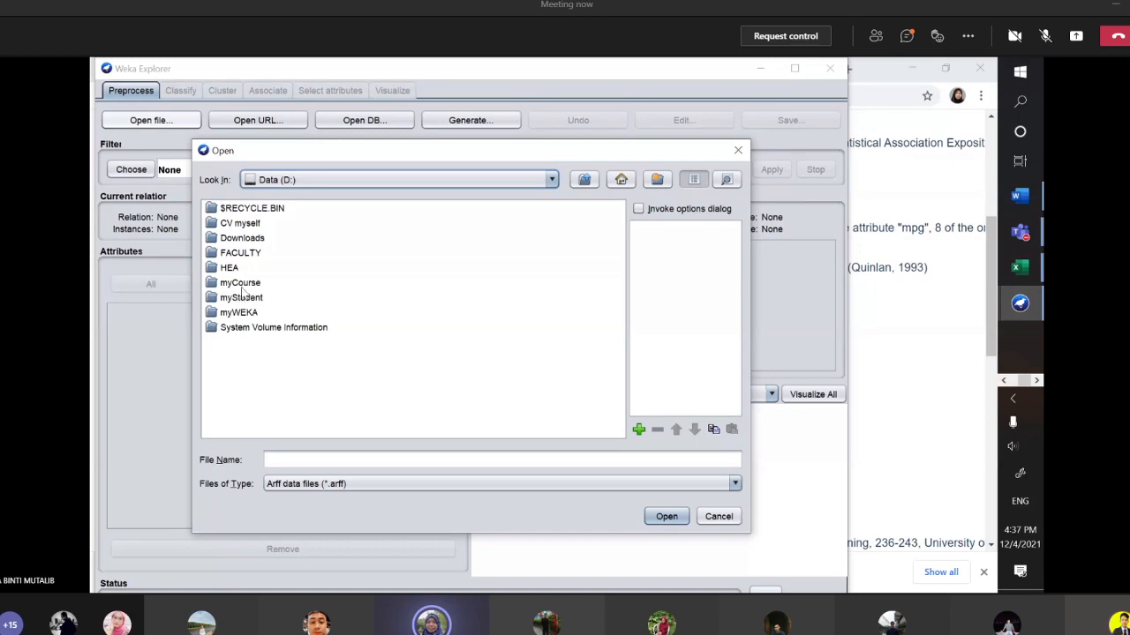
- Load the CSV file autompg1.csv from the myCourse folder's 2021 March ISP565 subfolder as the dataset
double_click(253, 283)
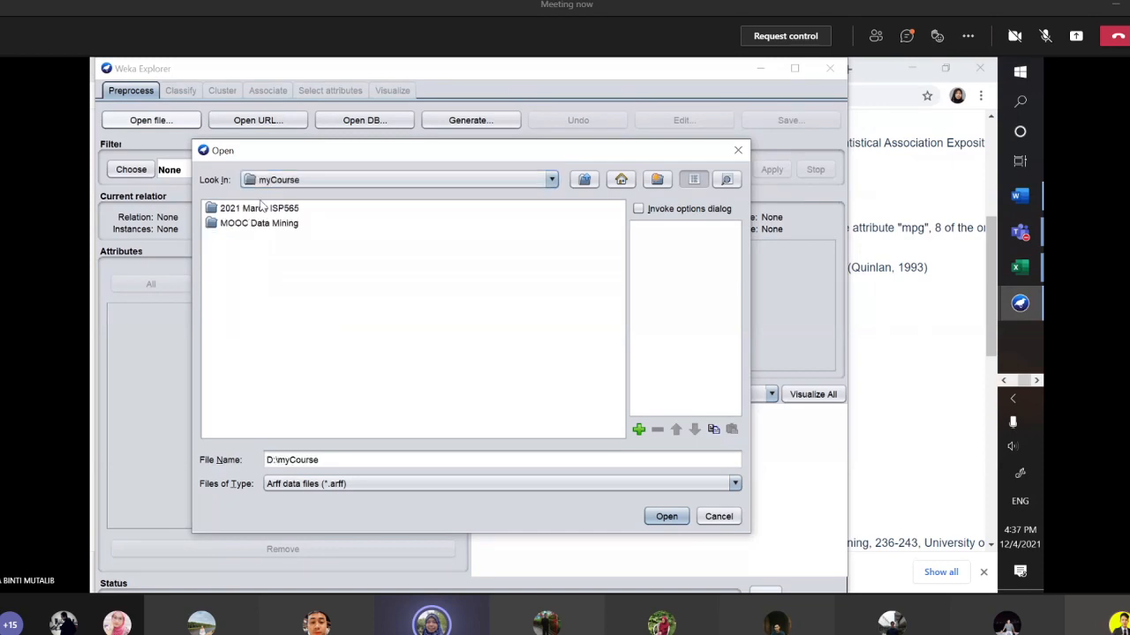
double_click(262, 208)
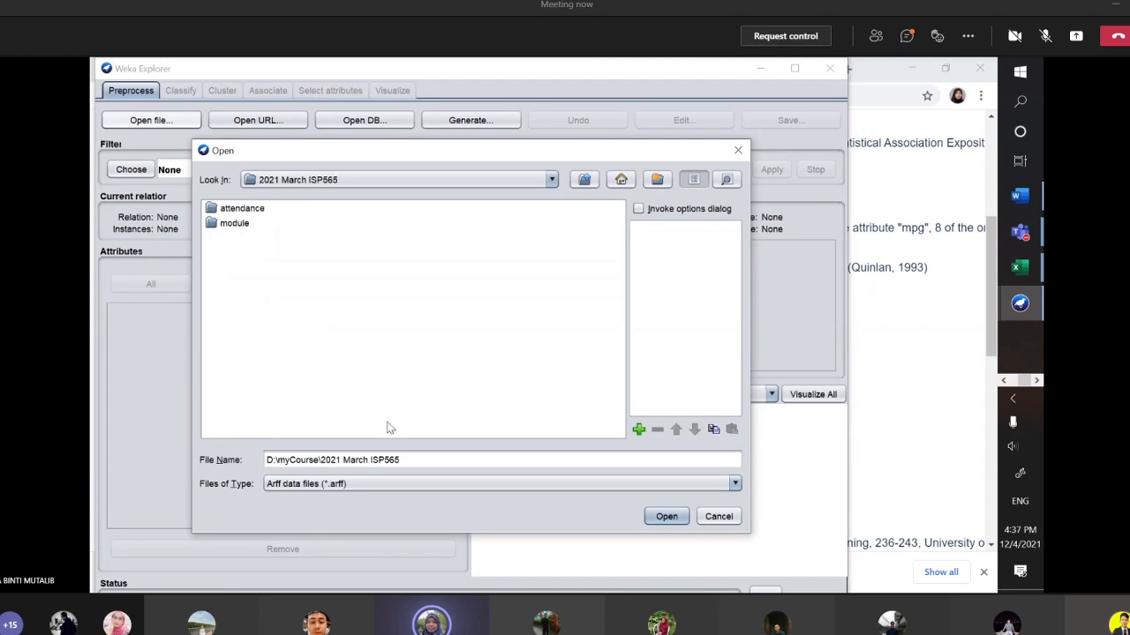
click(377, 483)
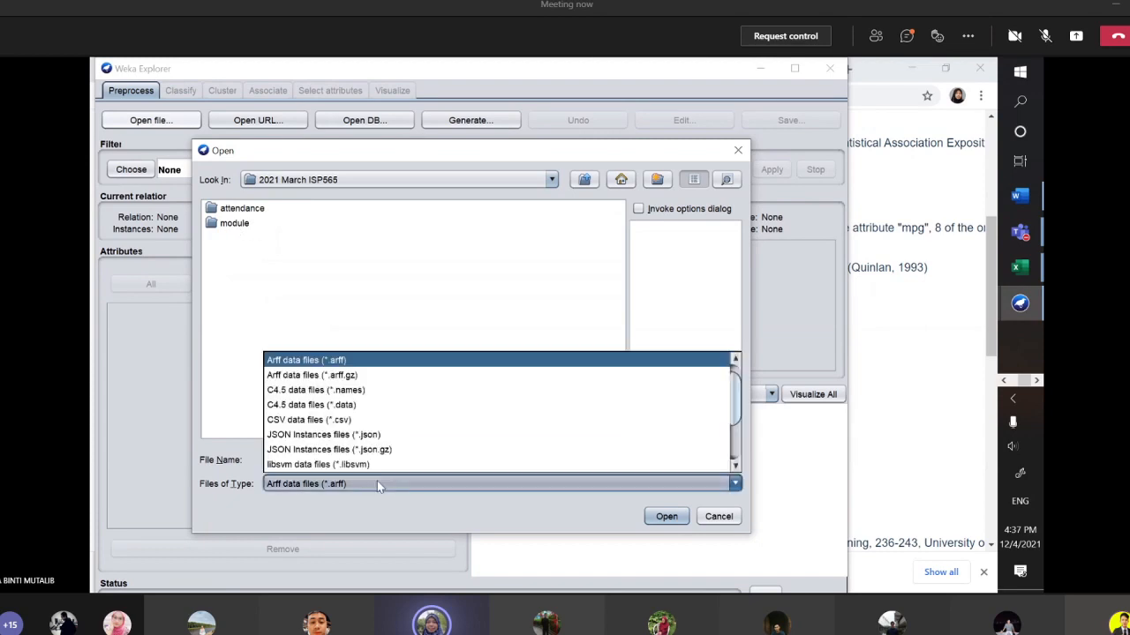
click(356, 421)
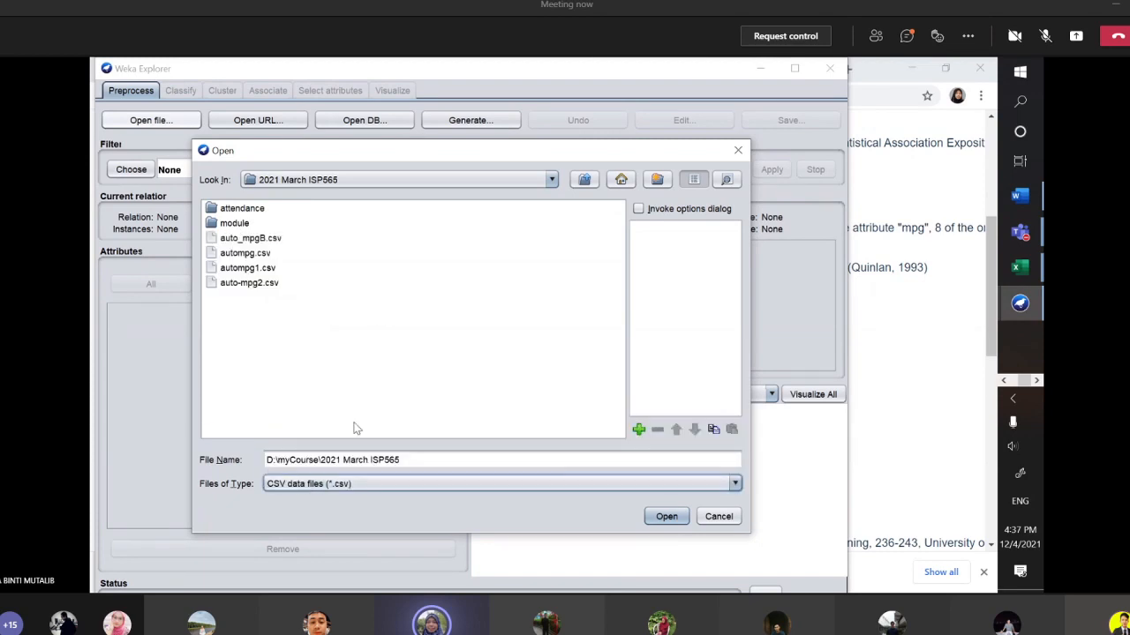
double_click(257, 269)
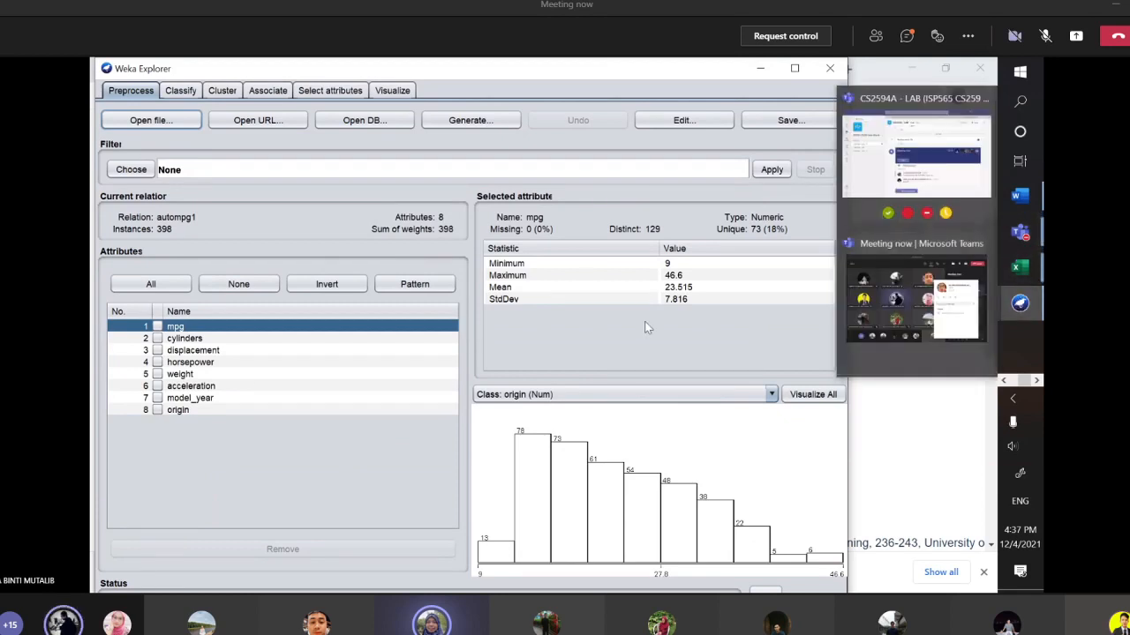
click(1046, 37)
click(1046, 37)
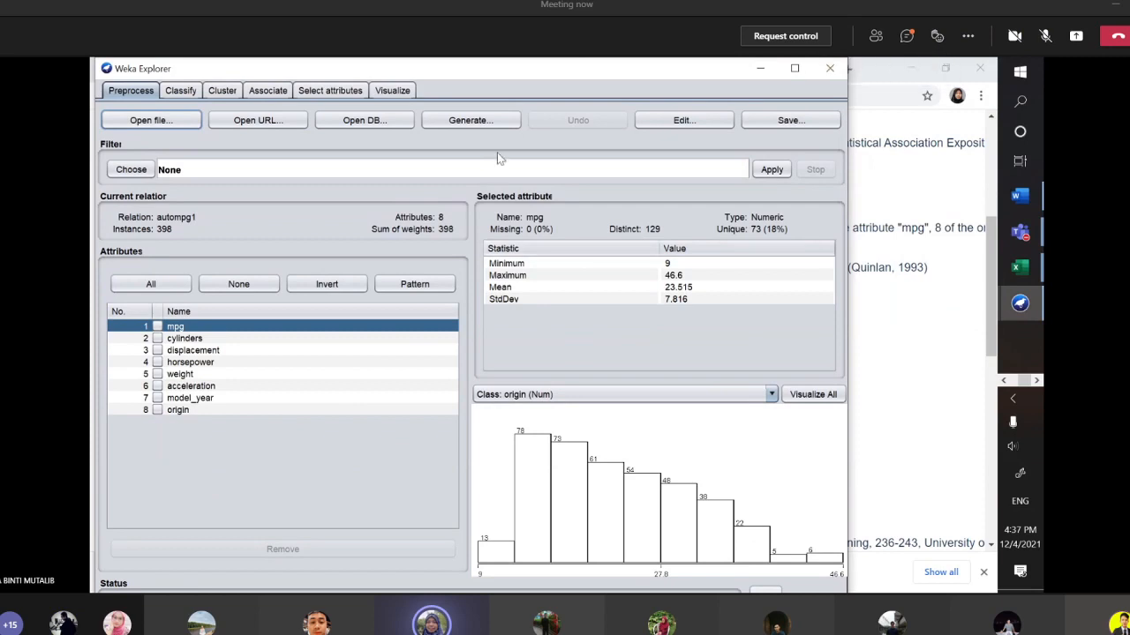
- Check the Auto MPG page in the browser, return to Weka Explorer and place its window beside the page's attribute list
key(alt+Tab)
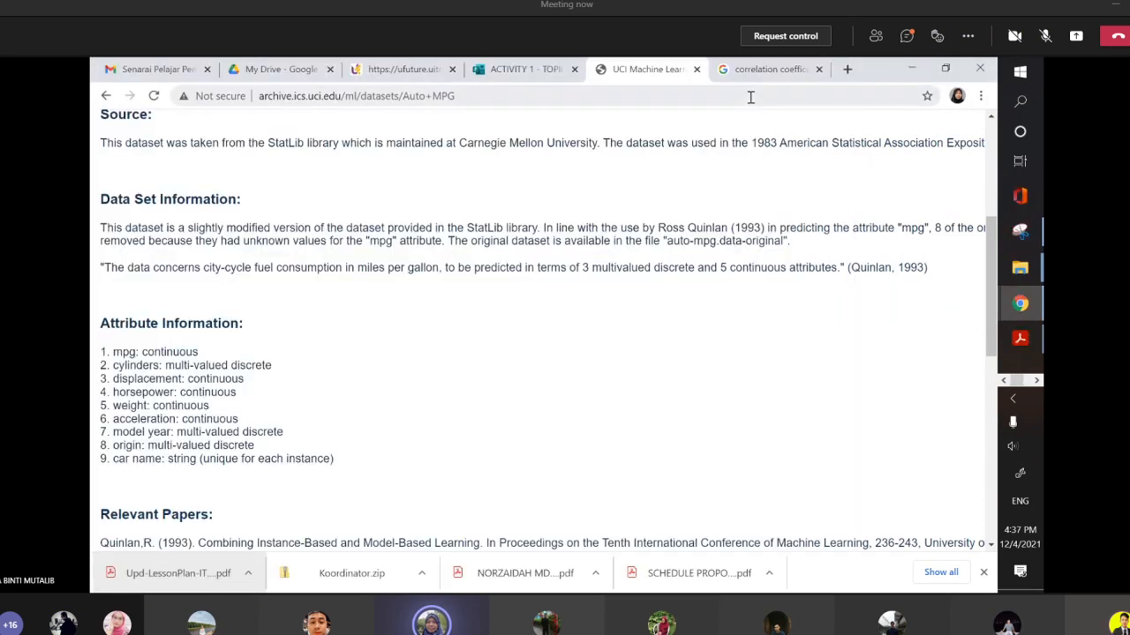
key(alt+Tab)
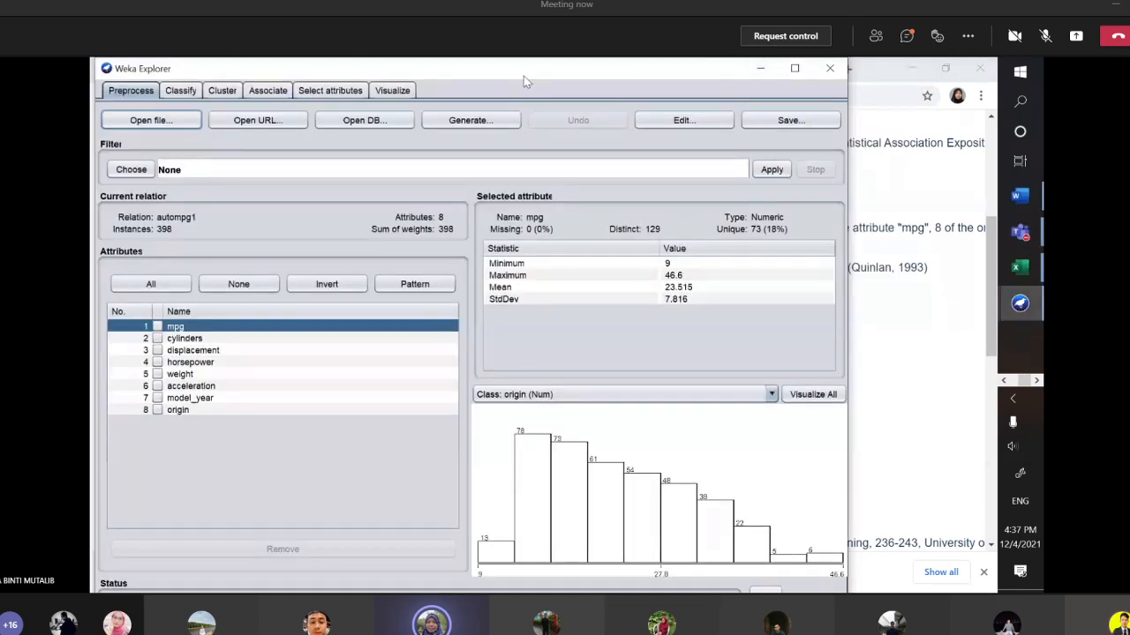
drag(523, 76, 867, 122)
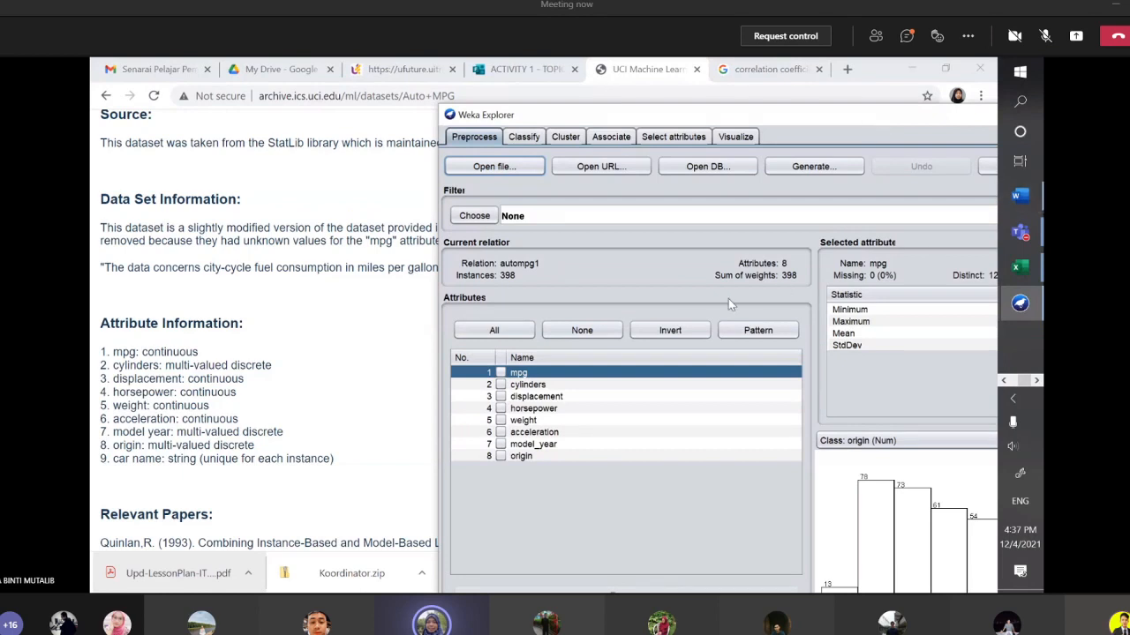
- View the statistics of the cylinders, weight and acceleration attributes while keeping the web page's attribute list in sight
click(547, 389)
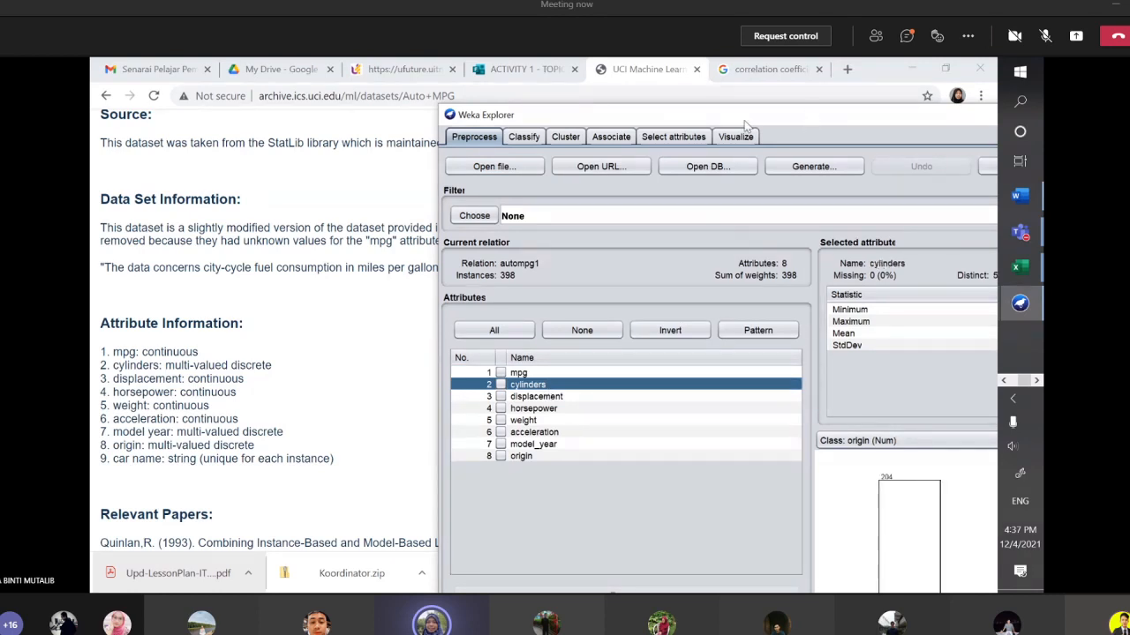
drag(786, 118, 676, 144)
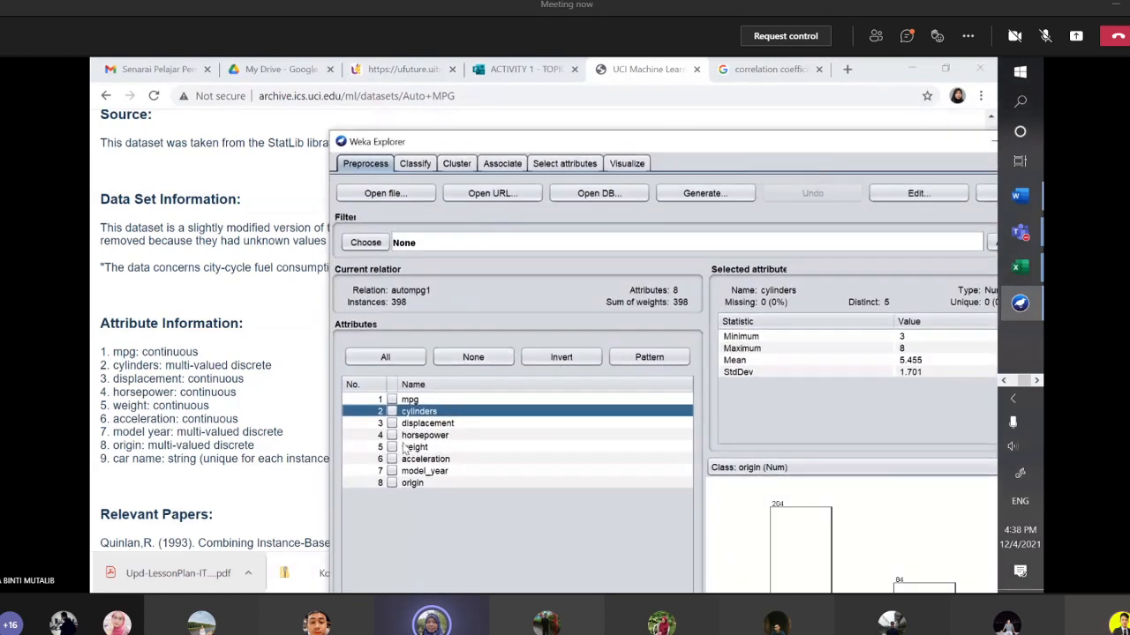
click(412, 436)
click(411, 445)
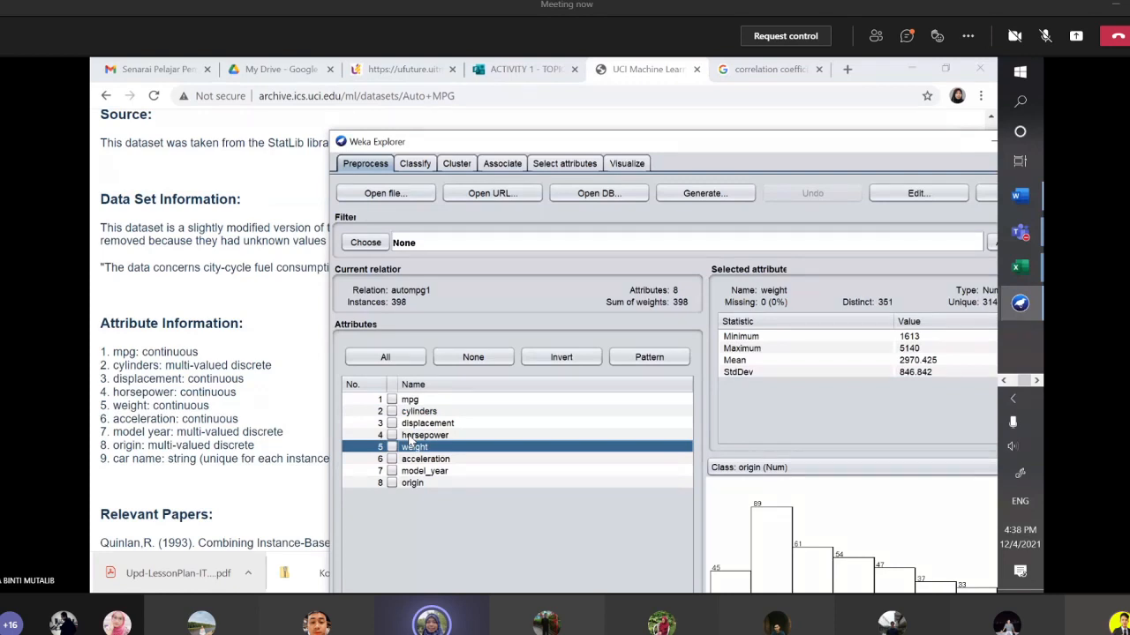
key(Down)
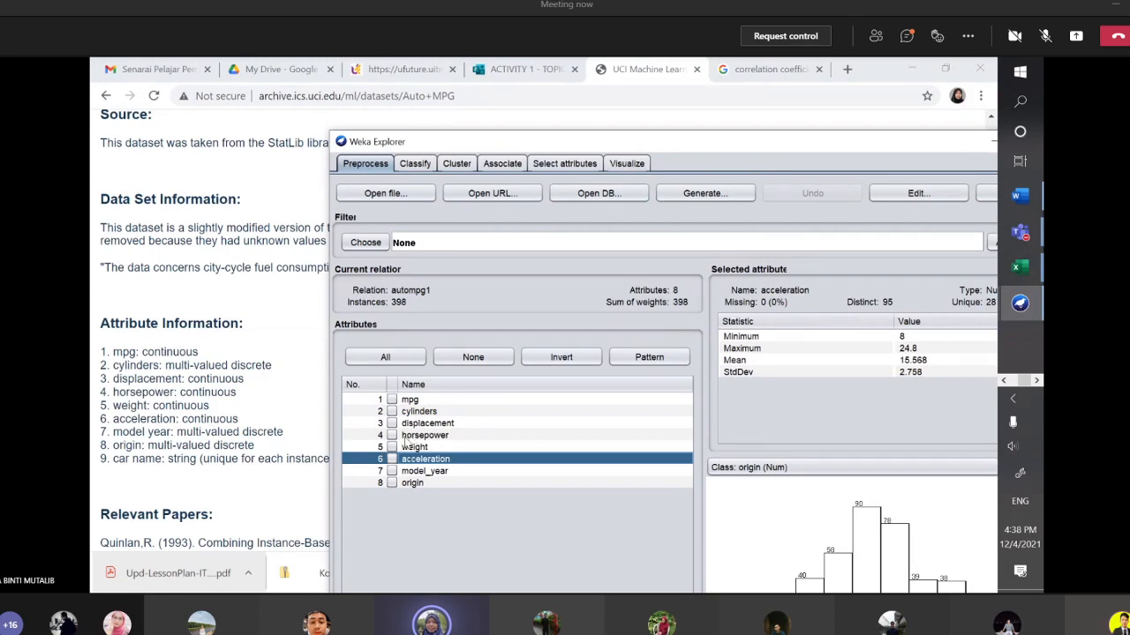
- Switch to the browser and examine the Data Set Information and Attribute Information sections of the UCI Auto MPG page
click(236, 441)
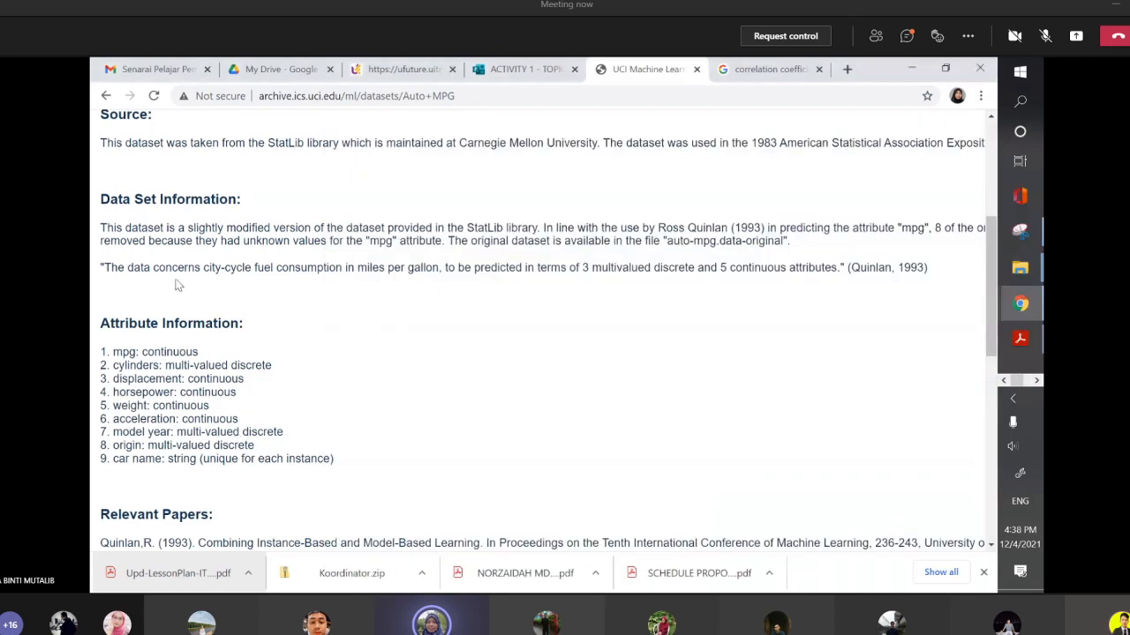
scroll(400, 270, up, 1)
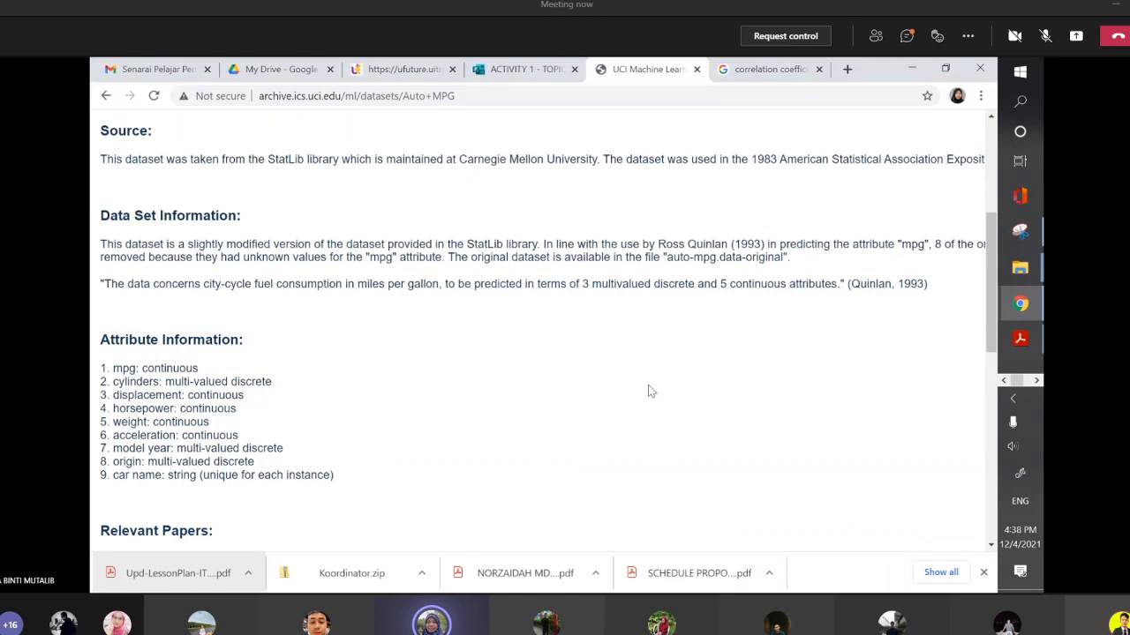
scroll(649, 386, up, 2)
scroll(648, 386, left, 1)
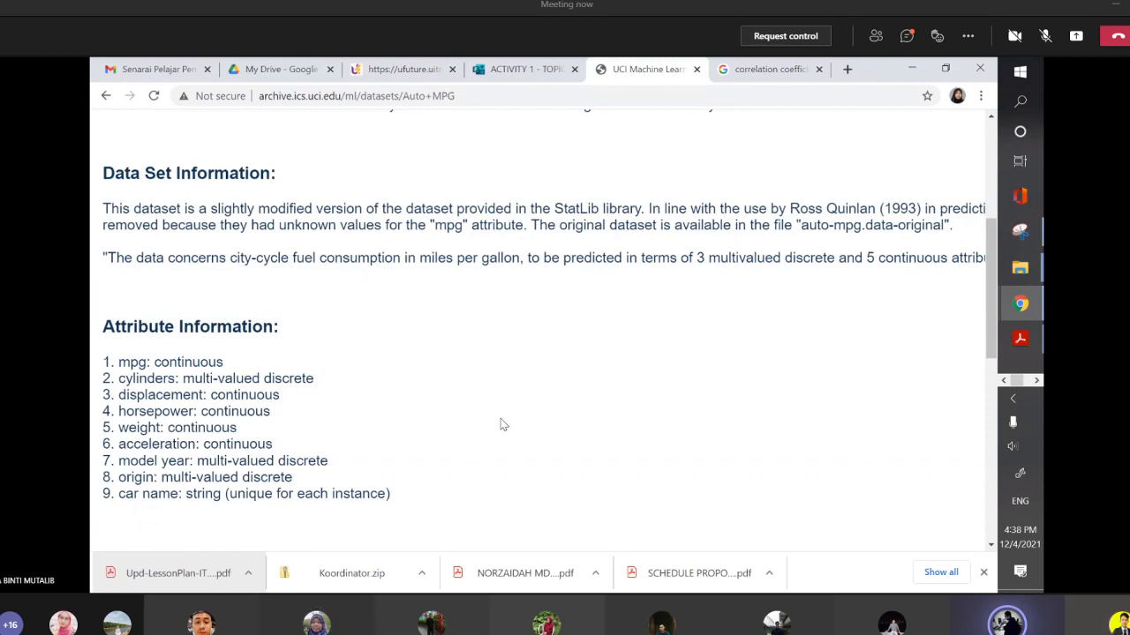
scroll(553, 407, right, 1)
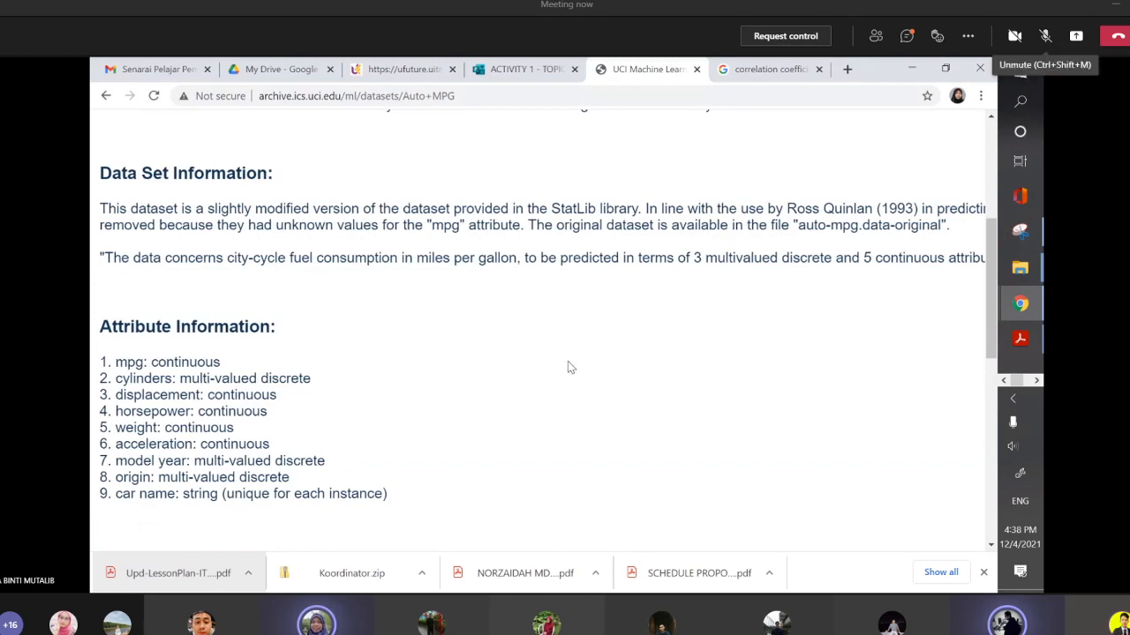
scroll(569, 362, right, 1)
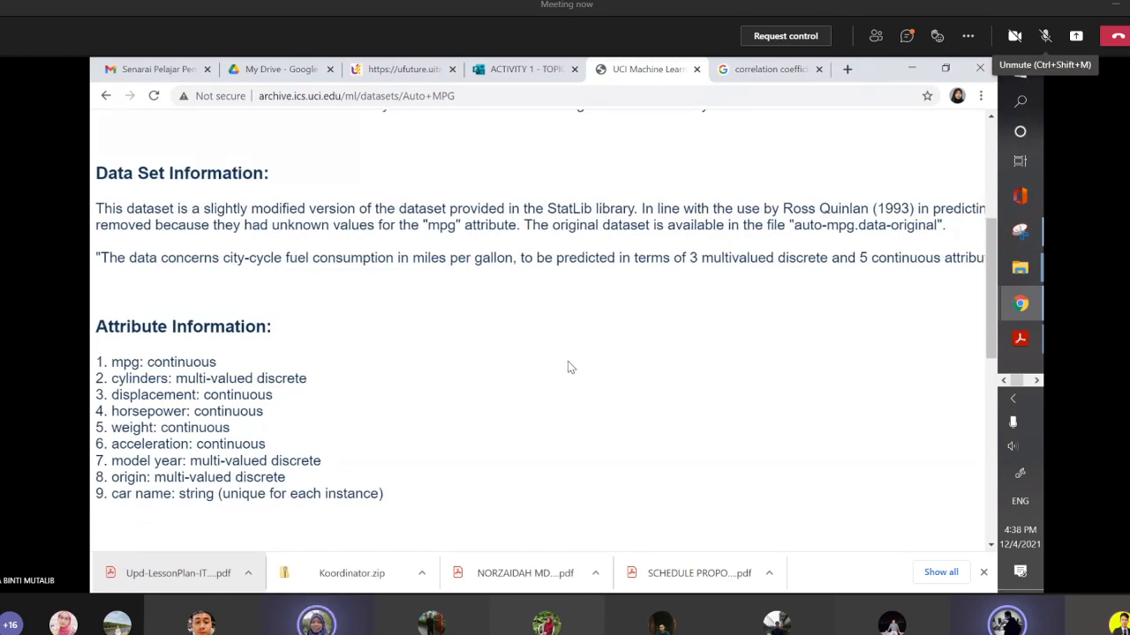
scroll(567, 367, up, 2)
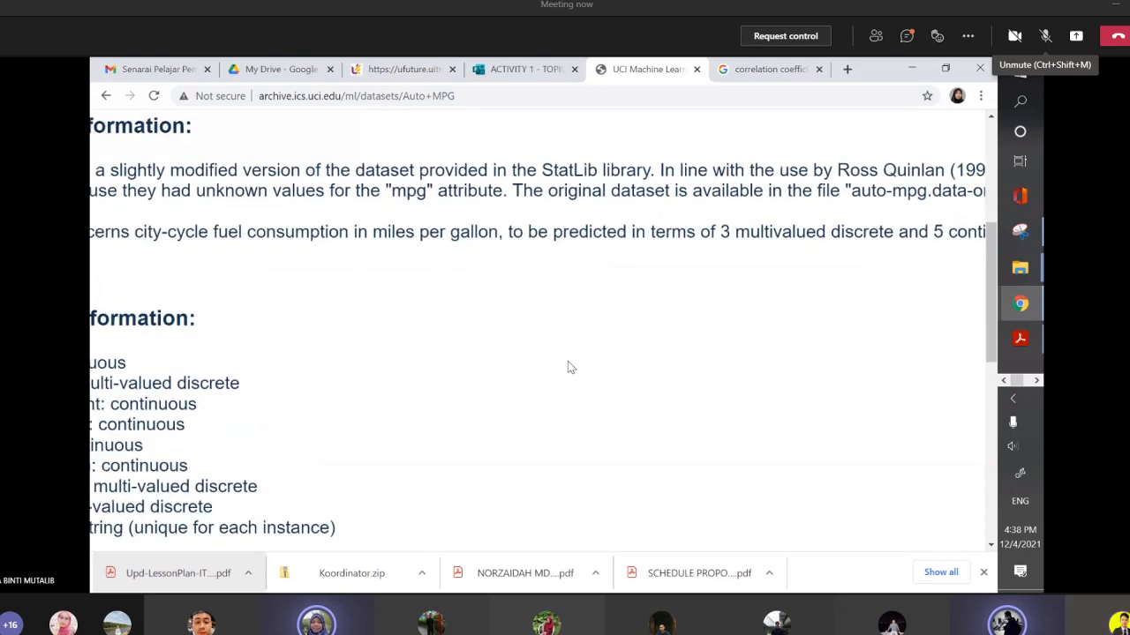
scroll(571, 367, left, 3)
scroll(570, 367, right, 4)
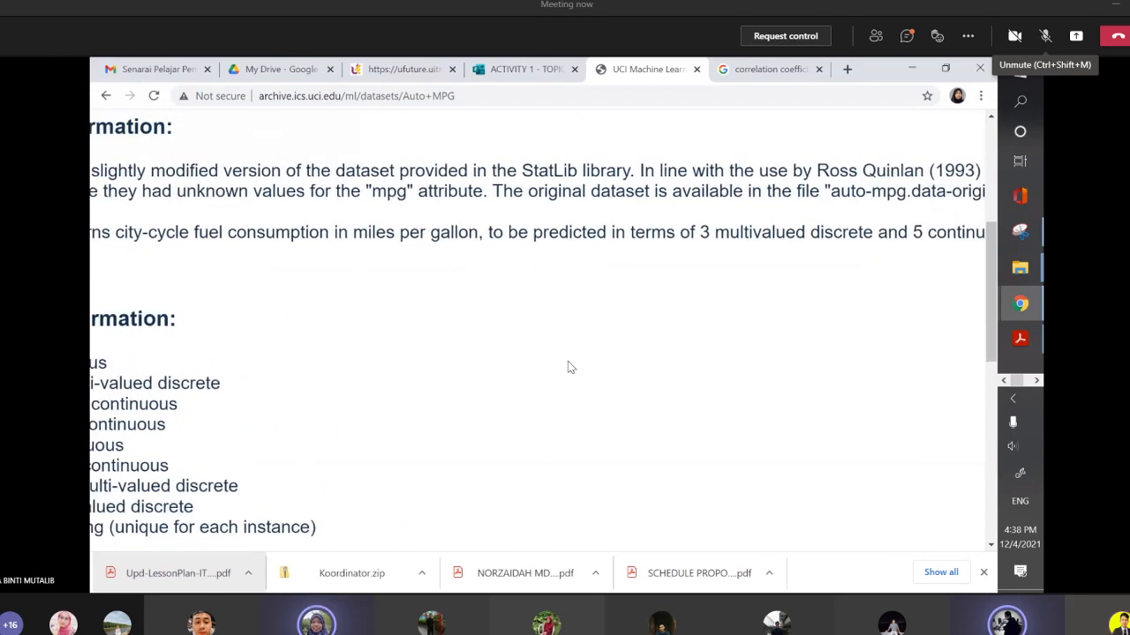
scroll(570, 368, right, 3)
scroll(611, 351, right, 1)
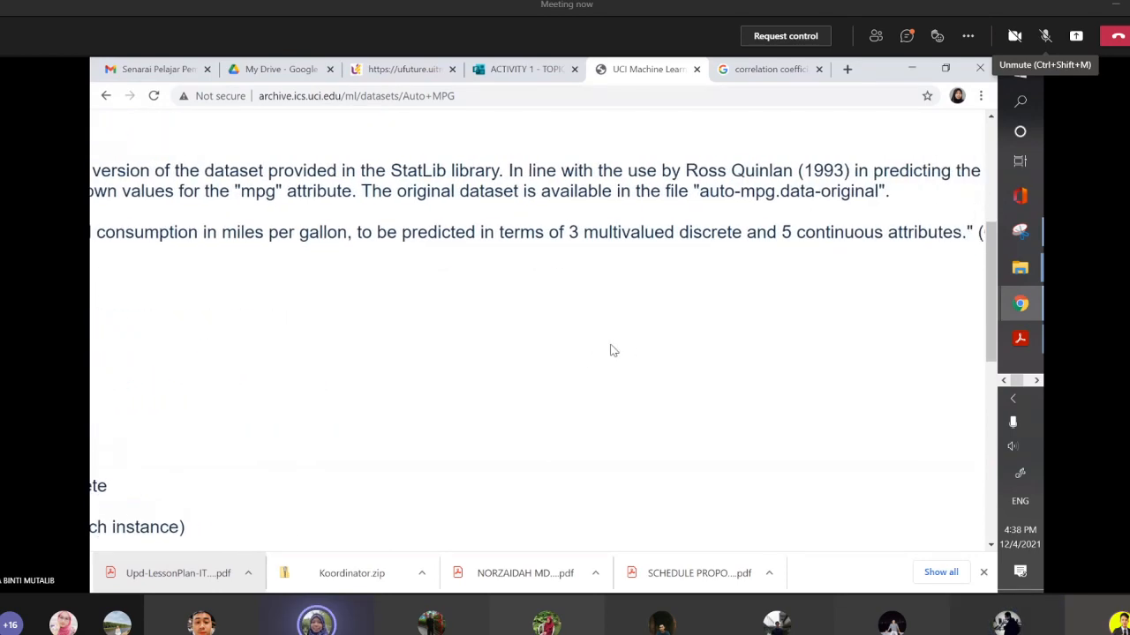
scroll(566, 291, up, 1)
scroll(483, 285, right, 2)
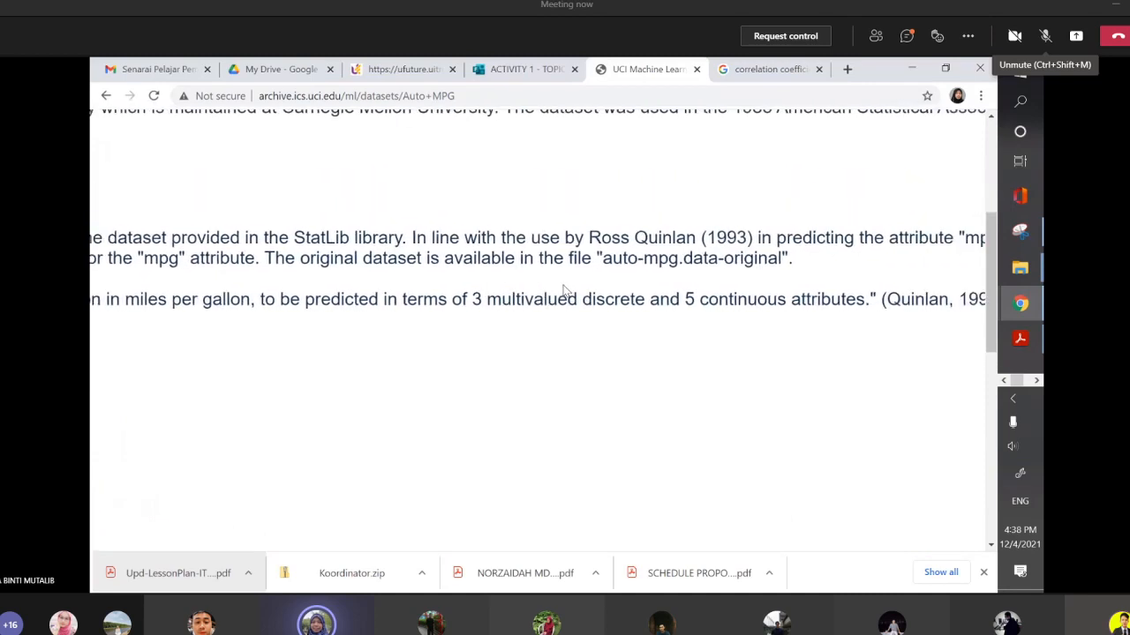
scroll(468, 283, right, 1)
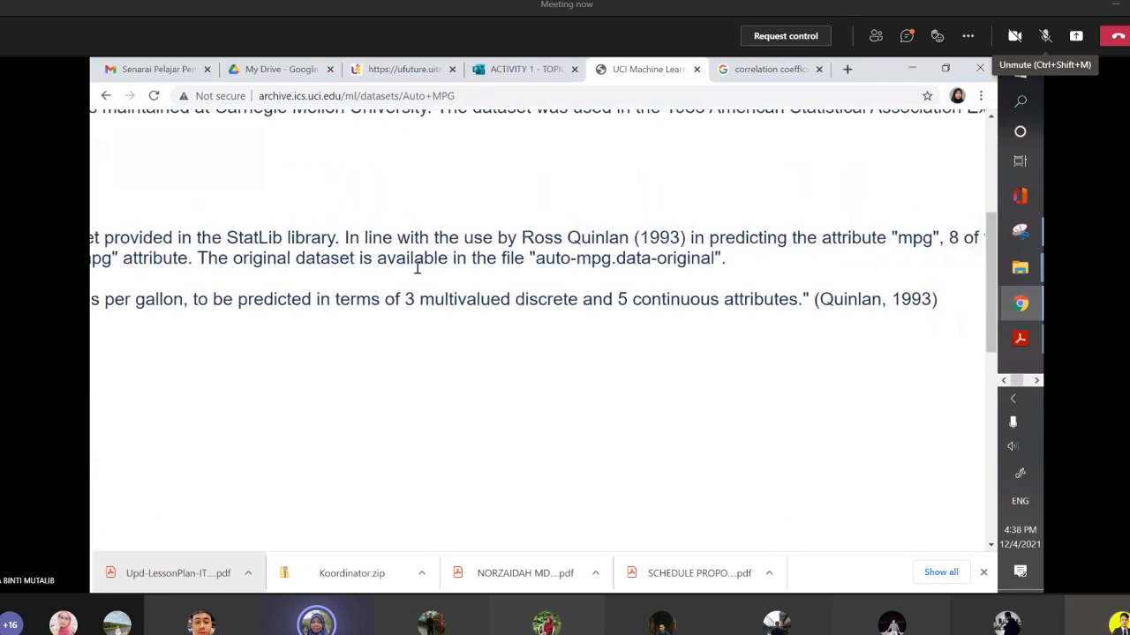
scroll(431, 261, right, 3)
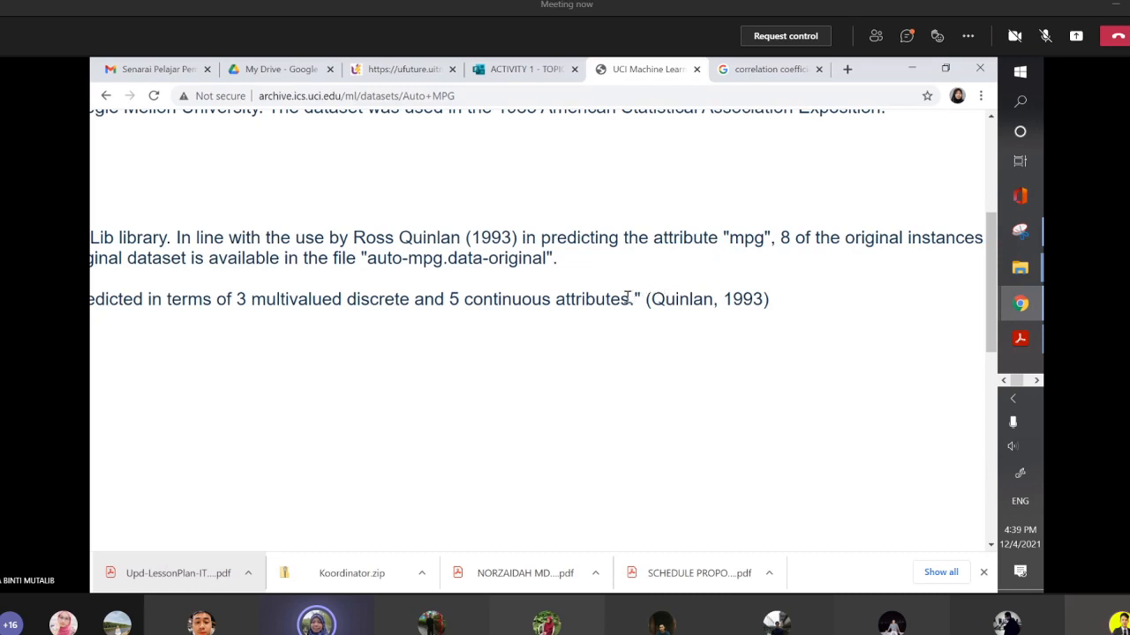
scroll(627, 298, left, 8)
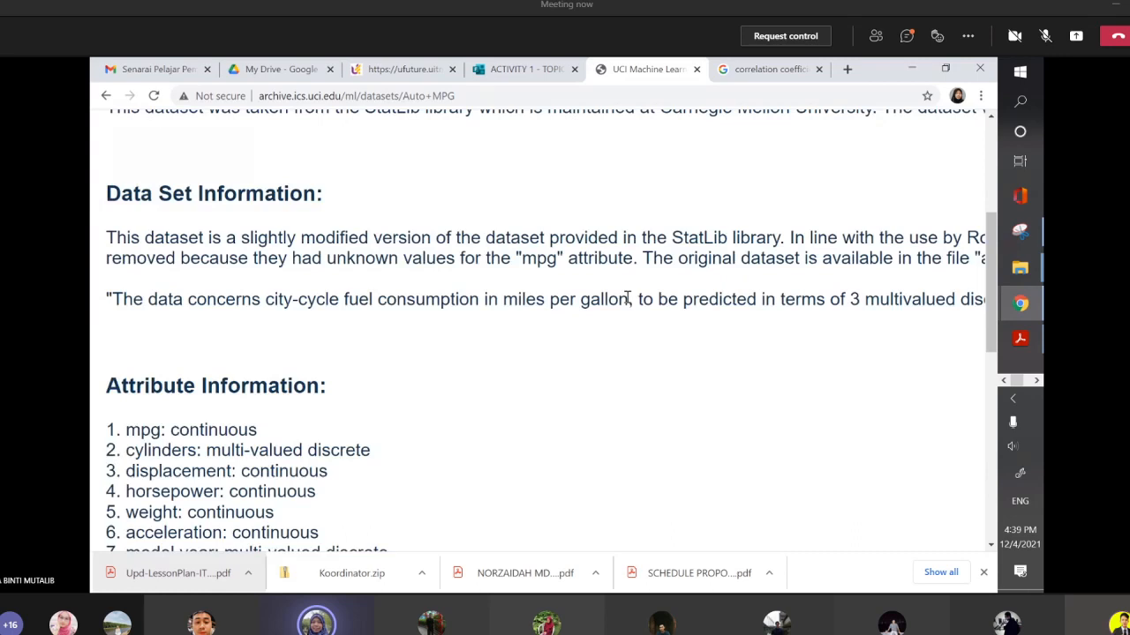
scroll(247, 461, down, 2)
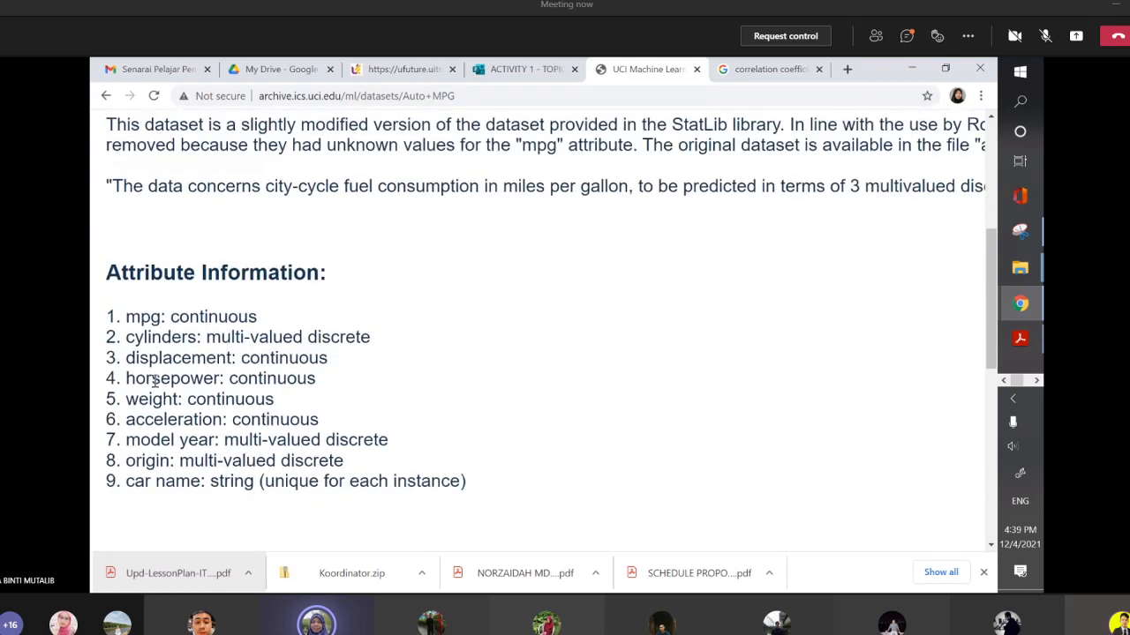
key(alt+Tab)
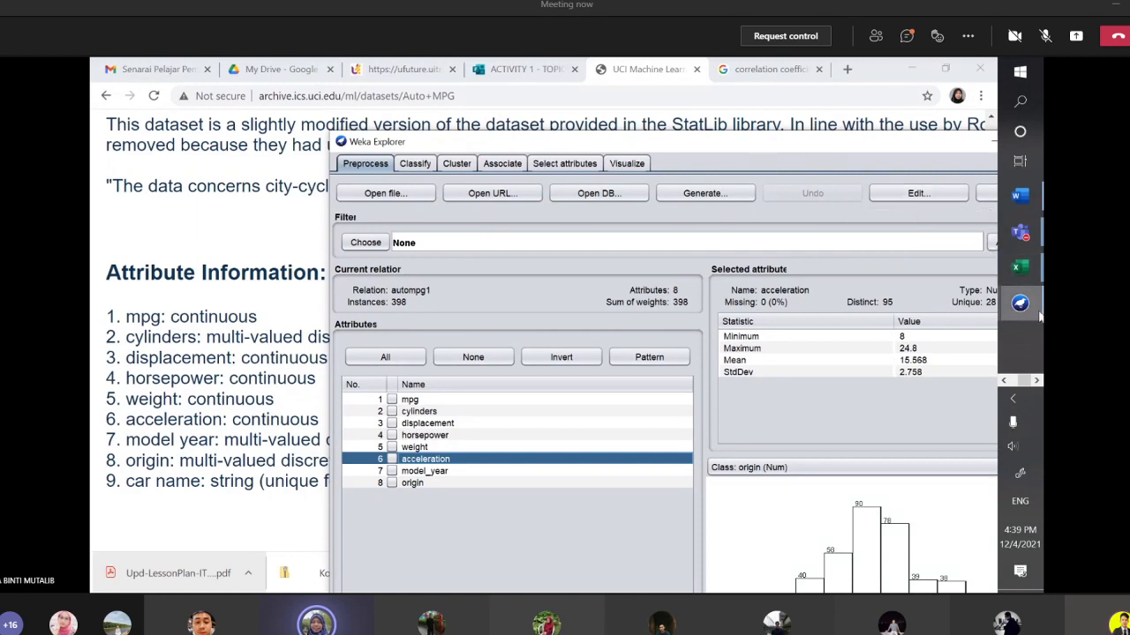
mouse_move(1024, 307)
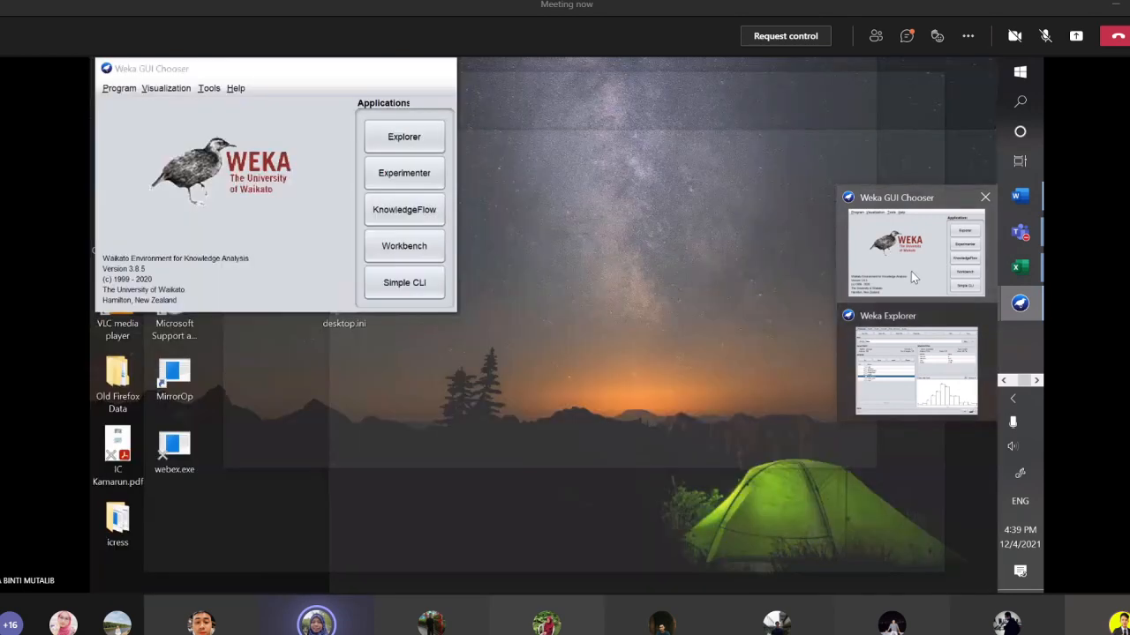
click(910, 271)
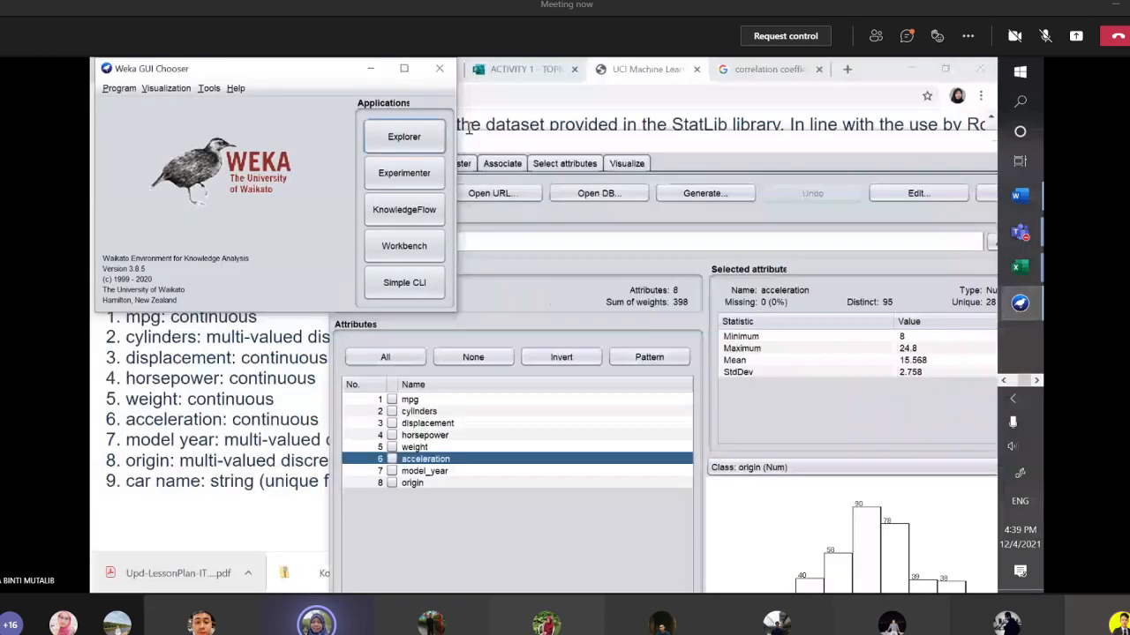
click(209, 88)
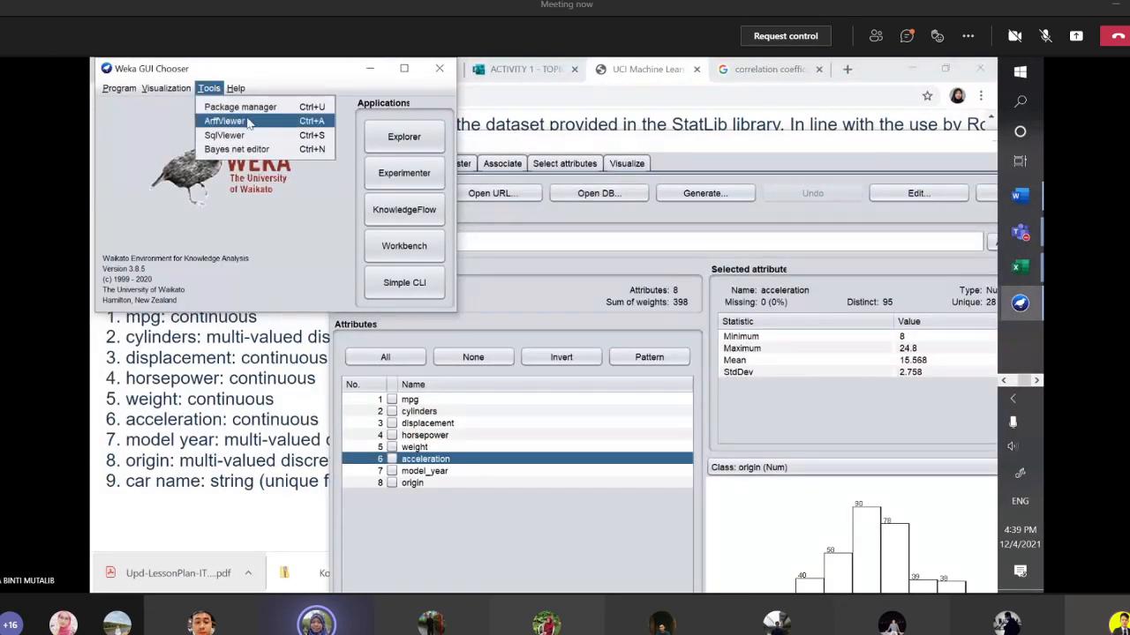
- Open the autompg1 dataset in Weka's data viewer, reposition the viewer window and look through the records
click(500, 258)
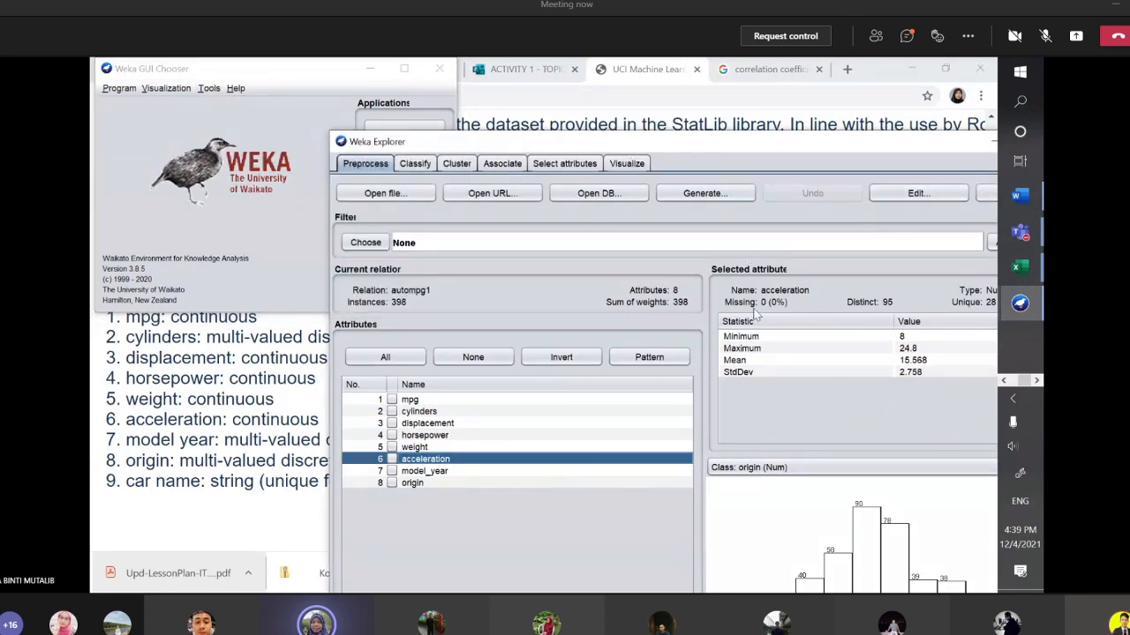
click(915, 201)
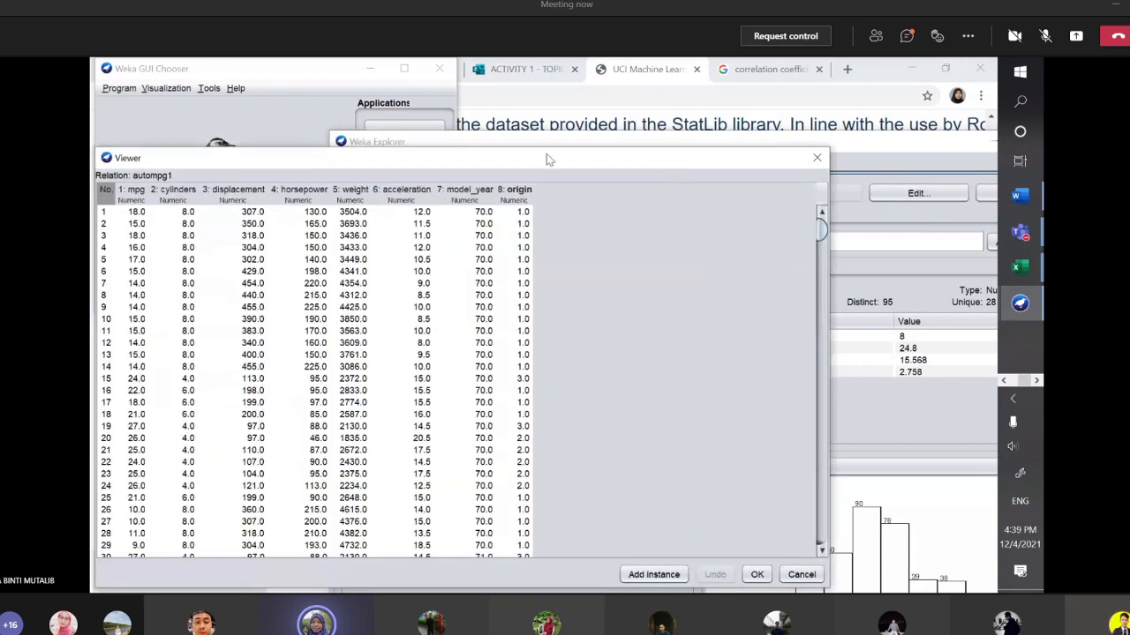
drag(547, 159, 665, 128)
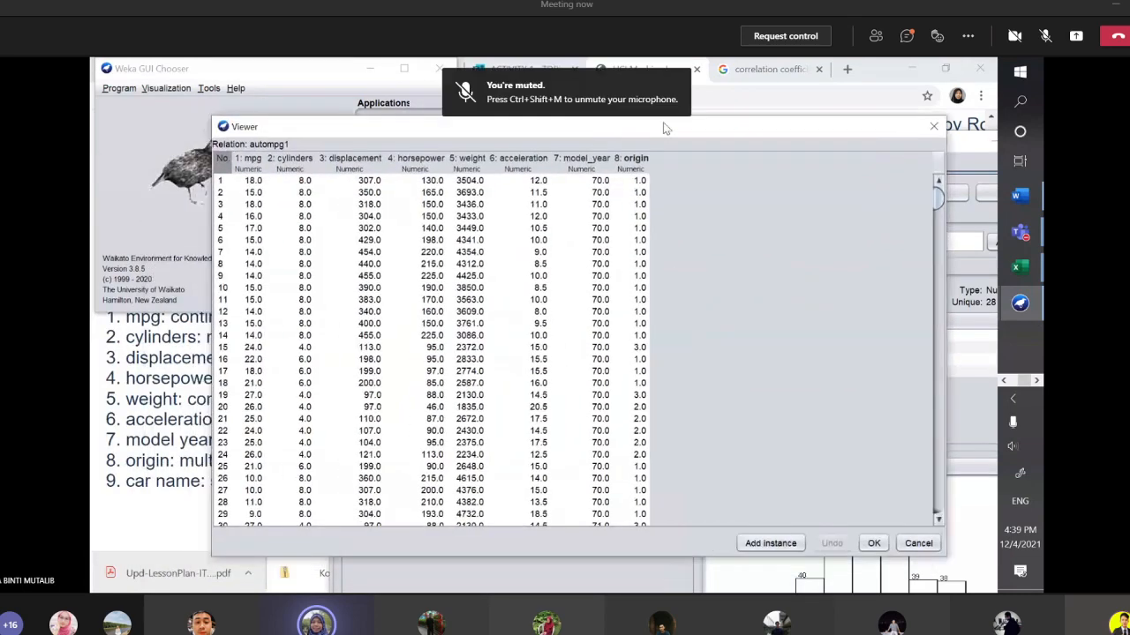
scroll(476, 258, down, 3)
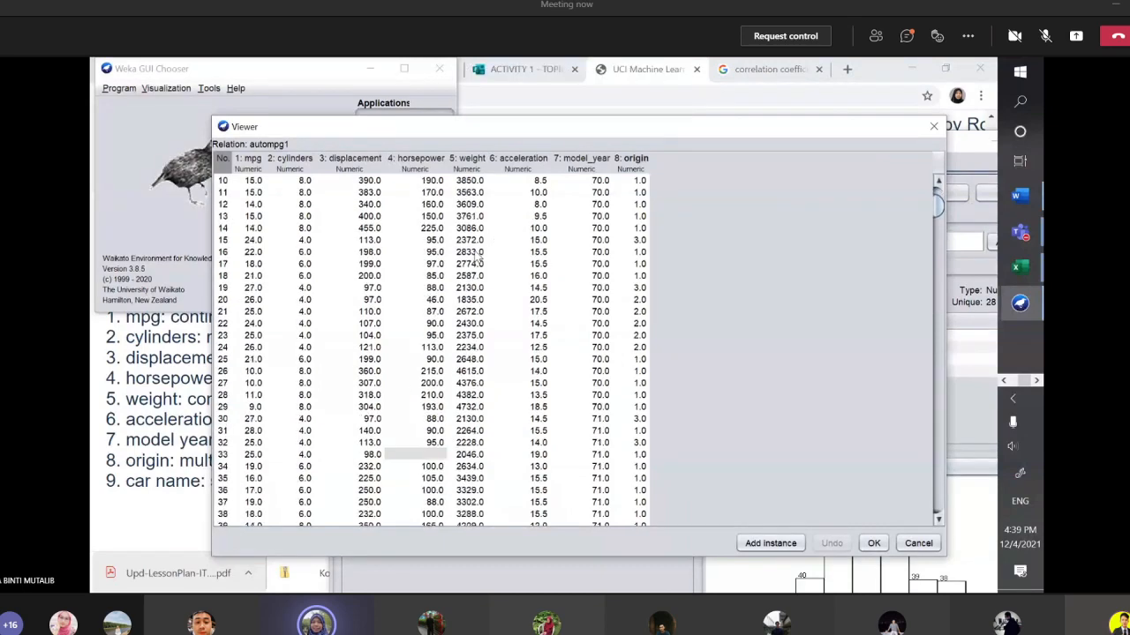
scroll(477, 258, down, 16)
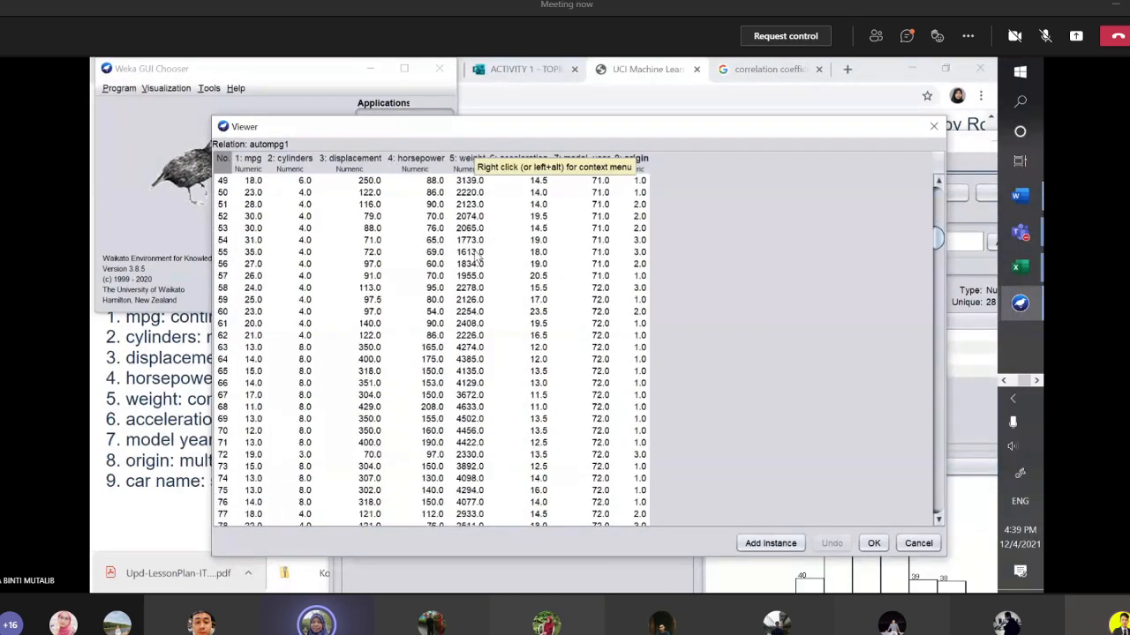
scroll(476, 258, down, 5)
scroll(418, 323, up, 13)
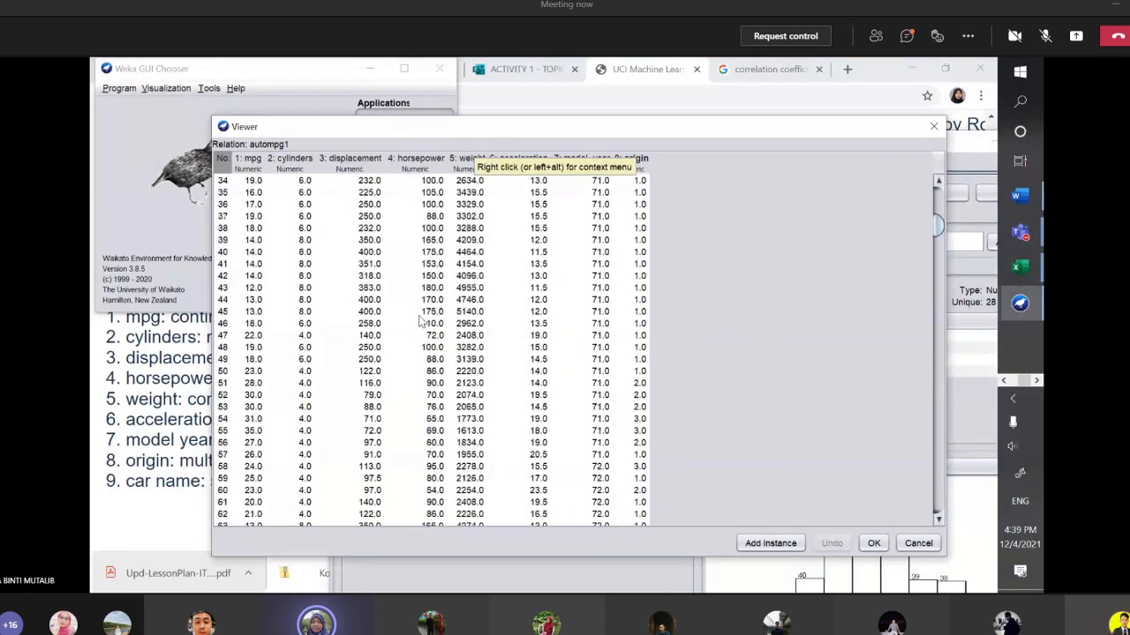
scroll(451, 256, up, 11)
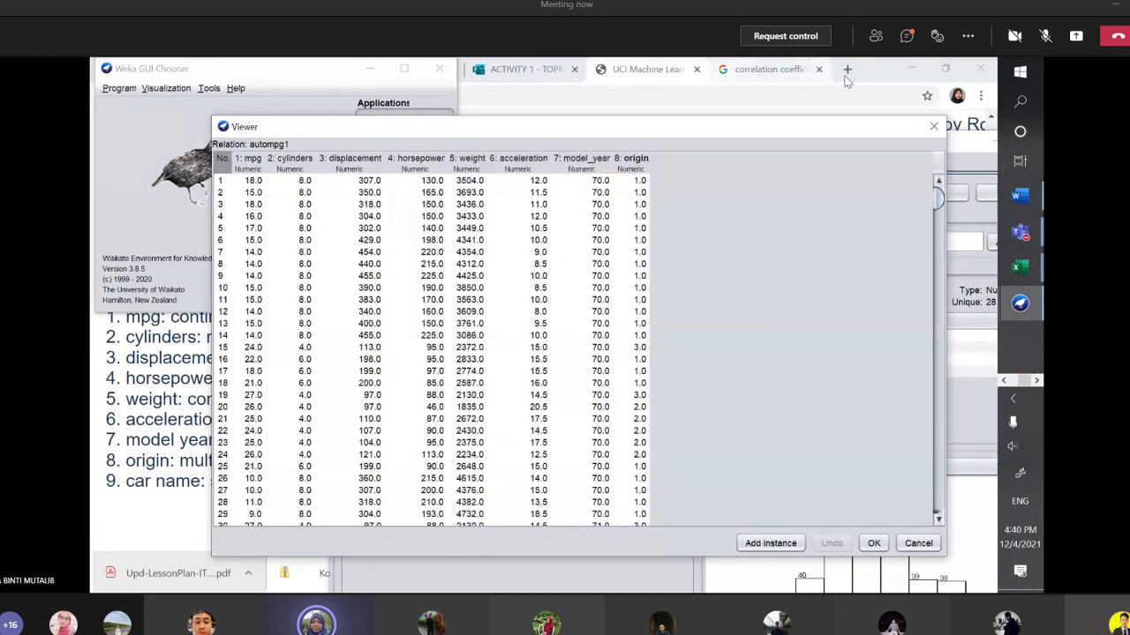
- Switch to the course site in the browser and open the Data Mining course's list of learning activities
click(878, 75)
click(407, 68)
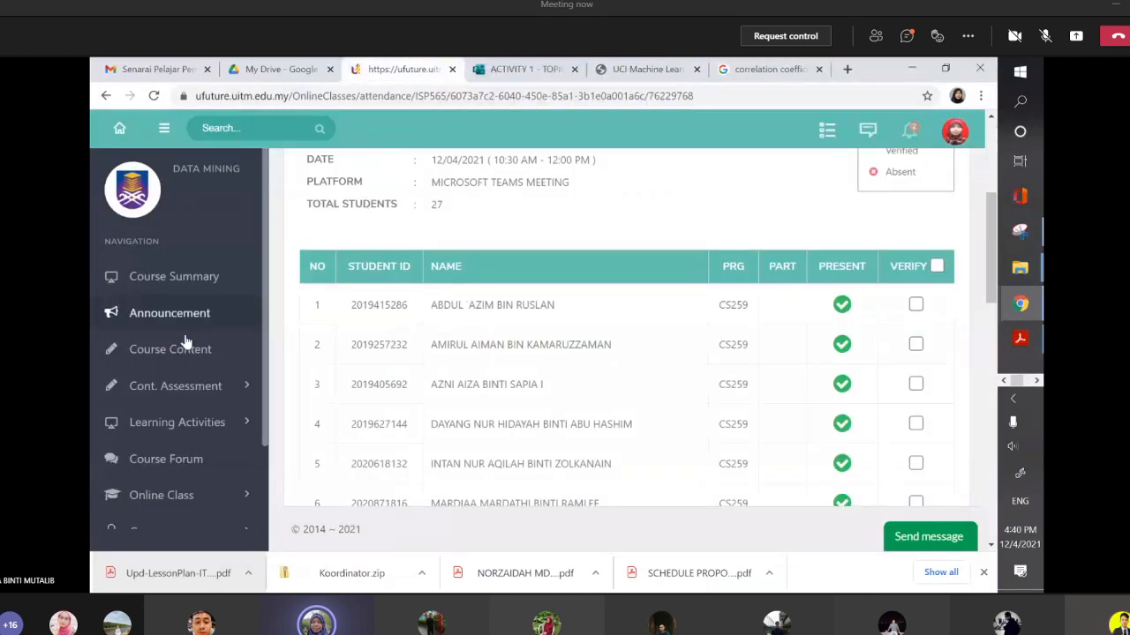
click(183, 424)
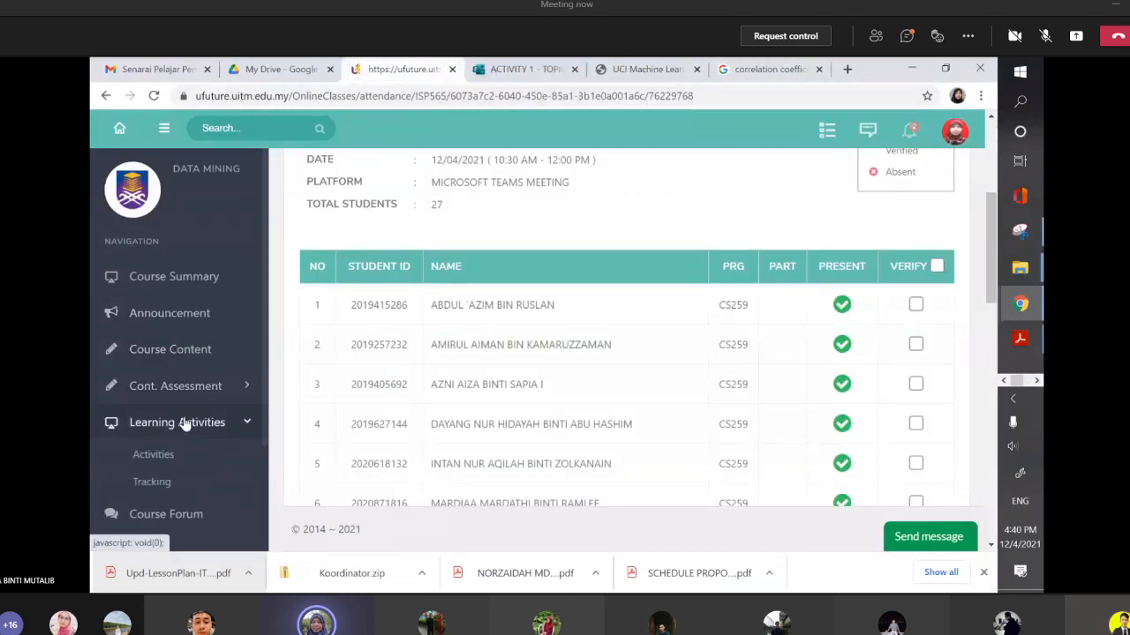
click(150, 458)
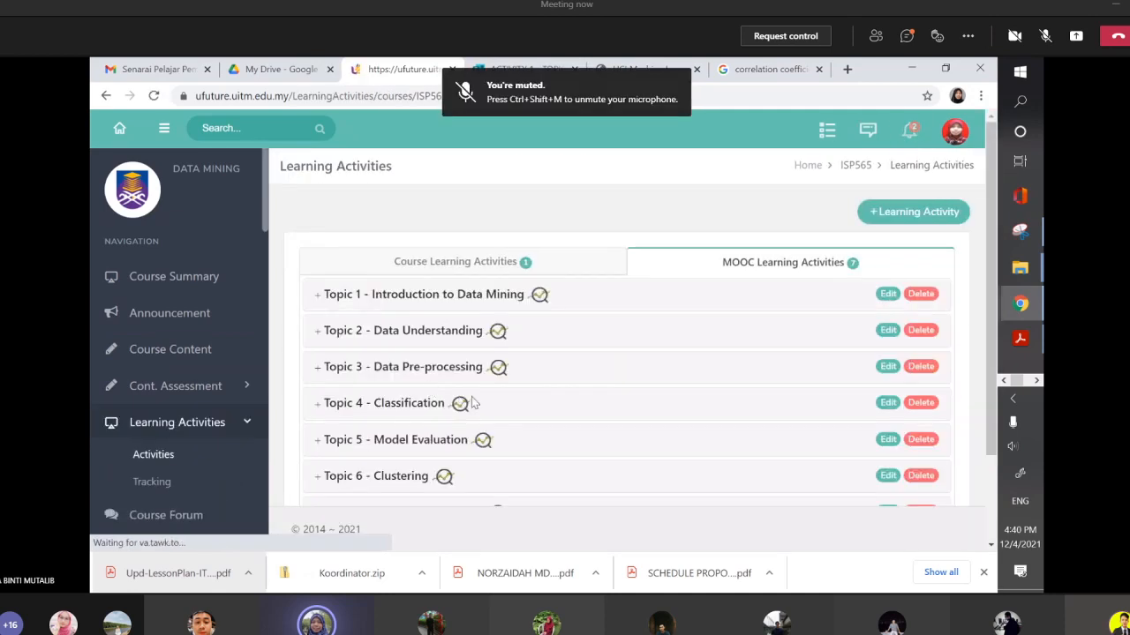
- Look through the Topic 1 - Introduction to Data Mining materials and start Content [3]: Tasks and Techniques of Data Mining
scroll(529, 340, down, 6)
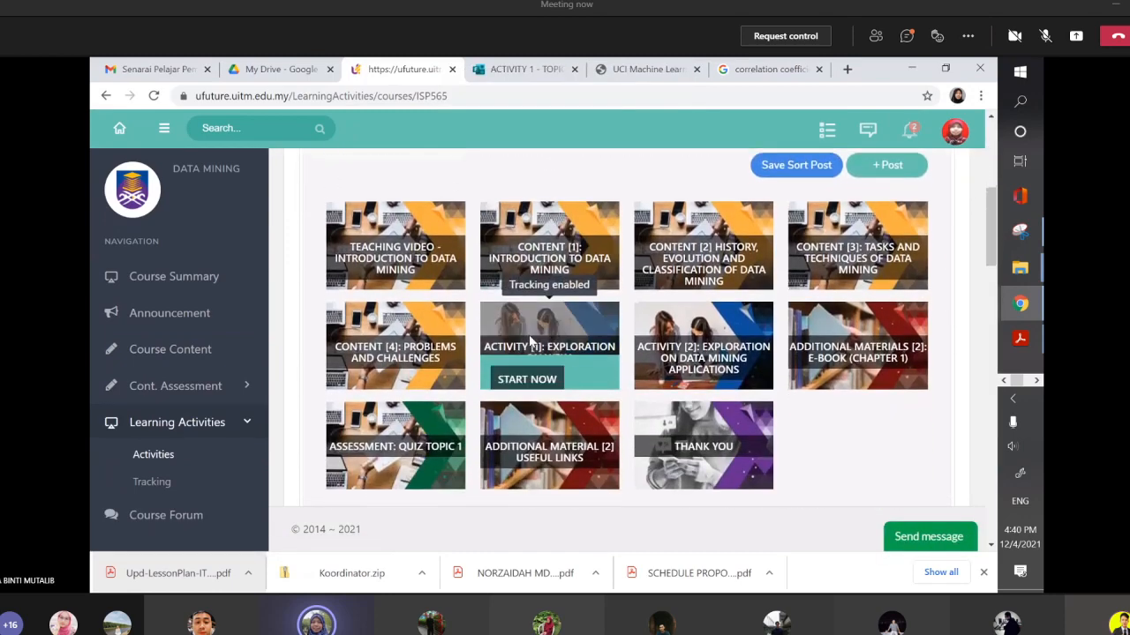
scroll(529, 341, up, 3)
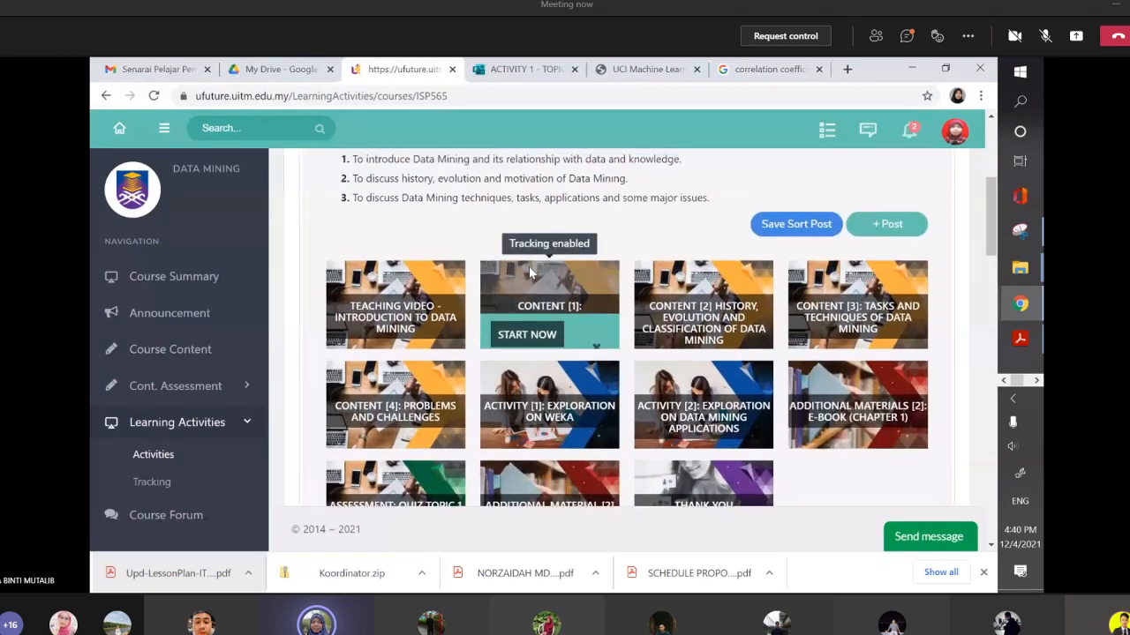
scroll(529, 265, down, 1)
scroll(529, 276, down, 1)
scroll(530, 292, up, 1)
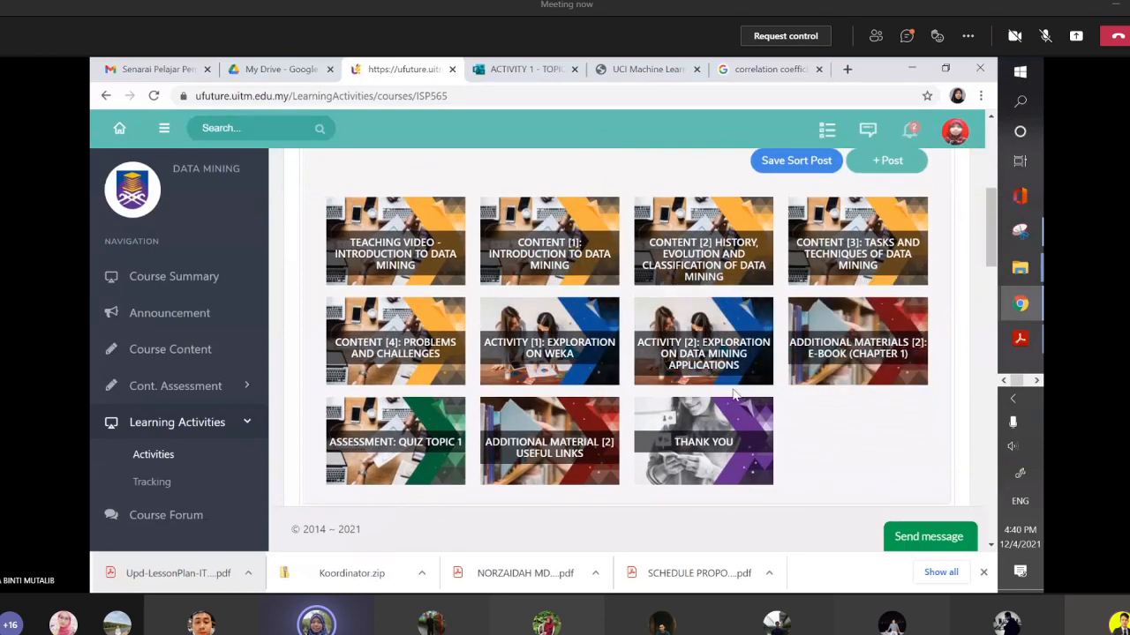
scroll(733, 396, up, 1)
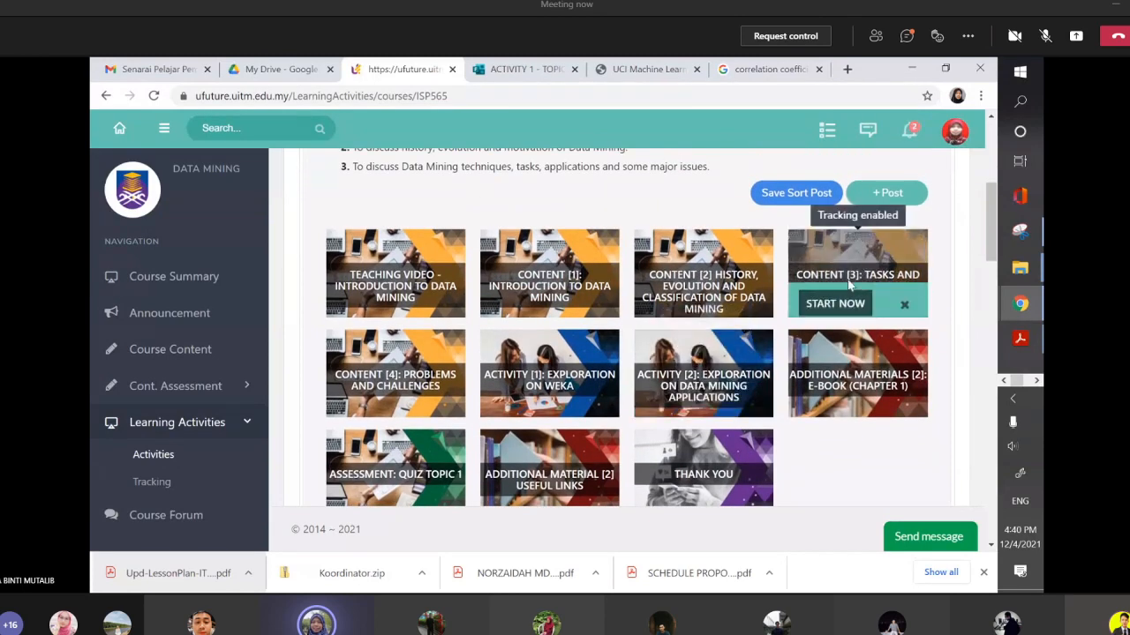
click(843, 305)
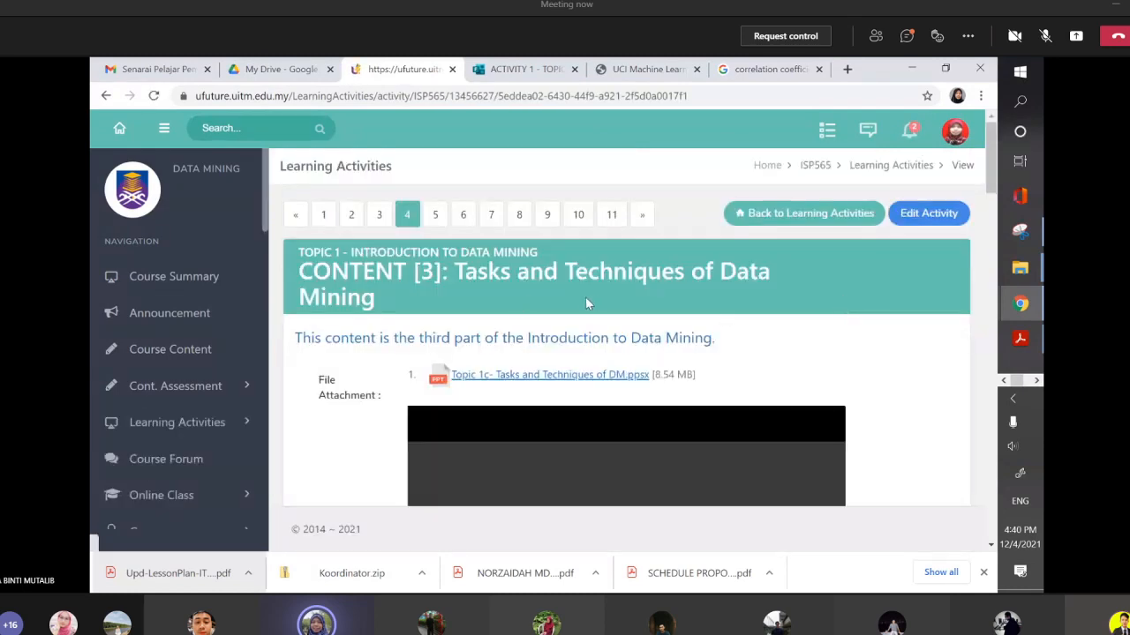
- Advance the embedded Tasks and Techniques of Data Mining presentation to slide 6, Classification Example
scroll(555, 361, down, 3)
scroll(555, 360, down, 2)
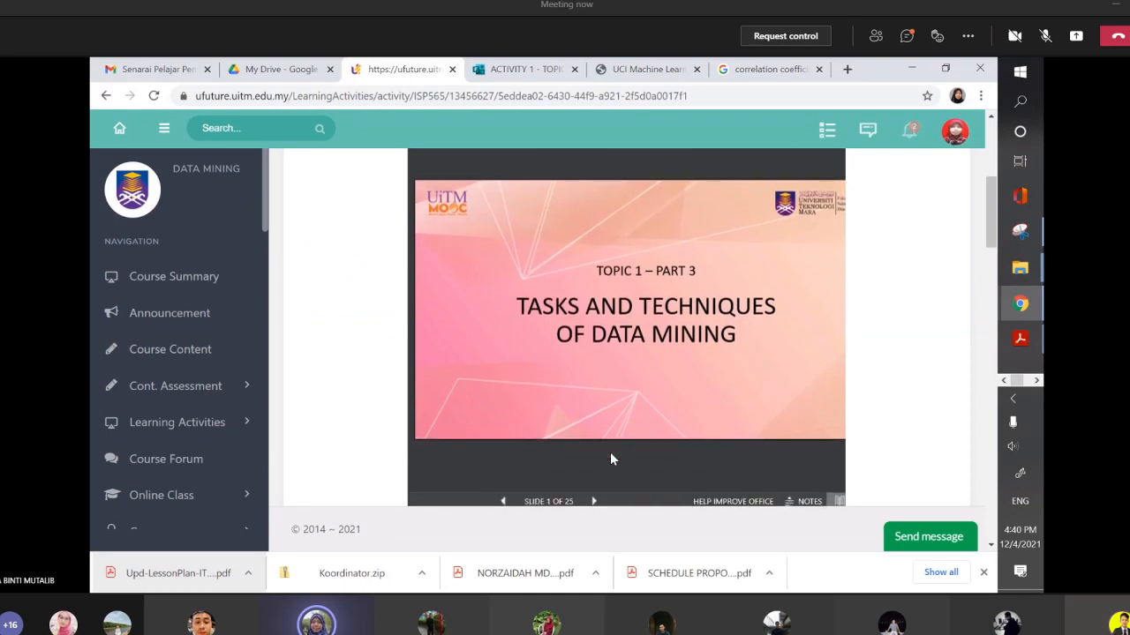
scroll(611, 454, up, 1)
scroll(610, 454, down, 1)
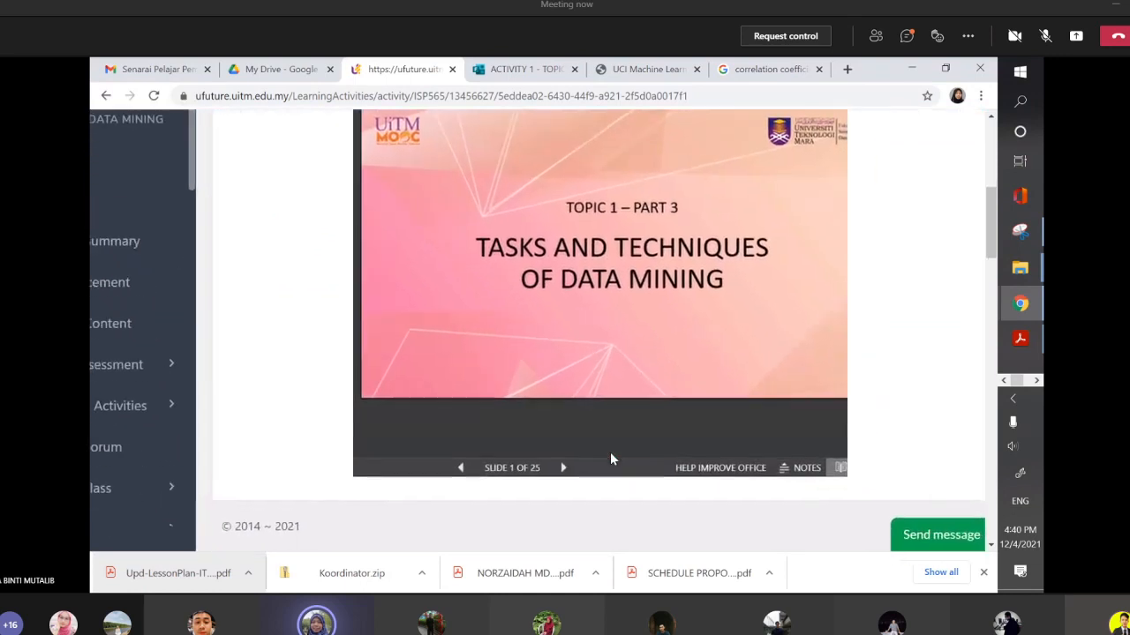
click(565, 467)
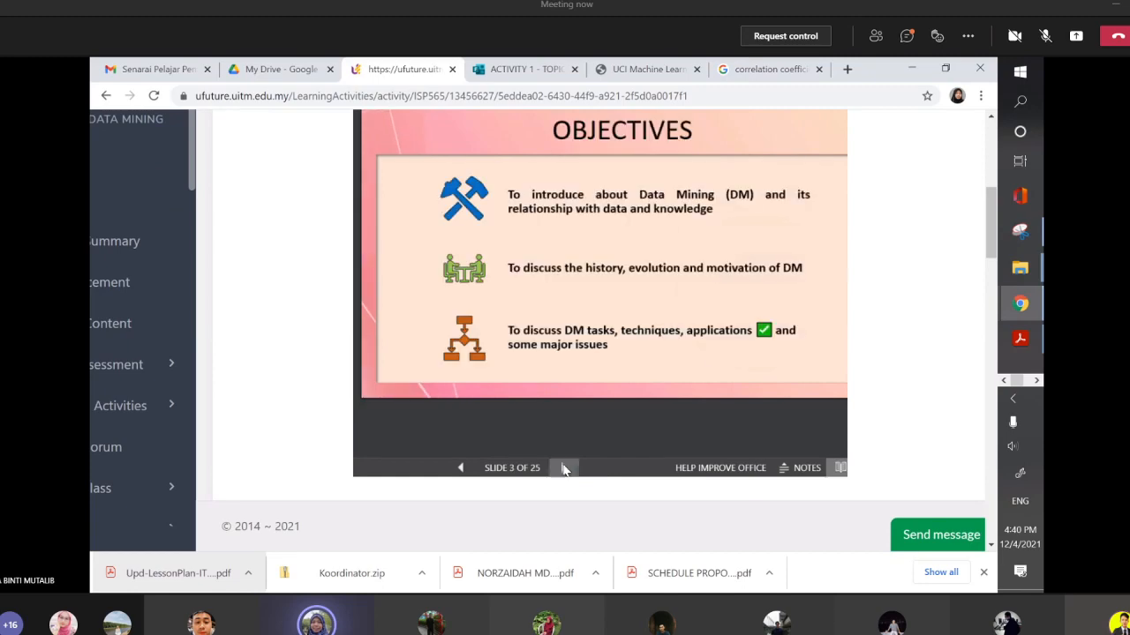
click(564, 468)
click(565, 468)
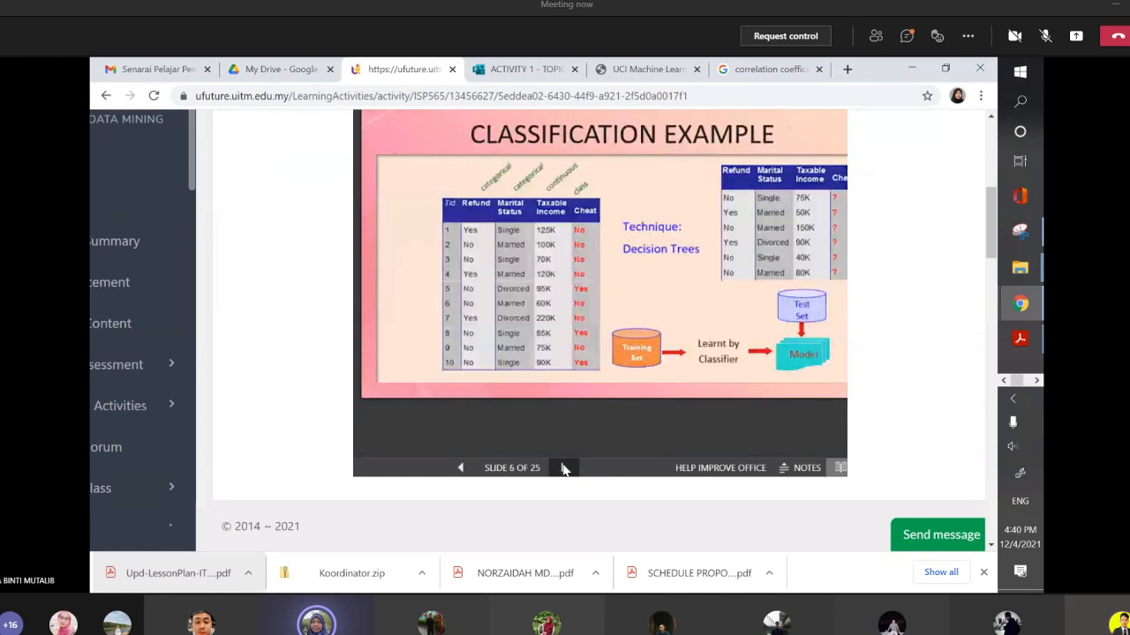
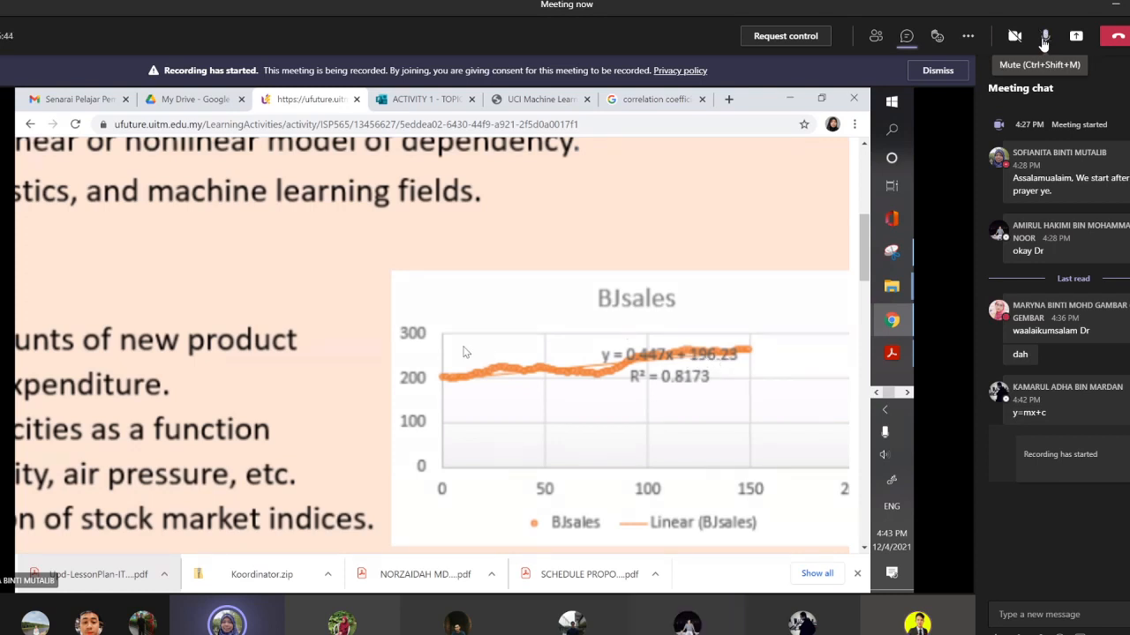
- Mute the meeting microphone and invert the attribute selection in Weka Explorer so that cylinders, model_year and origin are marked
click(1044, 38)
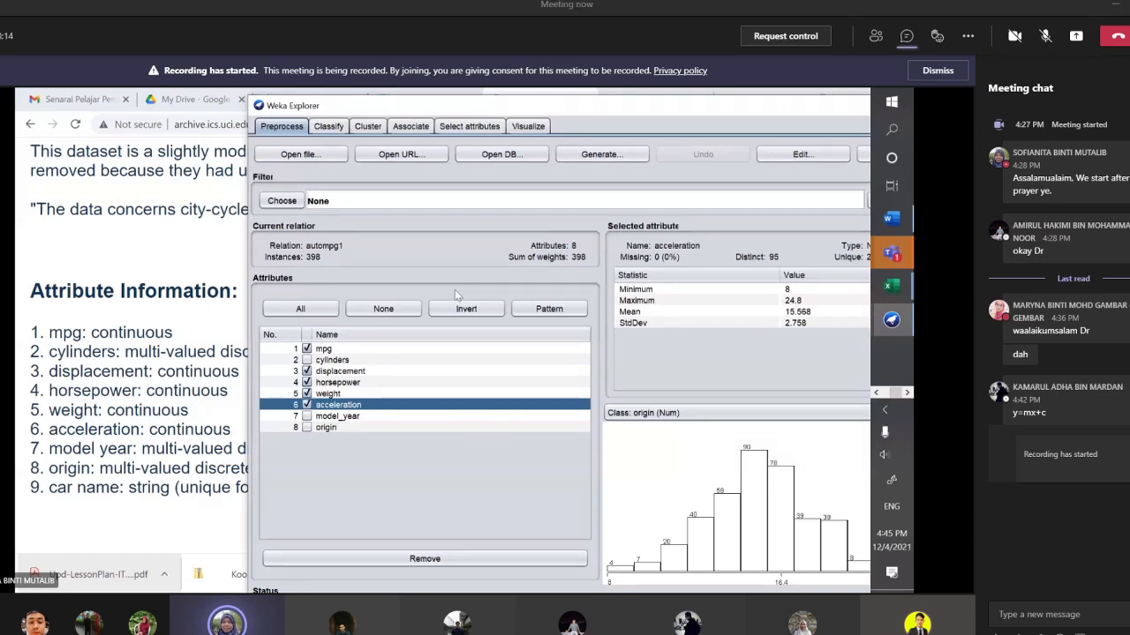
click(466, 309)
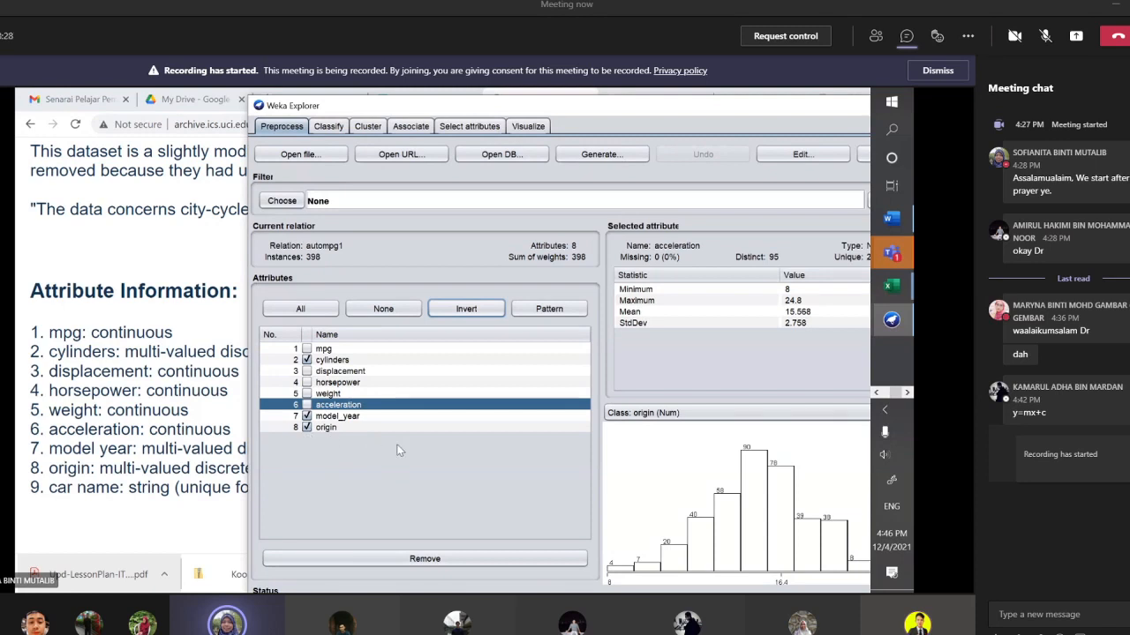
- Examine the statistics and histograms of cylinders, model_year and origin, and check their types in the UCI page's attribute list
click(340, 363)
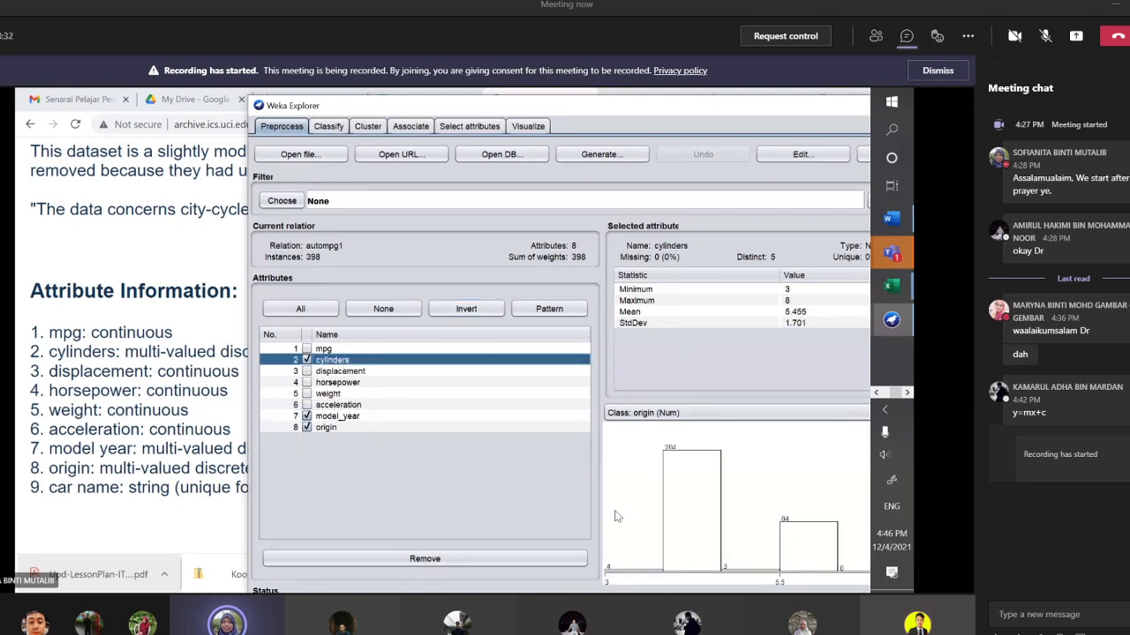
drag(593, 114, 407, 113)
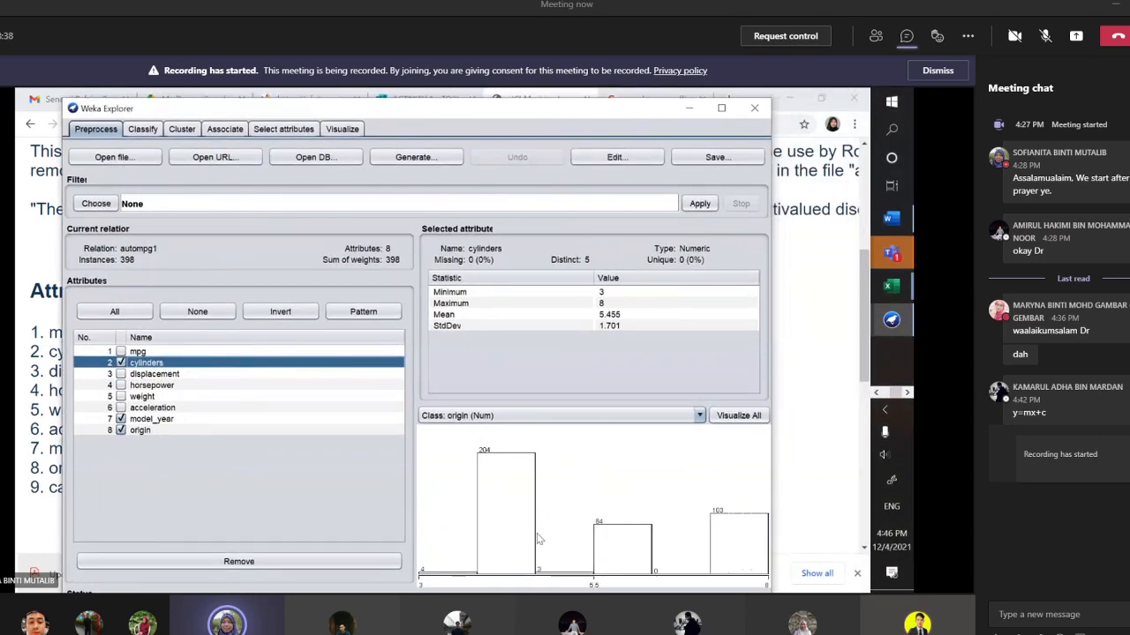
mouse_move(725, 536)
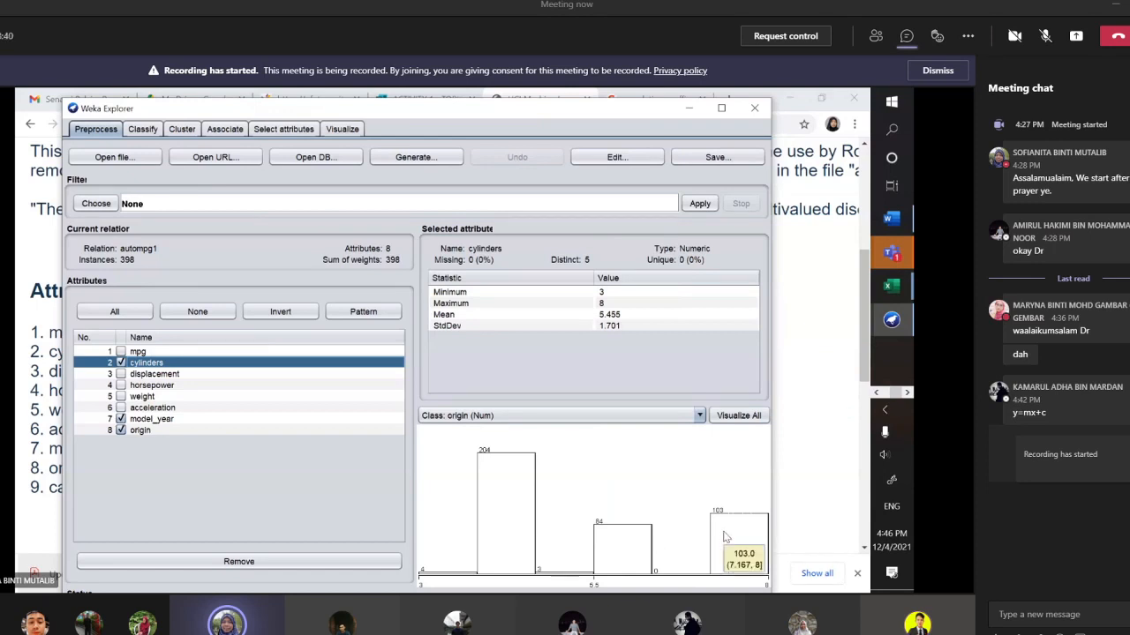
mouse_move(547, 525)
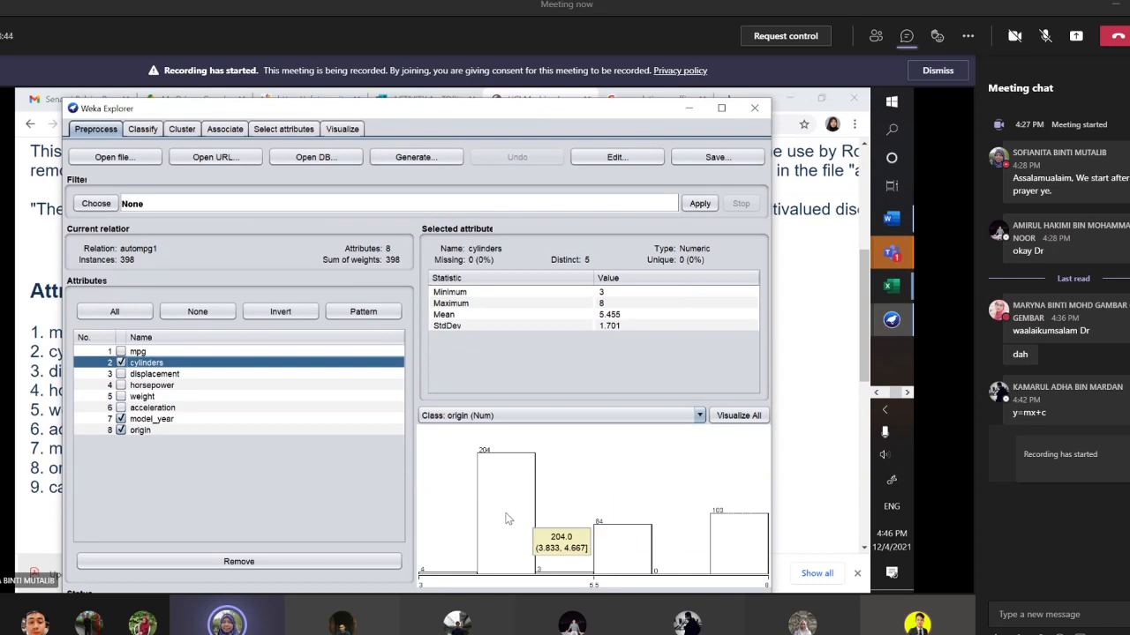
click(141, 420)
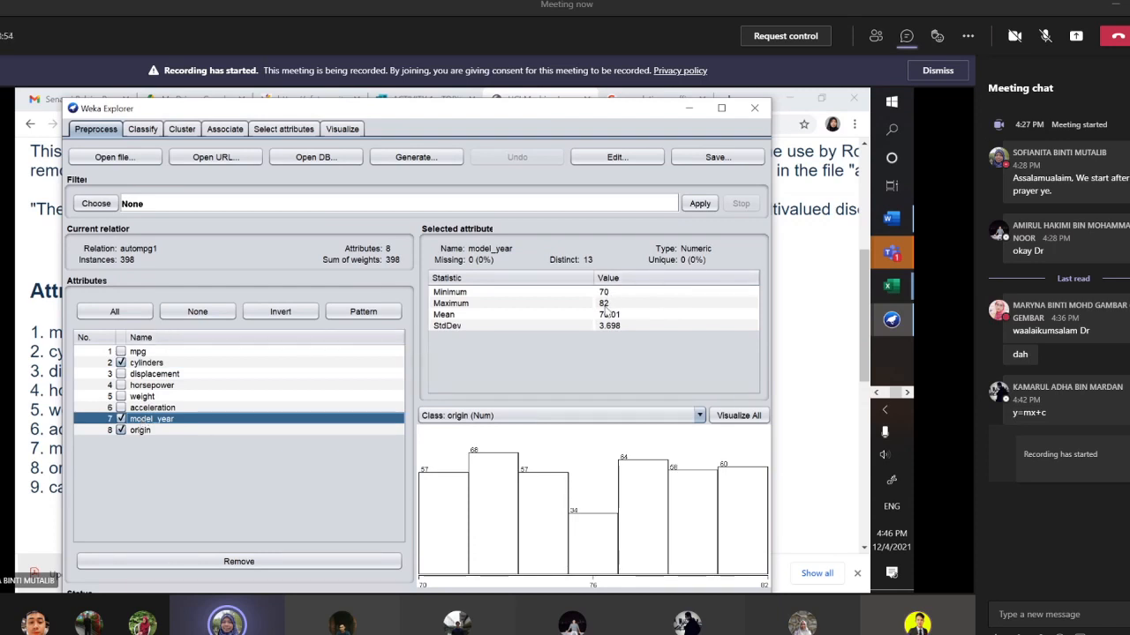
click(143, 431)
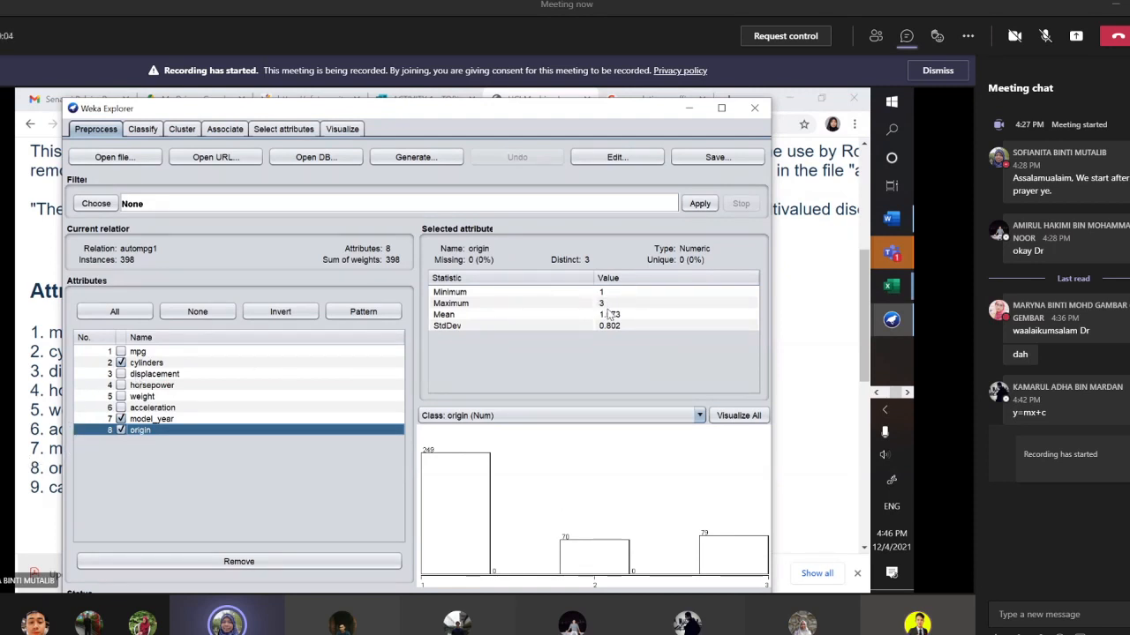
mouse_move(474, 475)
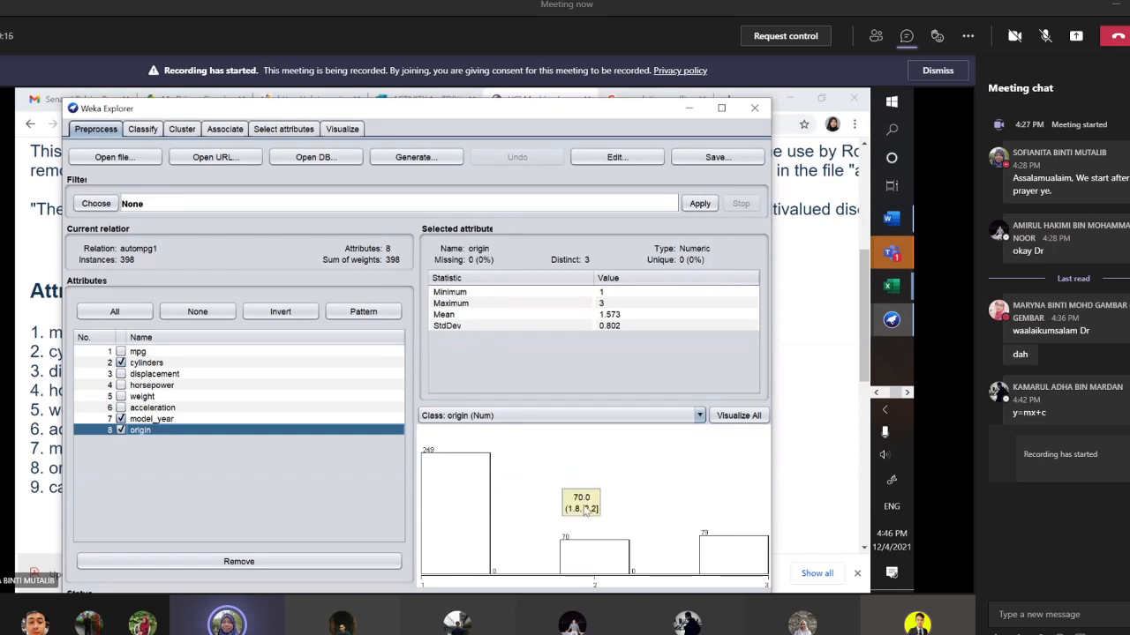
mouse_move(706, 509)
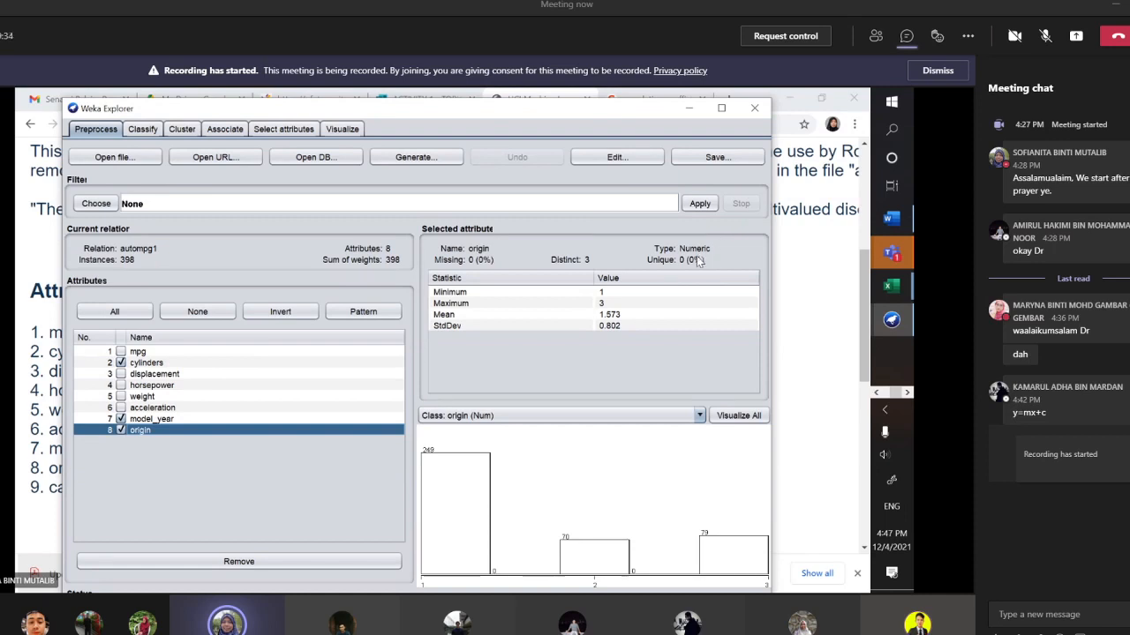
click(798, 280)
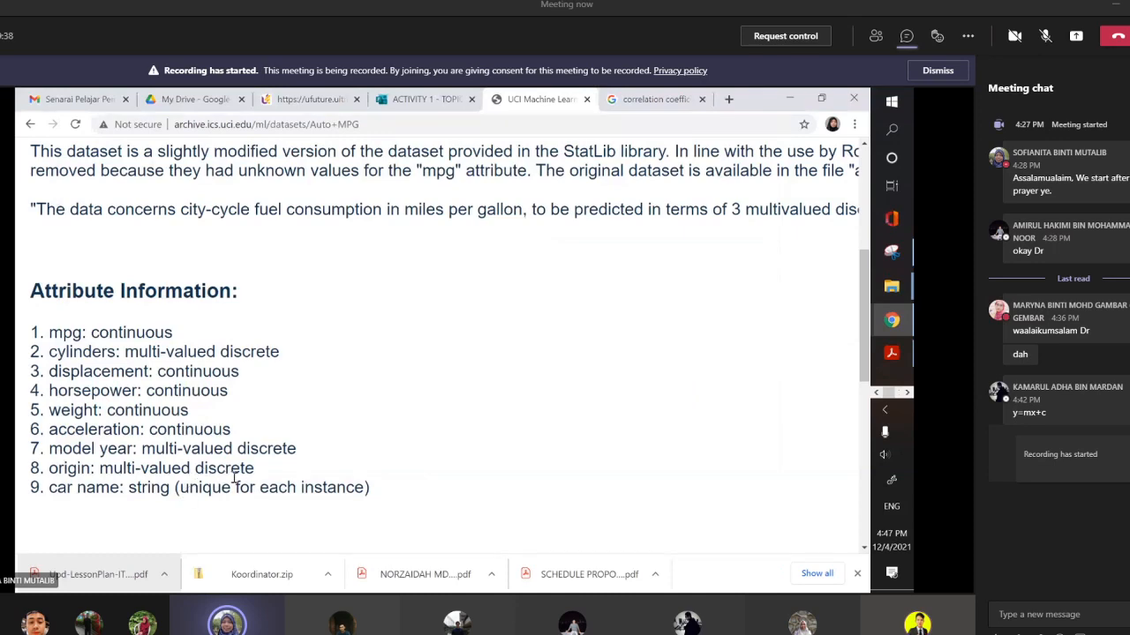
key(alt+Tab)
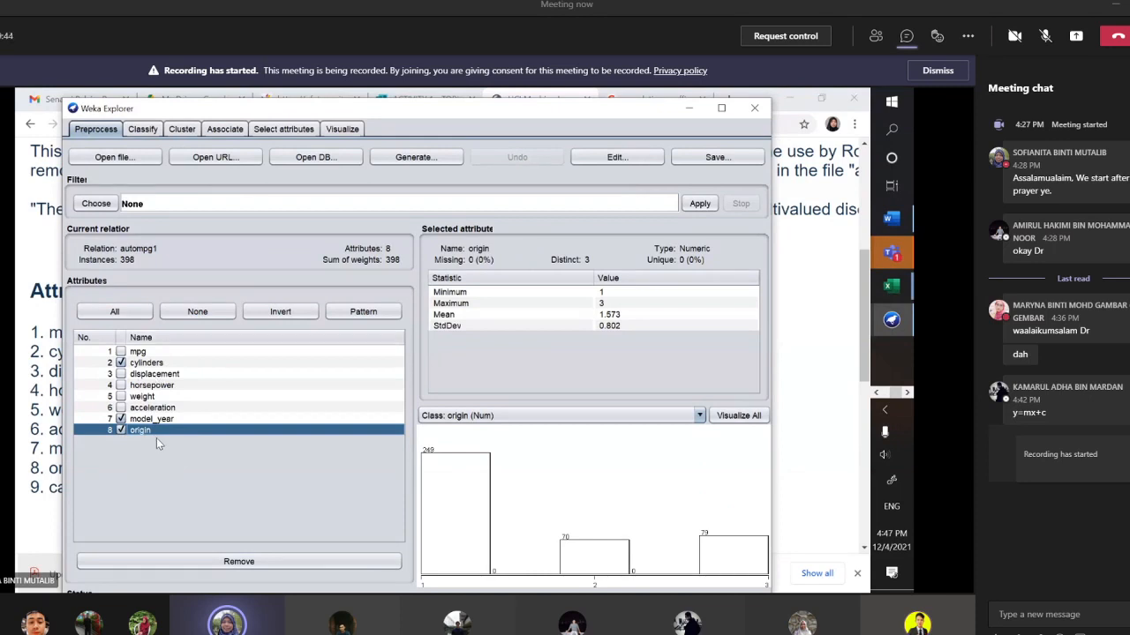
- Remove the cylinders, model_year and origin attributes, and open the remaining data in a narrowed viewer window
click(250, 564)
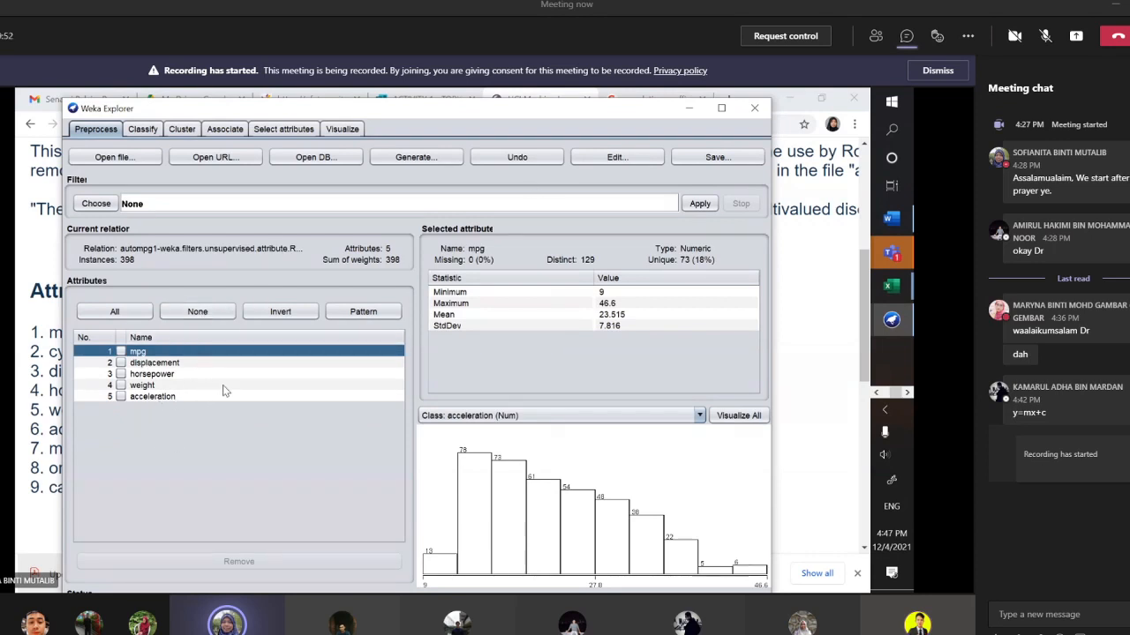
click(614, 155)
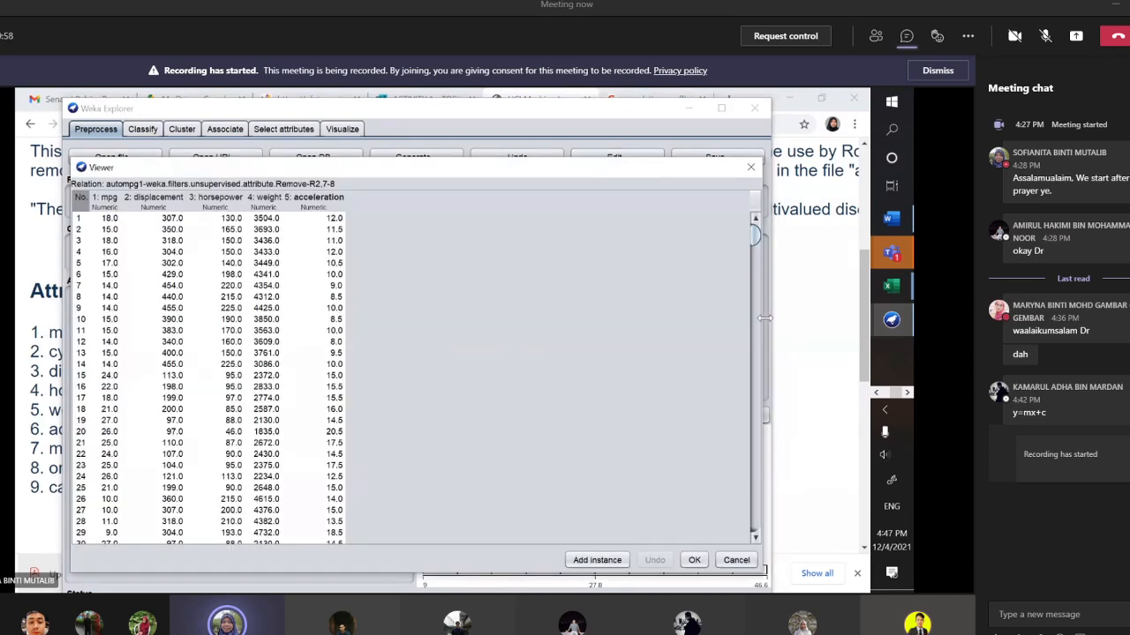
drag(764, 319, 510, 265)
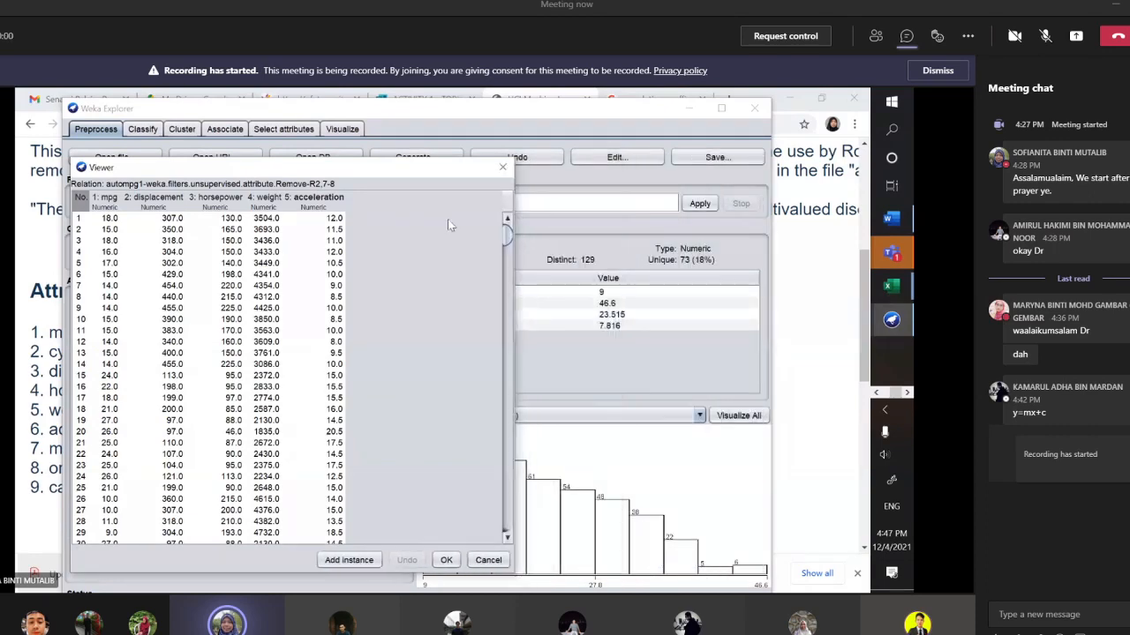
- Move the data viewer clear of the Explorer window and sort its rows by mpg in ascending order
drag(422, 165, 608, 135)
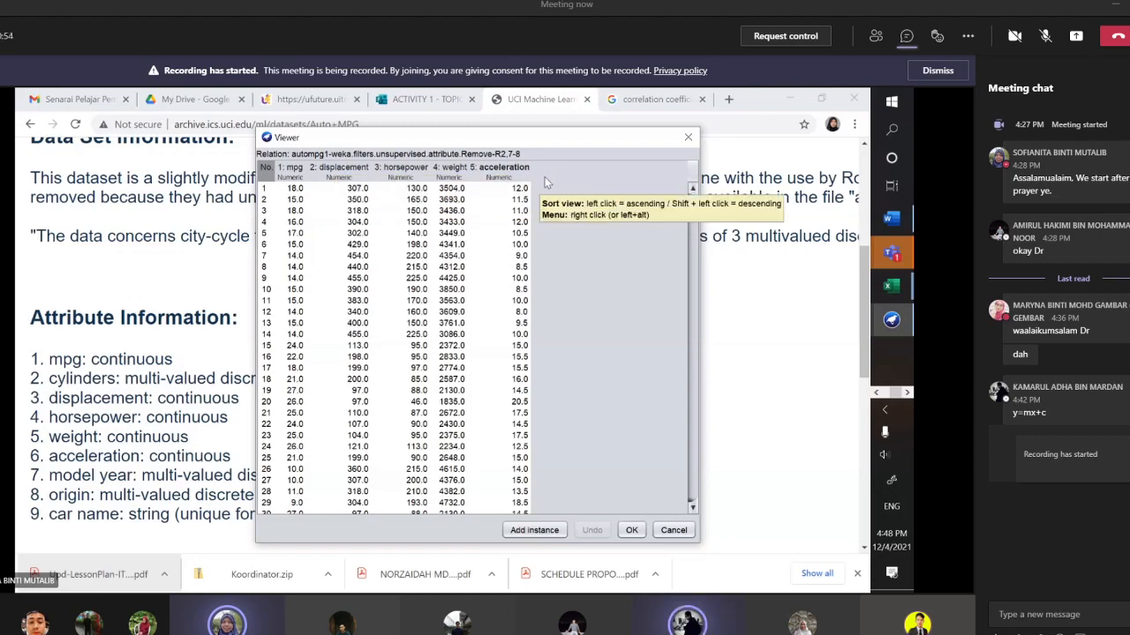
click(301, 168)
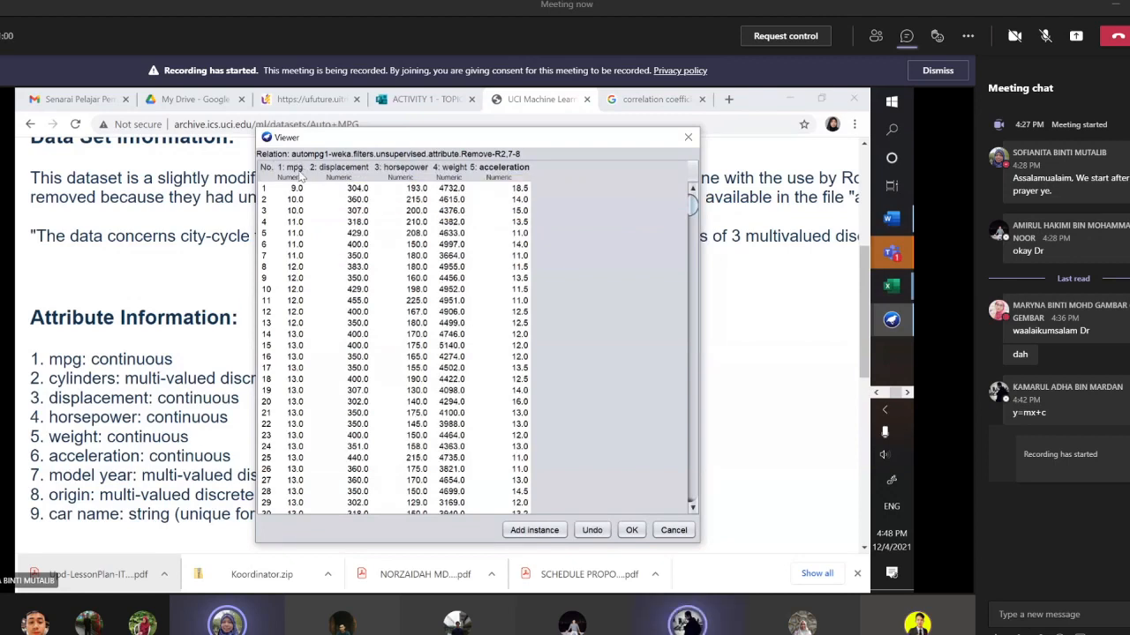
- Mute the meeting microphone and make mpg the class attribute in the data viewer
right_click(301, 176)
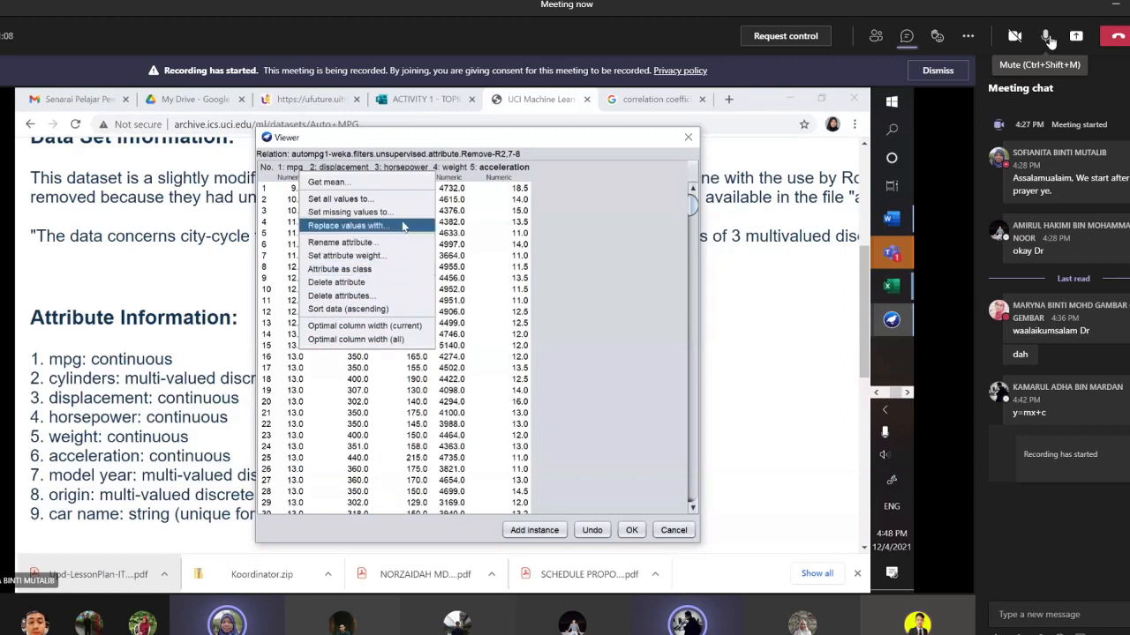
click(1046, 36)
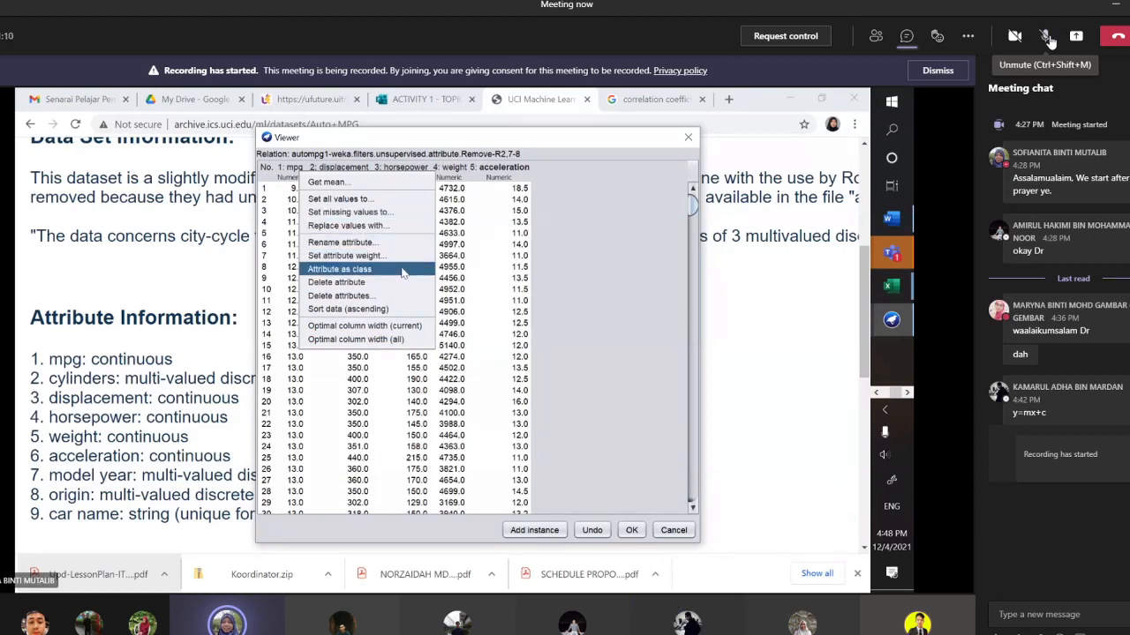
click(401, 268)
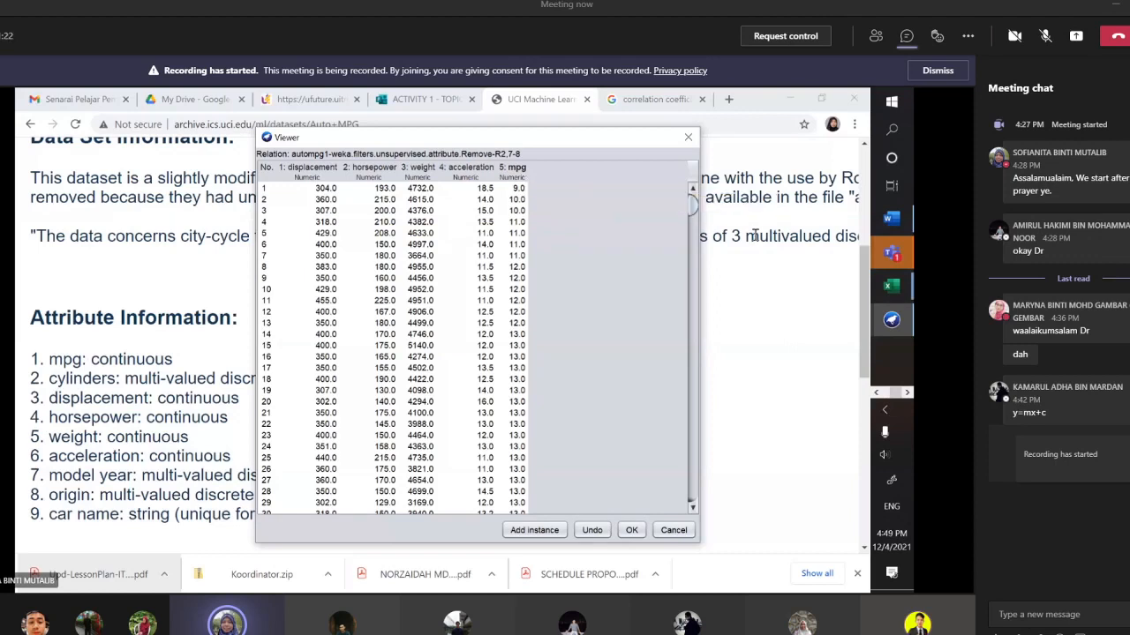
- Check the meeting window and minimize it, and accept the changes made in the data viewer
click(897, 258)
click(782, 292)
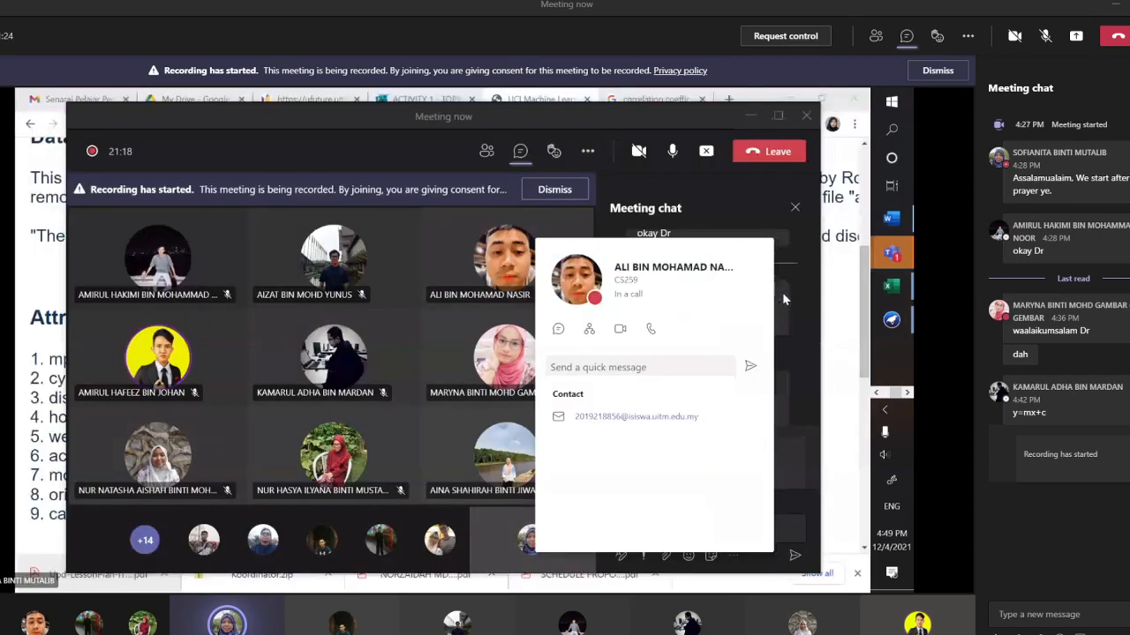
click(750, 115)
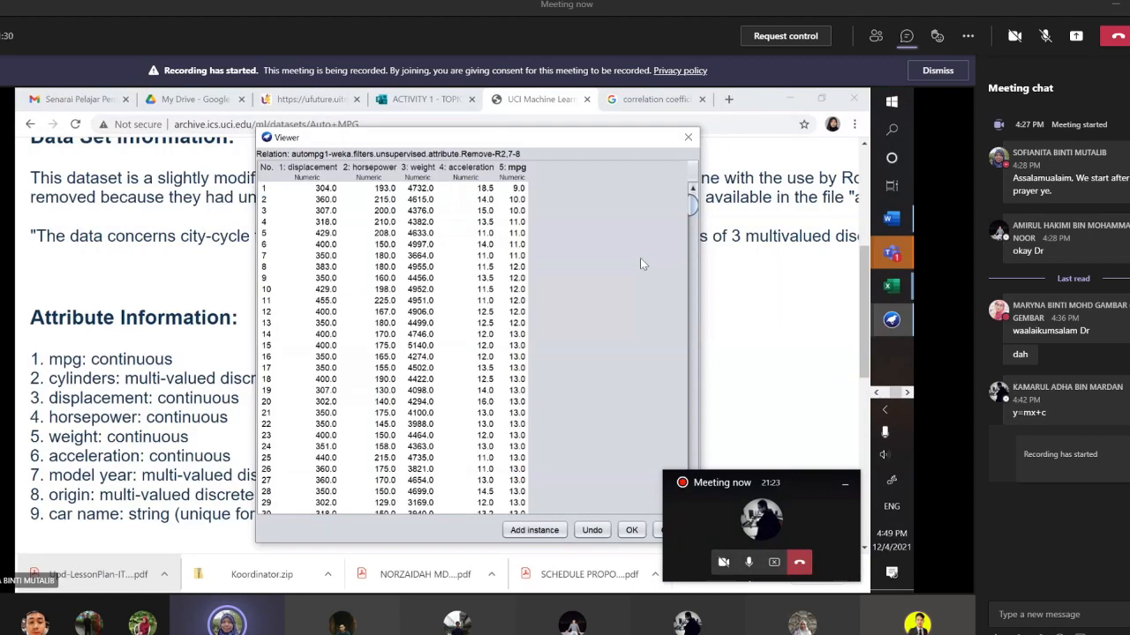
click(844, 484)
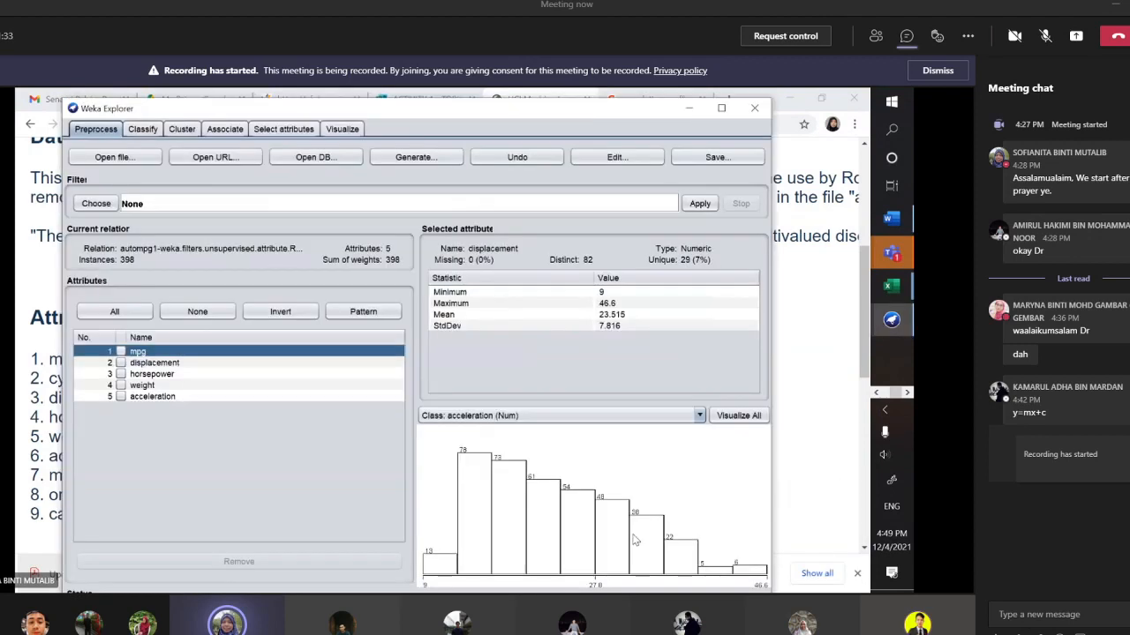
click(632, 529)
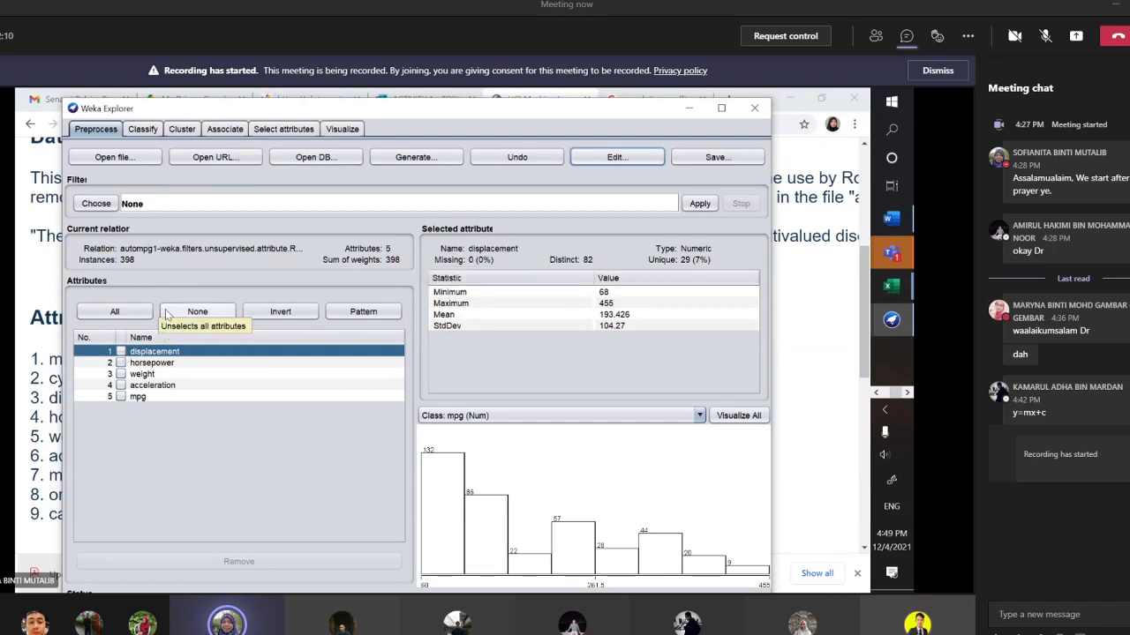
- Look through Weka's classification, clustering, association, attribute selection and visualization pages, ending on the classification page
click(143, 130)
click(181, 130)
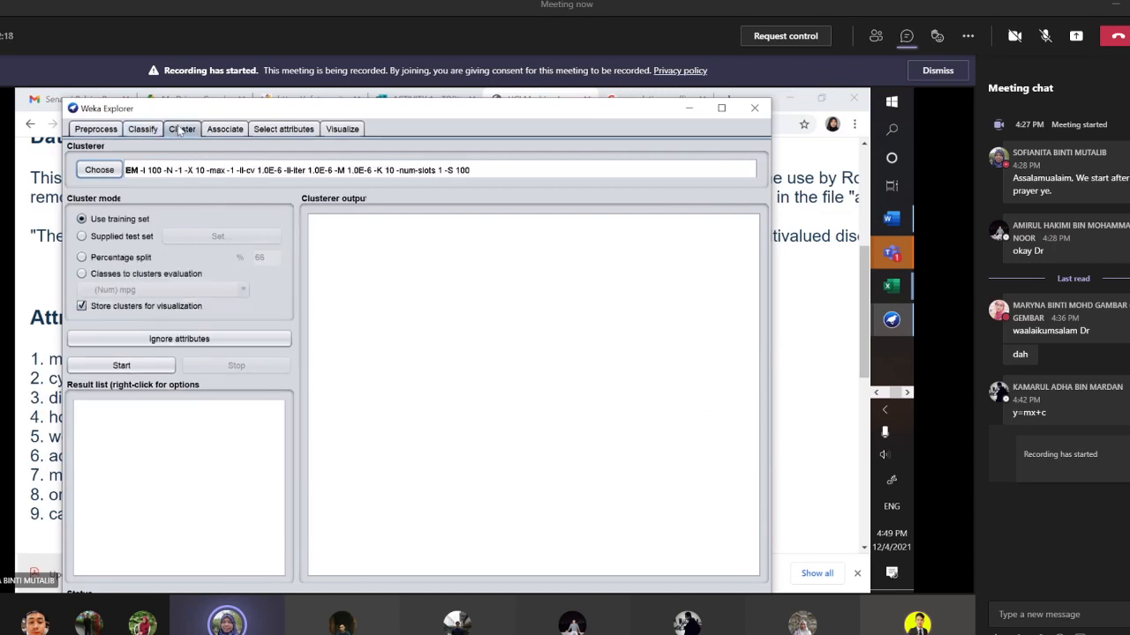
click(222, 130)
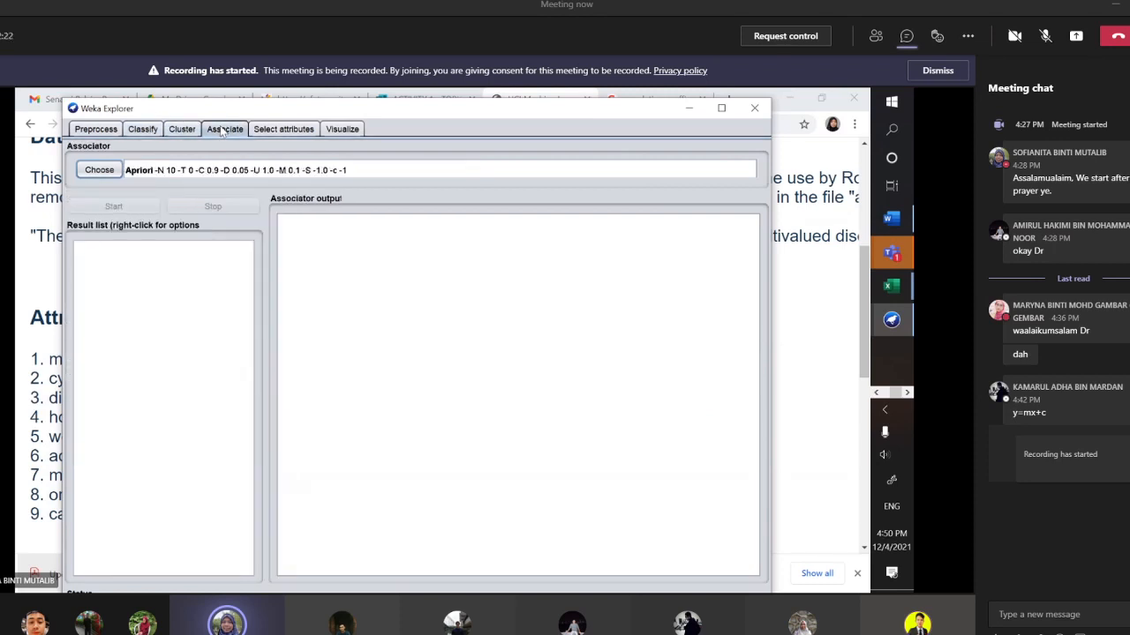
click(262, 130)
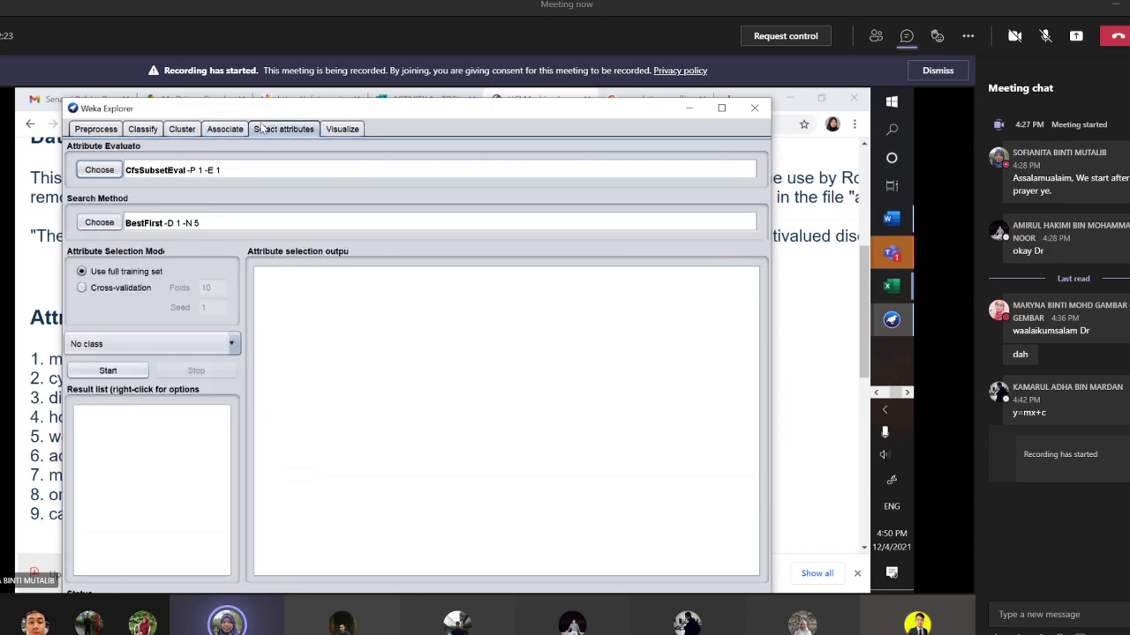
click(338, 129)
click(144, 133)
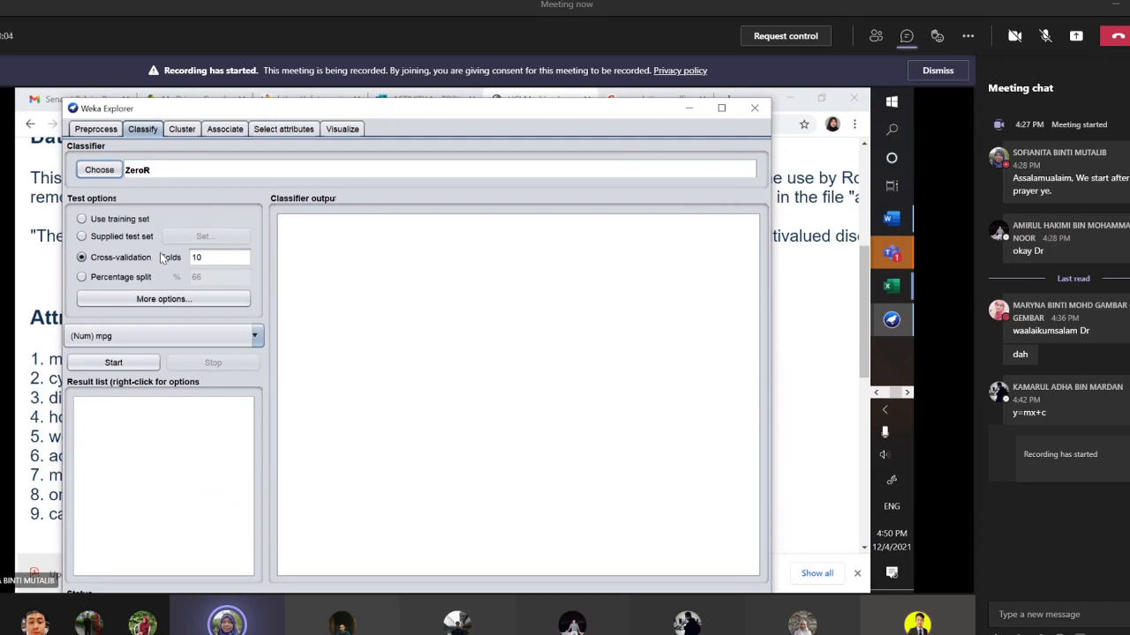
- Try displacement and horsepower as the class attribute for classification and set it back to mpg
click(112, 340)
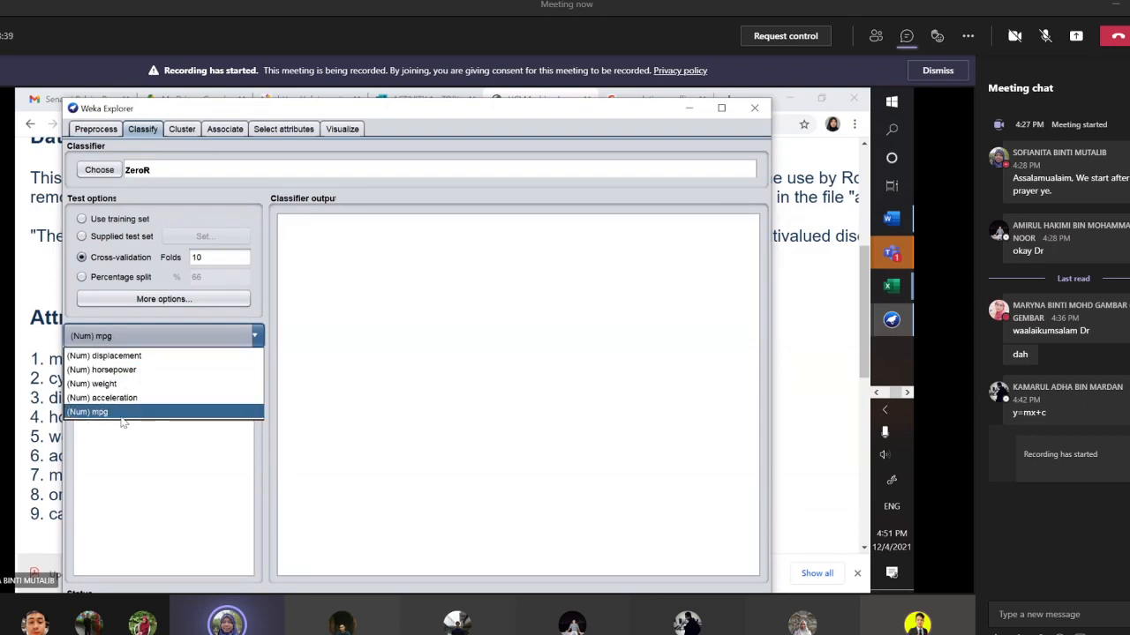
click(127, 356)
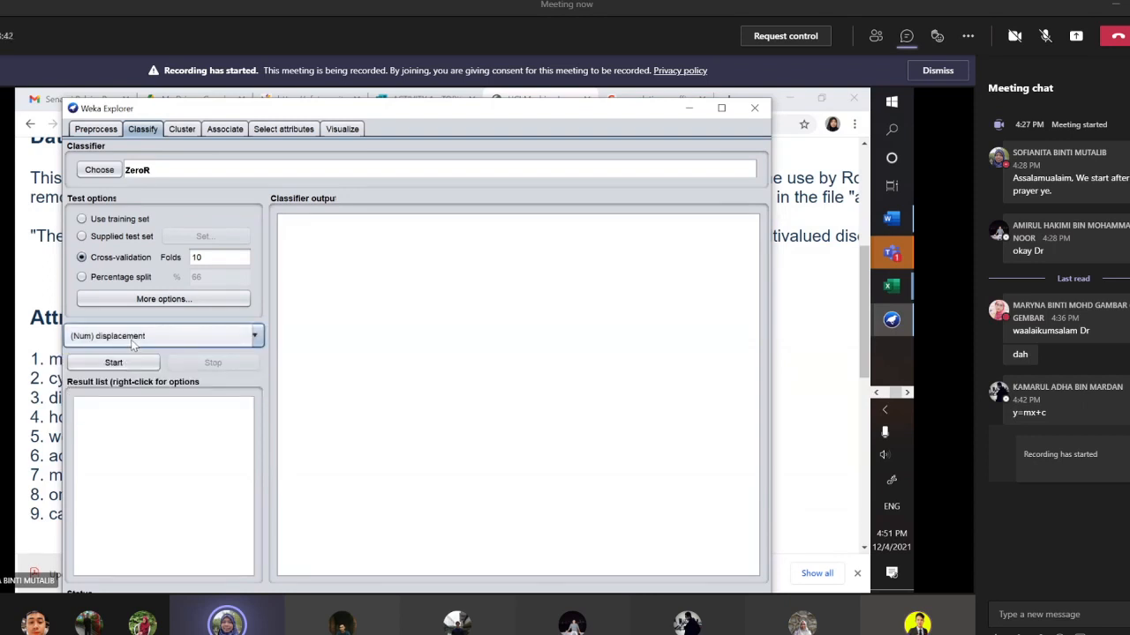
click(134, 341)
click(130, 370)
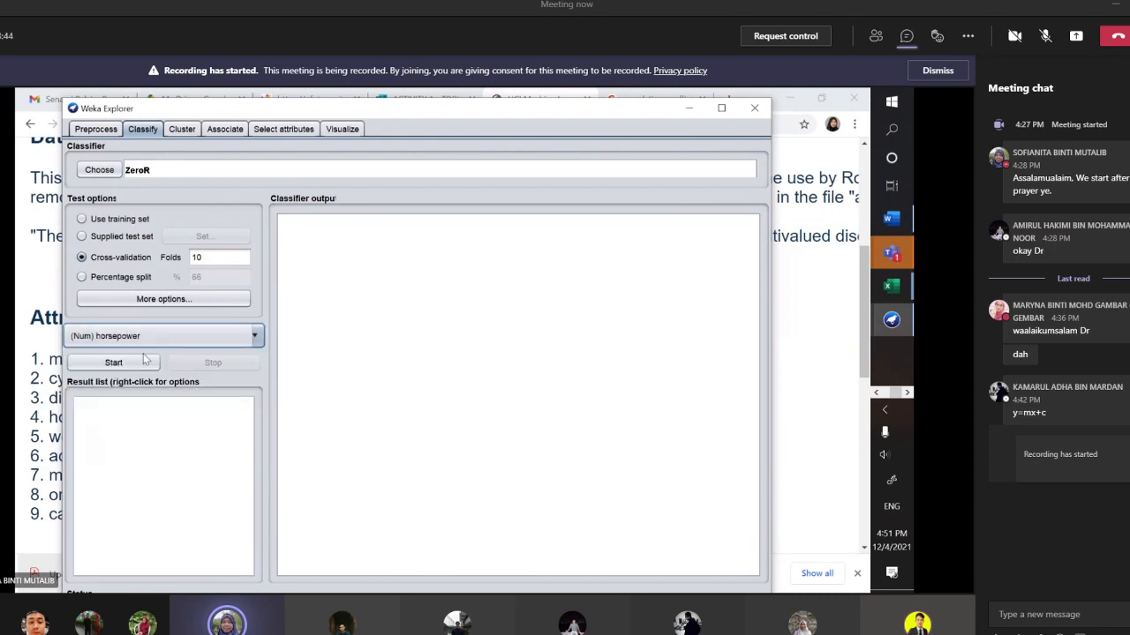
click(133, 336)
click(138, 413)
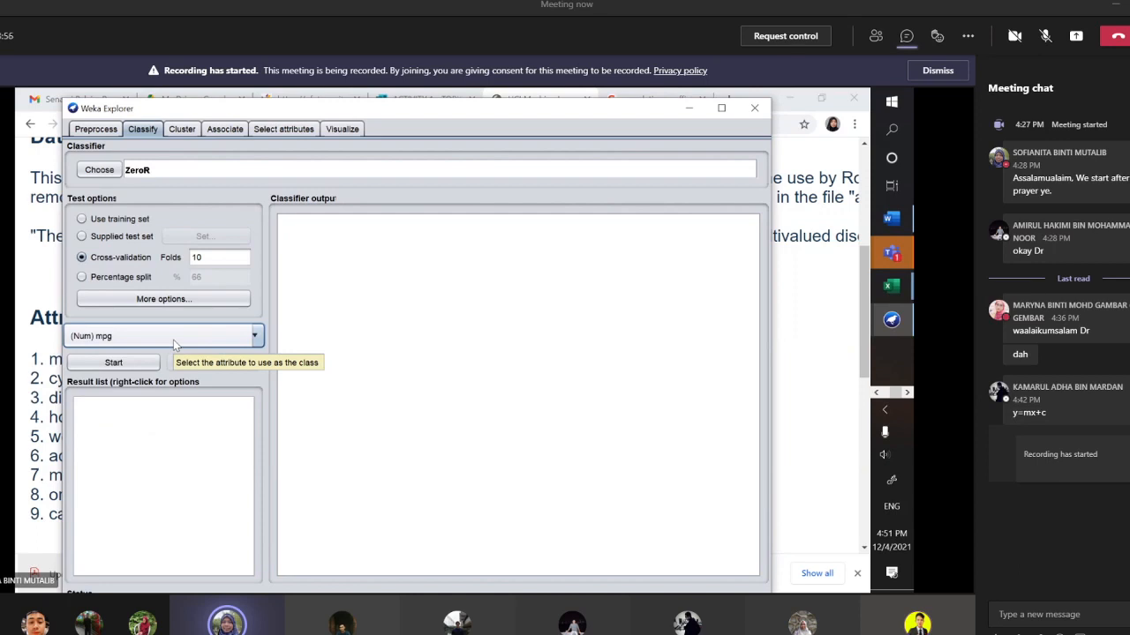
- Examine which classifiers in the bayes, functions, lazy and meta groups can be used with the numeric mpg class
click(96, 172)
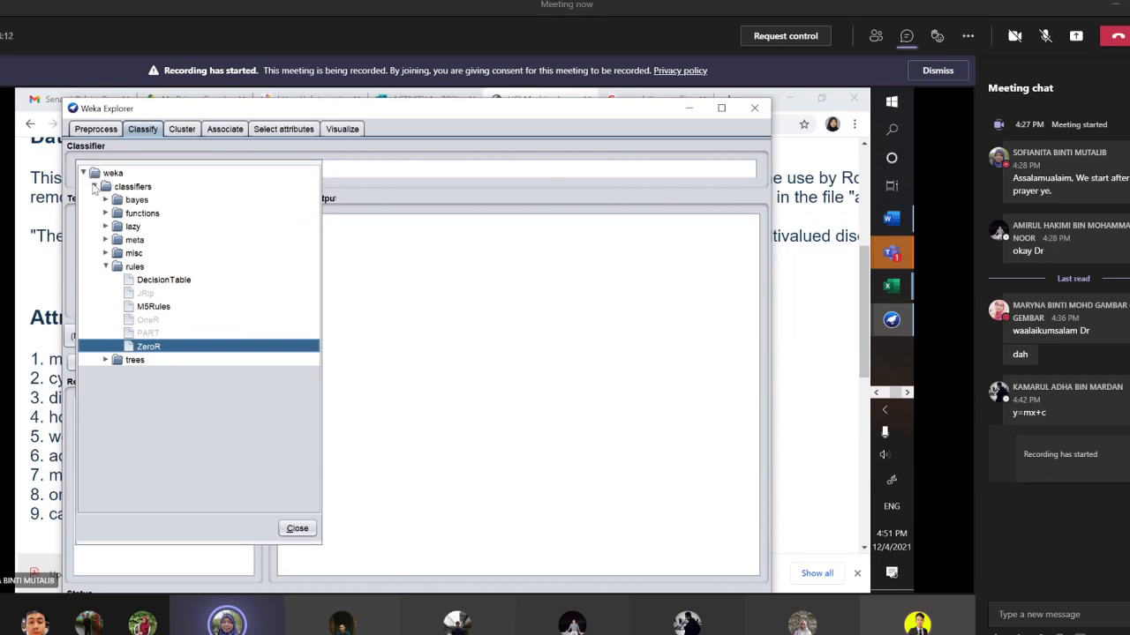
click(106, 268)
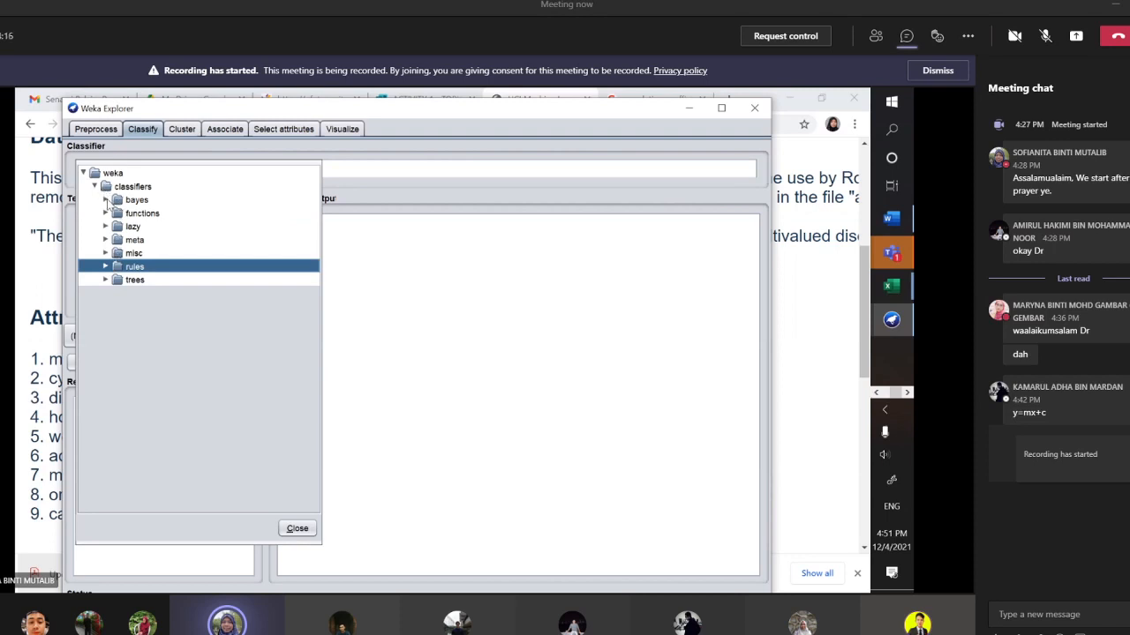
click(106, 200)
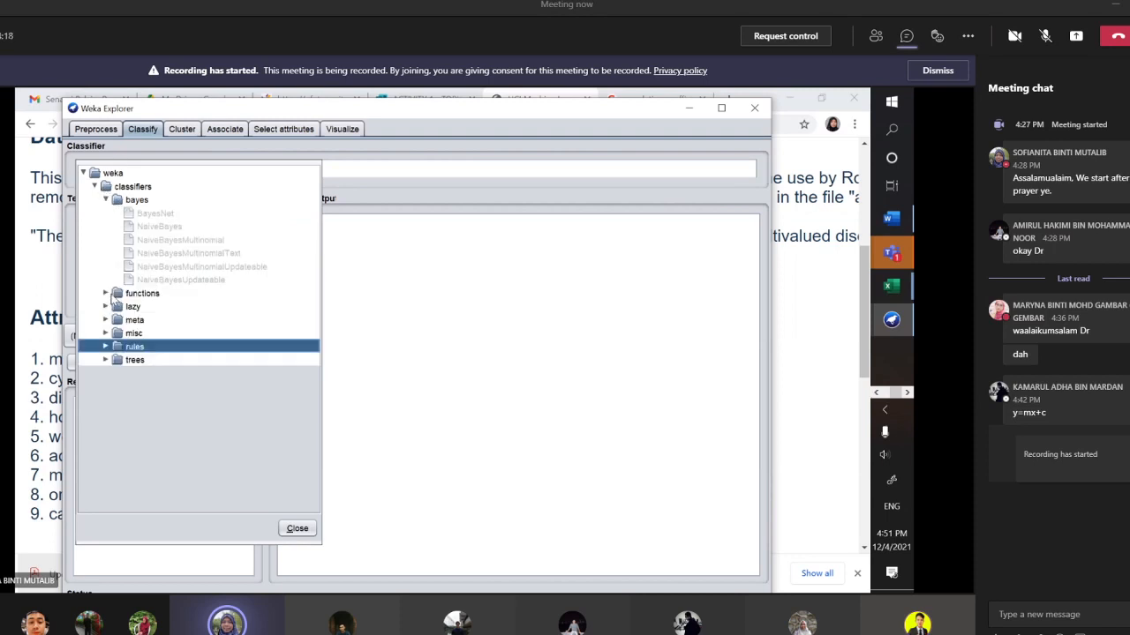
click(107, 293)
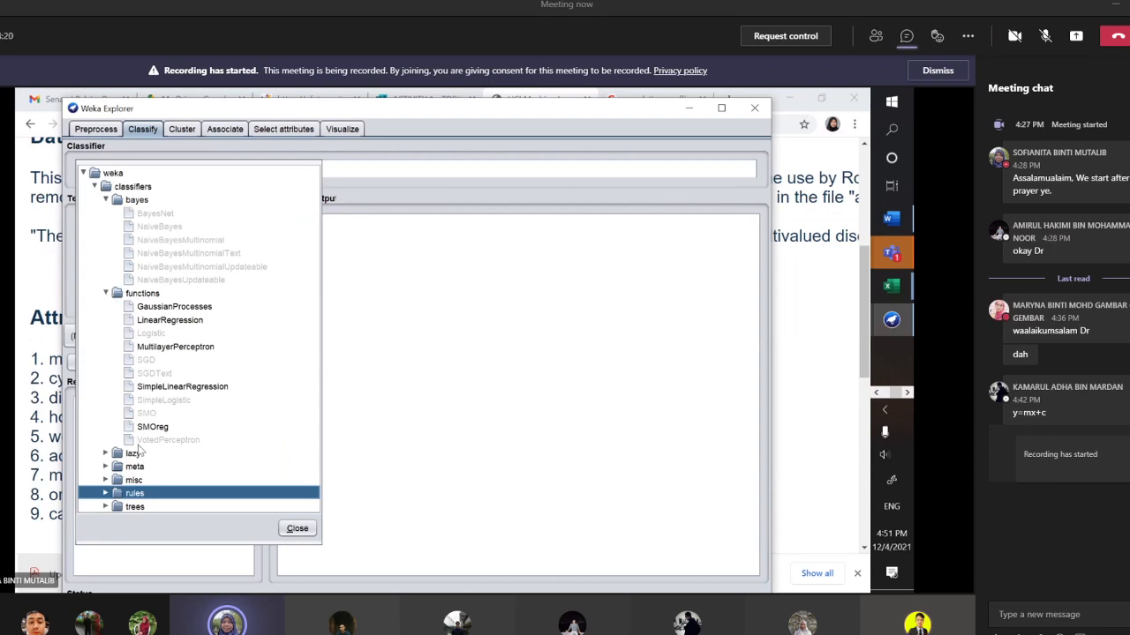
click(109, 454)
scroll(152, 431, down, 2)
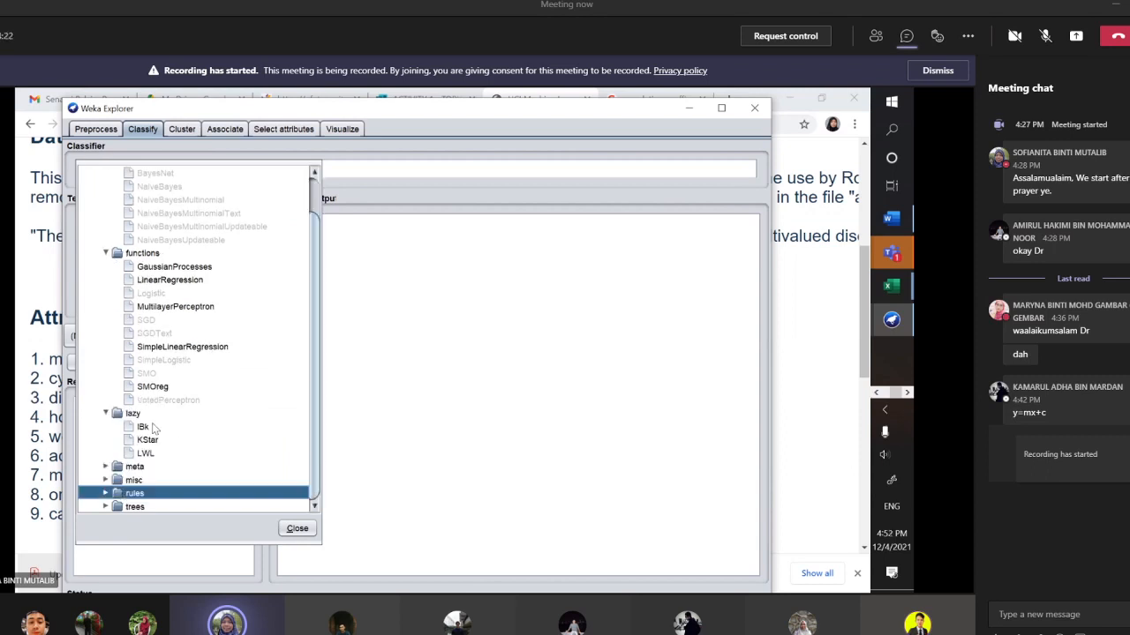
click(106, 467)
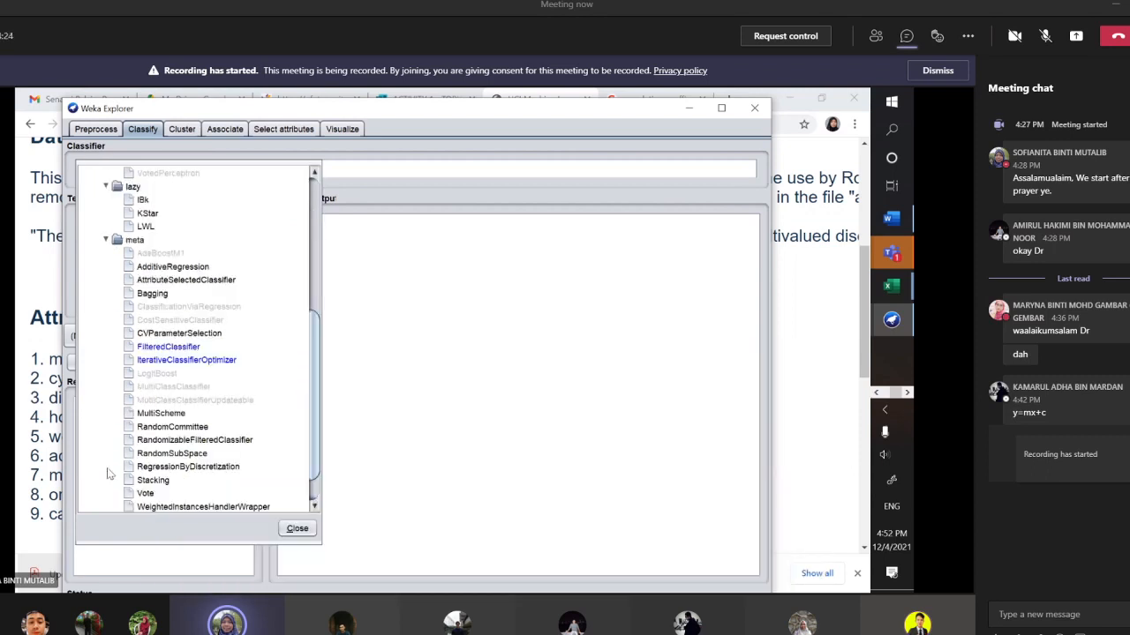
click(107, 242)
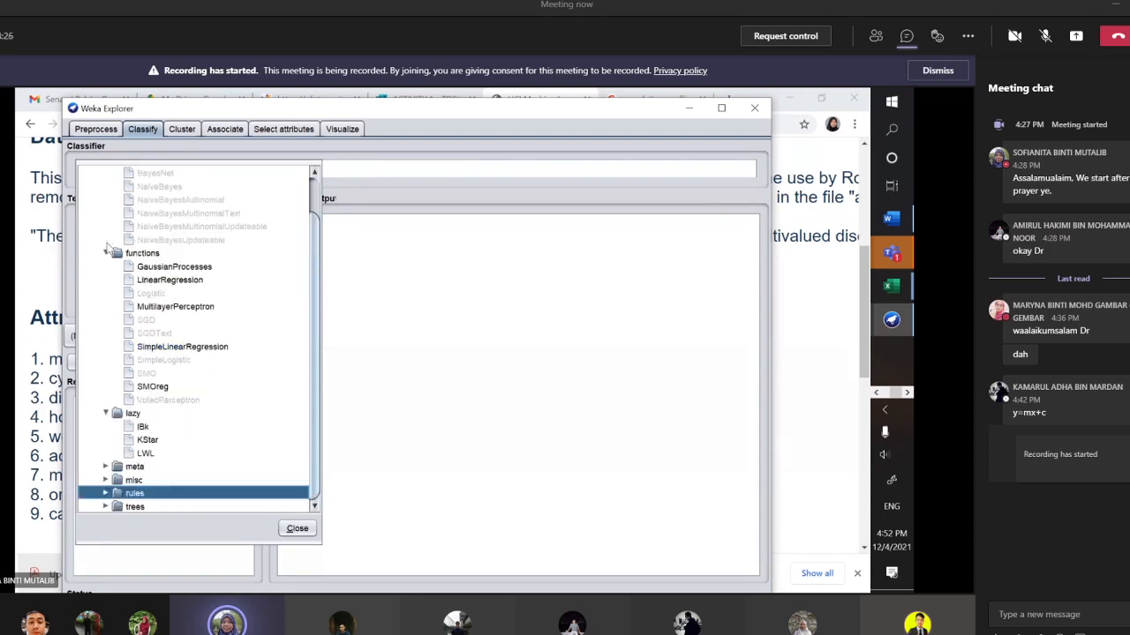
scroll(106, 211, up, 1)
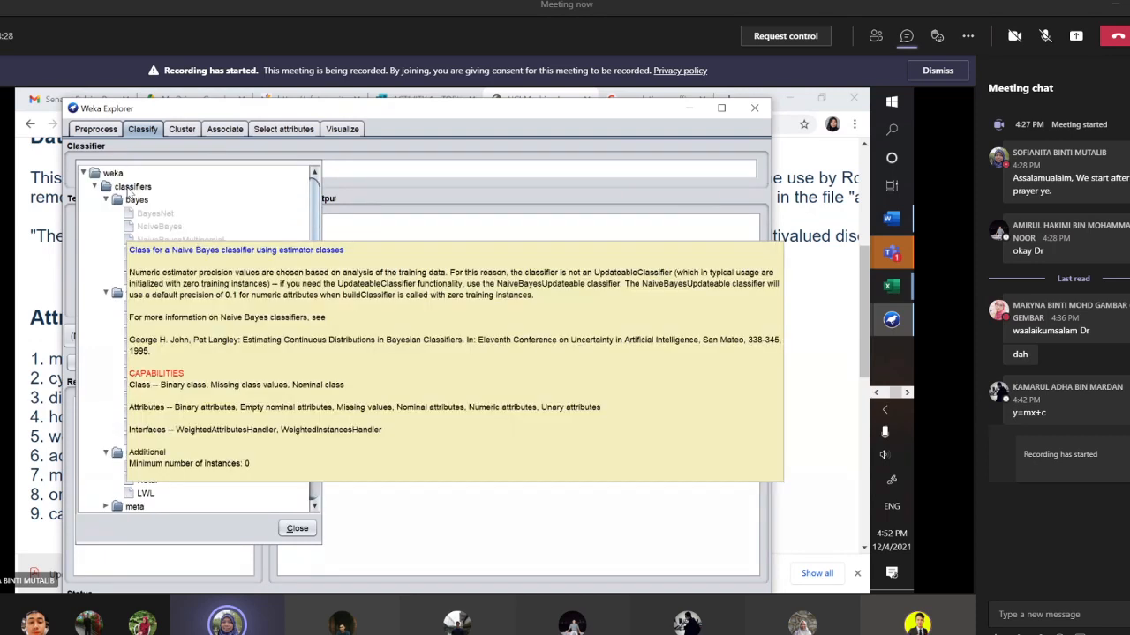
click(106, 201)
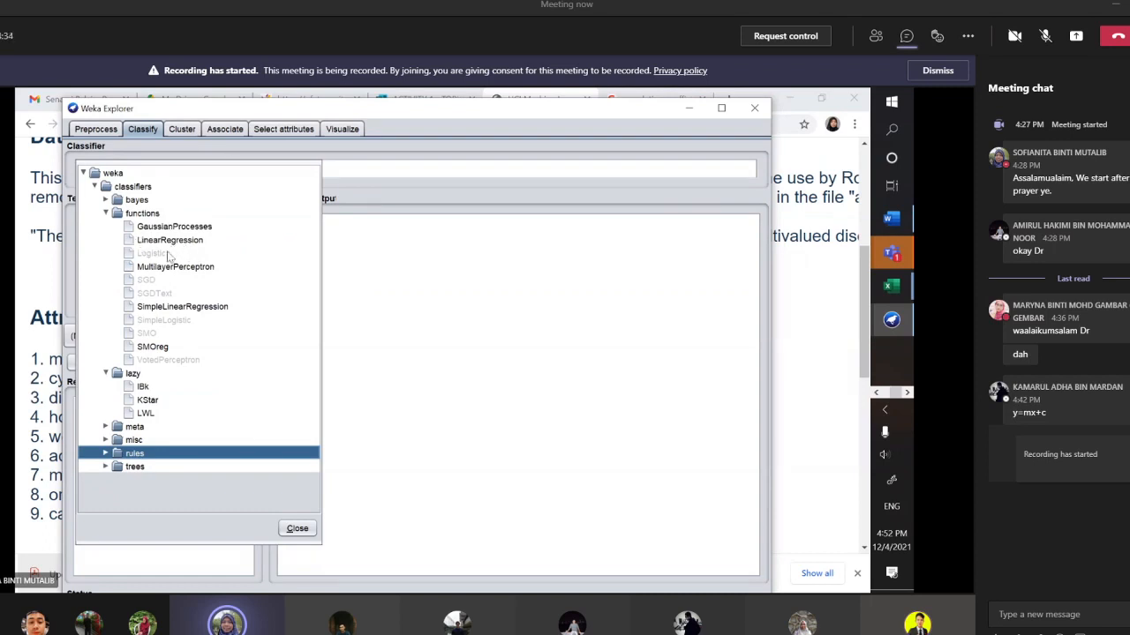
mouse_move(164, 259)
mouse_move(144, 392)
mouse_move(152, 423)
click(107, 374)
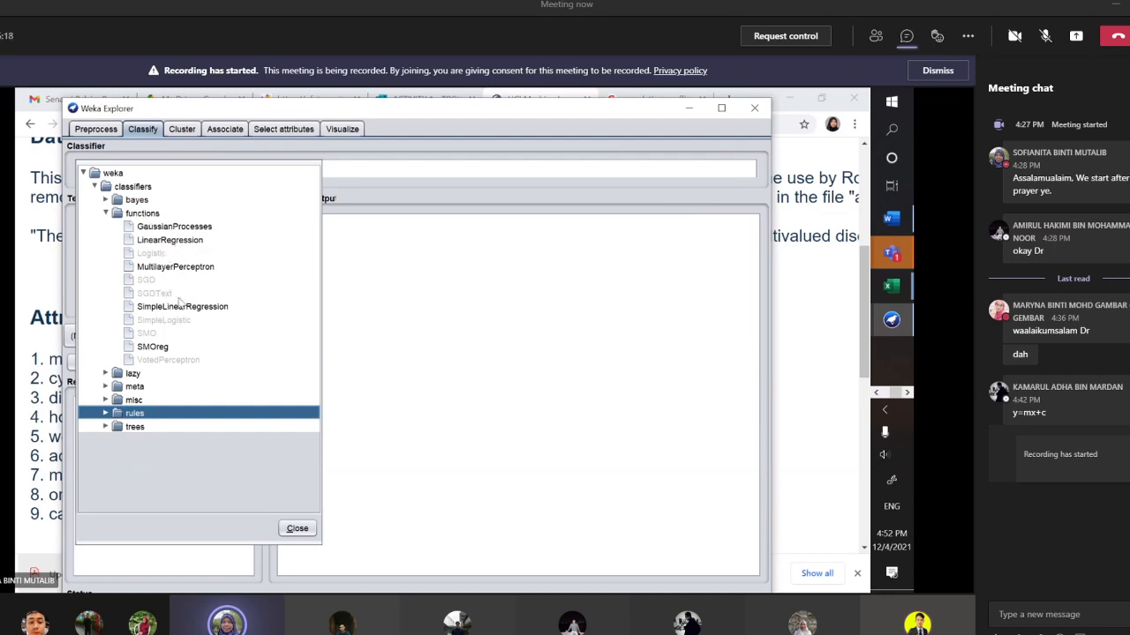
- Choose the SimpleLinearRegression classifier and run it with mpg as the class and 10-fold cross-validation
mouse_move(182, 315)
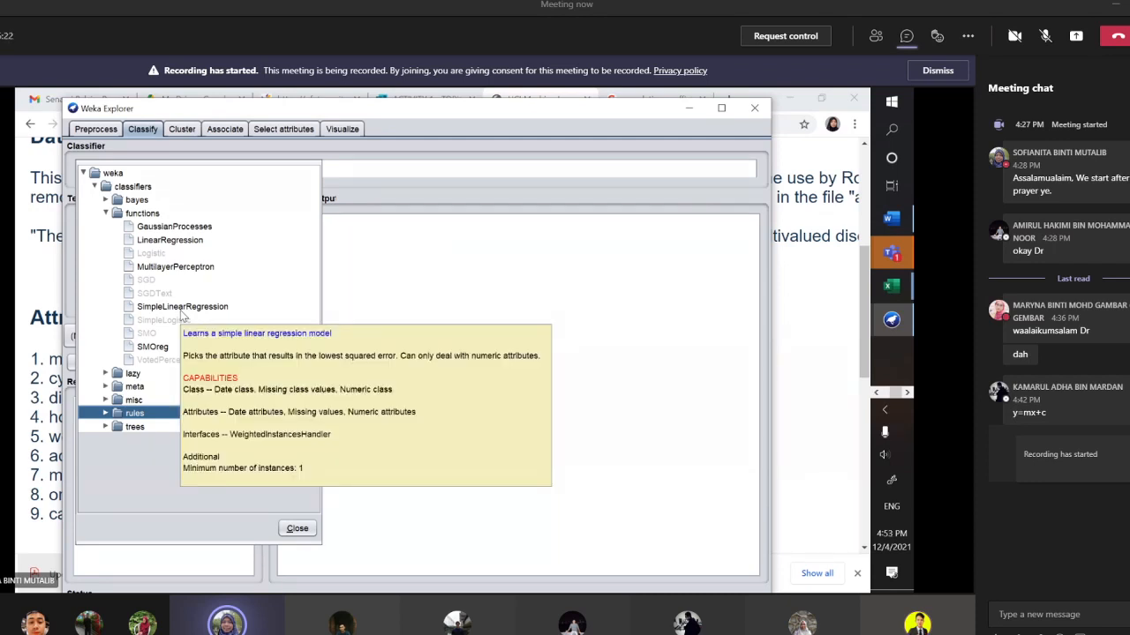
click(181, 309)
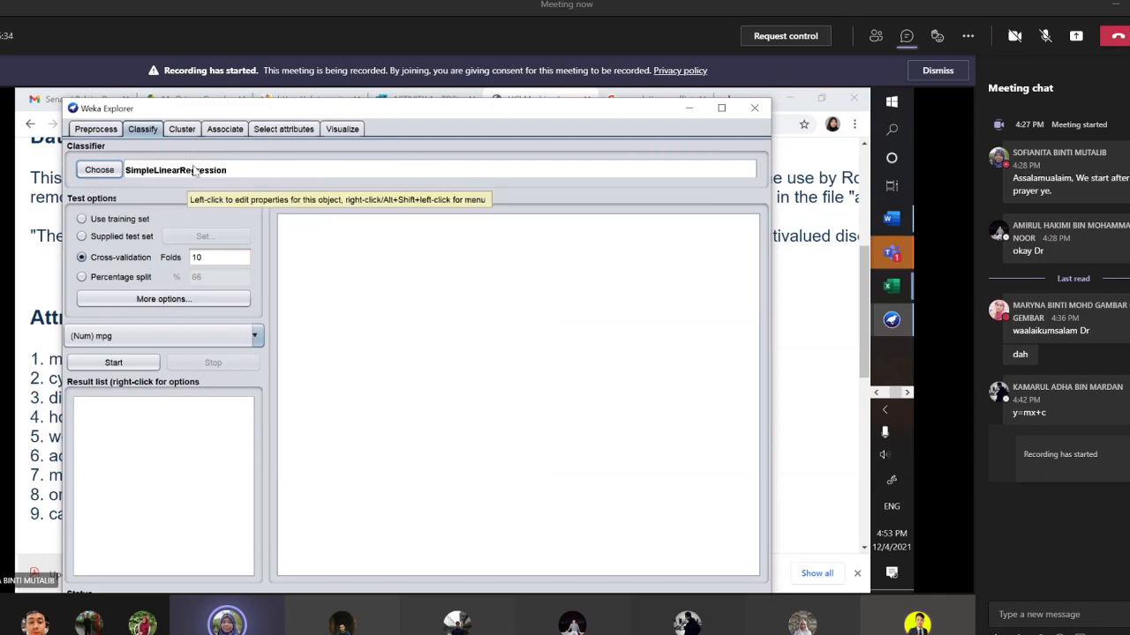
click(88, 336)
click(97, 413)
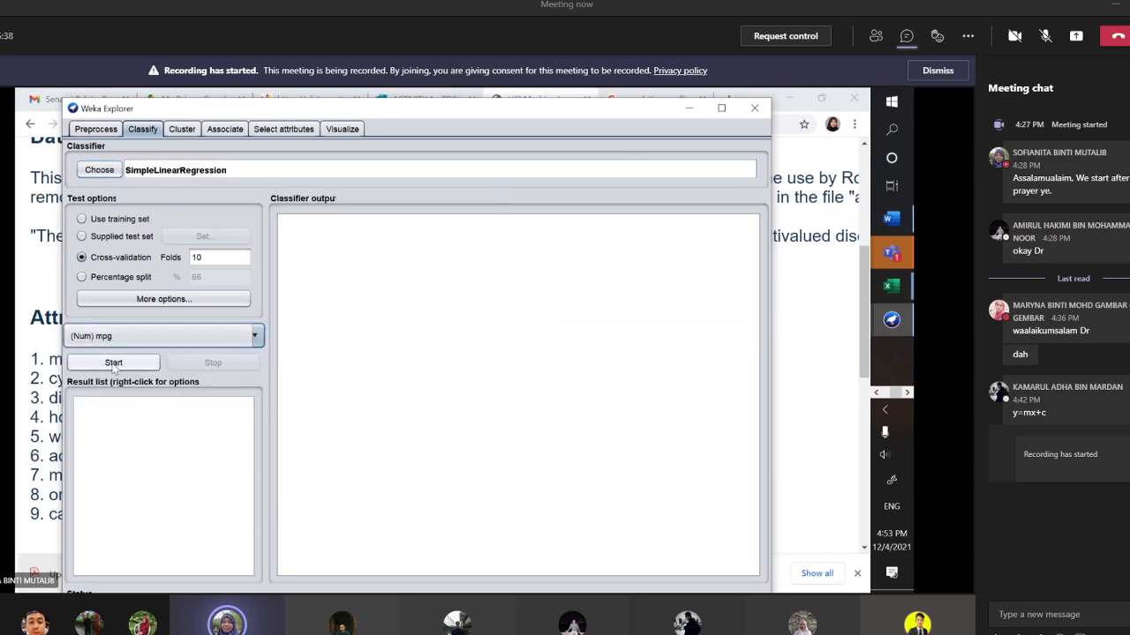
click(113, 363)
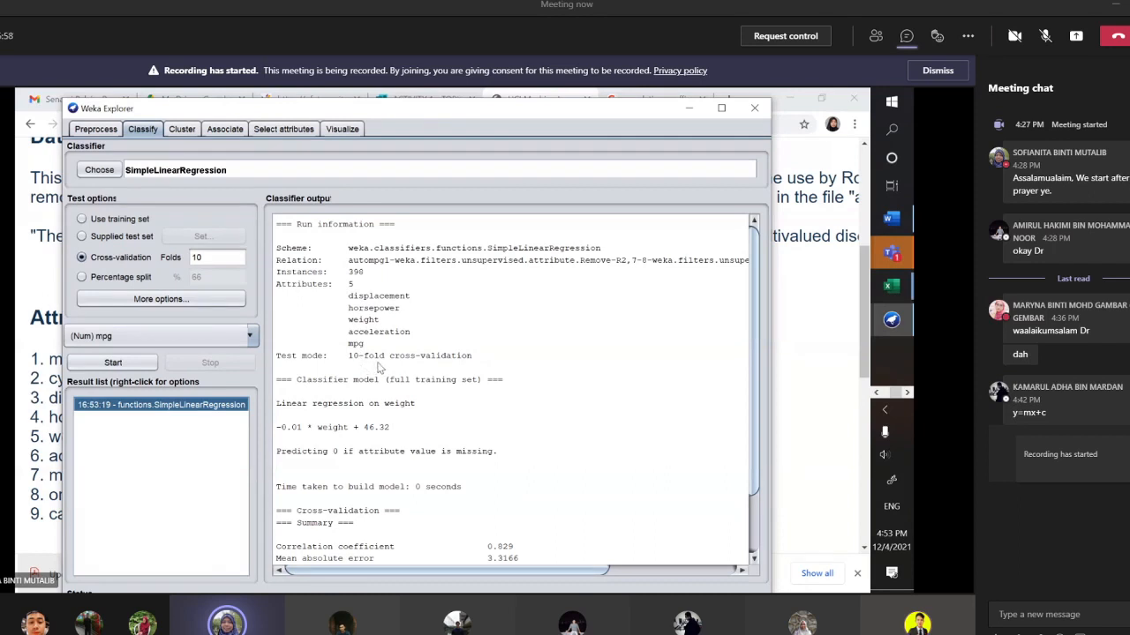
- Examine the model and cross-validation summary in the classifier output, briefly highlighting the regression equation on weight
scroll(430, 365, down, 2)
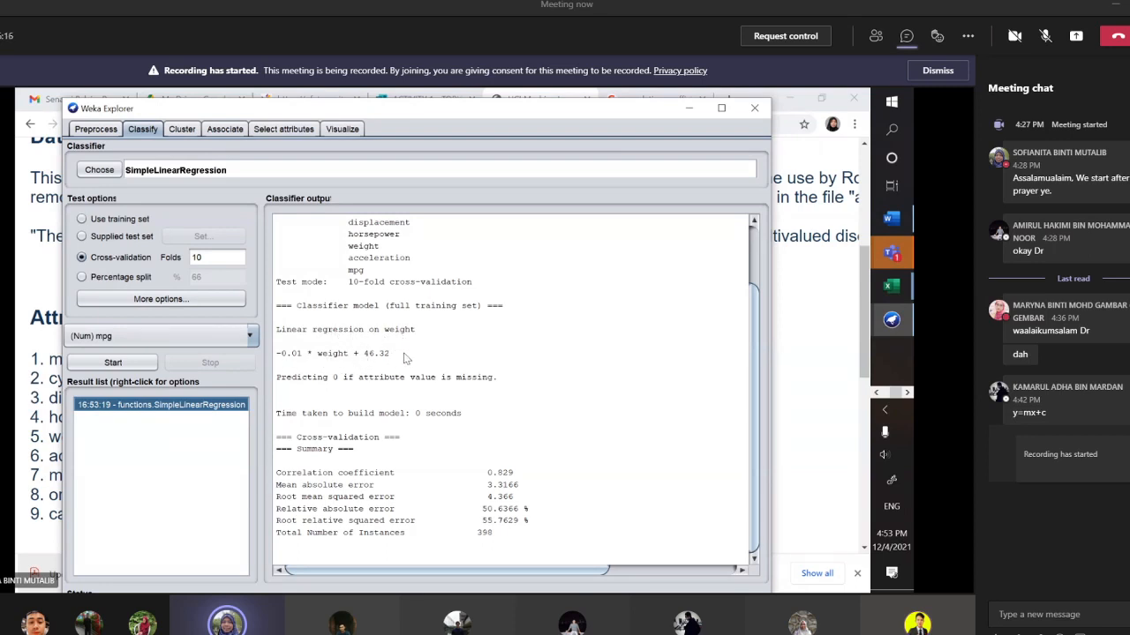
drag(393, 353, 274, 354)
click(448, 327)
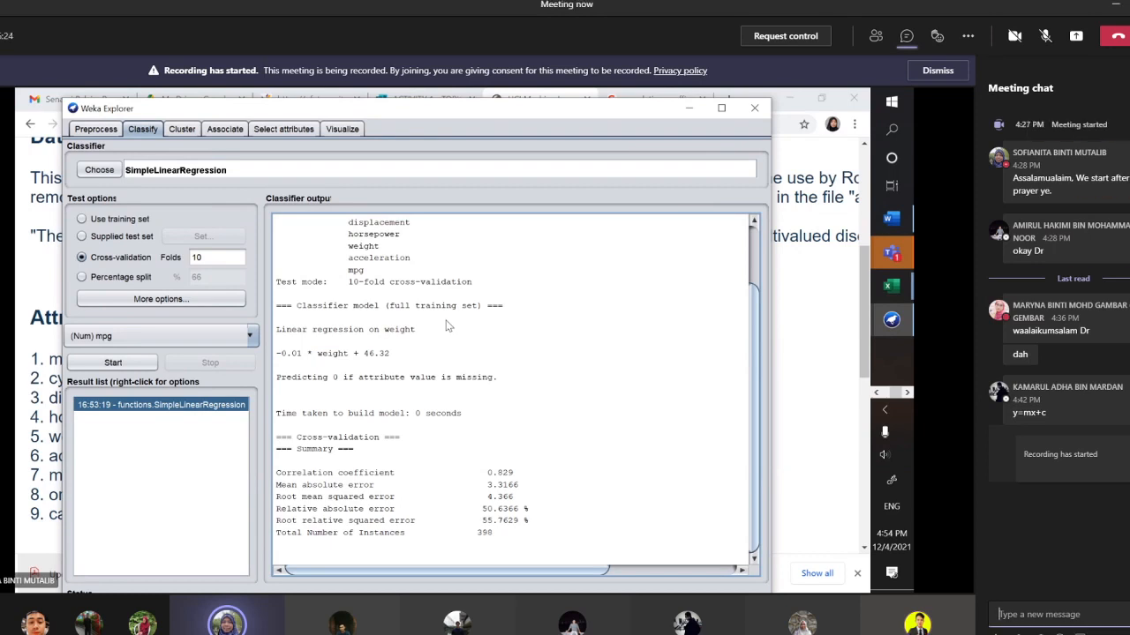
click(1033, 615)
text(don't)
key(BackSpace)
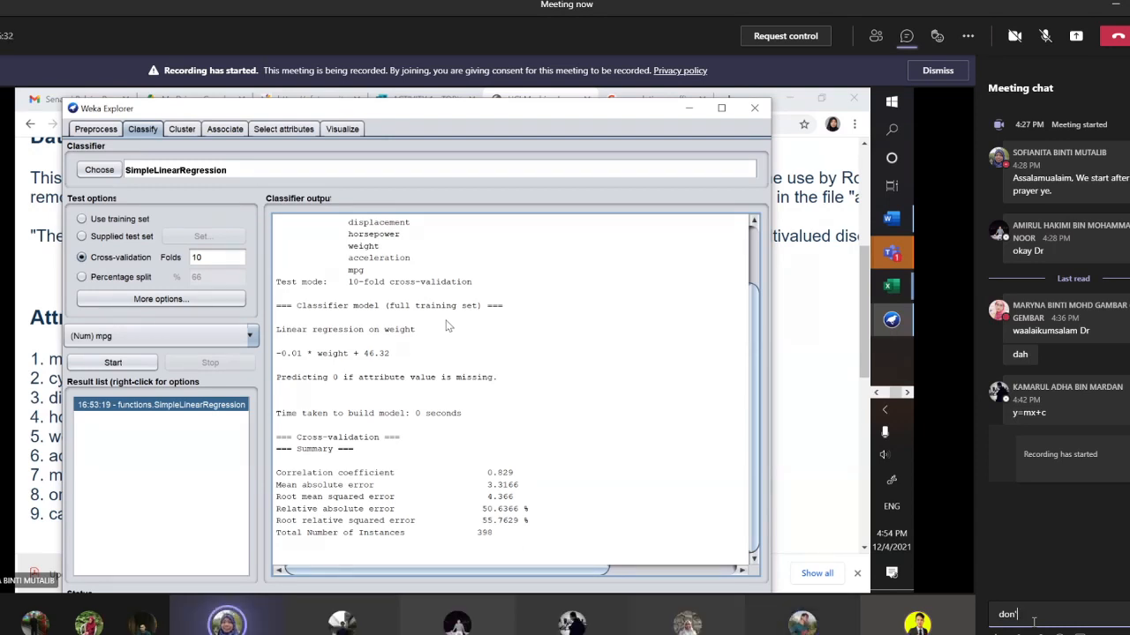
key(BackSpace)
key(BackSpace)
key(BackSpace)
key(BackSpace)
mouse_move(892, 256)
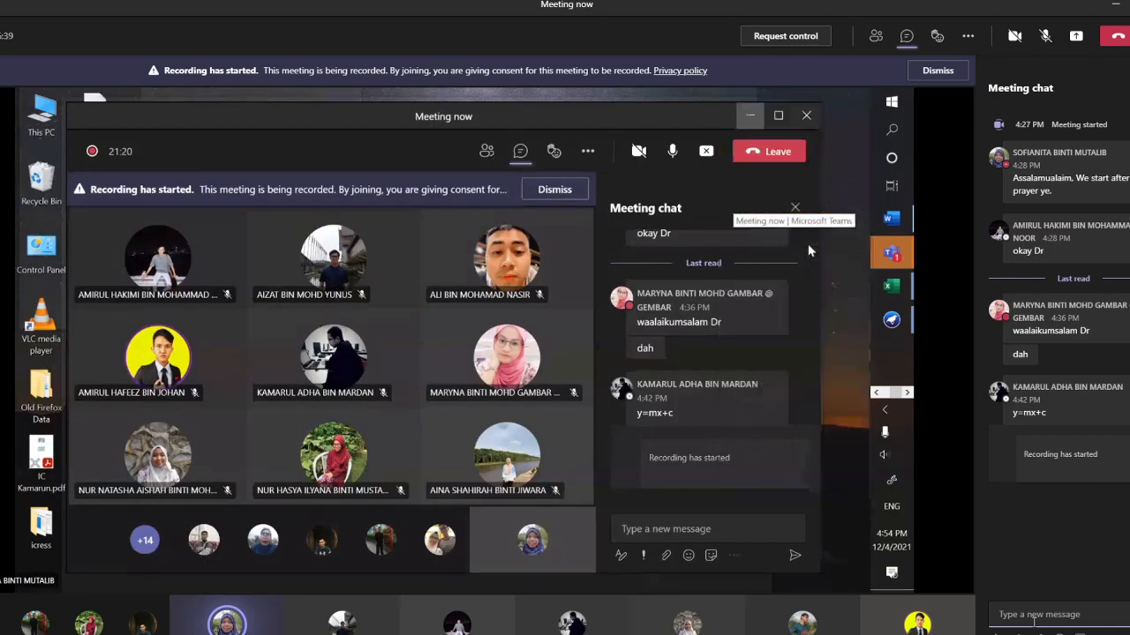
- Clear the meeting window away from the classifier results and dismiss the recording notice
click(808, 243)
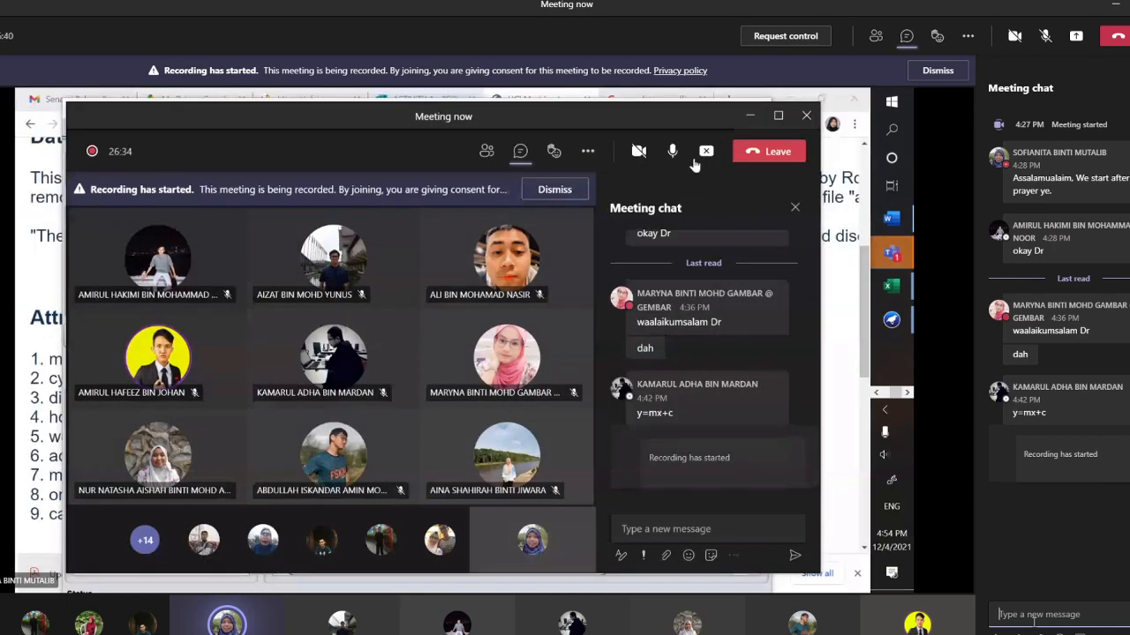
drag(629, 111, 551, 591)
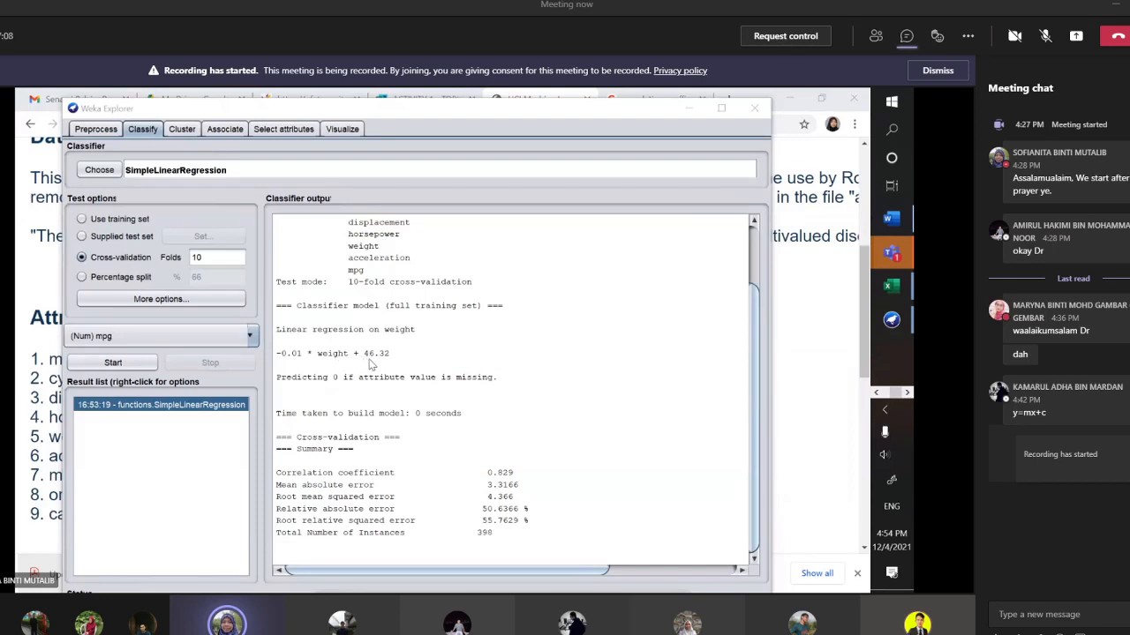
mouse_move(937, 36)
click(945, 74)
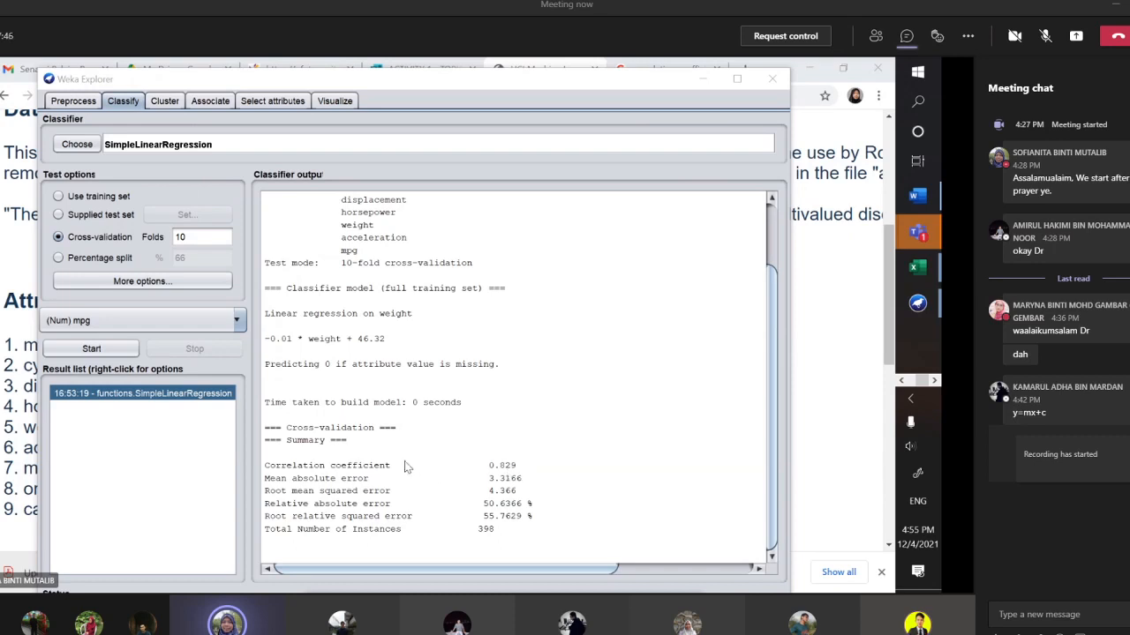
- Examine the cross-validation error measures, briefly highlighting the root mean squared error, and review the run information of the output
click(486, 461)
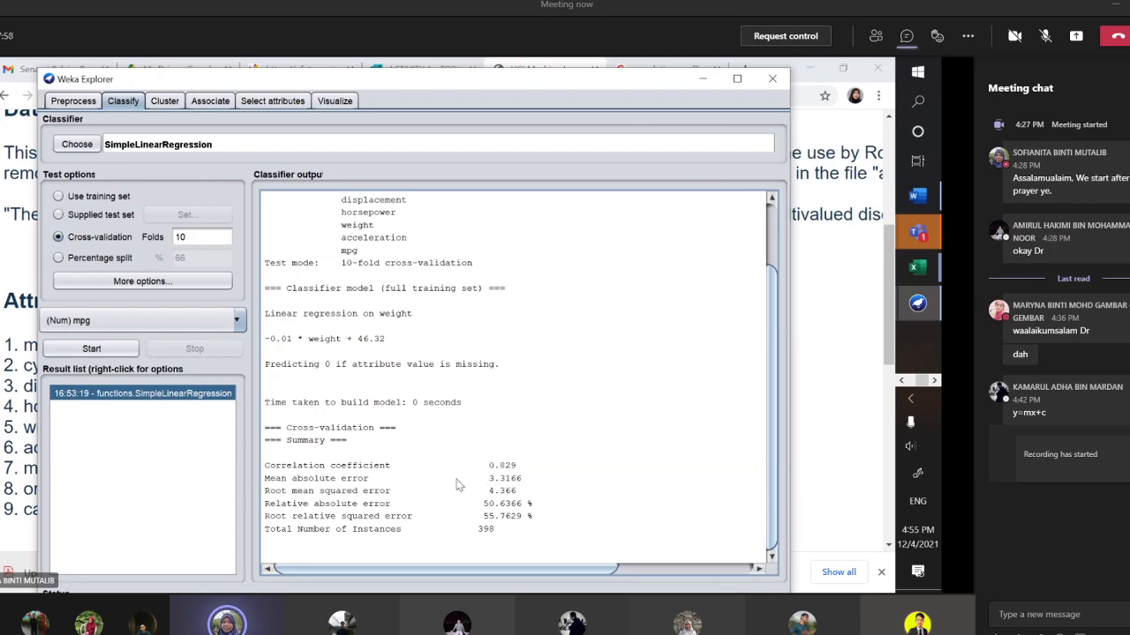
drag(270, 491, 522, 499)
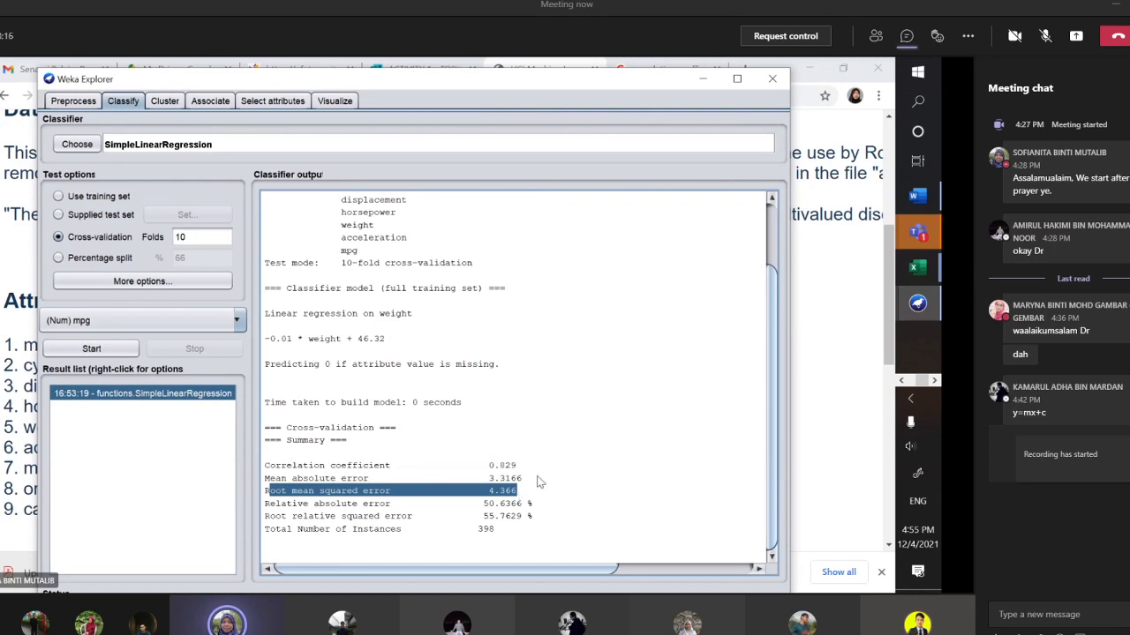
click(523, 359)
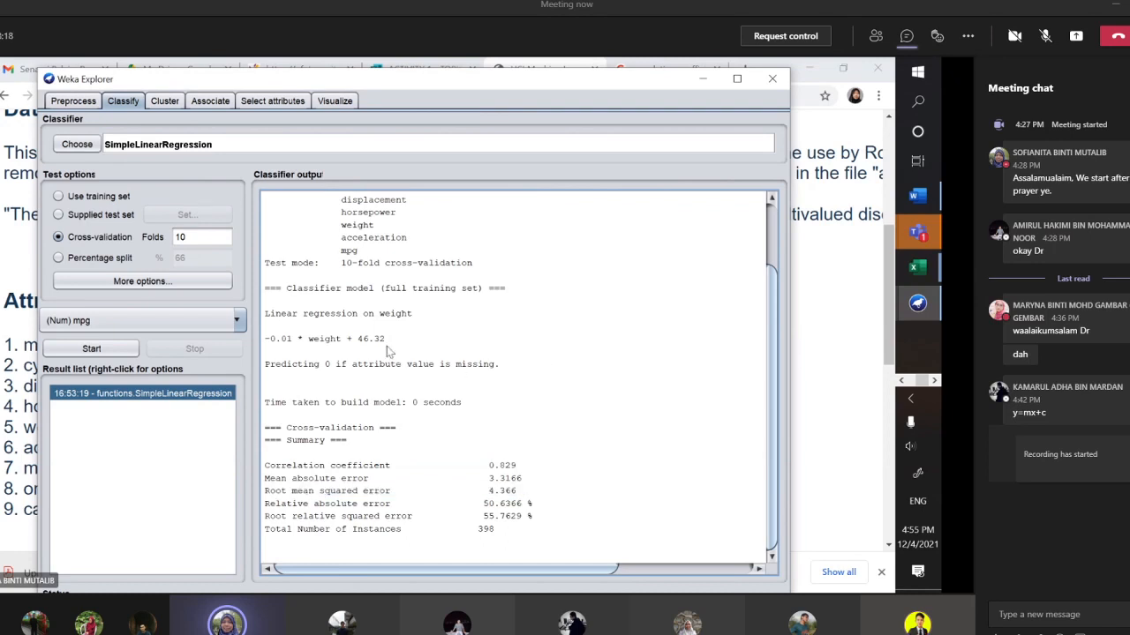
scroll(386, 346, up, 2)
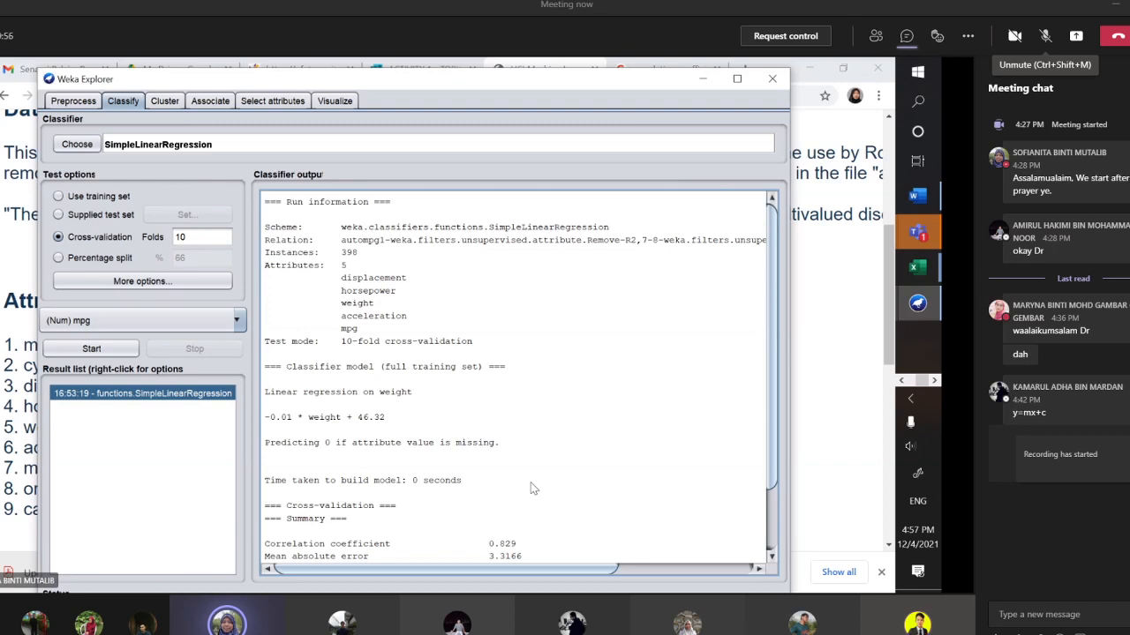
click(1048, 35)
click(1047, 35)
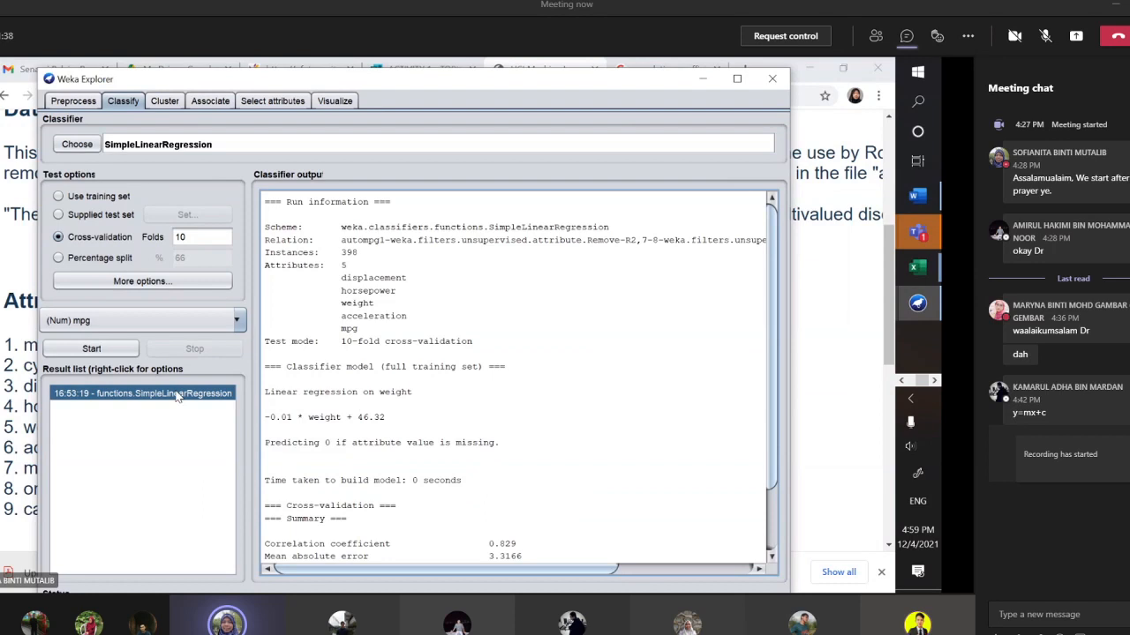
- Visualize the classifier errors of the SimpleLinearRegression result
right_click(106, 402)
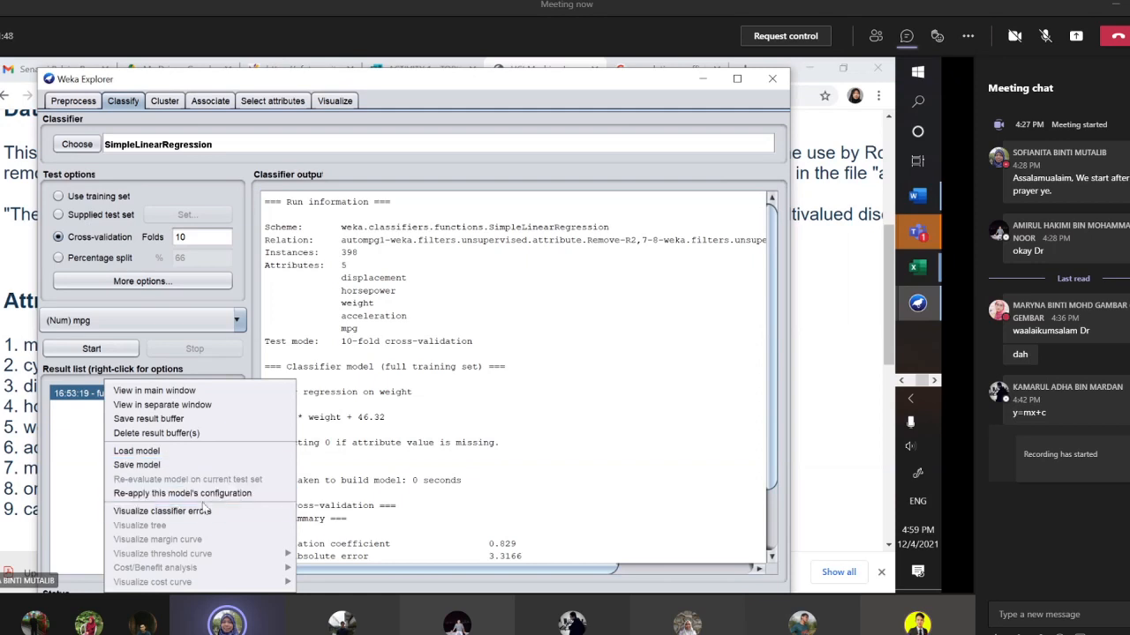
click(163, 511)
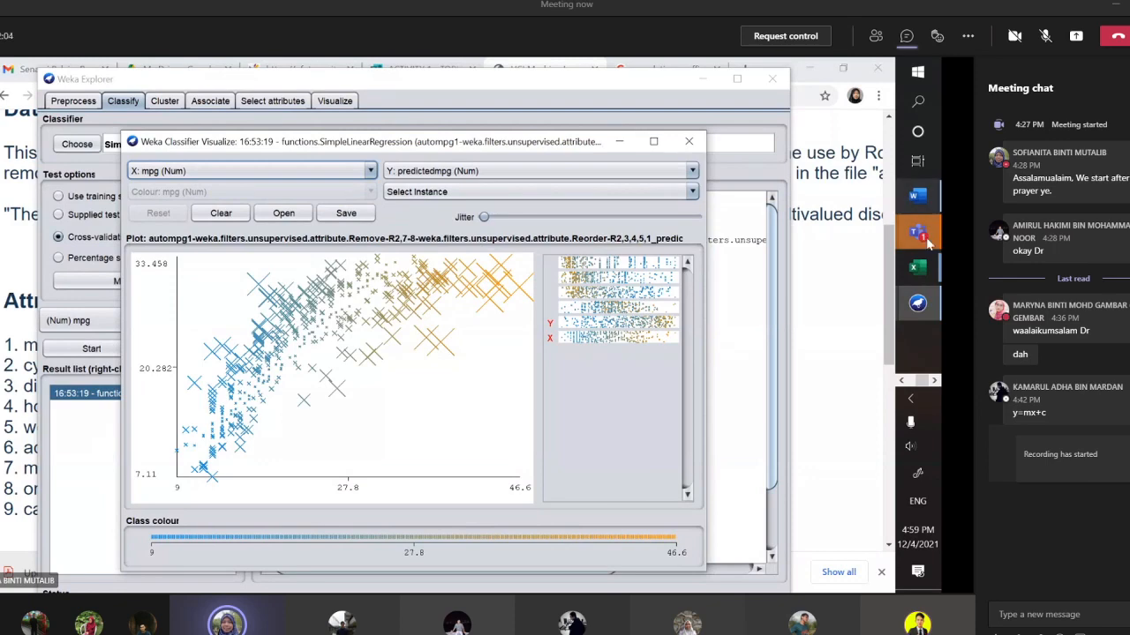
mouse_move(916, 306)
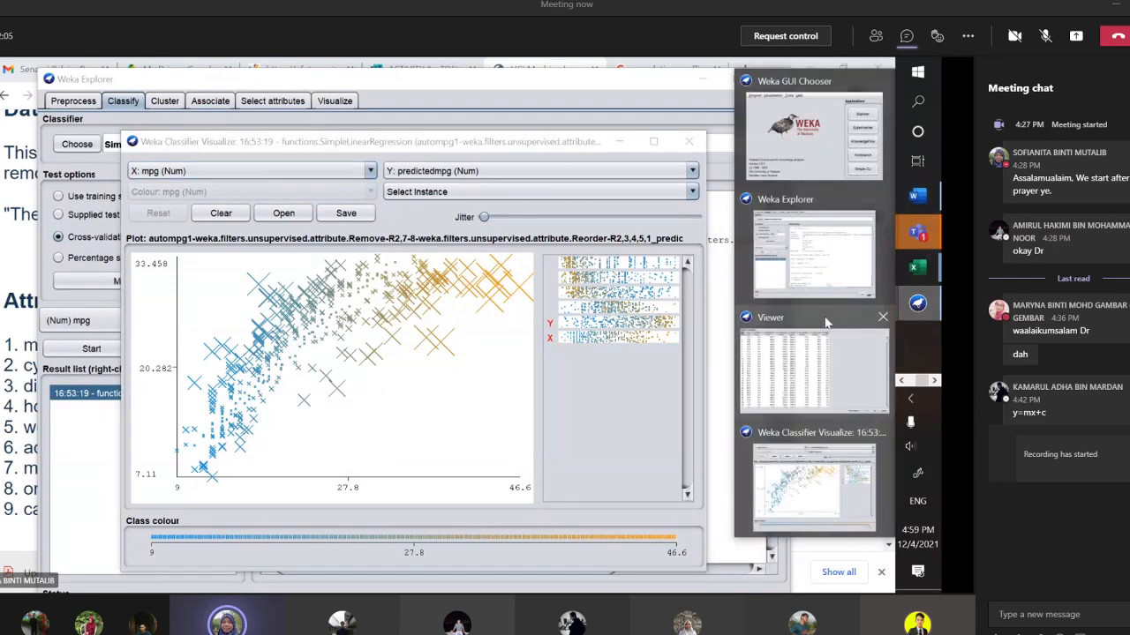
click(816, 363)
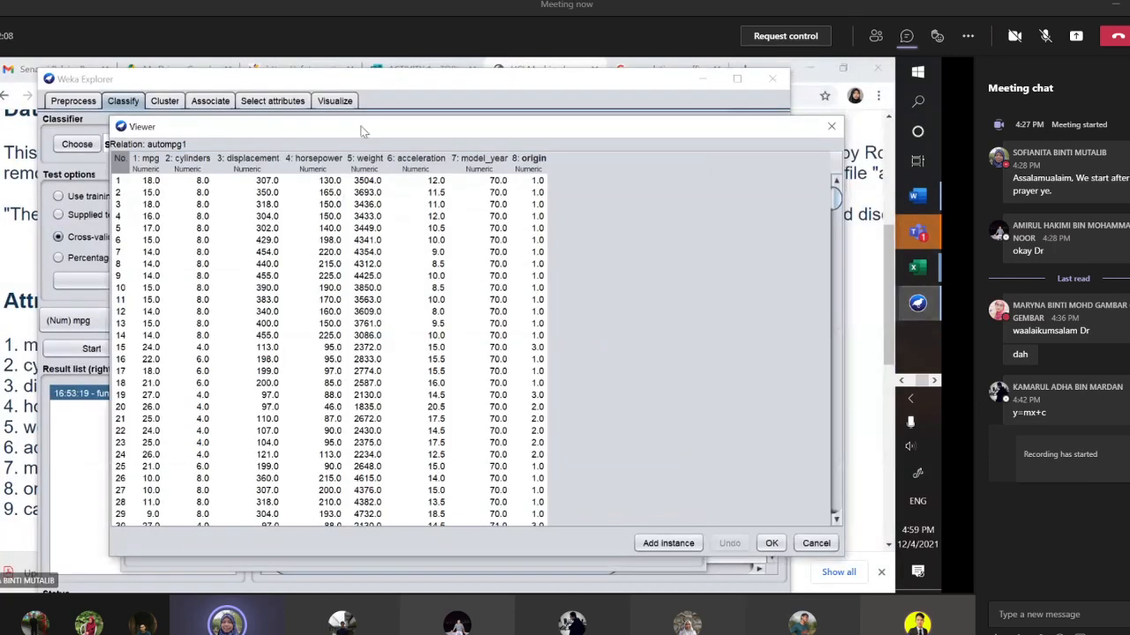
click(148, 160)
right_click(153, 170)
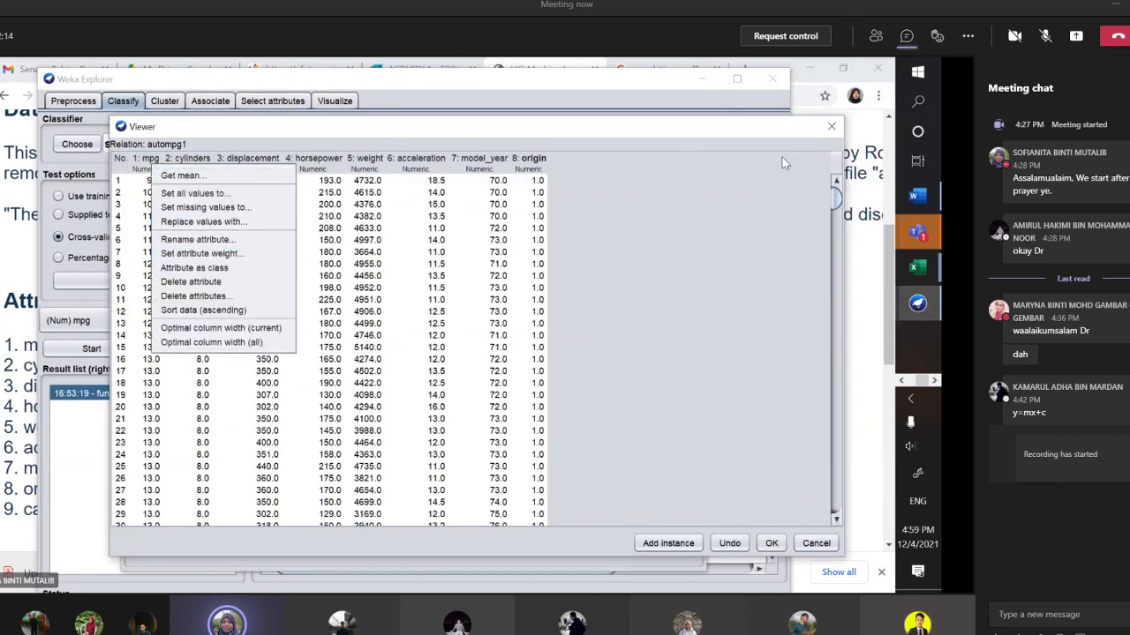
click(830, 127)
click(831, 126)
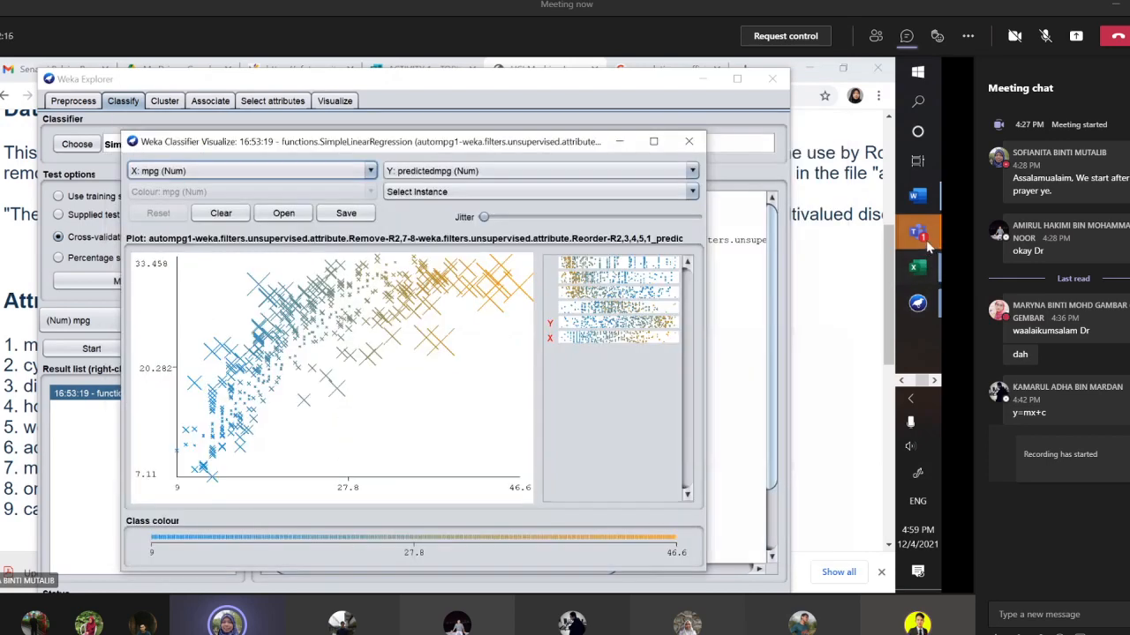
- Open the reduced dataset in the data viewer, narrow it, and place it over the classifier results to examine the mpg values
mouse_move(918, 304)
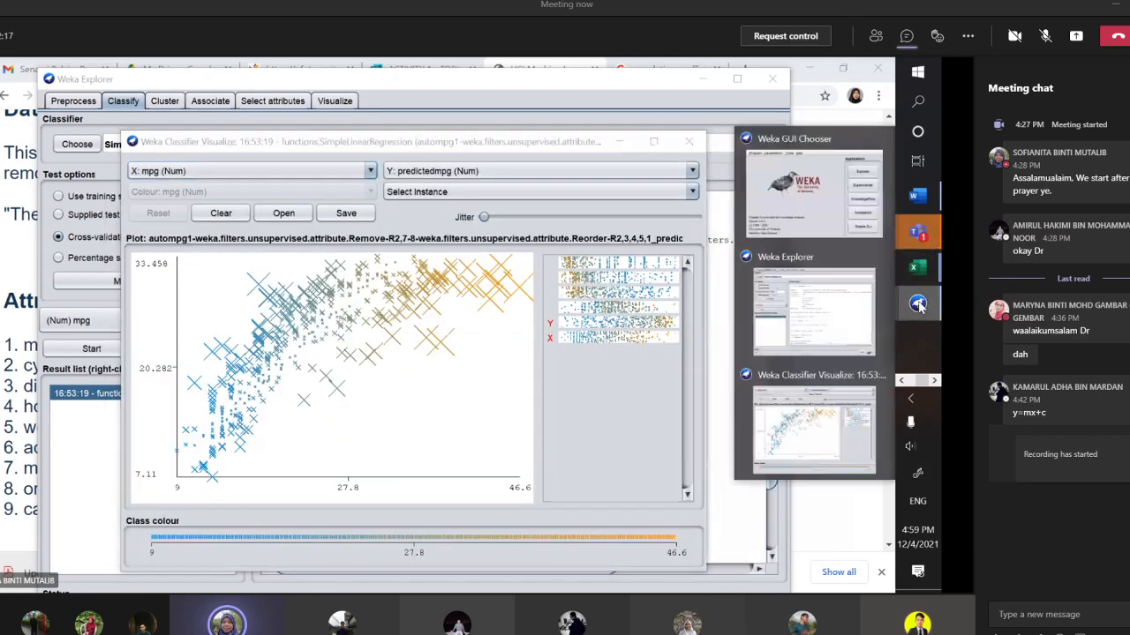
click(816, 302)
click(74, 100)
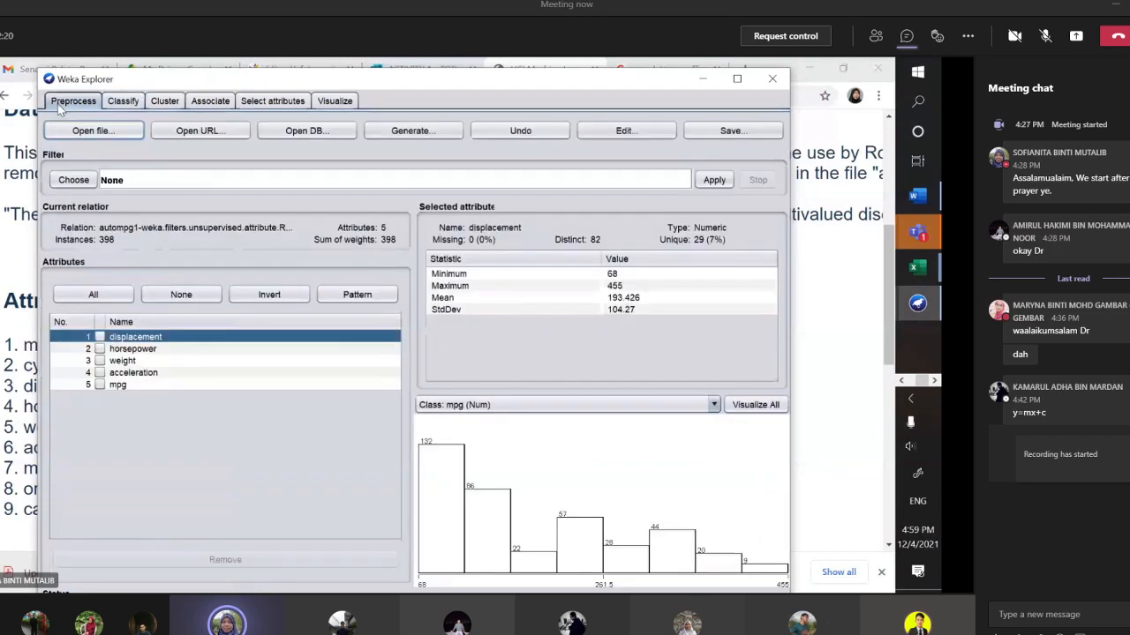
click(626, 132)
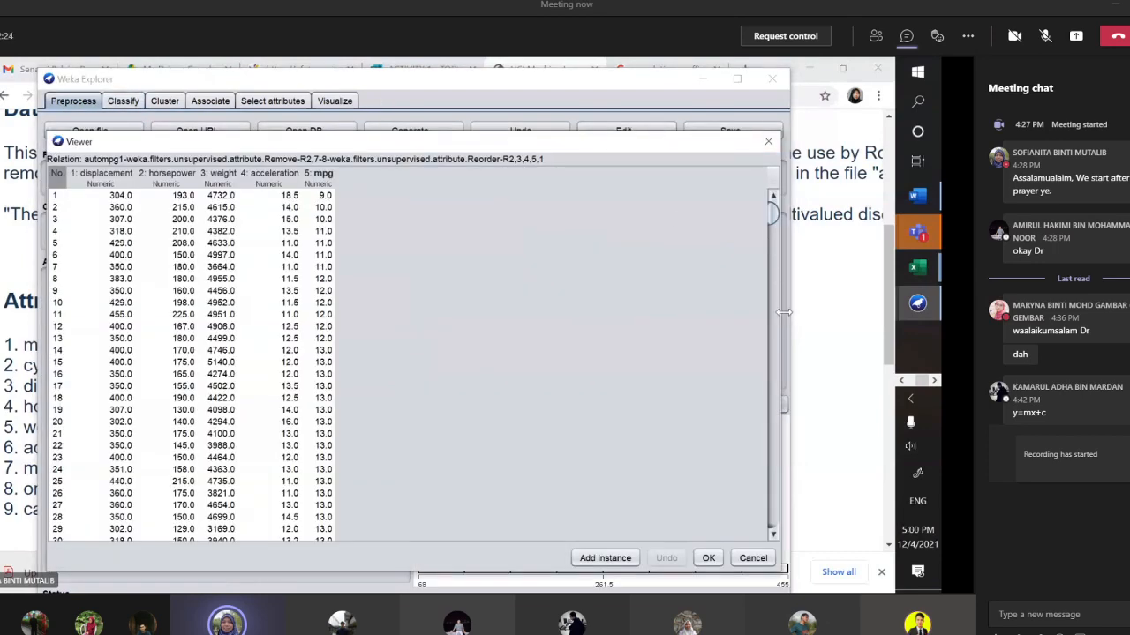
drag(783, 311, 451, 269)
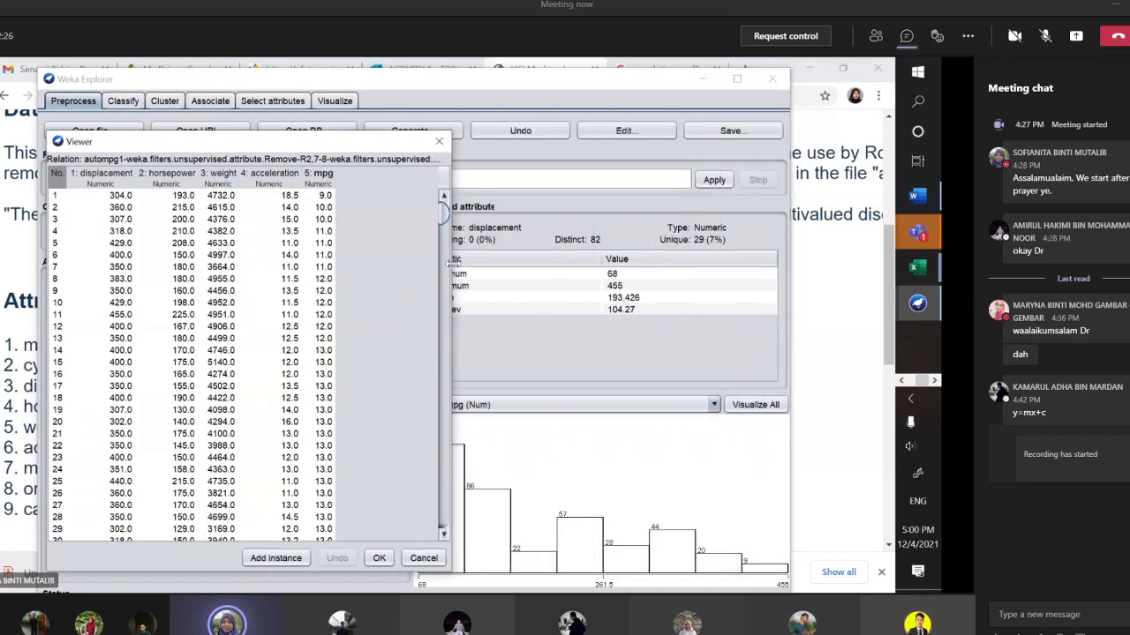
drag(341, 143, 688, 153)
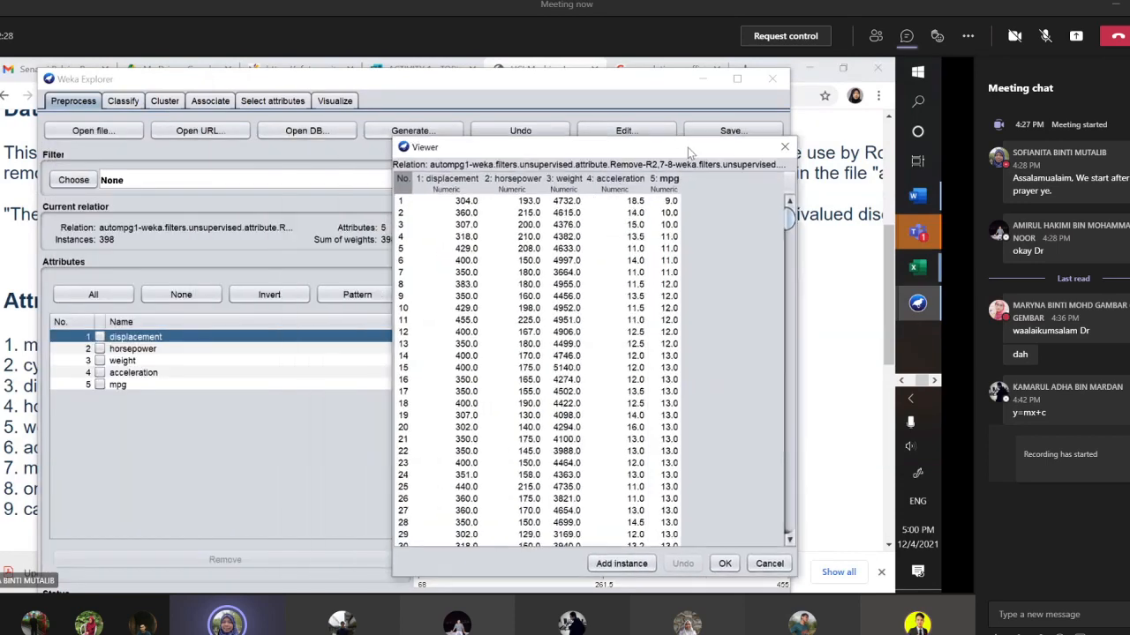
click(125, 104)
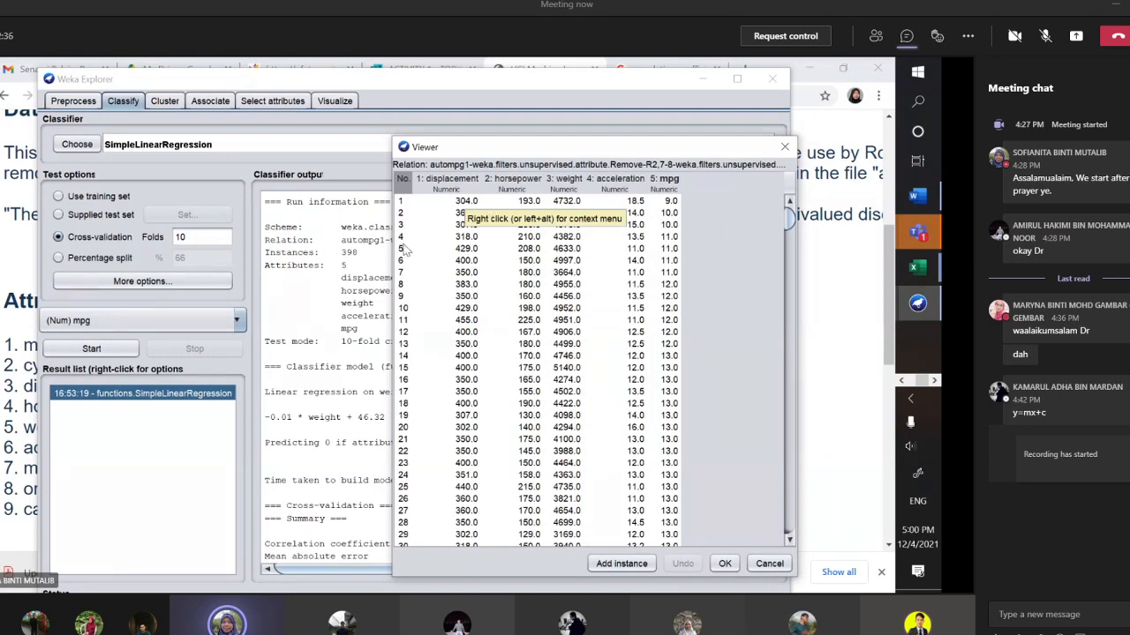
click(667, 214)
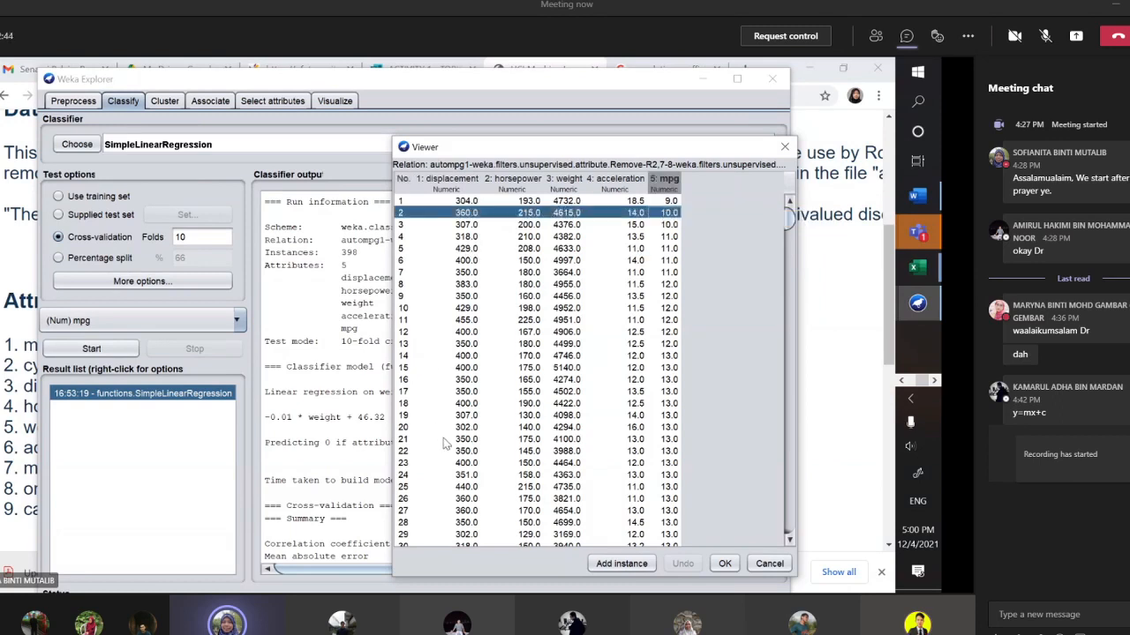
- Return to the classifier error plot and inspect the predicted and actual mpg of three individual instances, closing each info window
click(918, 302)
click(847, 373)
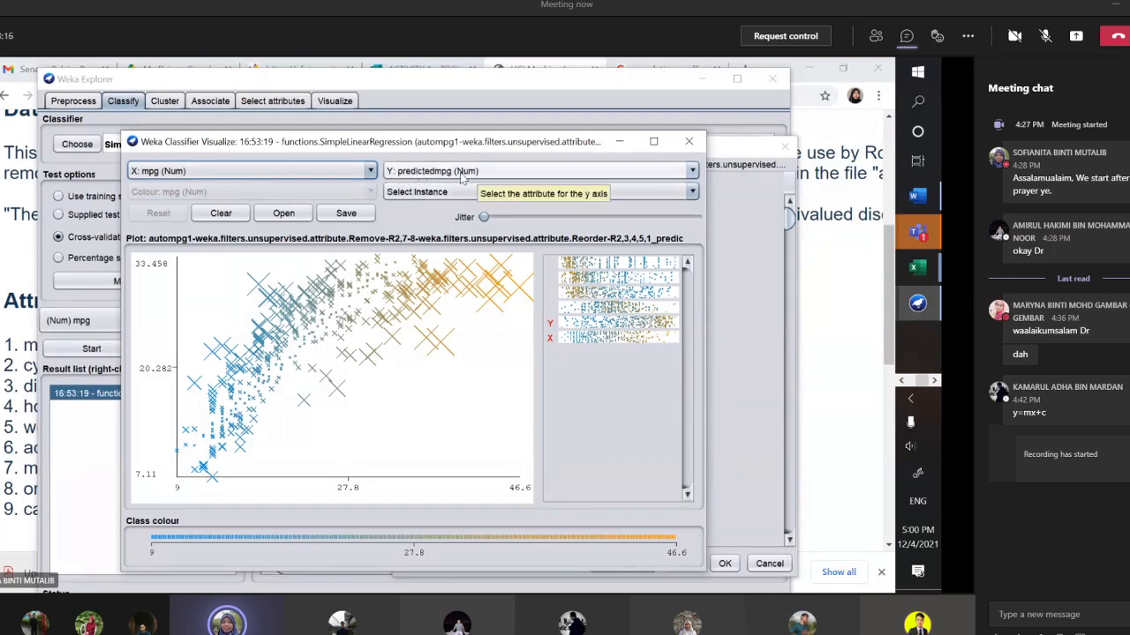
click(196, 390)
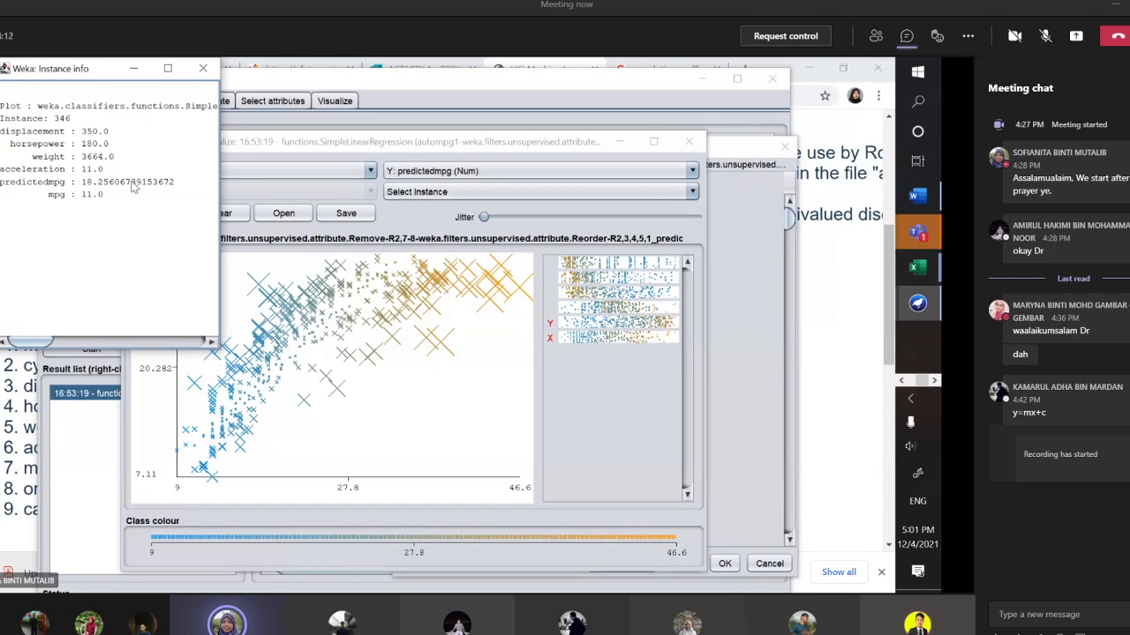
click(203, 67)
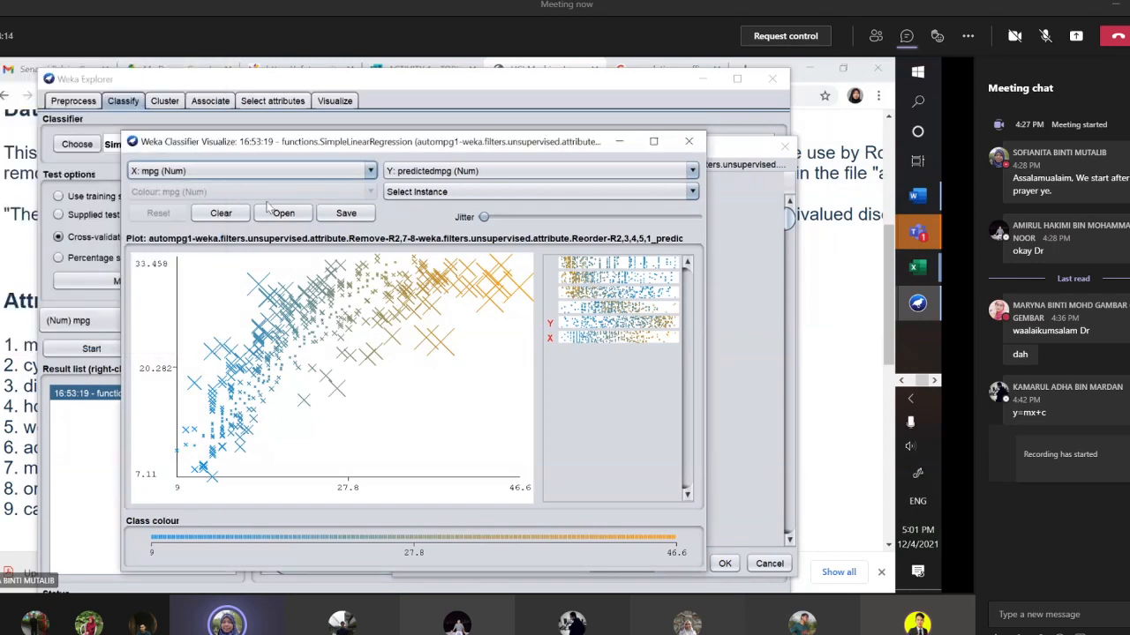
click(521, 294)
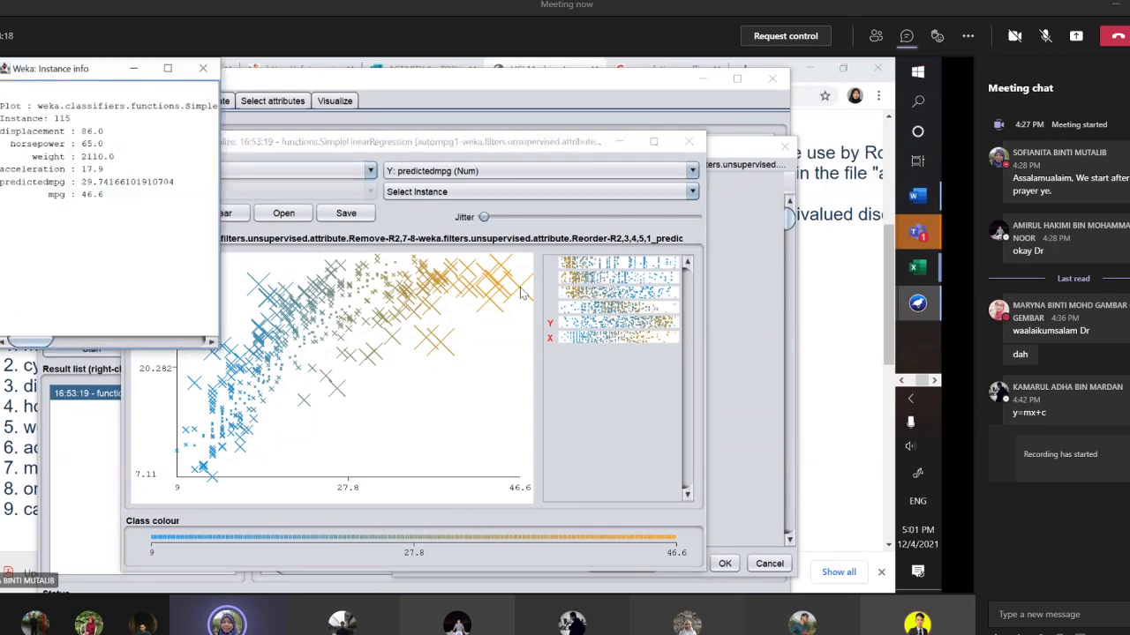
click(202, 70)
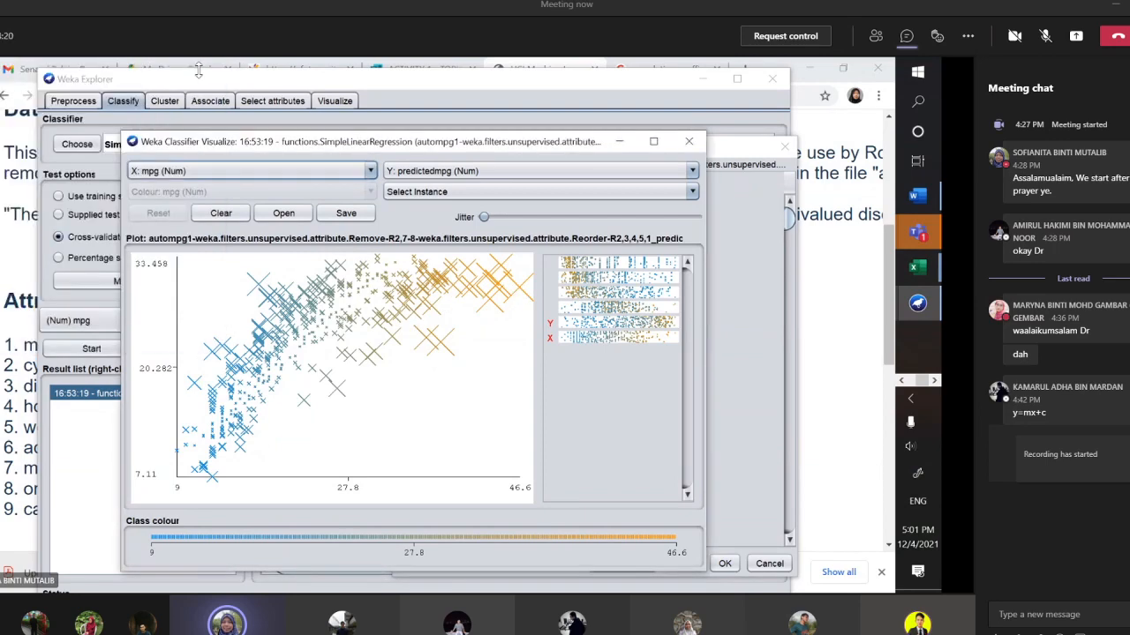
click(392, 343)
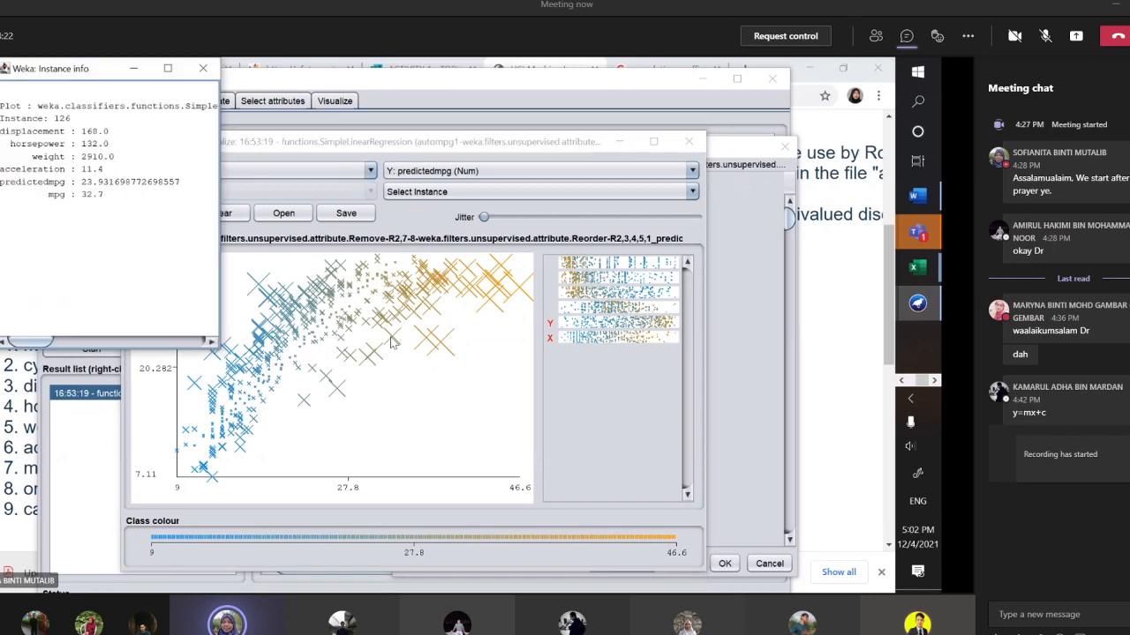
click(203, 69)
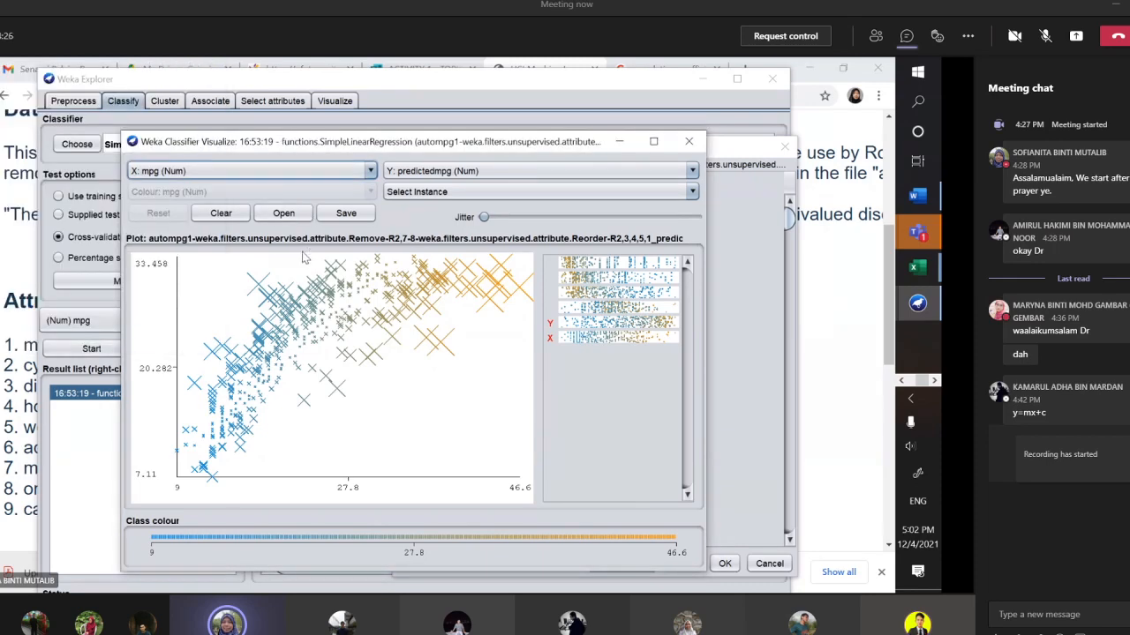
- Set the error plot's X axis to weight and check the plot against the regression equation in the classifier output
click(345, 175)
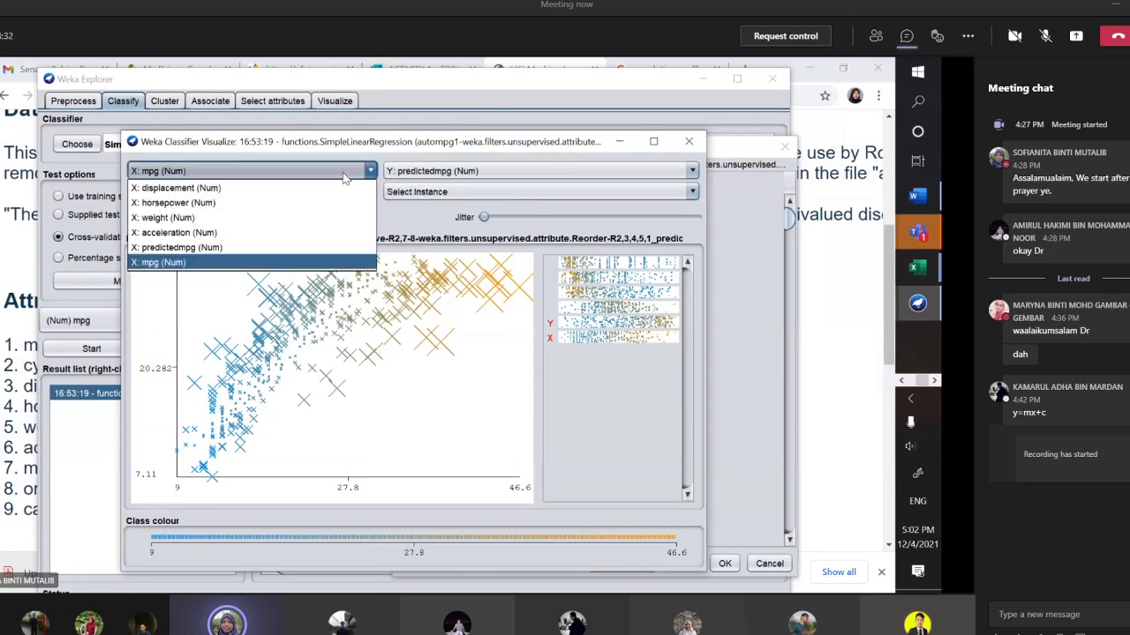
click(300, 218)
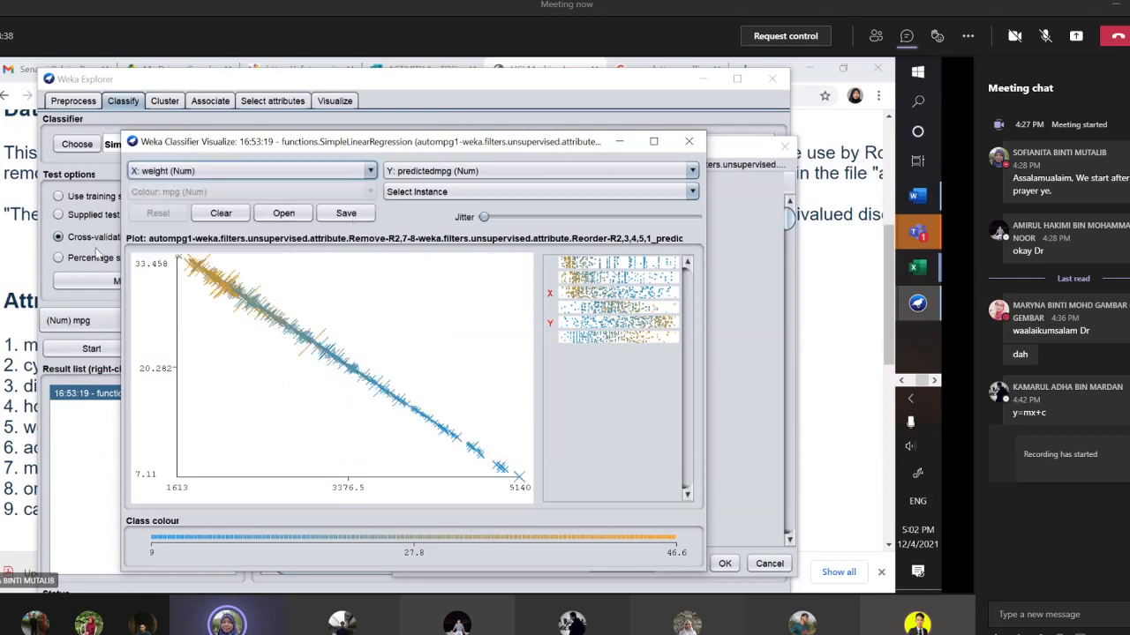
click(65, 470)
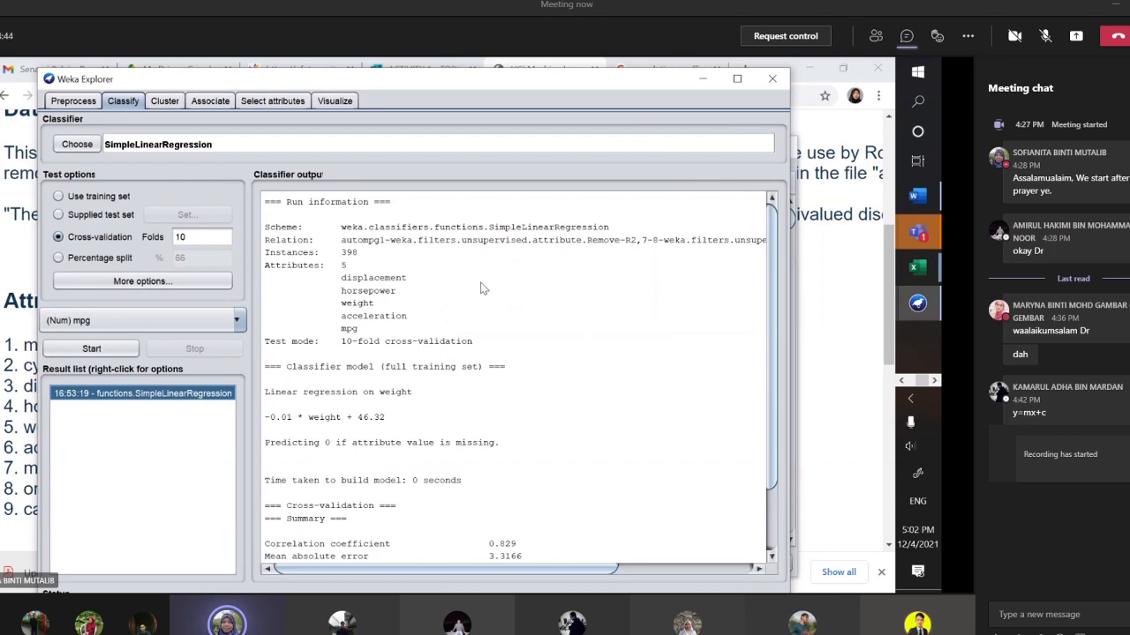
key(alt+Tab)
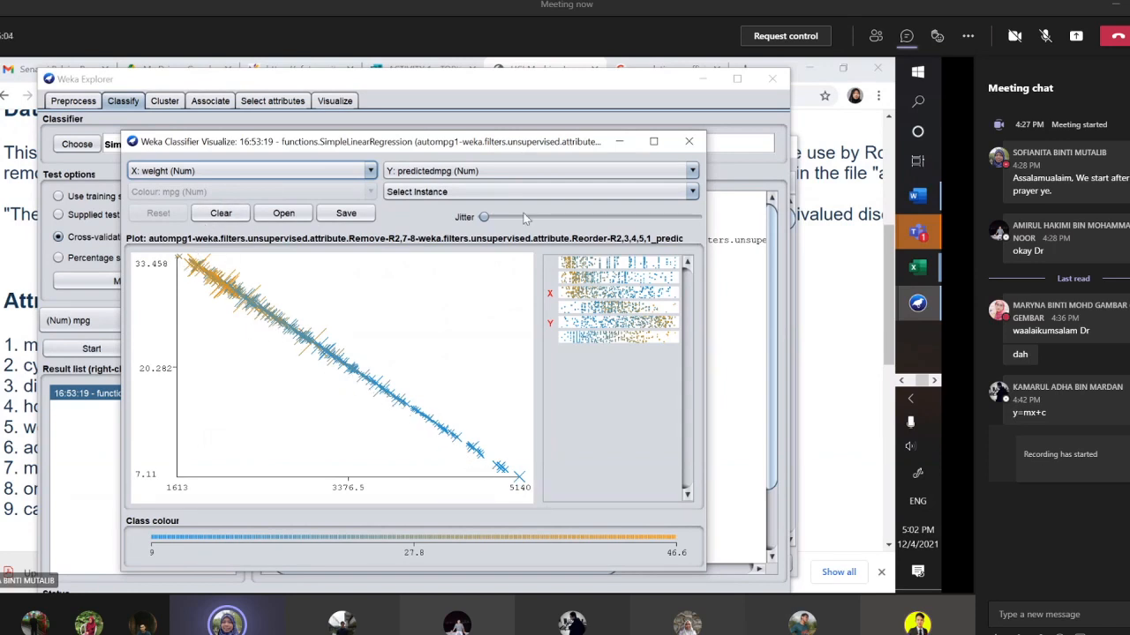
- Switch the error plot's Y axis between mpg and predictedmpg against weight to compare actual with predicted values, ending on mpg
click(493, 174)
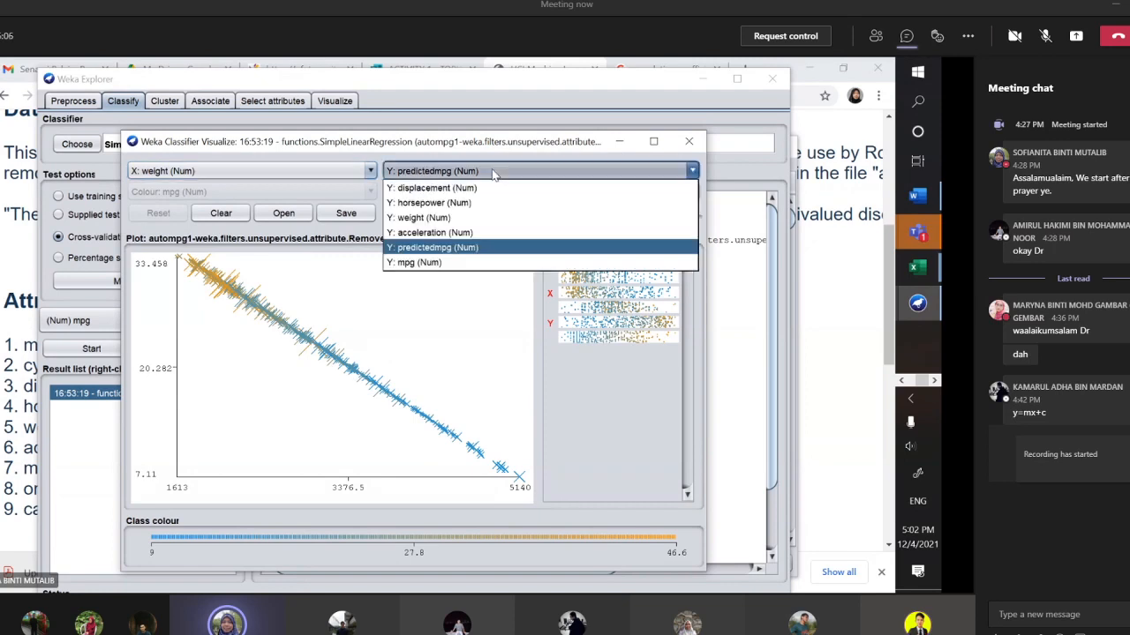
click(461, 264)
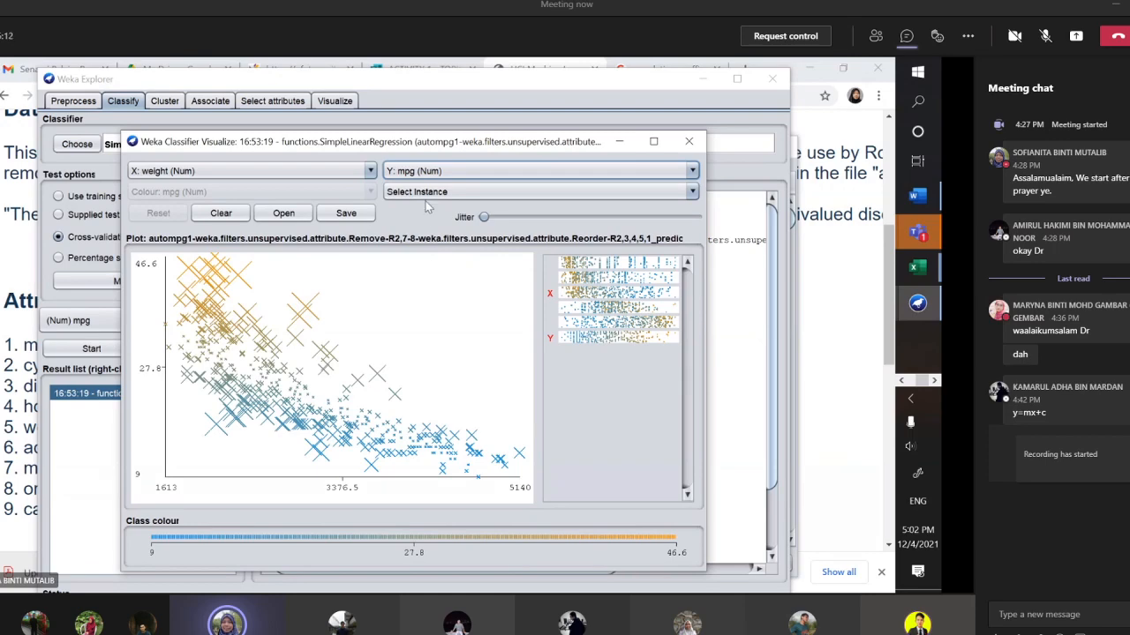
click(446, 172)
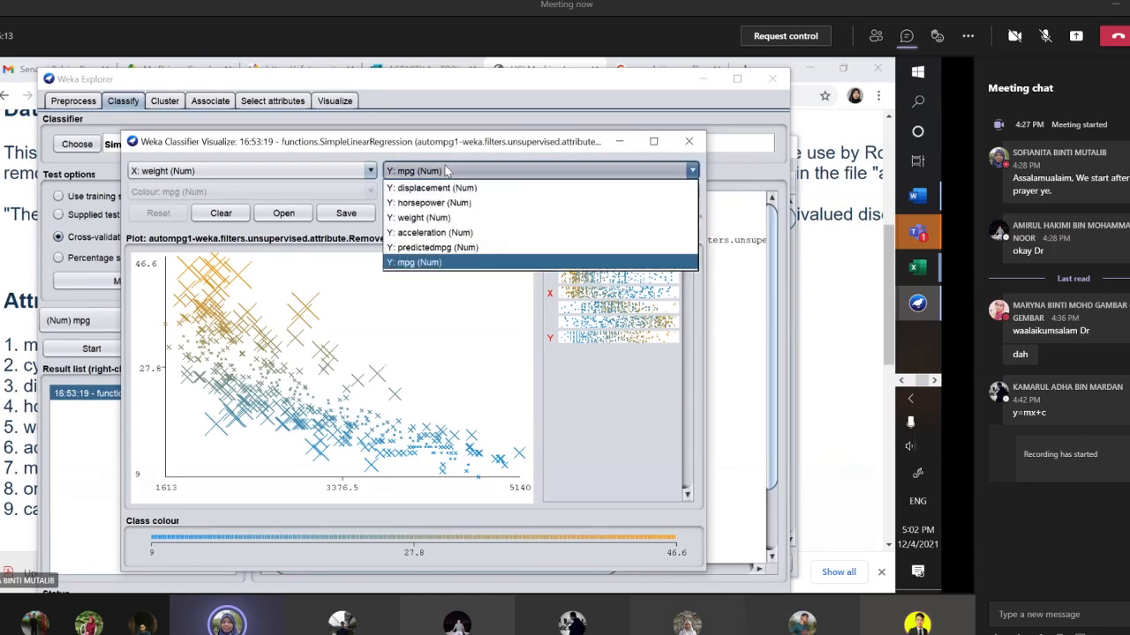
click(449, 249)
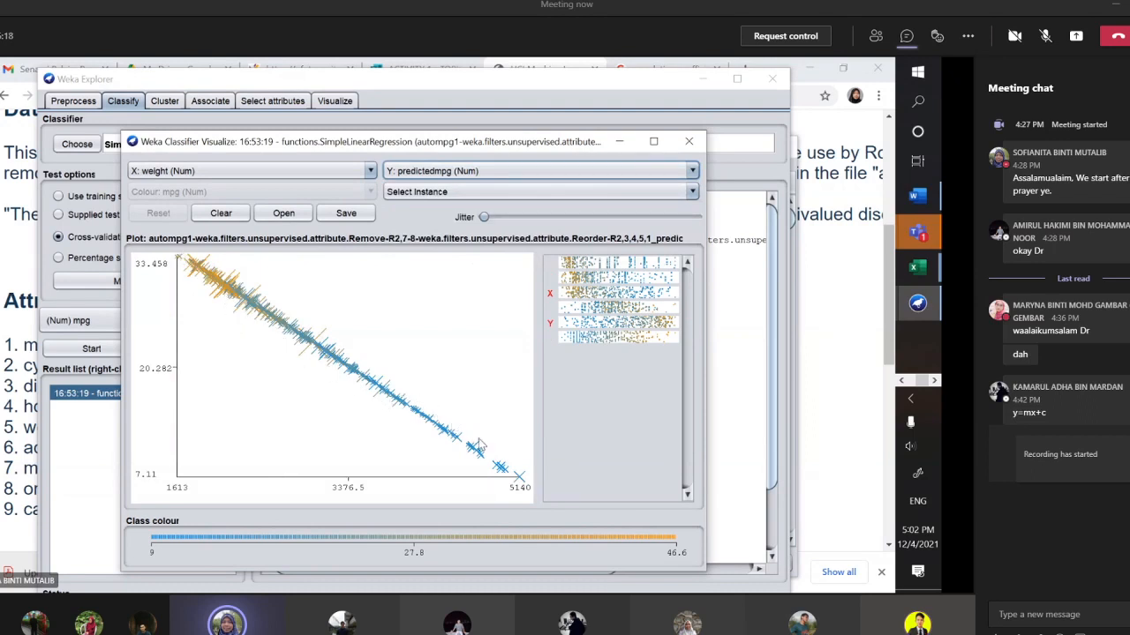
click(453, 175)
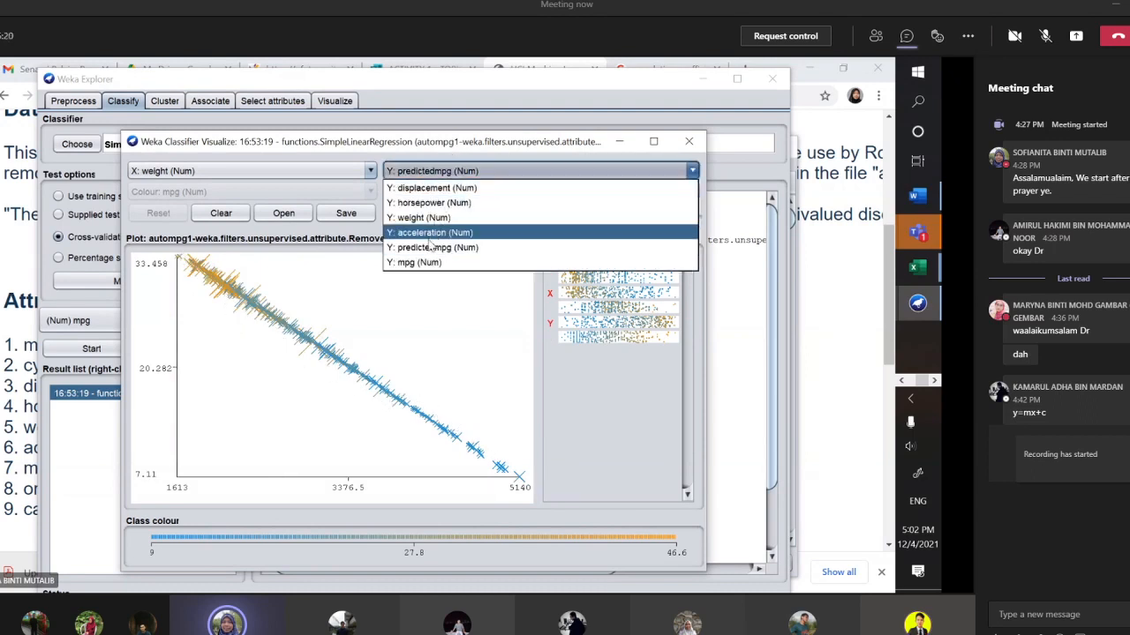
click(428, 263)
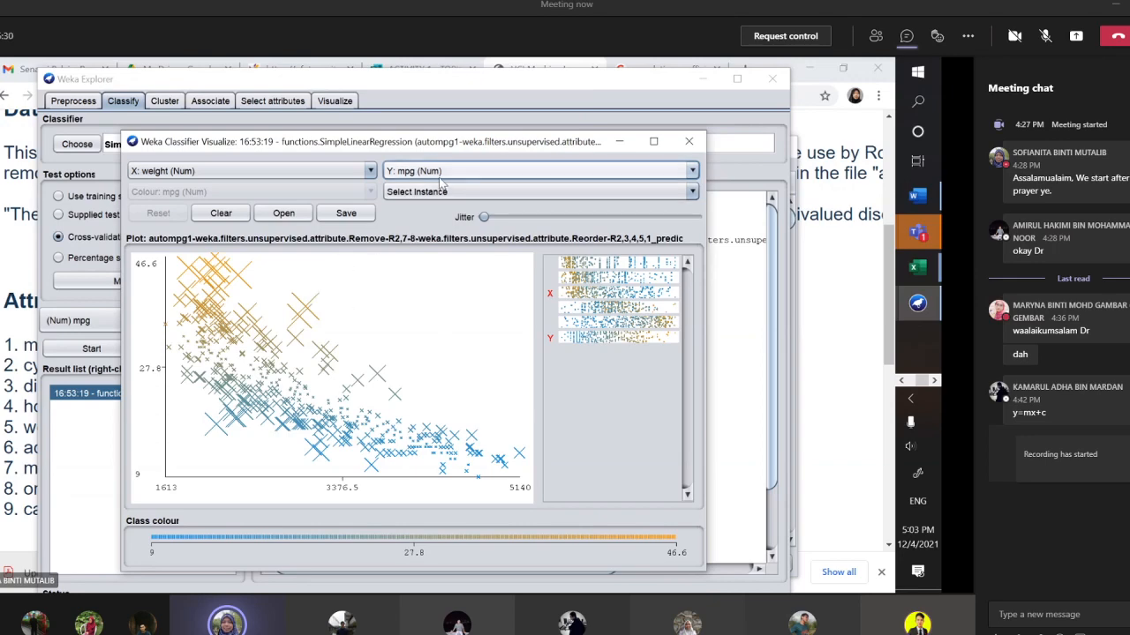
- Plot displacement, horsepower, weight and acceleration in turn on the X axis to compare each attribute's relationship with mpg
click(344, 173)
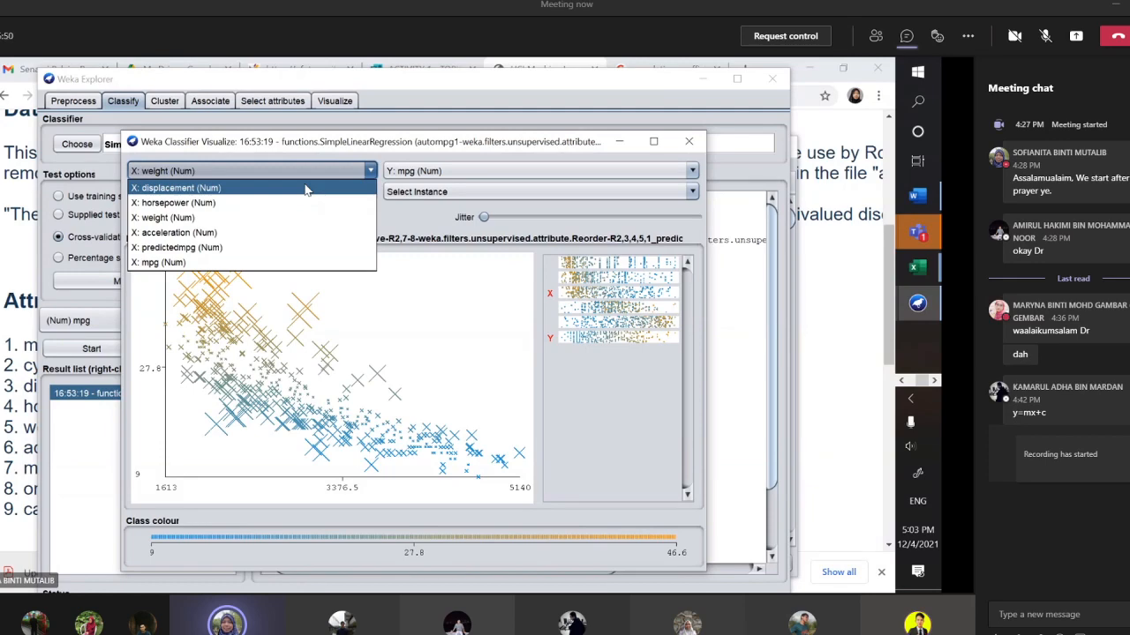
click(305, 187)
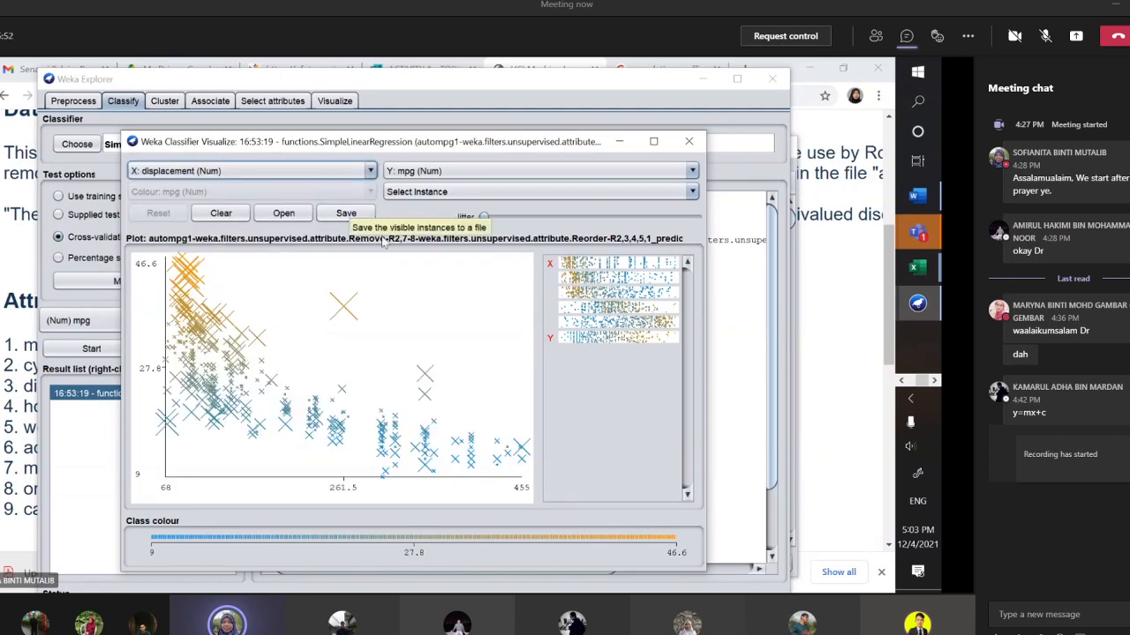
click(231, 172)
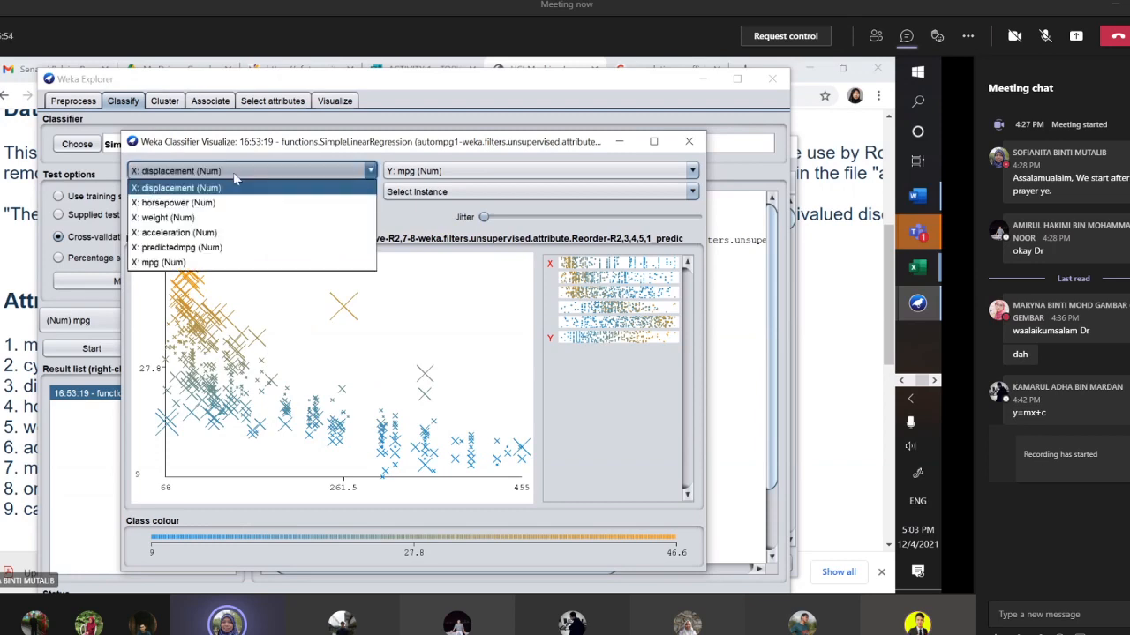
click(222, 204)
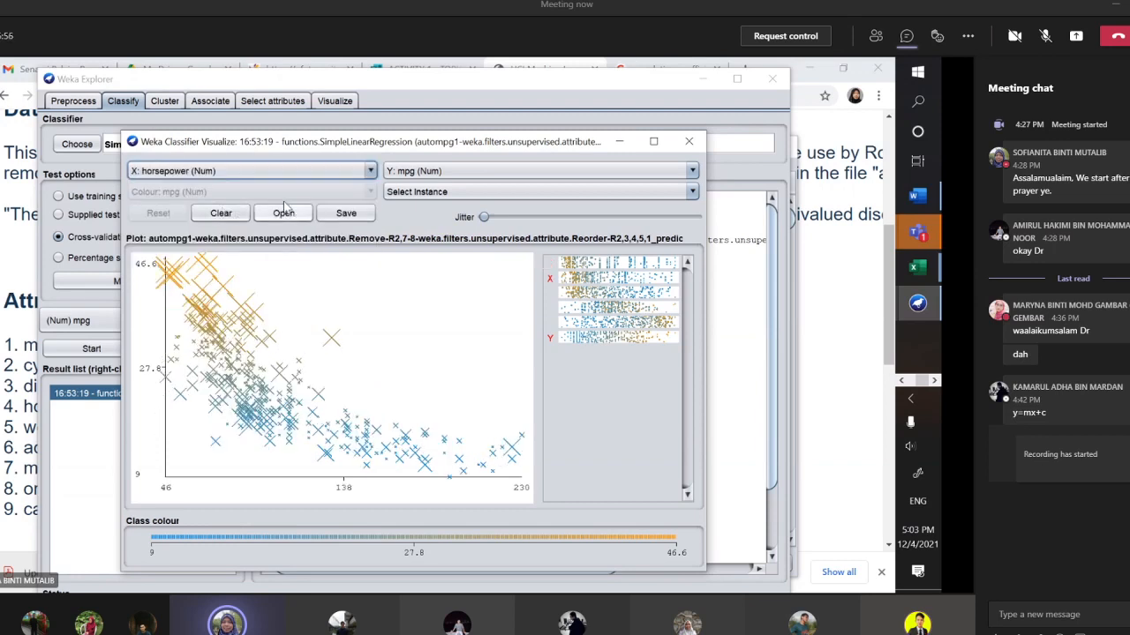
click(221, 174)
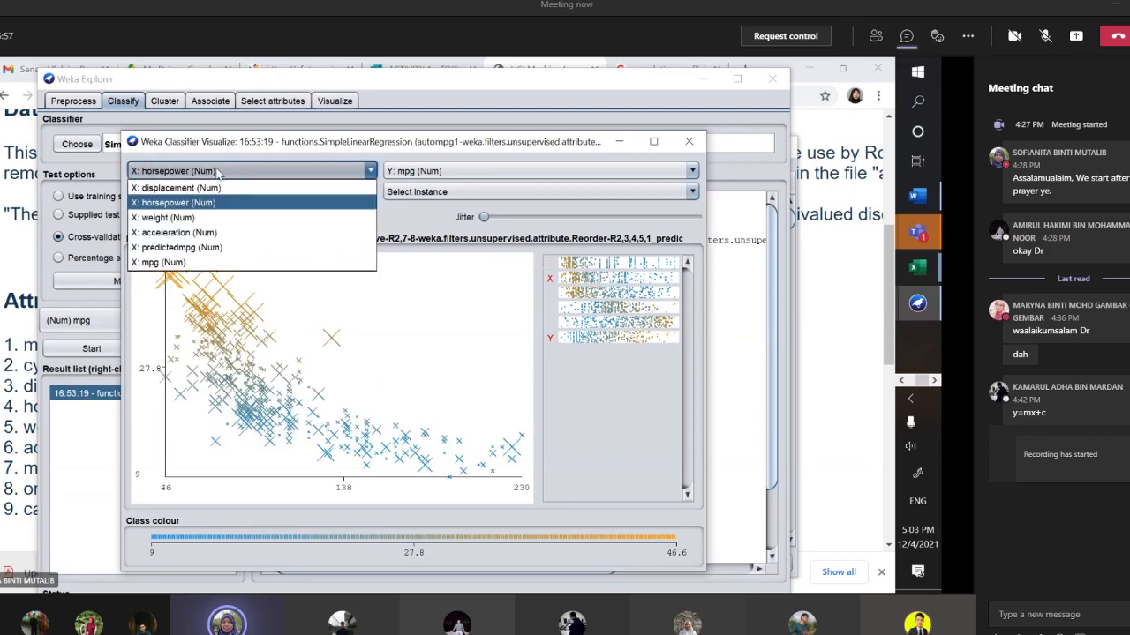
click(206, 220)
click(309, 171)
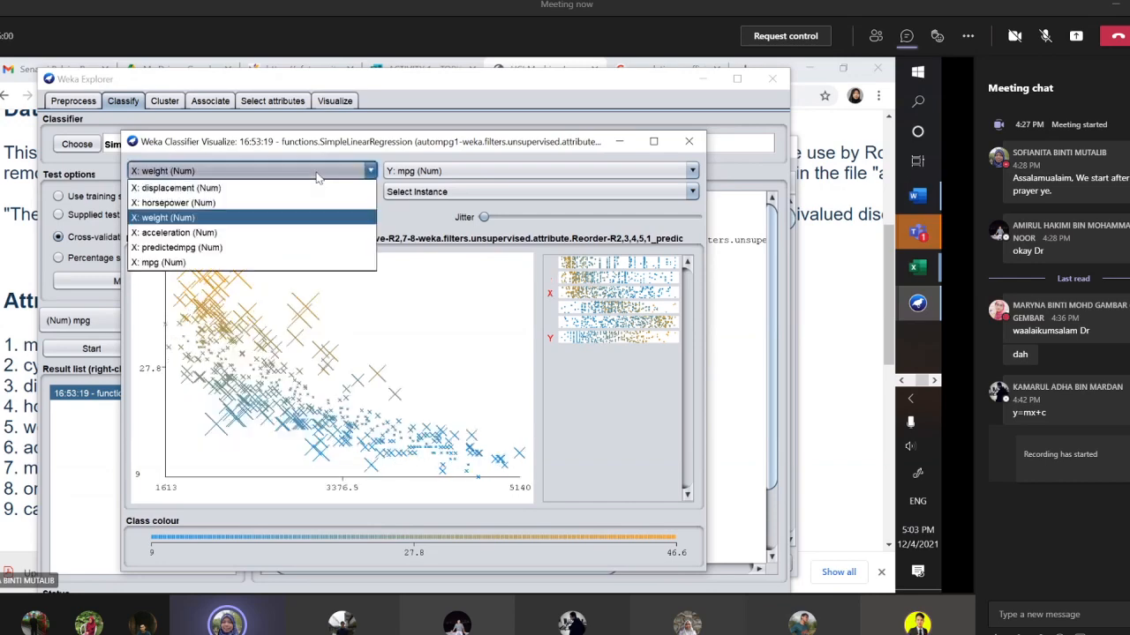
click(300, 232)
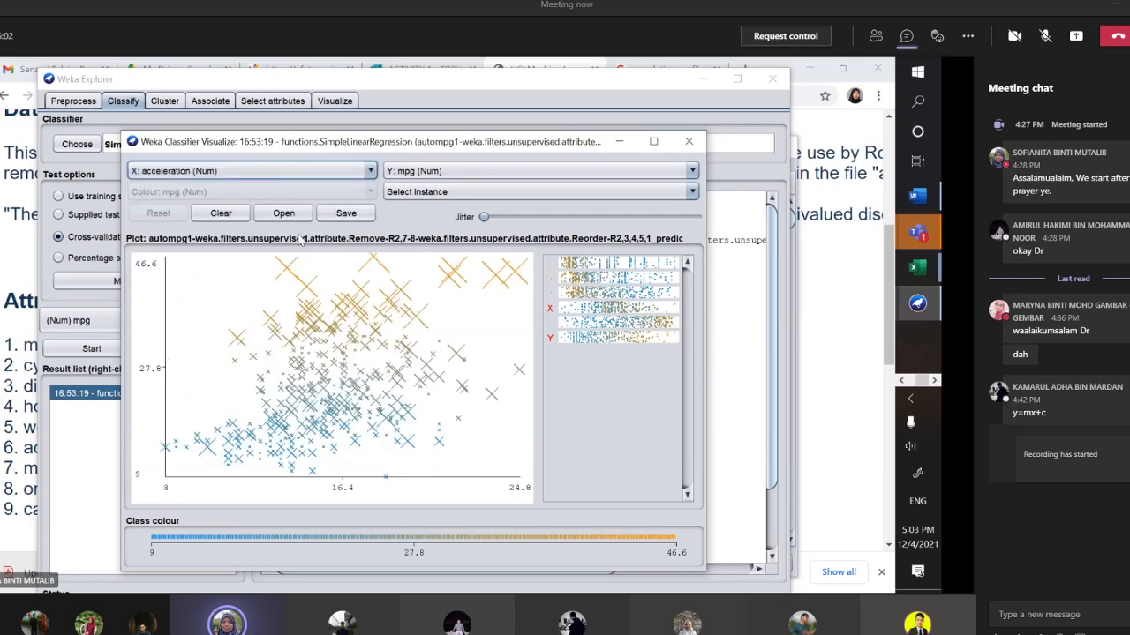
click(214, 173)
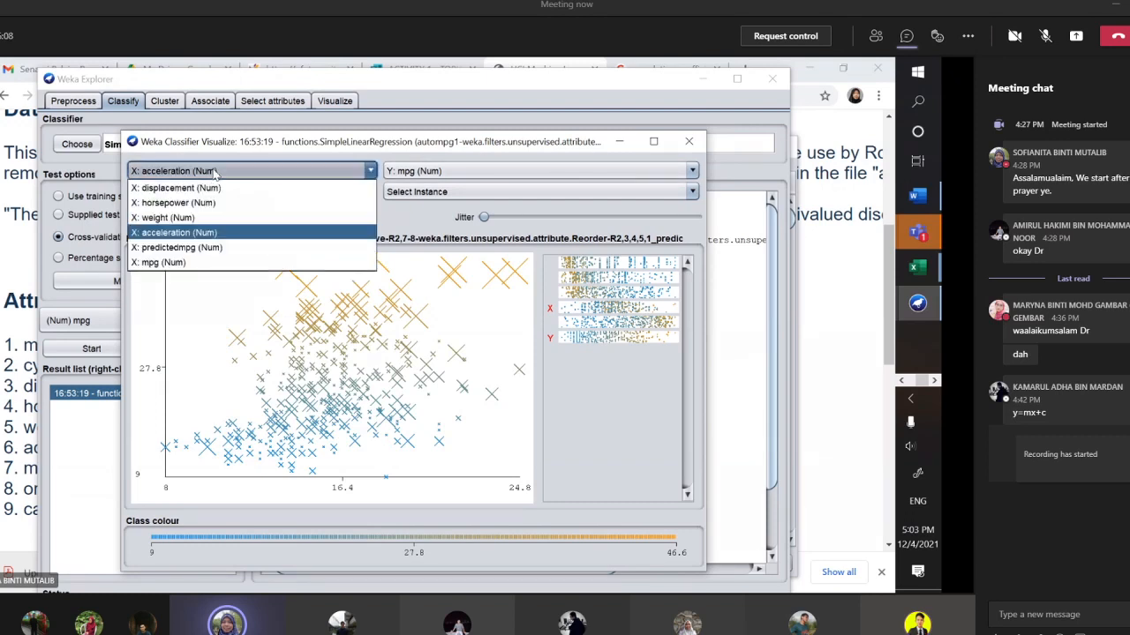
click(202, 232)
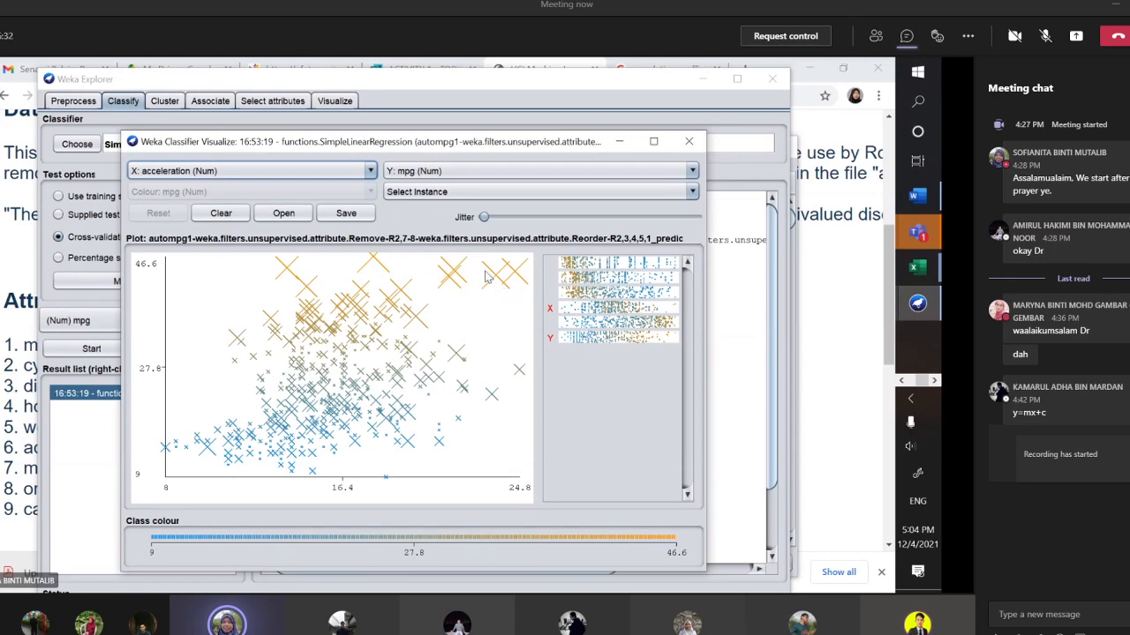
- Compare the displacement plot against mpg once more, then set the X axis back to weight
click(356, 168)
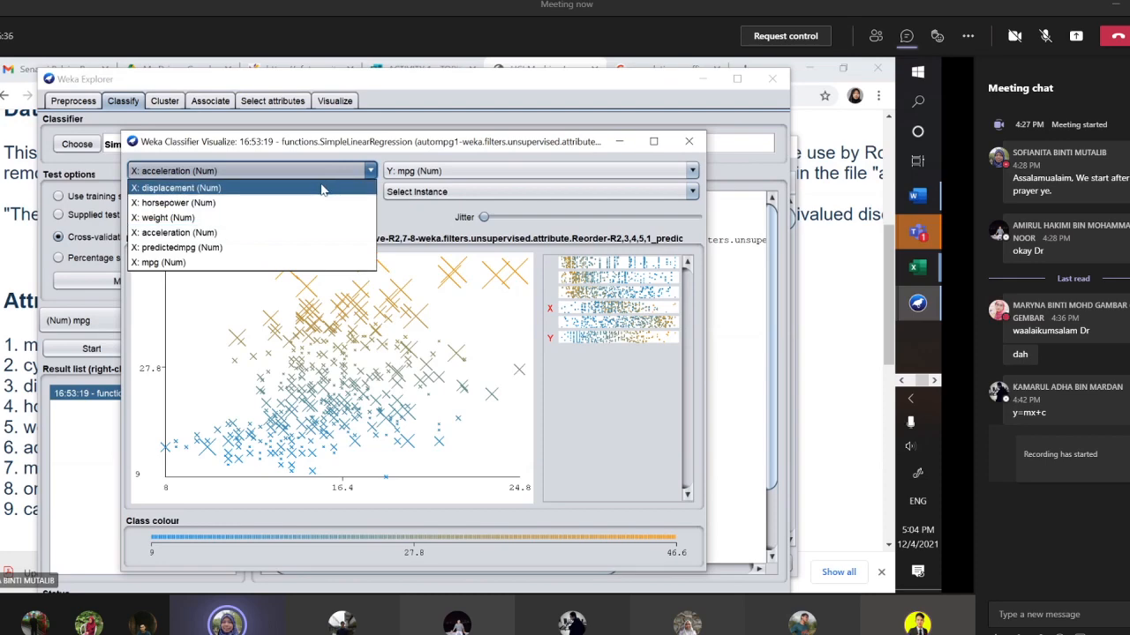
click(322, 189)
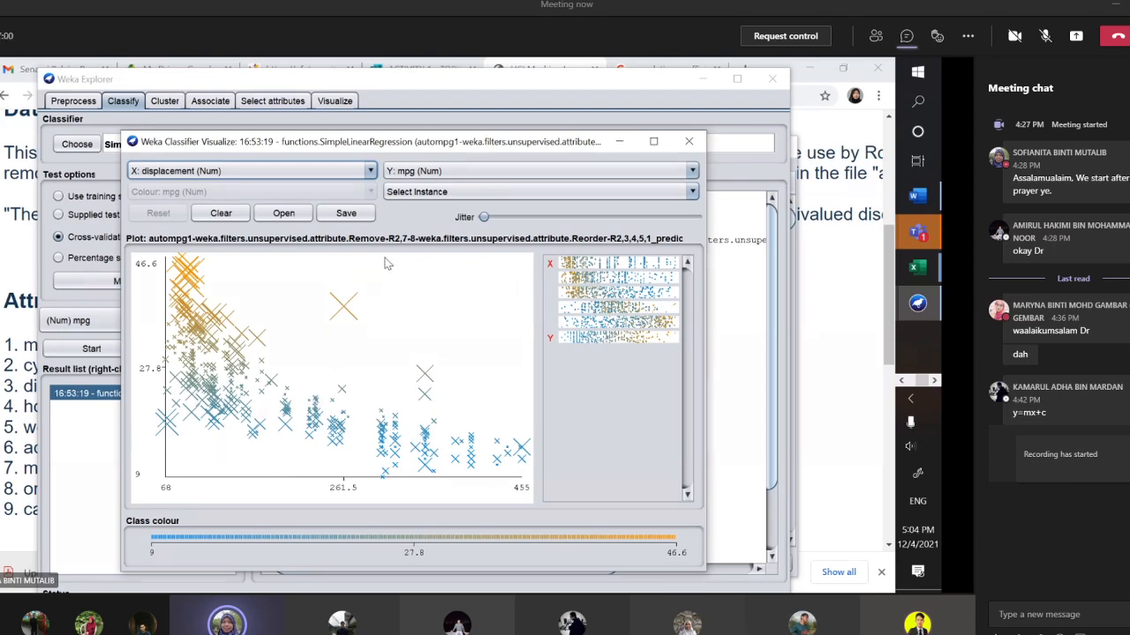
click(295, 171)
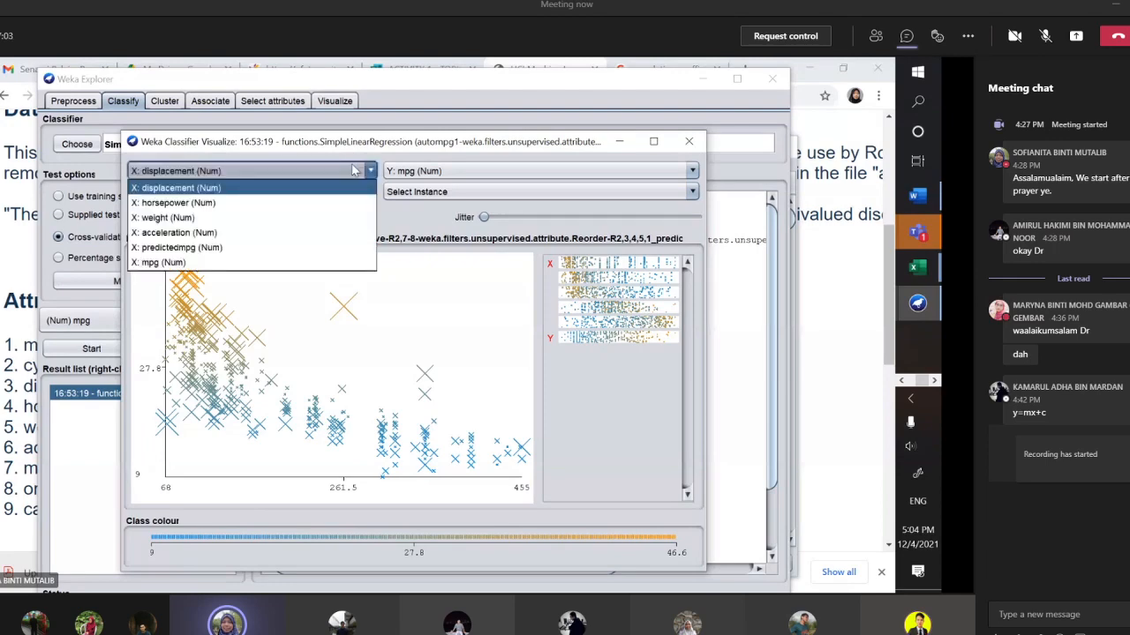
click(311, 218)
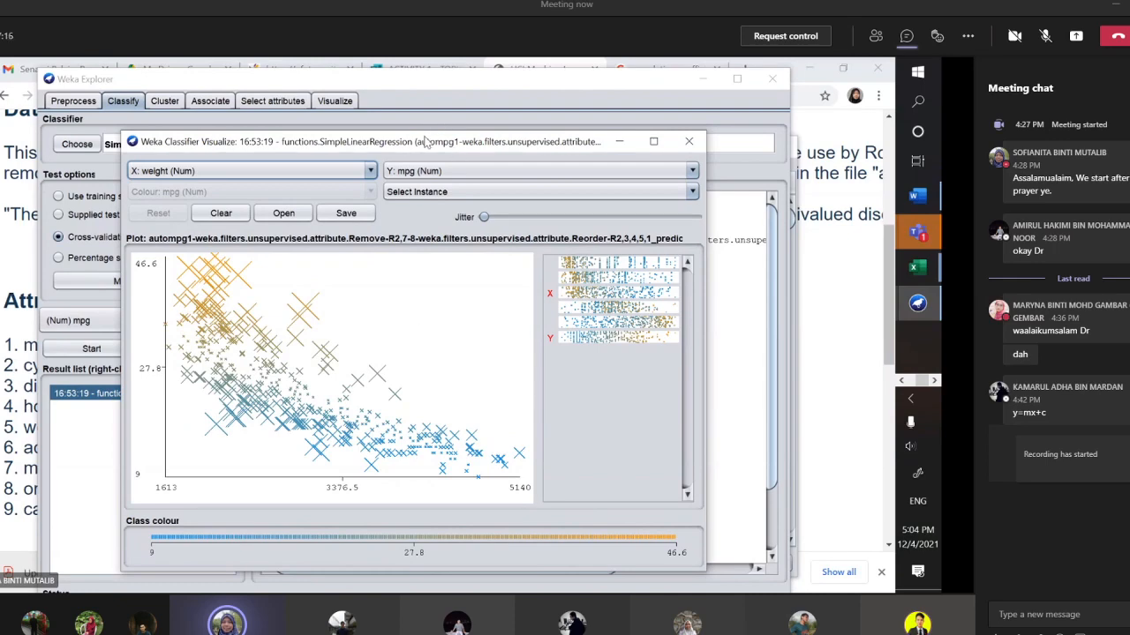
- Move the error plot out of the way and highlight the correlation coefficient in the classifier output to review it with the model
drag(427, 141, 573, 632)
scroll(545, 413, down, 2)
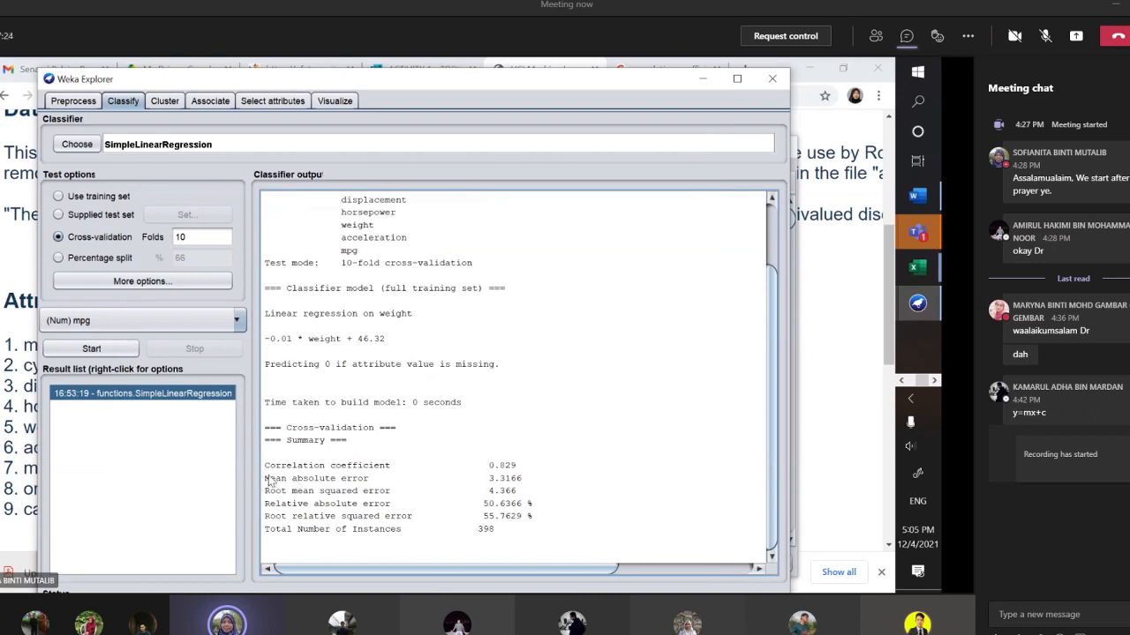
drag(270, 467, 525, 472)
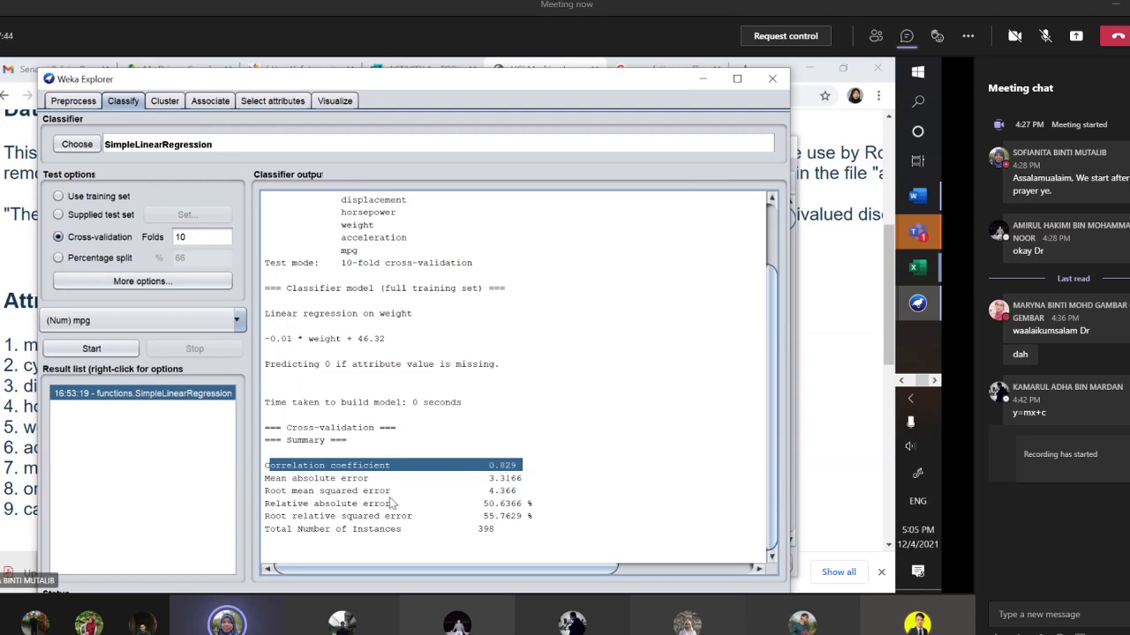
scroll(425, 441, up, 2)
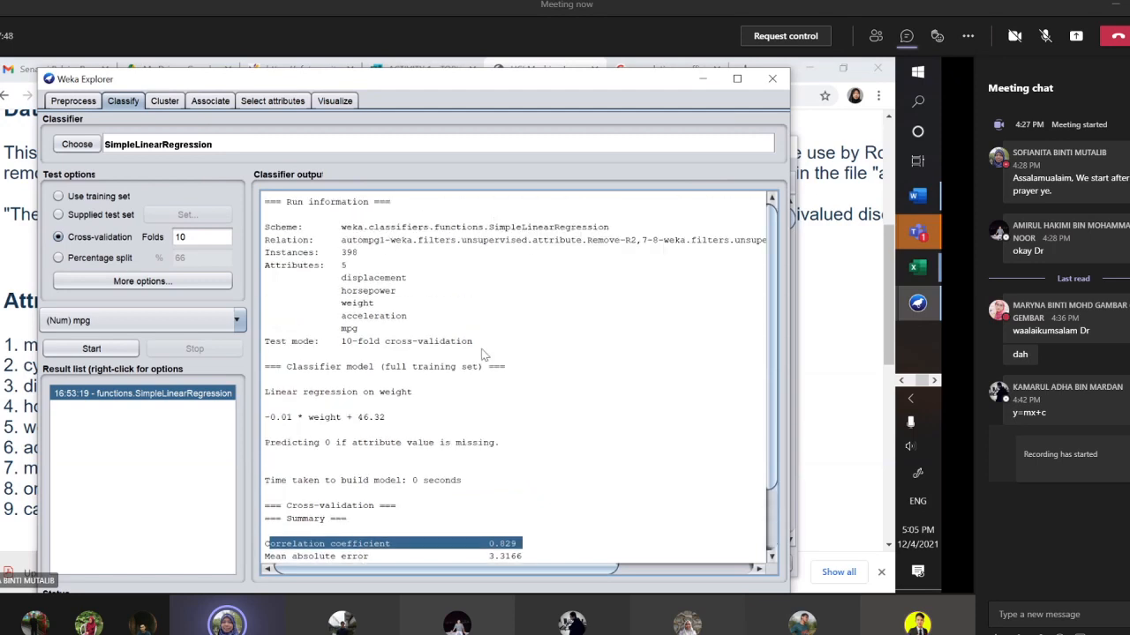
- Read in SimpleLinearRegression's detailed information how it picks its attribute, highlighting that sentence, and close its settings without changes
click(202, 149)
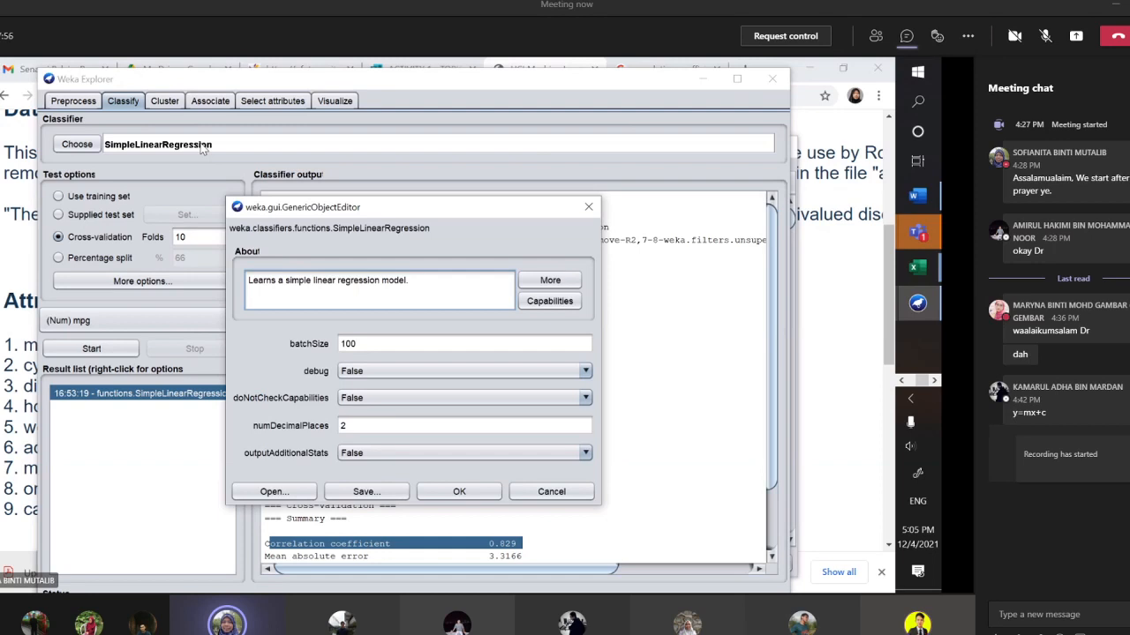
click(550, 280)
drag(729, 212, 416, 195)
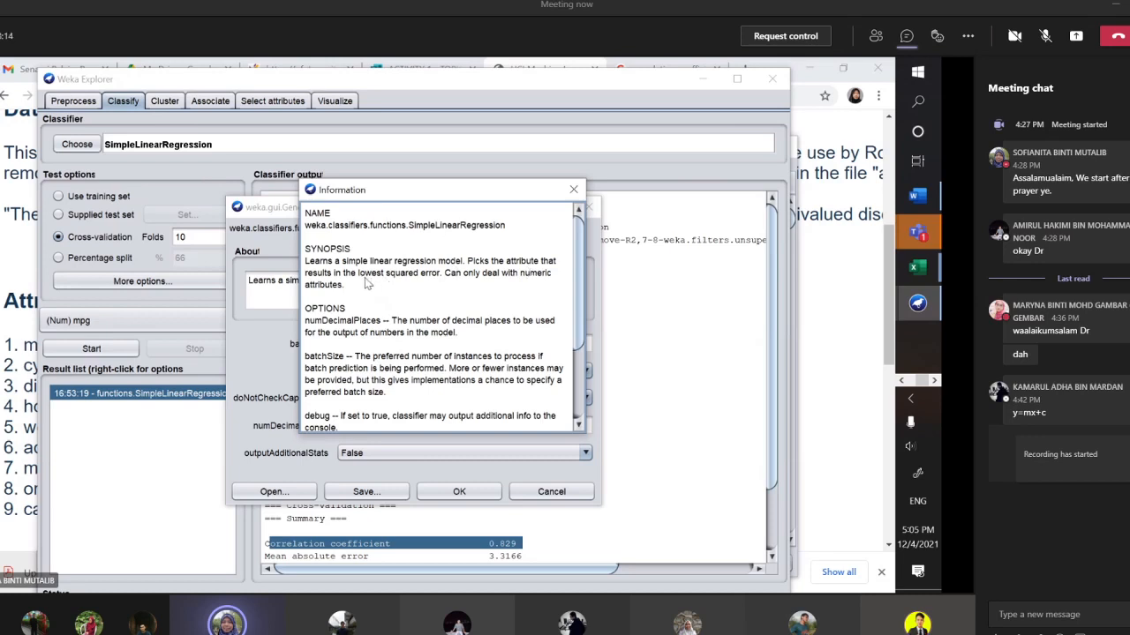
mouse_move(440, 273)
mouse_down()
mouse_move(429, 268)
mouse_move(474, 265)
mouse_up()
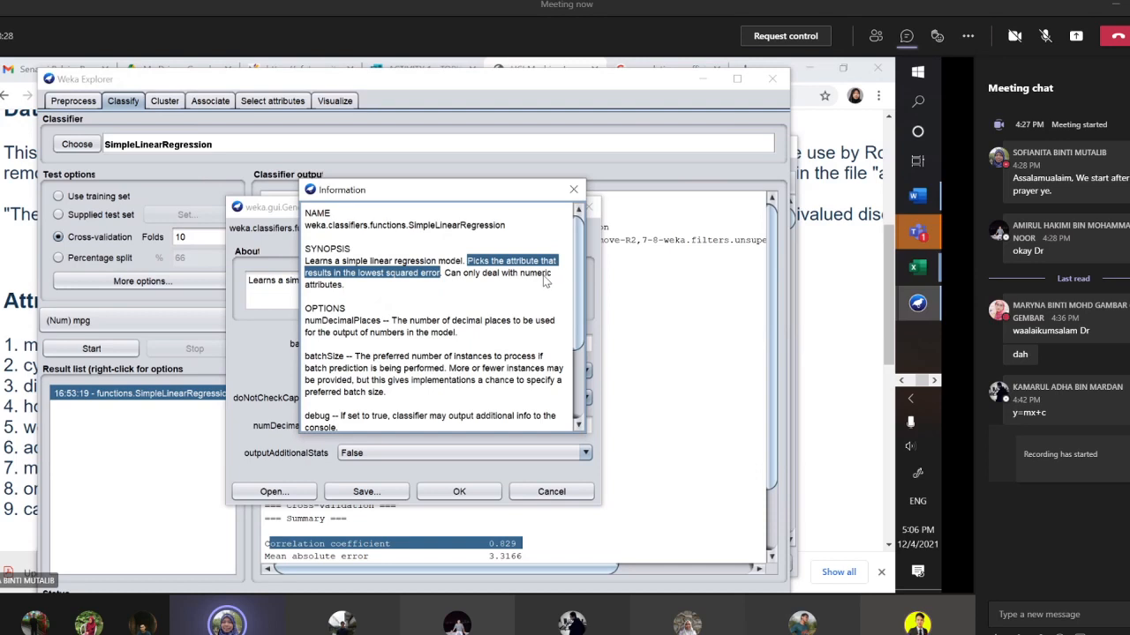
click(573, 189)
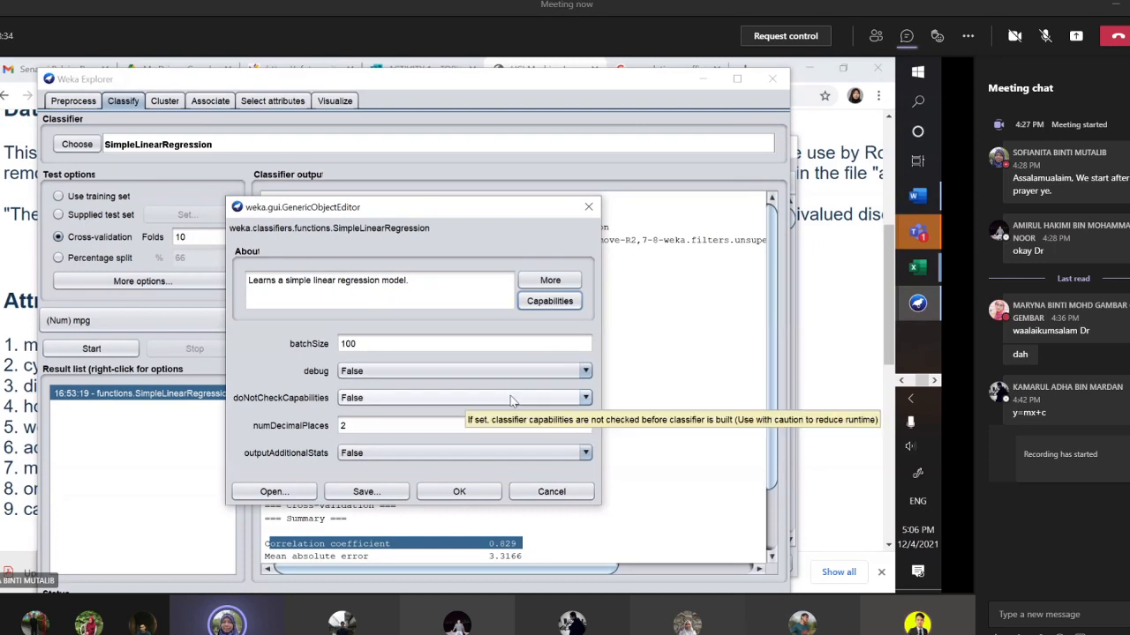
click(475, 494)
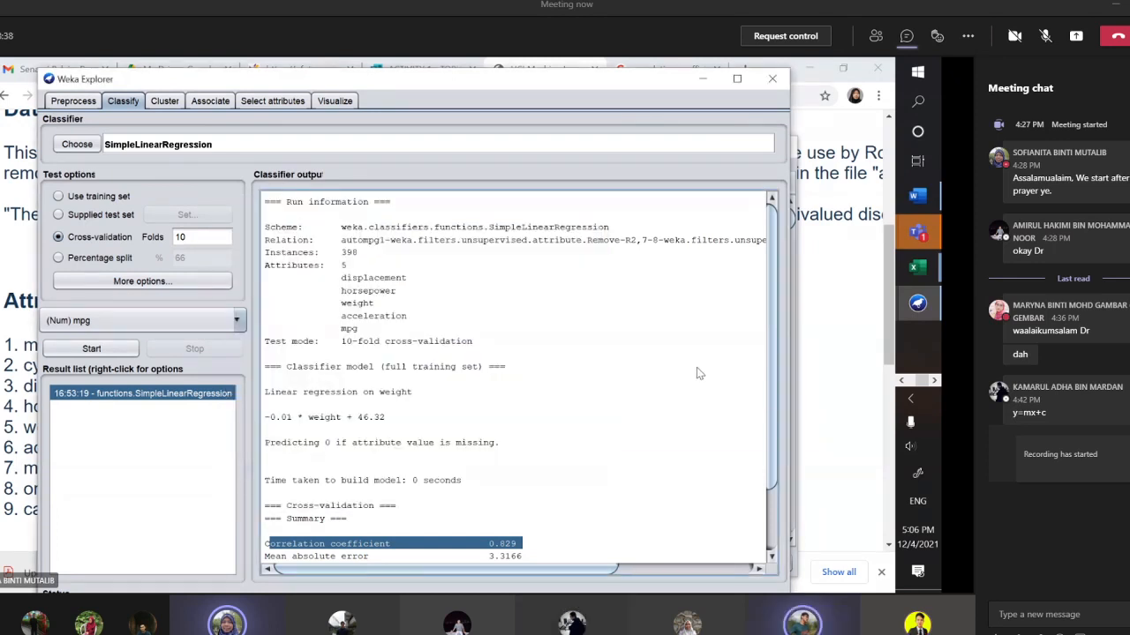
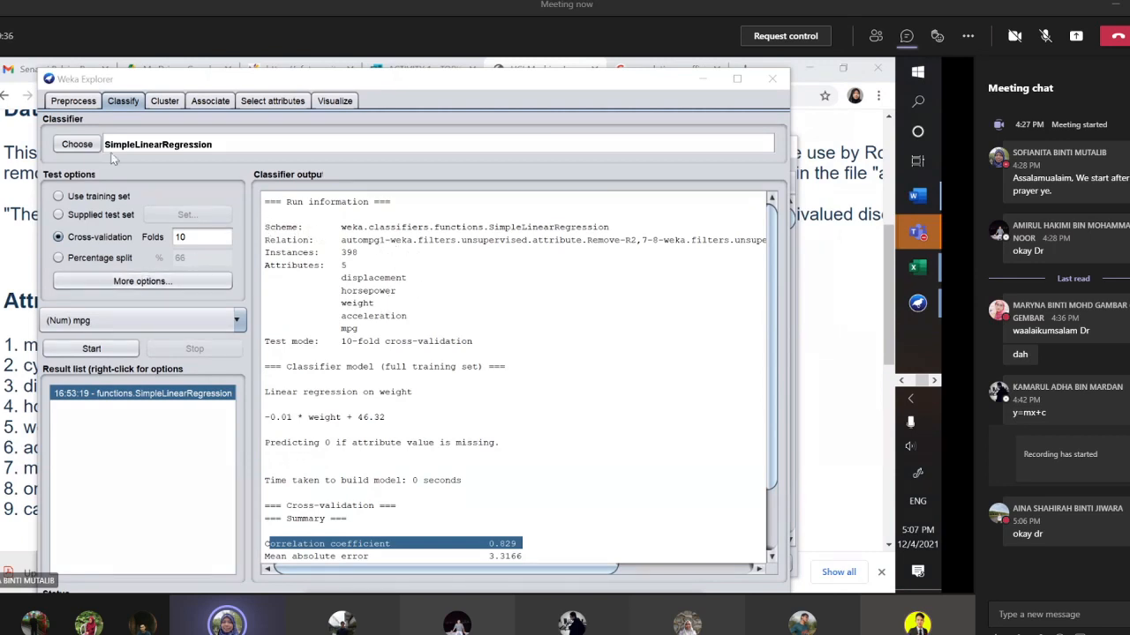
- Run the LinearRegression classifier with mpg as the class and 10-fold cross-validation, and view its equation and error summary
click(77, 147)
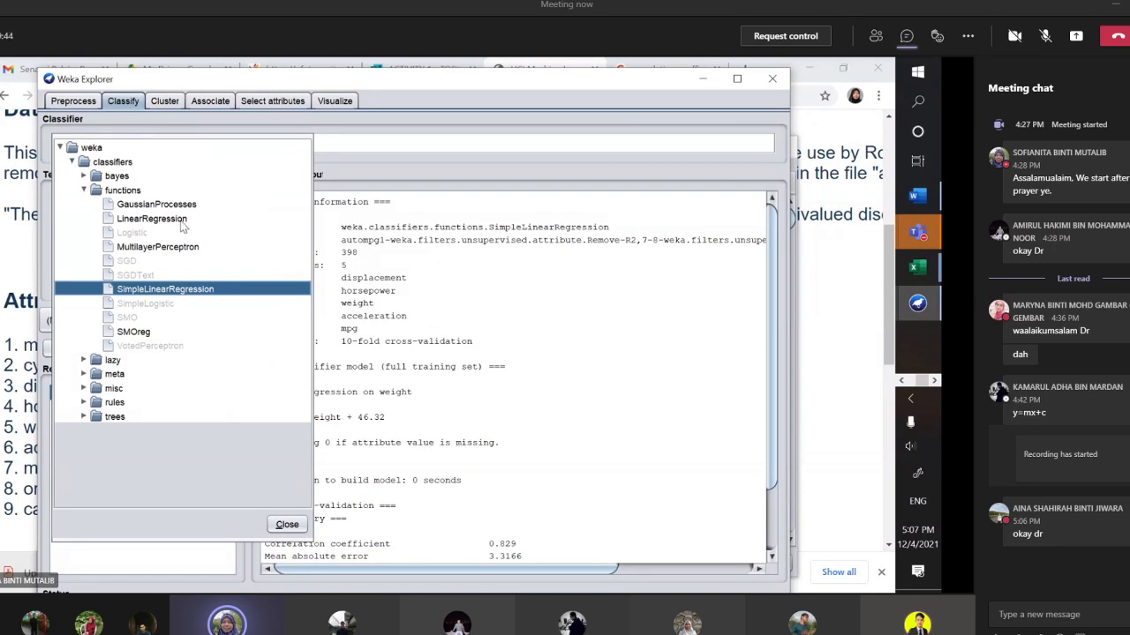
mouse_move(181, 227)
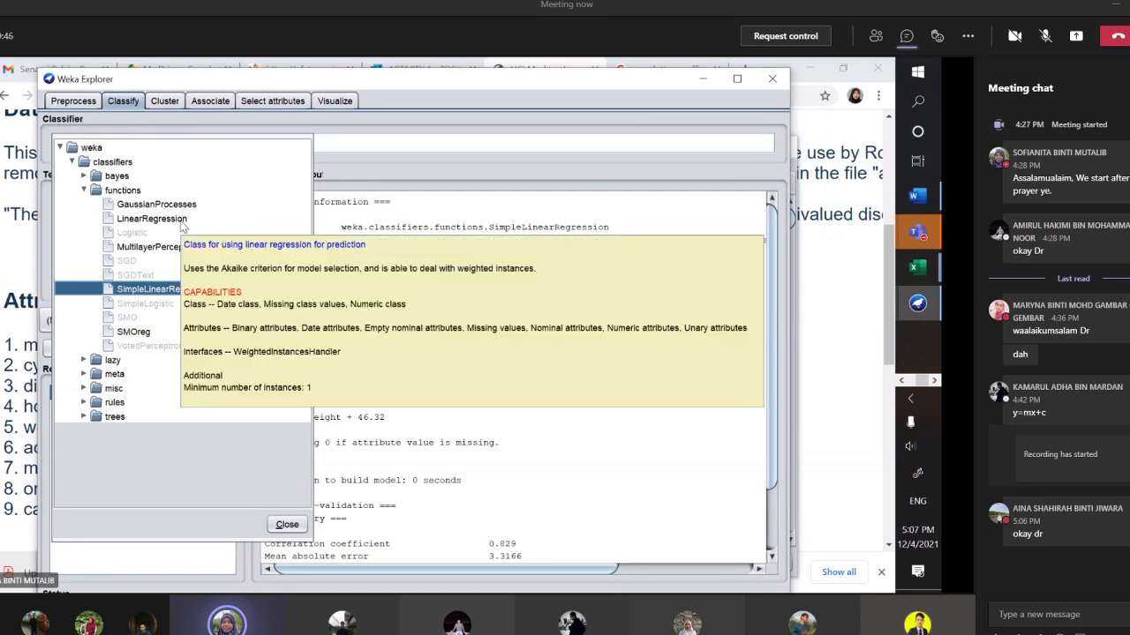
click(181, 224)
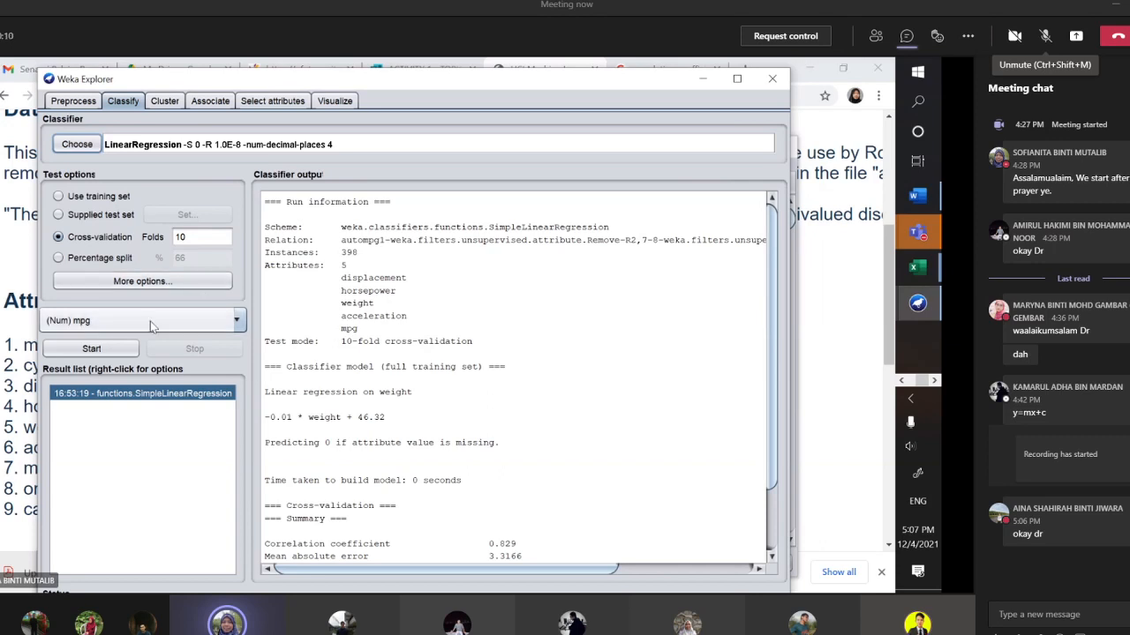
click(87, 324)
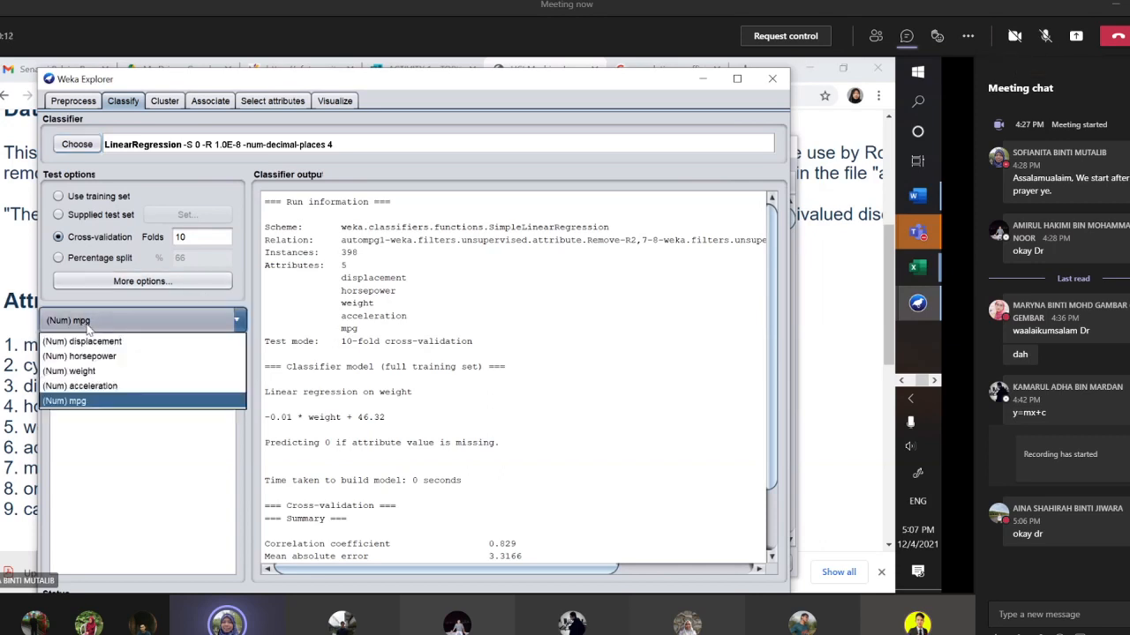
click(88, 326)
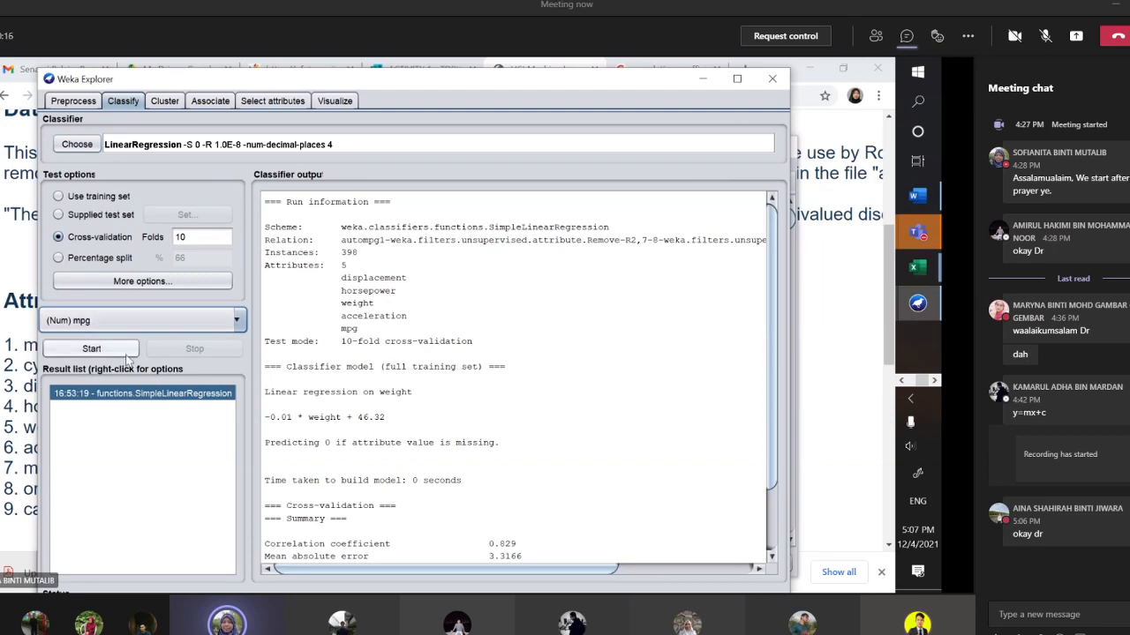
click(115, 352)
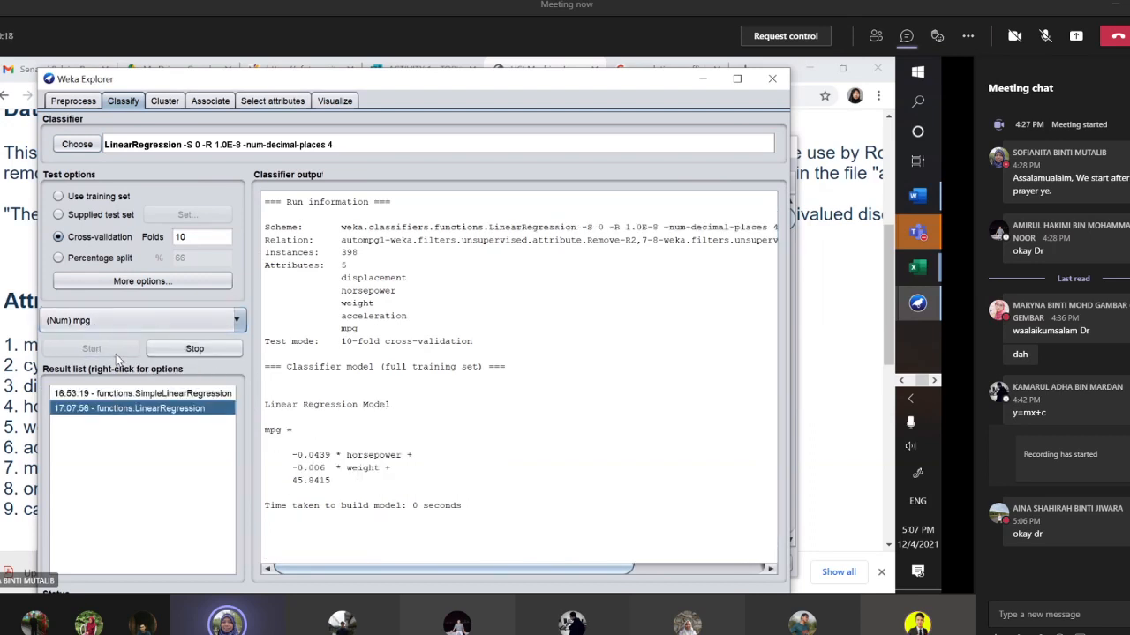
scroll(432, 368, down, 3)
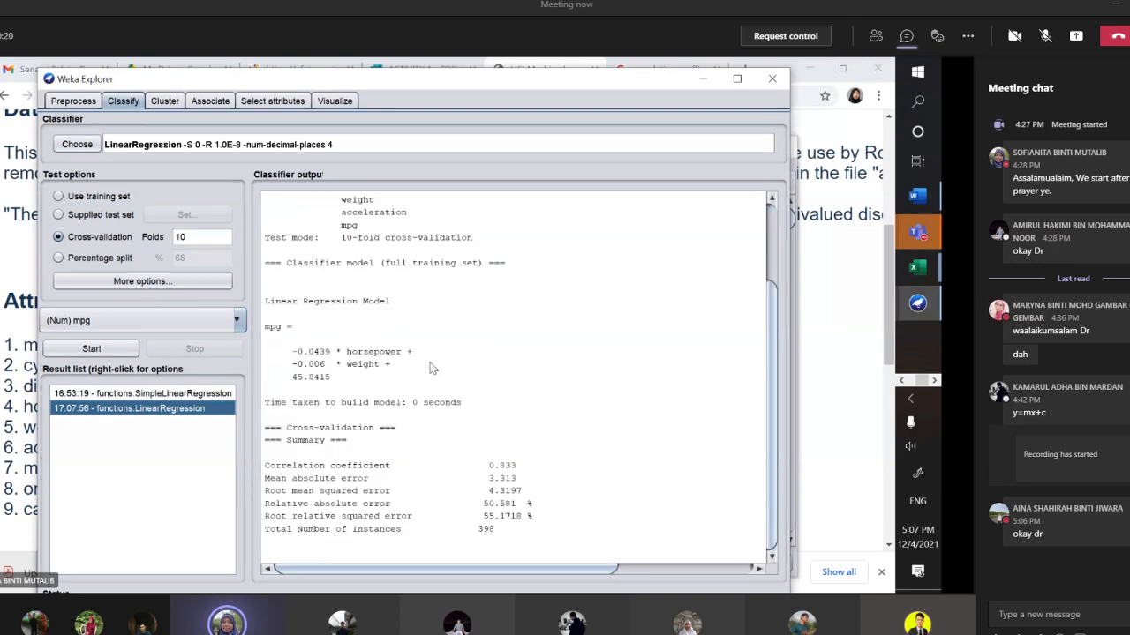
- Review the LinearRegression run information, highlight digits of the horsepower coefficient in the mpg equation, and return to the error summary
scroll(483, 358, up, 3)
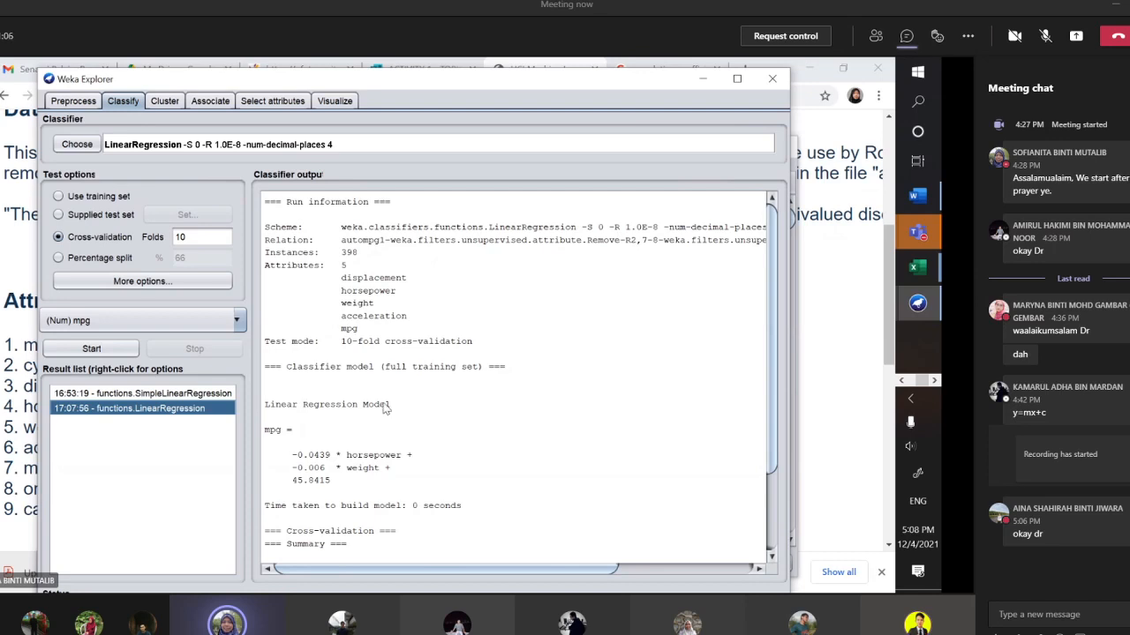
mouse_move(327, 457)
mouse_down()
mouse_move(297, 468)
mouse_move(310, 458)
mouse_up()
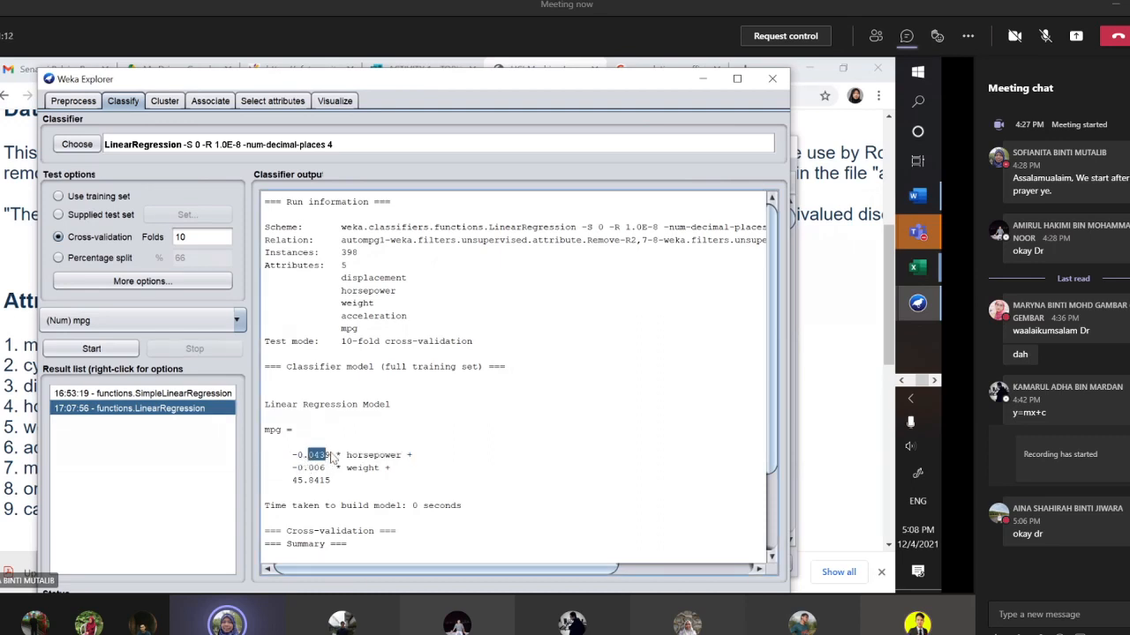
click(380, 428)
scroll(371, 445, down, 1)
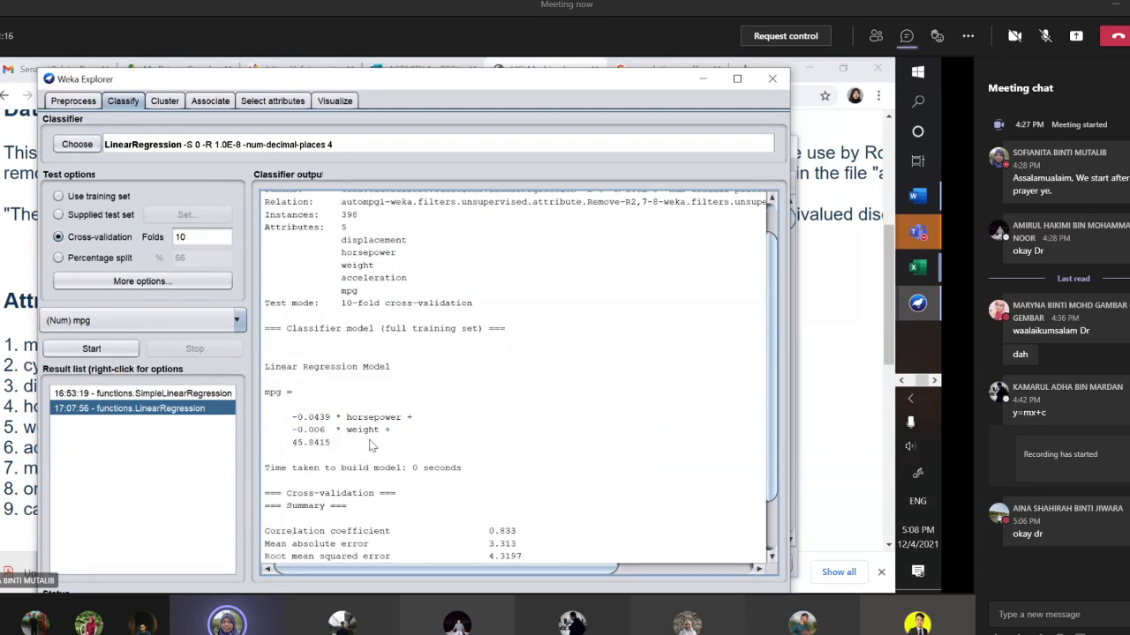
scroll(372, 446, down, 2)
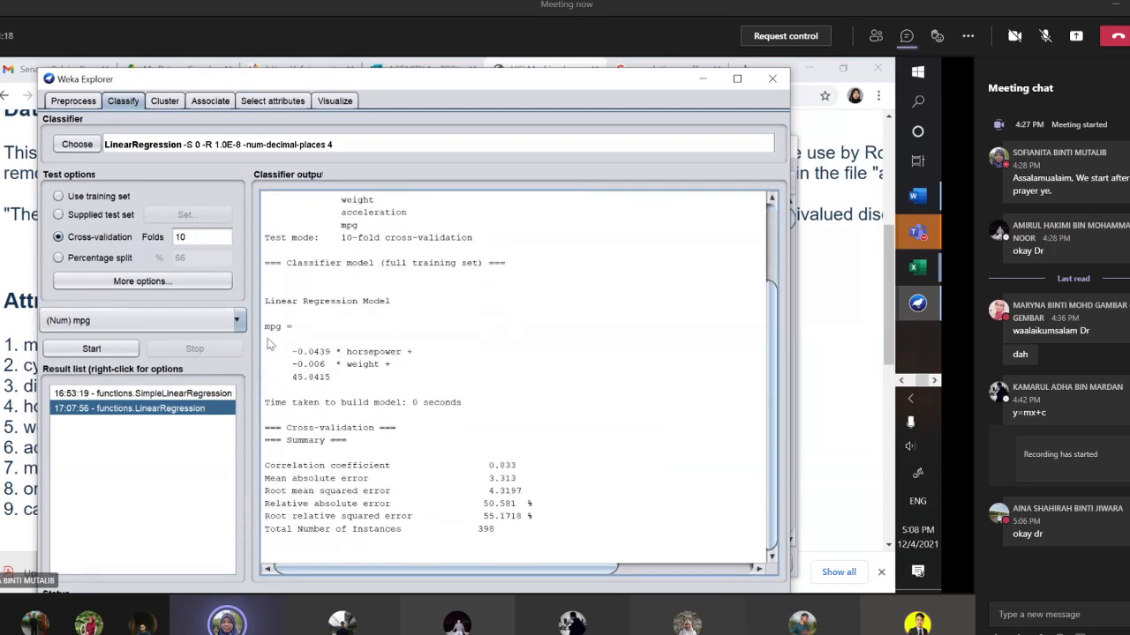
- Compare the correlation coefficient and error measures of the SimpleLinearRegression and LinearRegression results, ending on the LinearRegression output
click(203, 396)
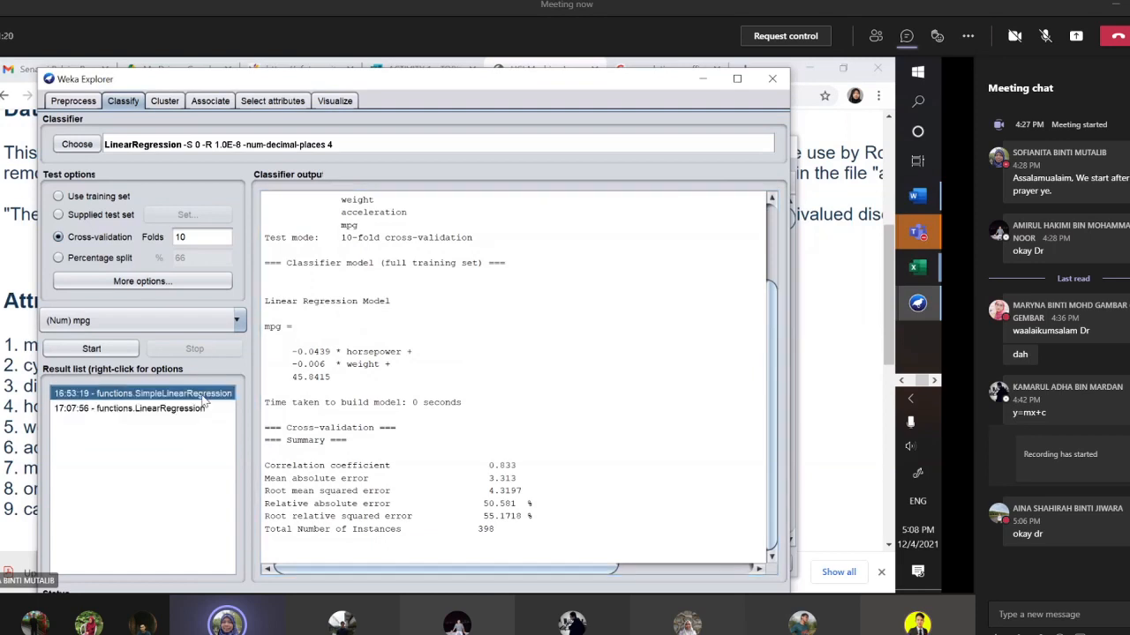
click(199, 410)
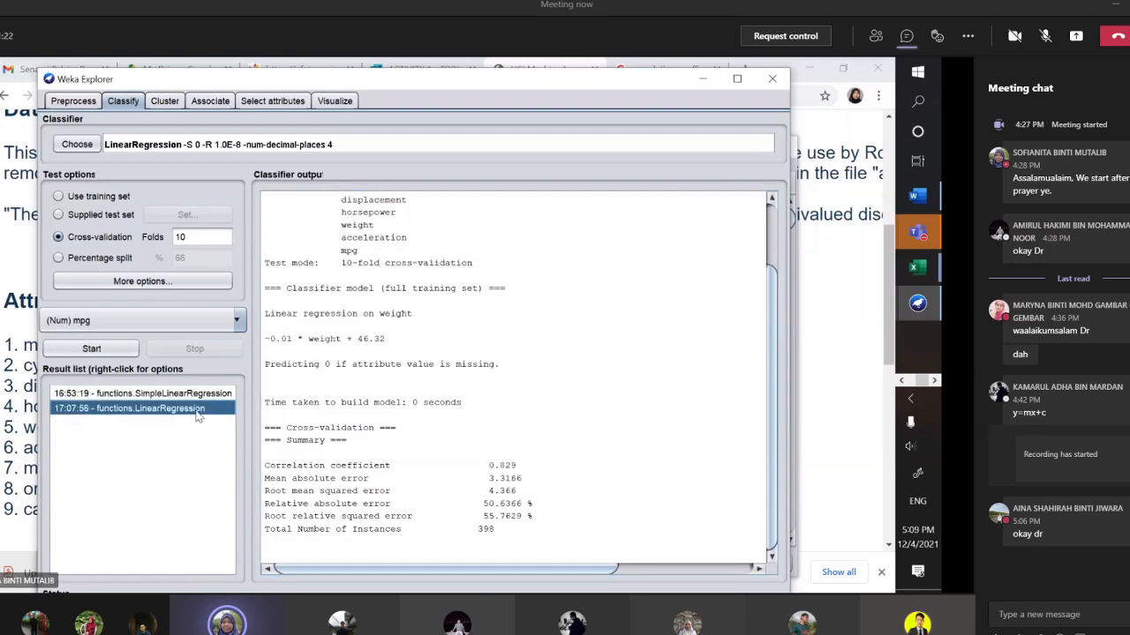
click(201, 397)
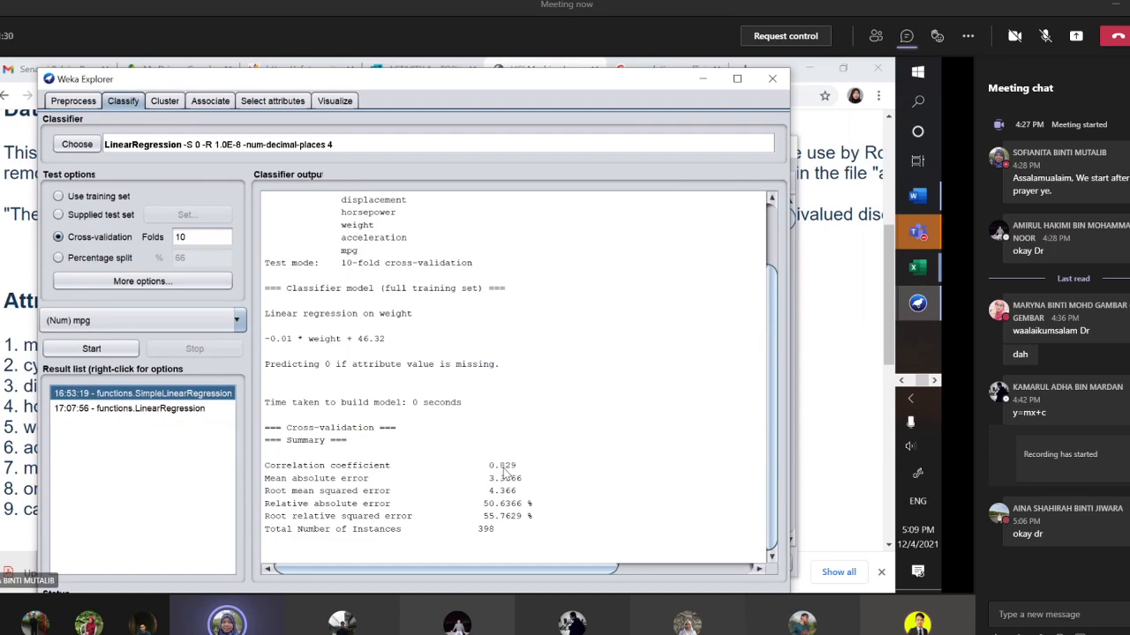
click(202, 411)
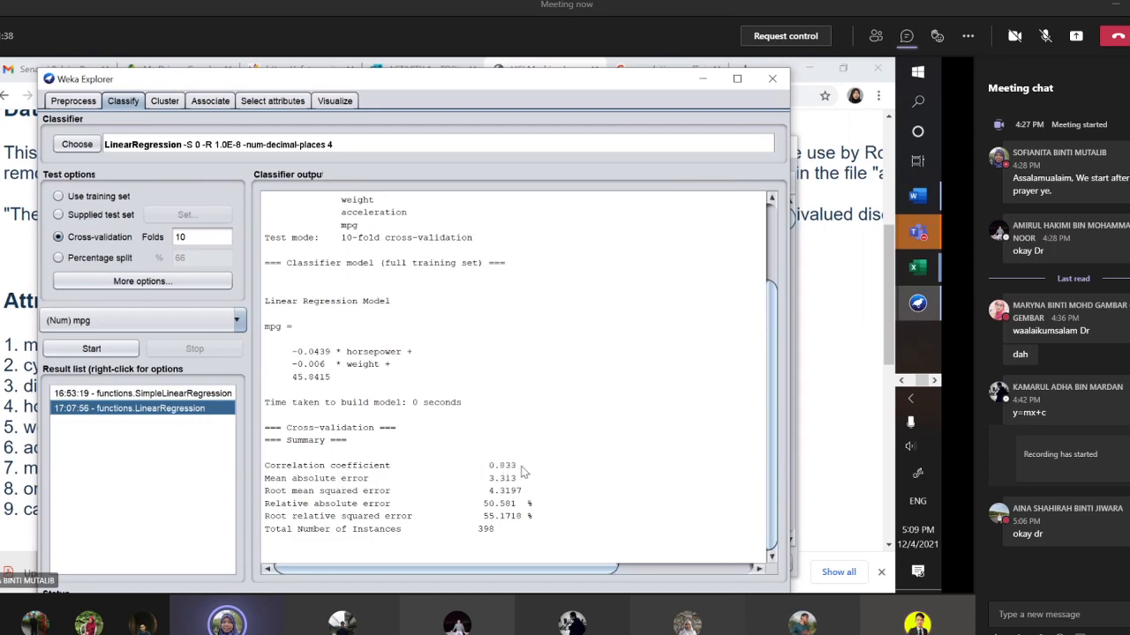
click(226, 399)
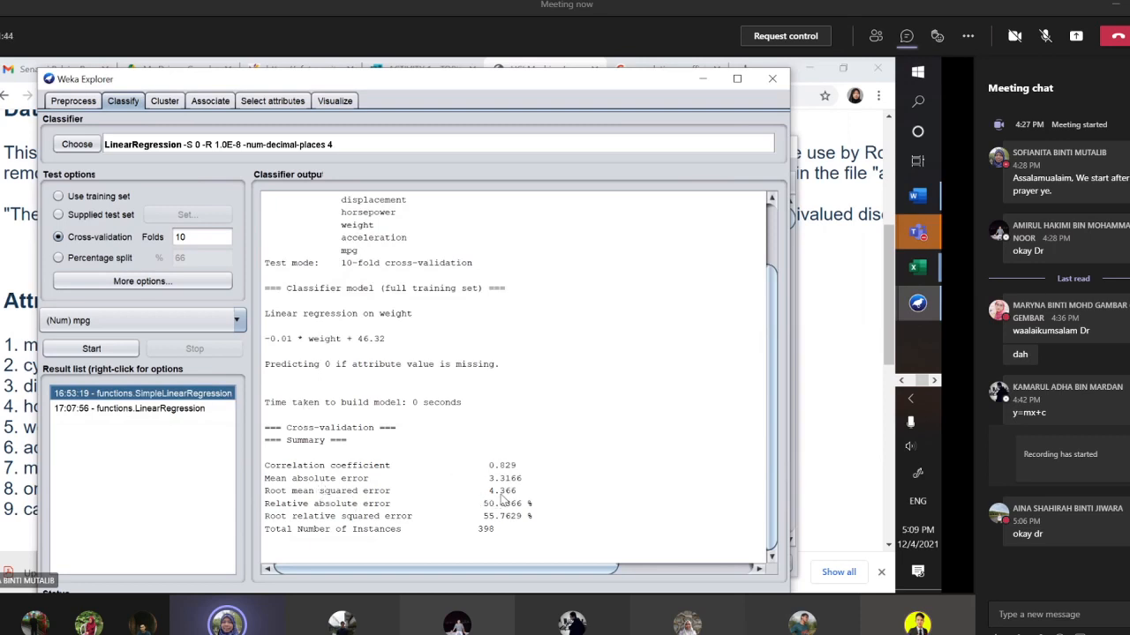
click(162, 411)
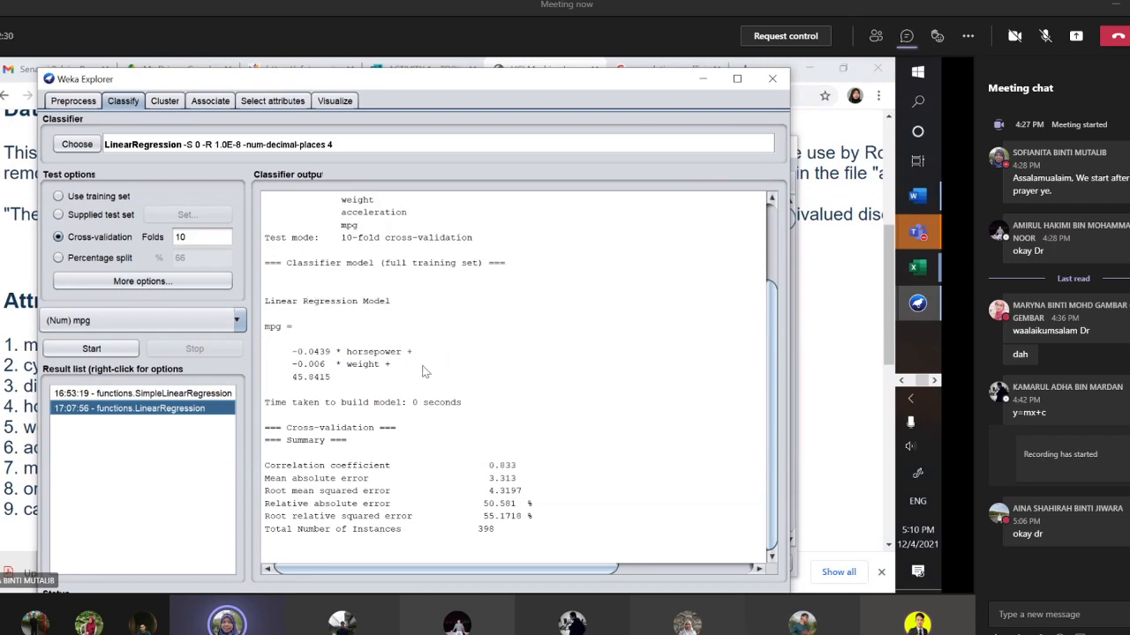
- Visualize the LinearRegression classifier errors against predicted mpg with weight, displacement and horsepower on the X axis, and return to the classifier output
right_click(185, 415)
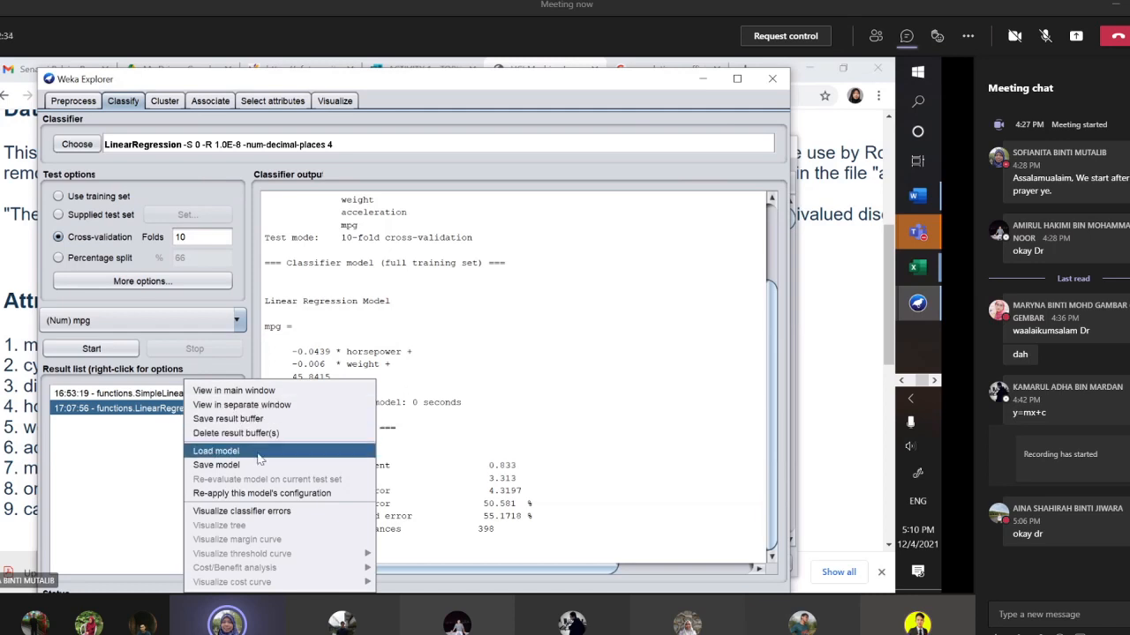
click(292, 520)
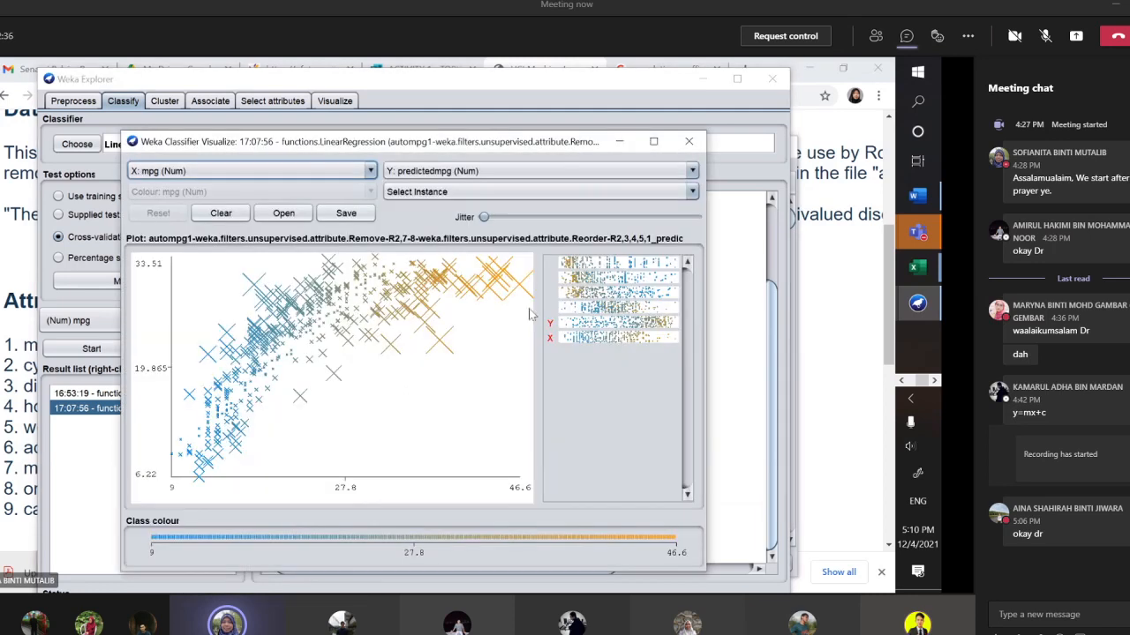
click(360, 174)
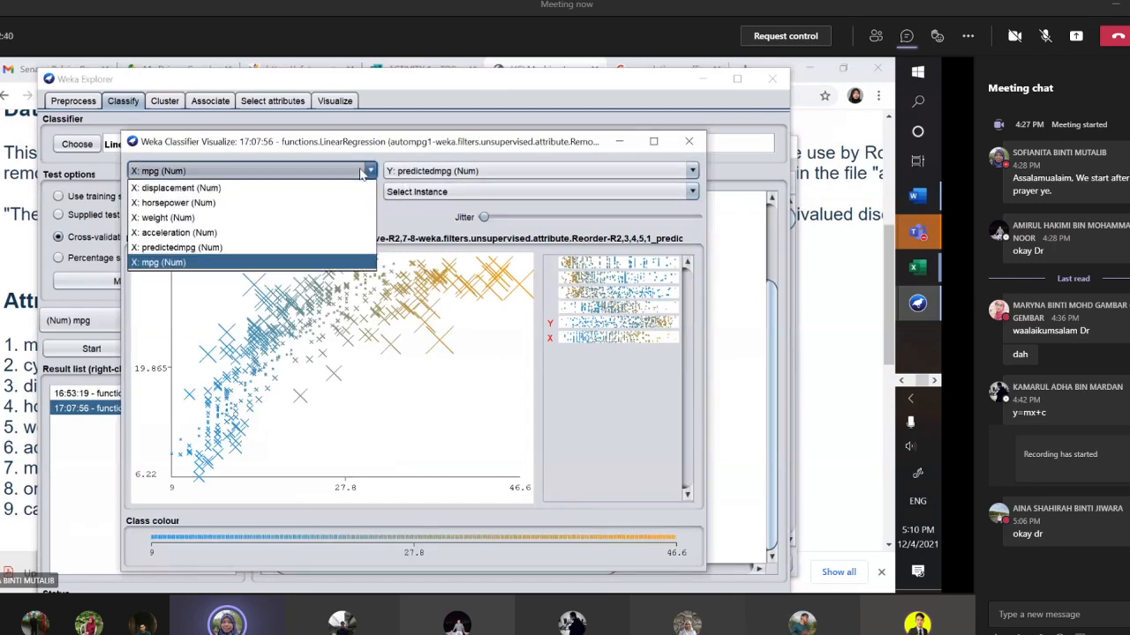
click(320, 222)
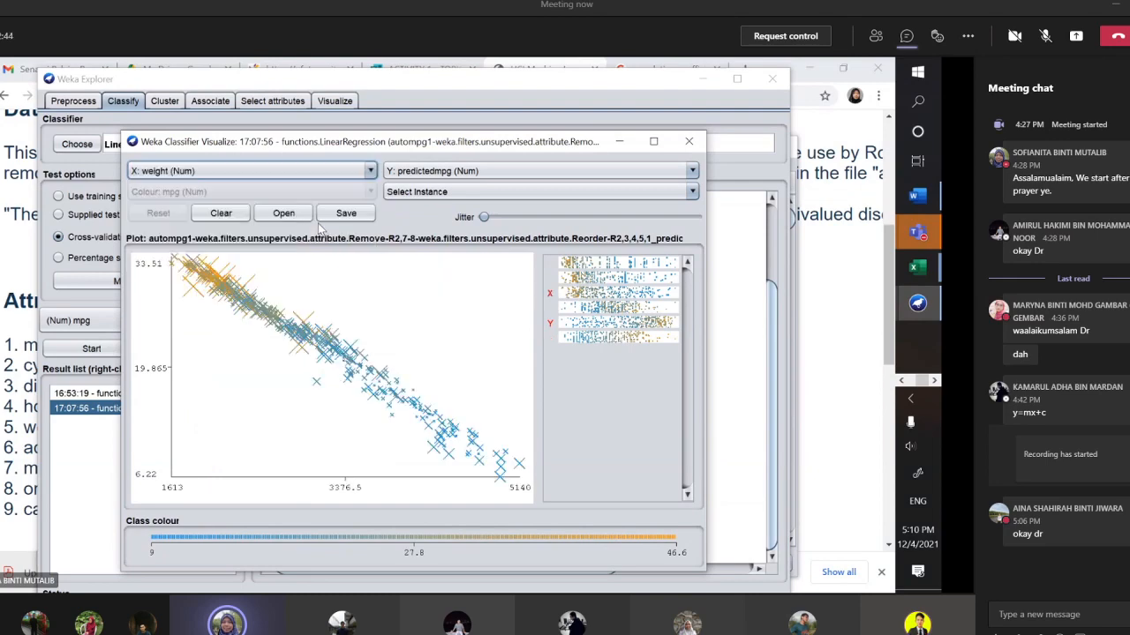
click(372, 172)
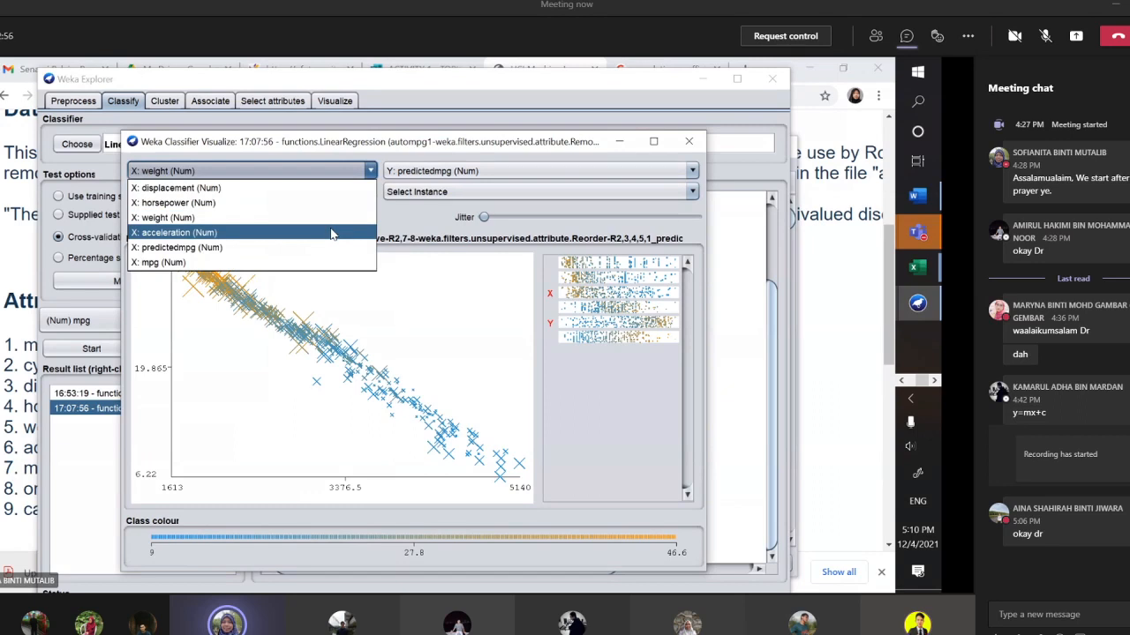
click(334, 188)
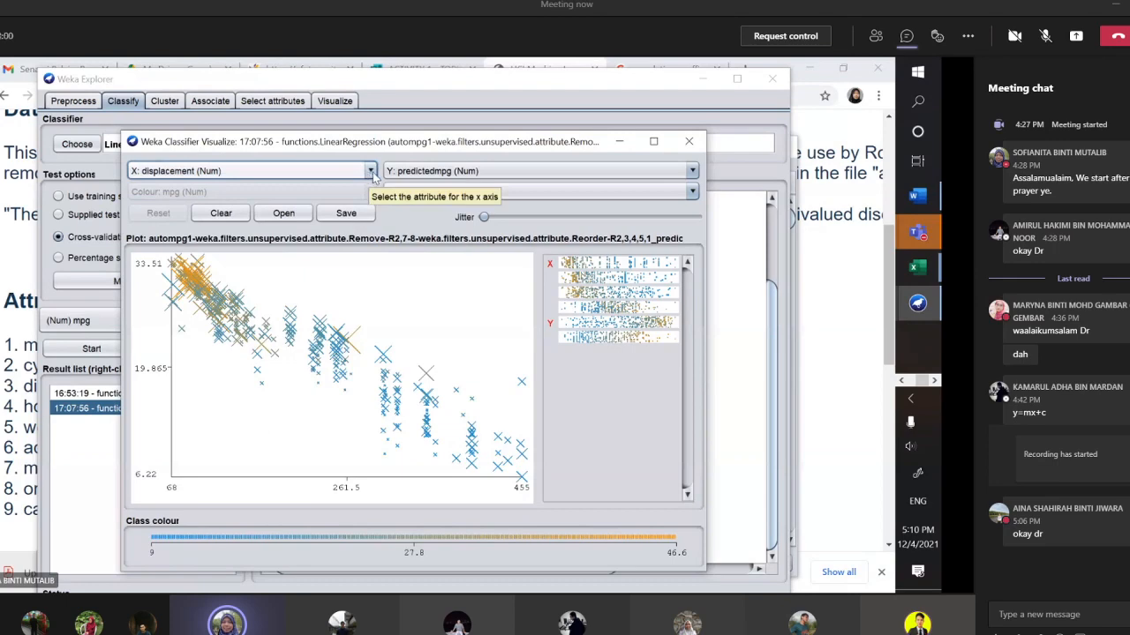
click(371, 173)
click(351, 203)
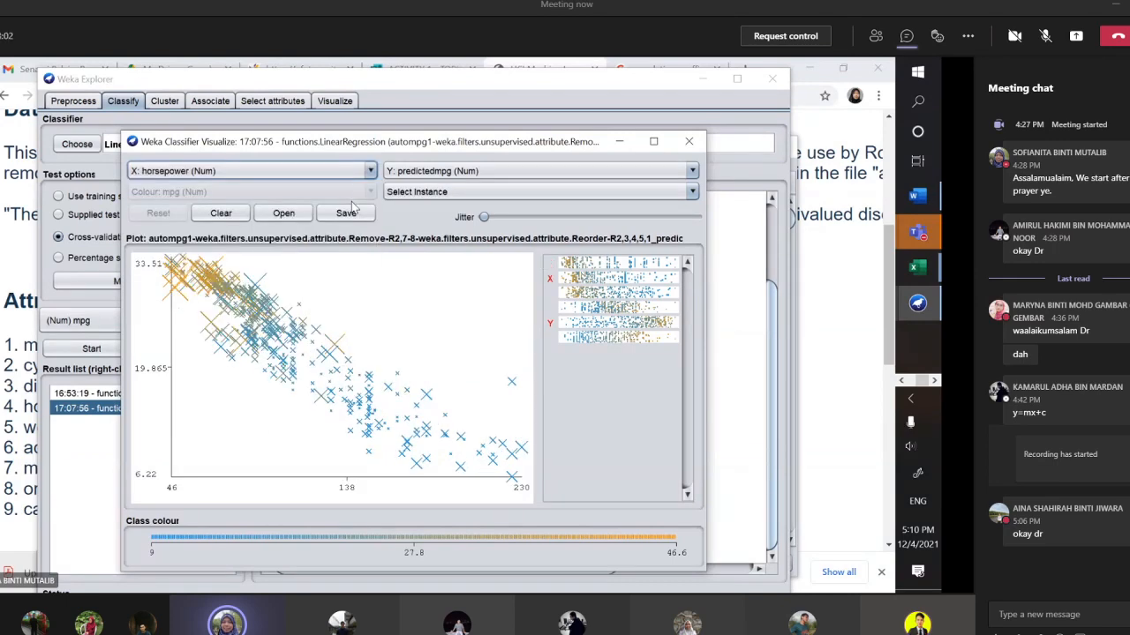
click(113, 465)
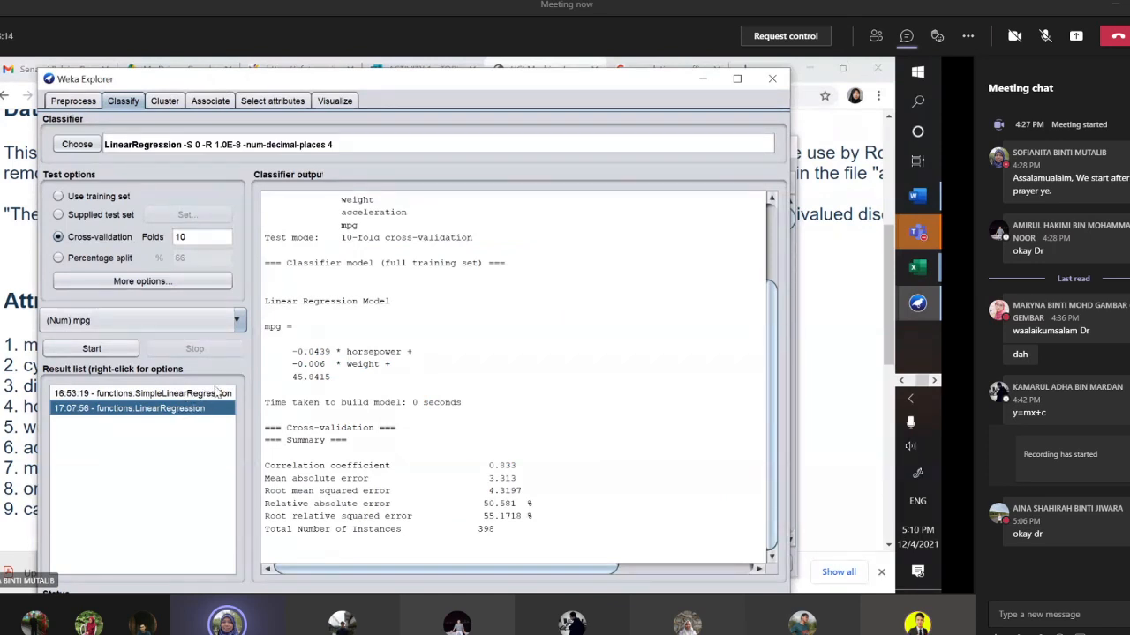
- Set LinearRegression's attributeSelectionMethod to No attribute selection and run the classifier again with 10-fold cross-validation
click(324, 148)
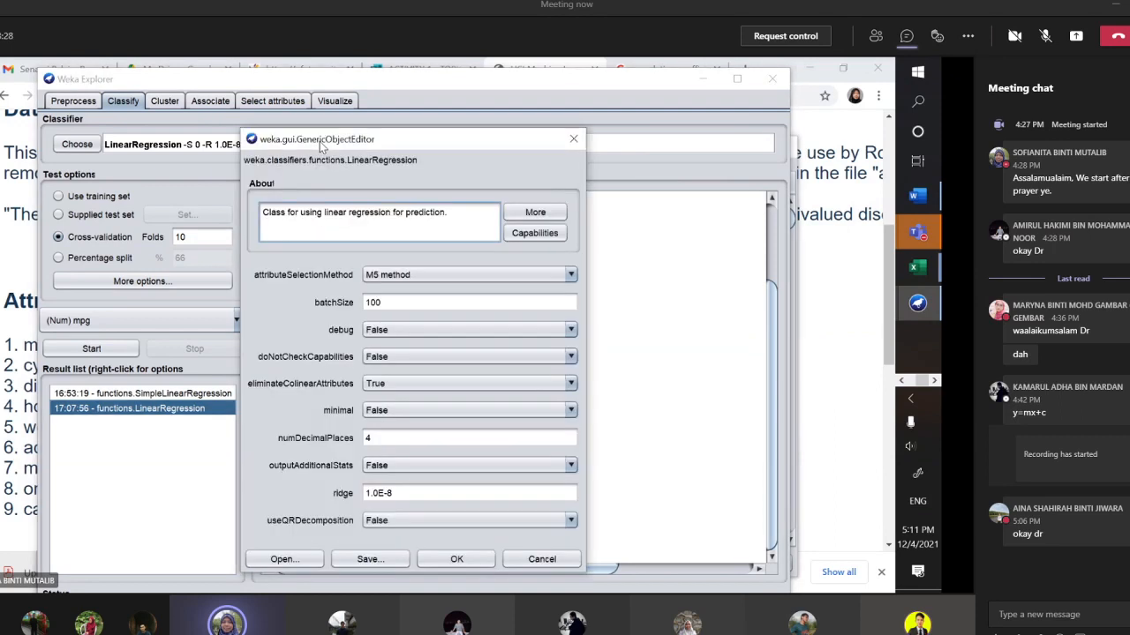
click(414, 279)
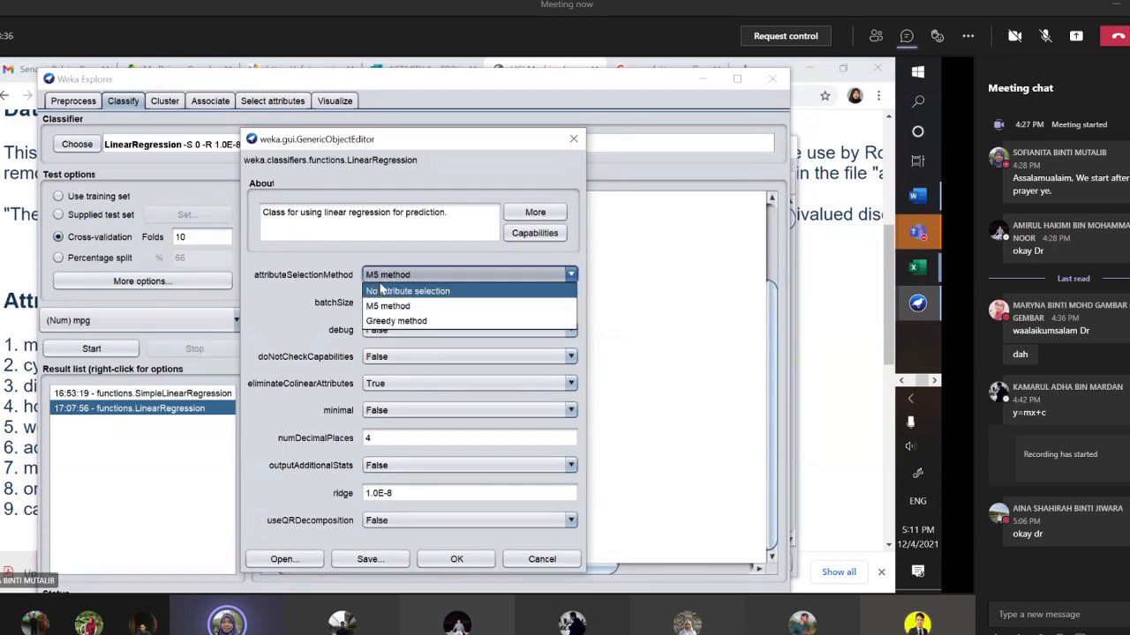
click(433, 300)
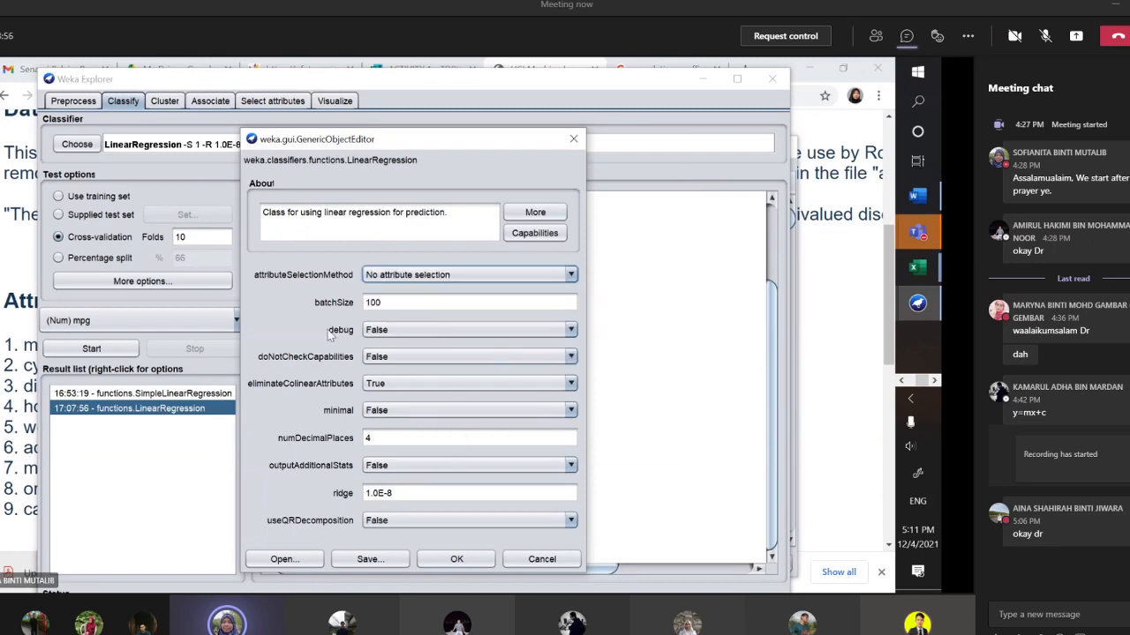
click(465, 560)
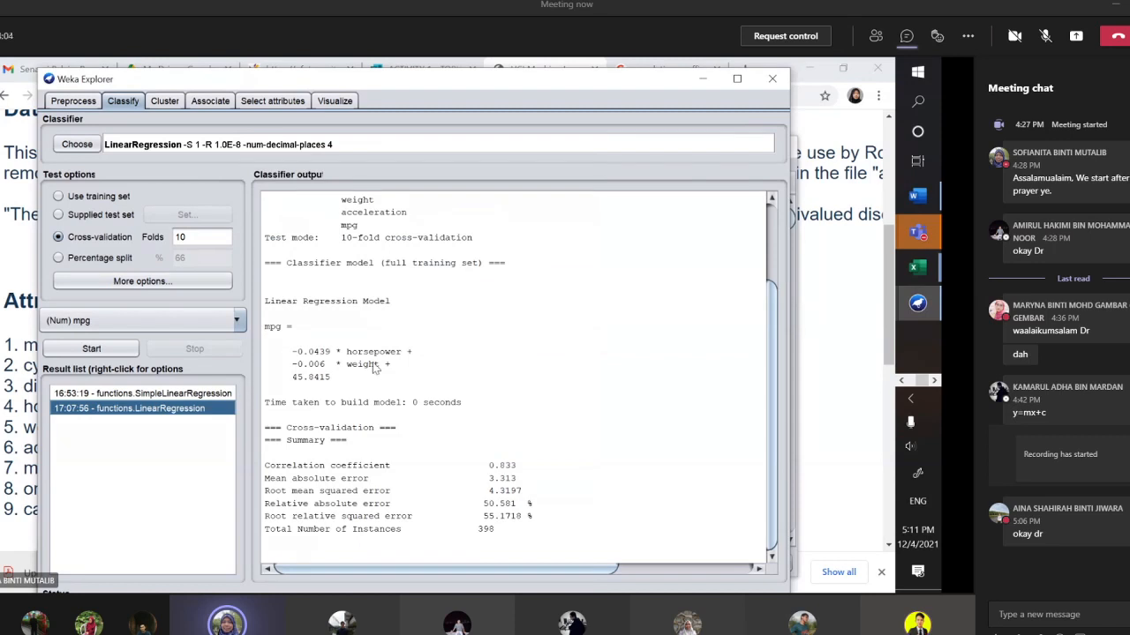
click(107, 348)
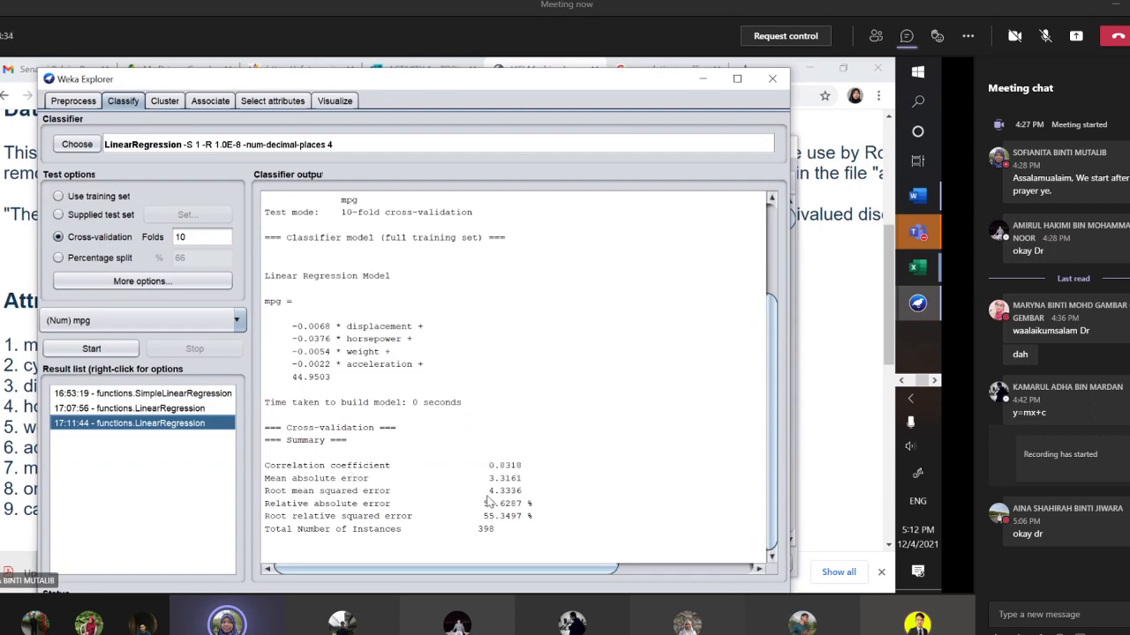
- Compare the equations and errors of the LinearRegression run using the M5 method with those of the run without attribute selection
click(210, 411)
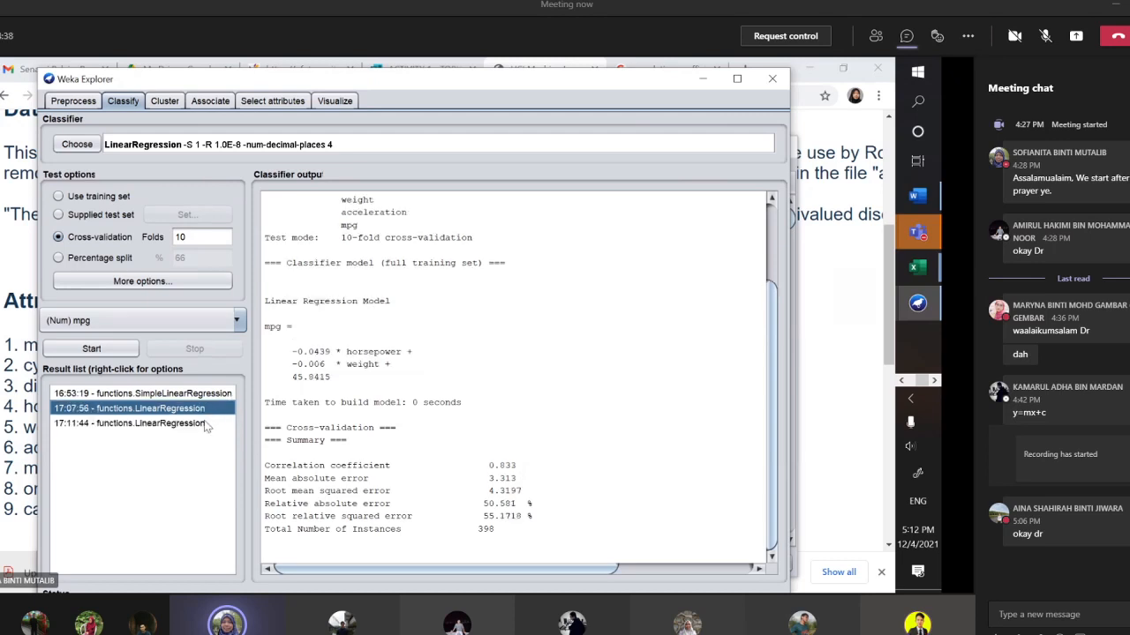
click(206, 424)
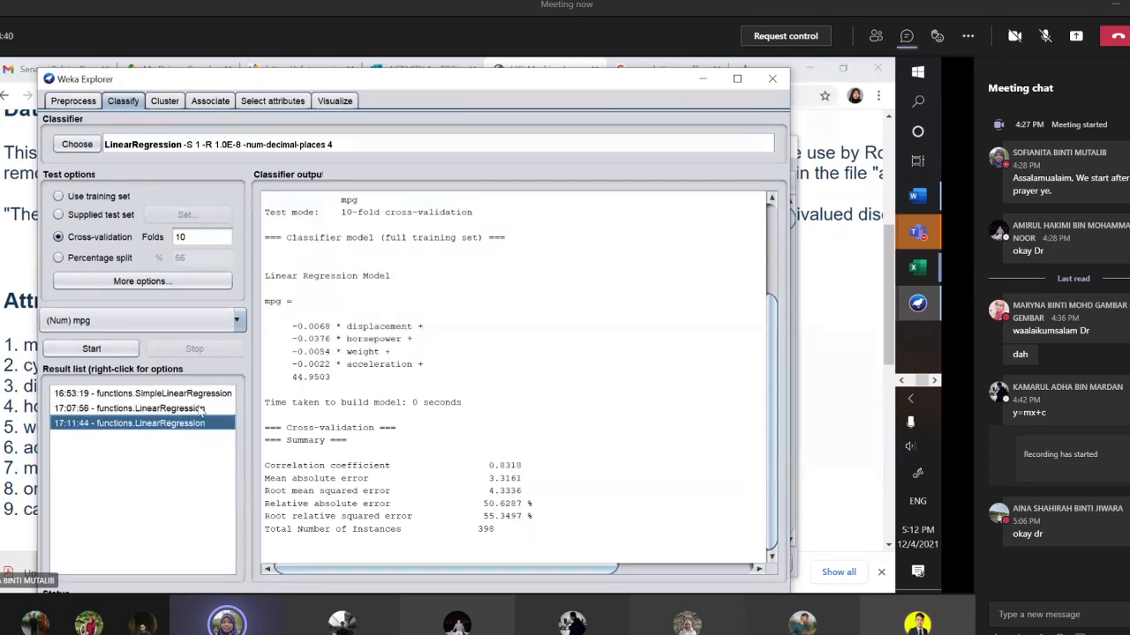
click(200, 410)
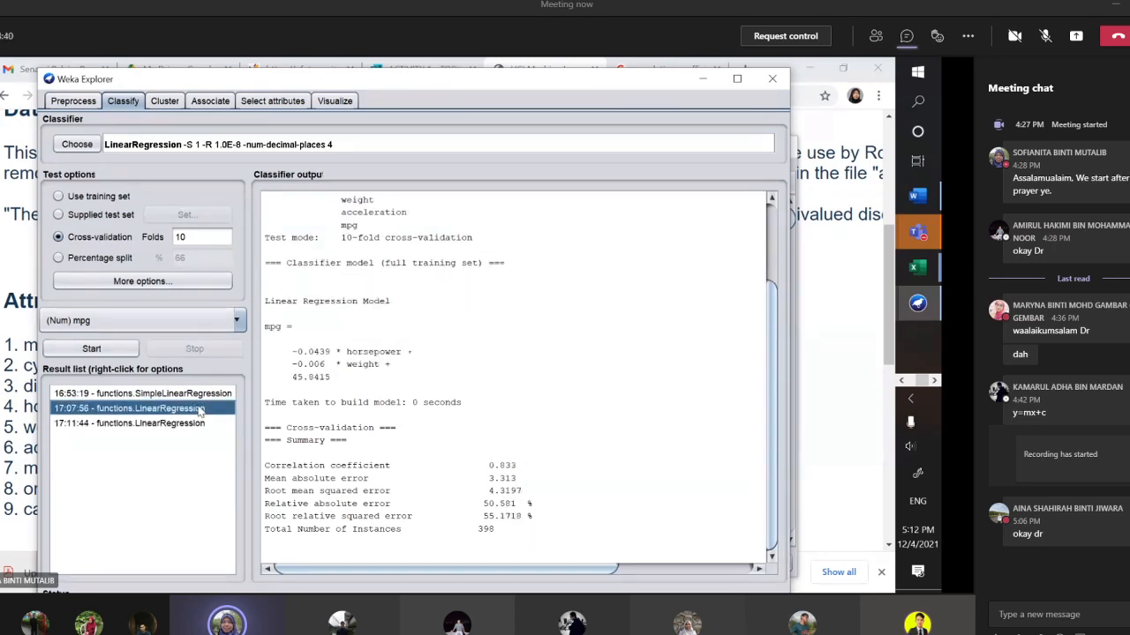
click(200, 425)
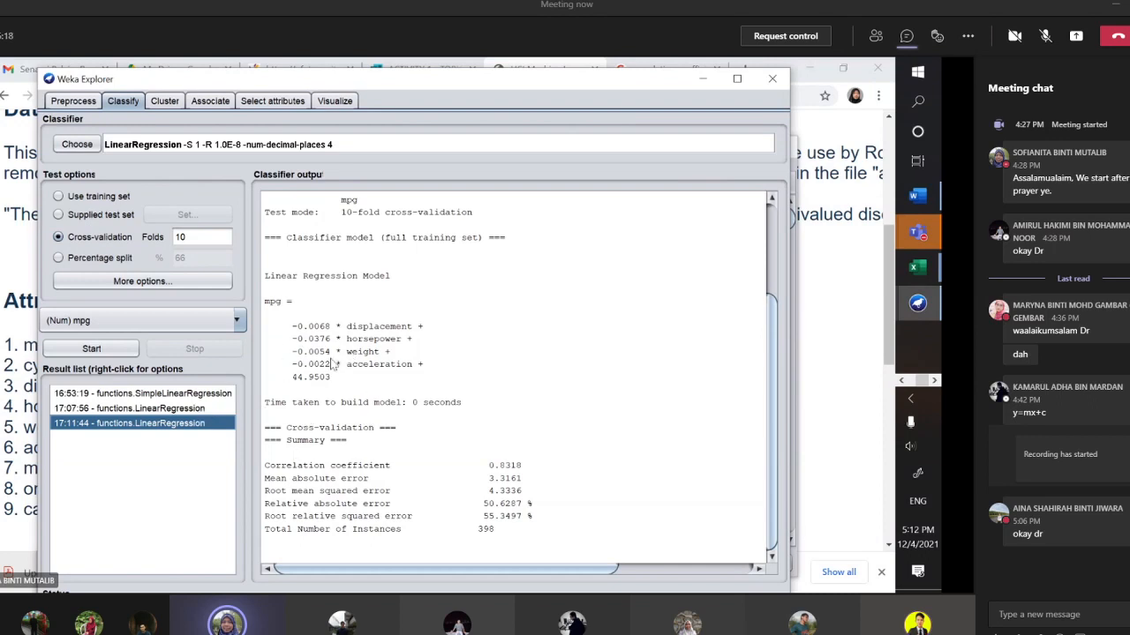
click(203, 409)
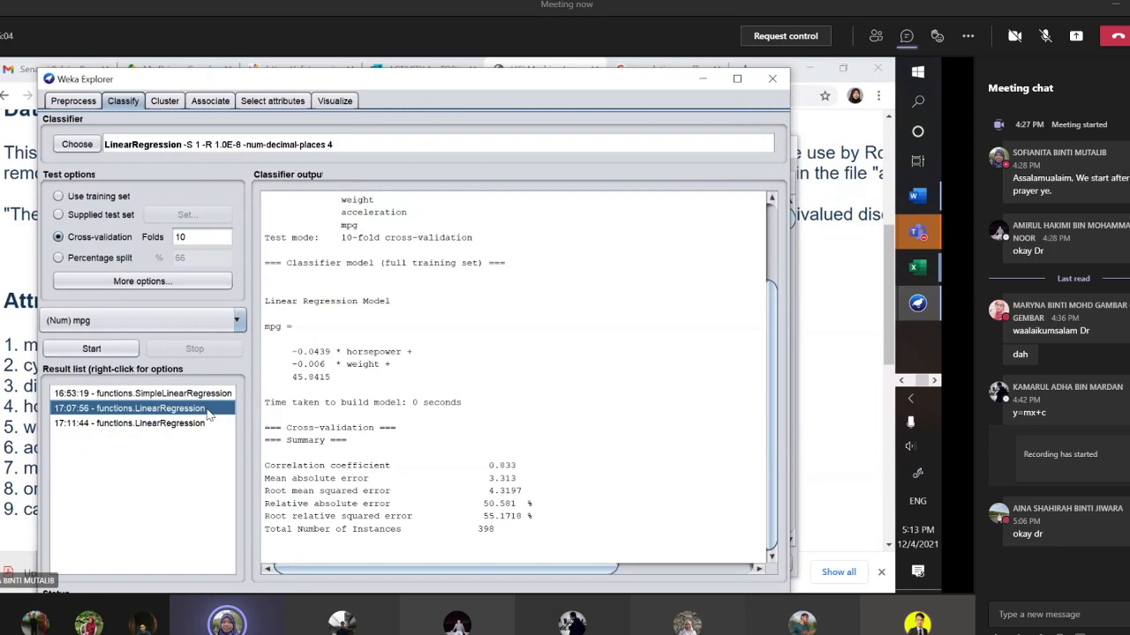
- Show the attribute selection options briefly, return to classification, and review both LinearRegression results once more, ending on the run without attribute selection
click(286, 101)
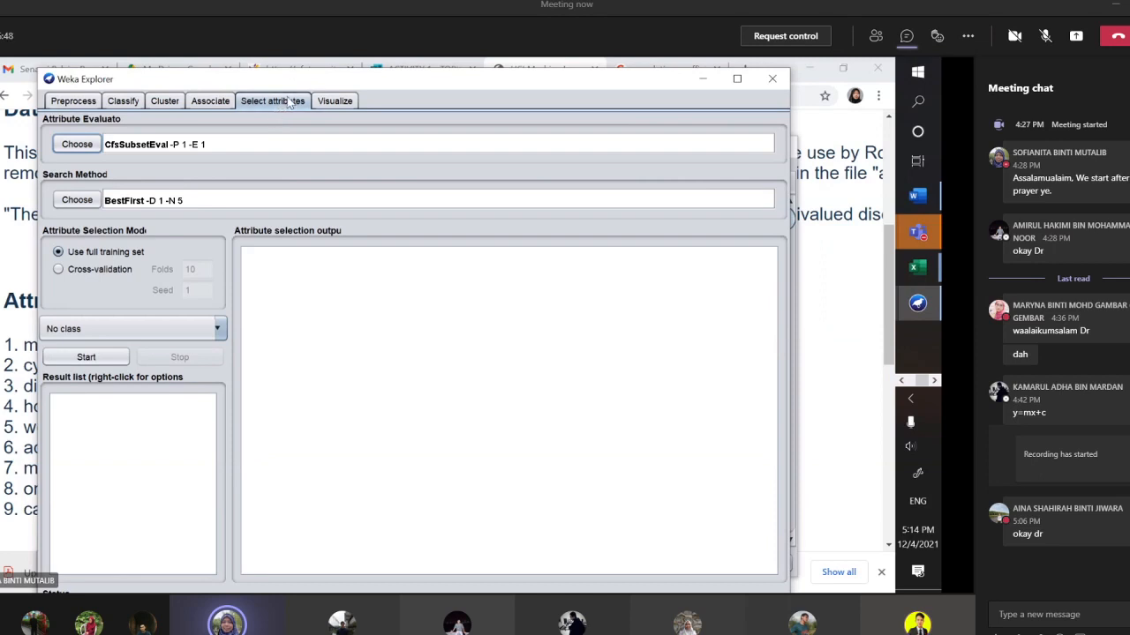
click(126, 103)
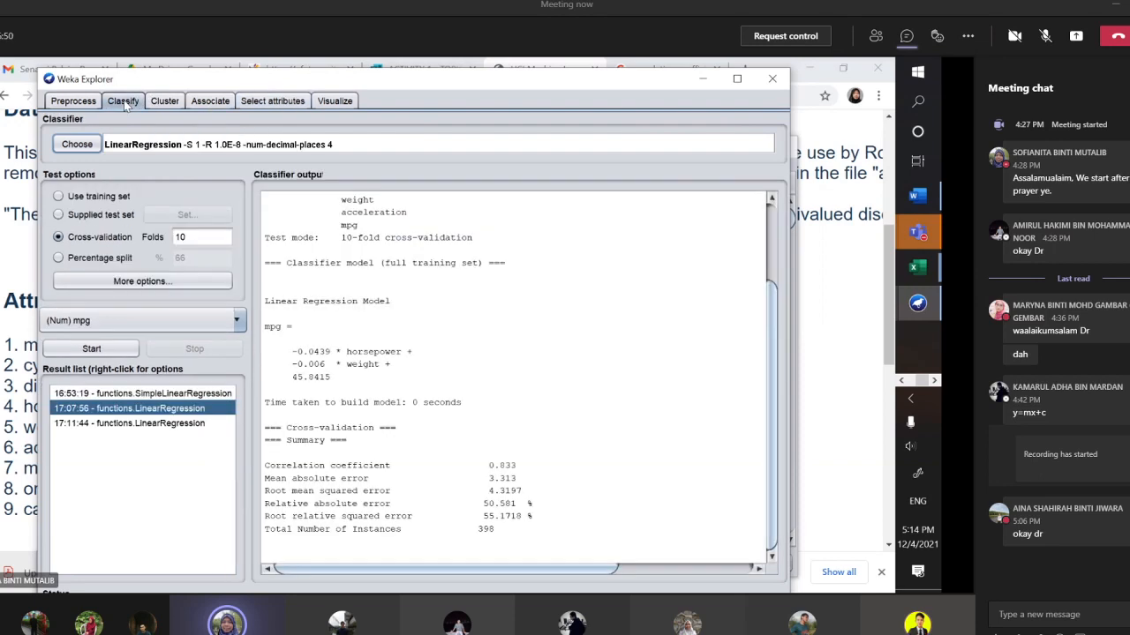
click(192, 423)
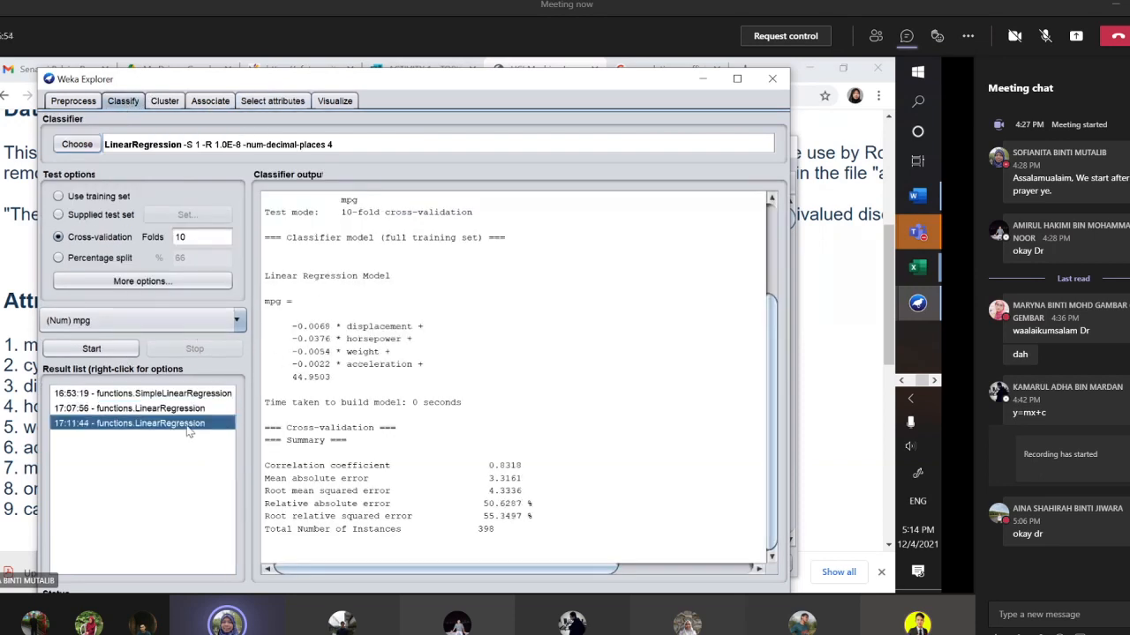
click(183, 410)
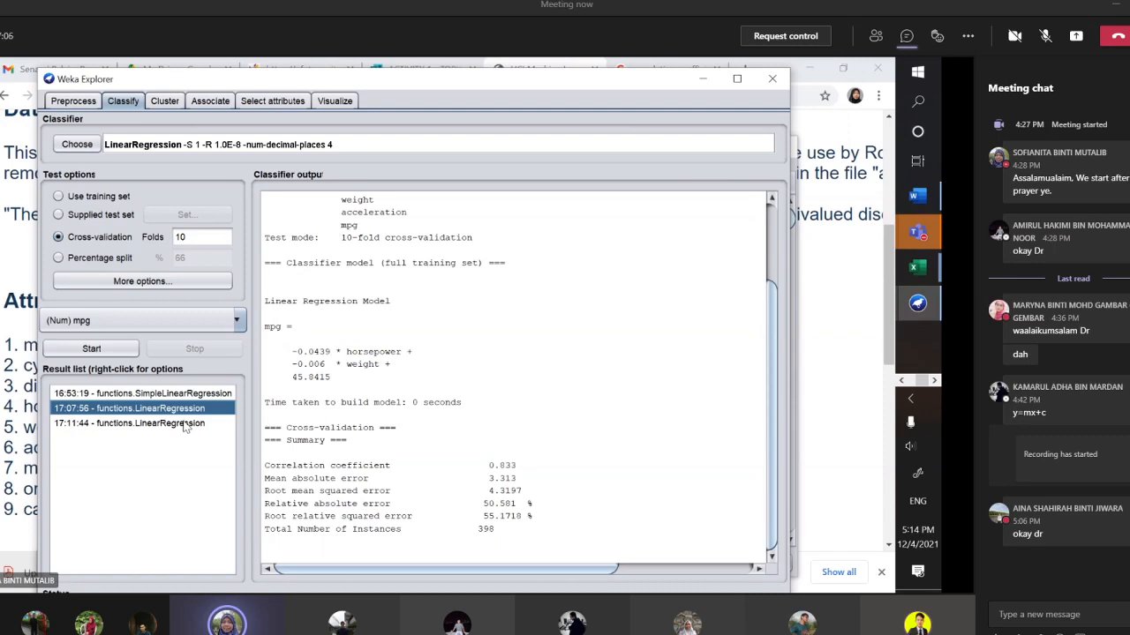
click(186, 428)
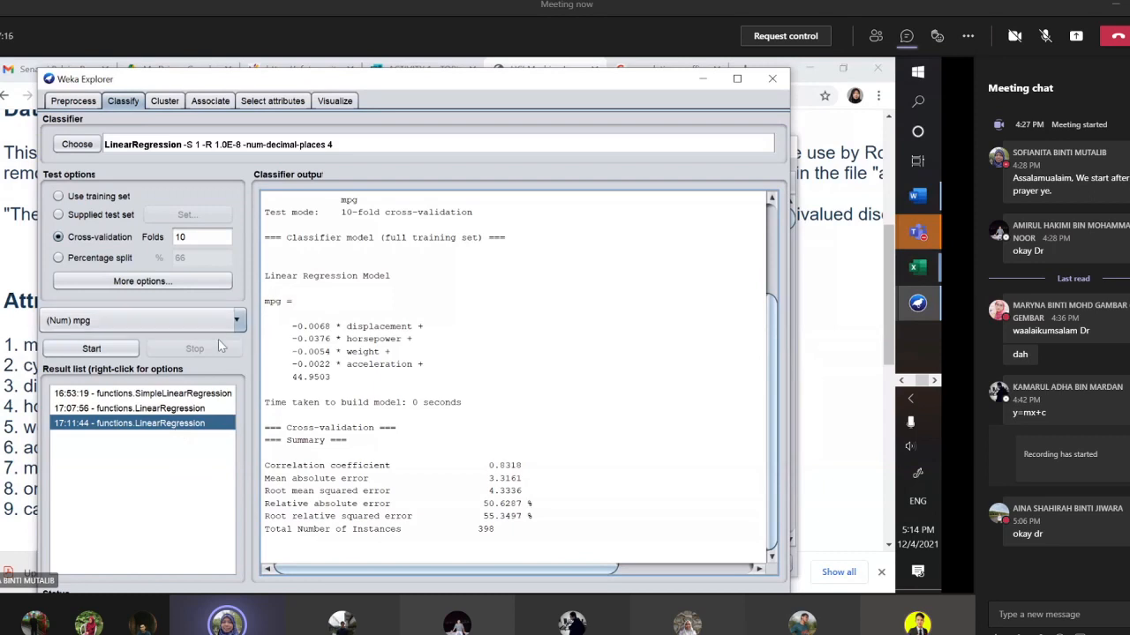
- Switch to the browser's Activity 1 - Topic 2: Simple Model form and review its introduction, student information section and Group question
click(529, 68)
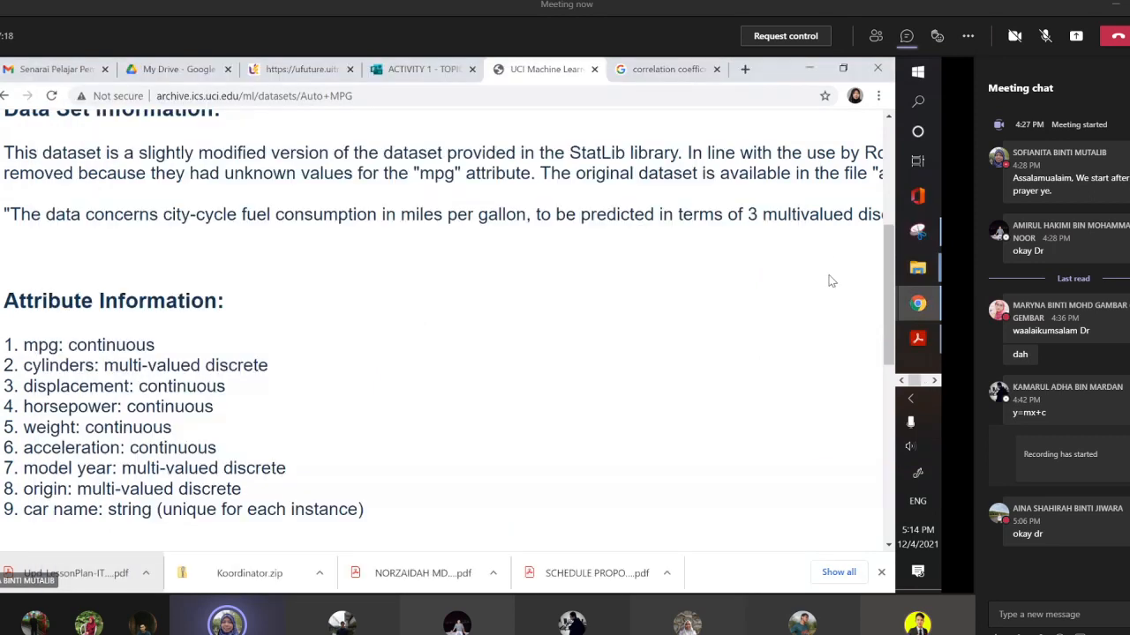
click(424, 69)
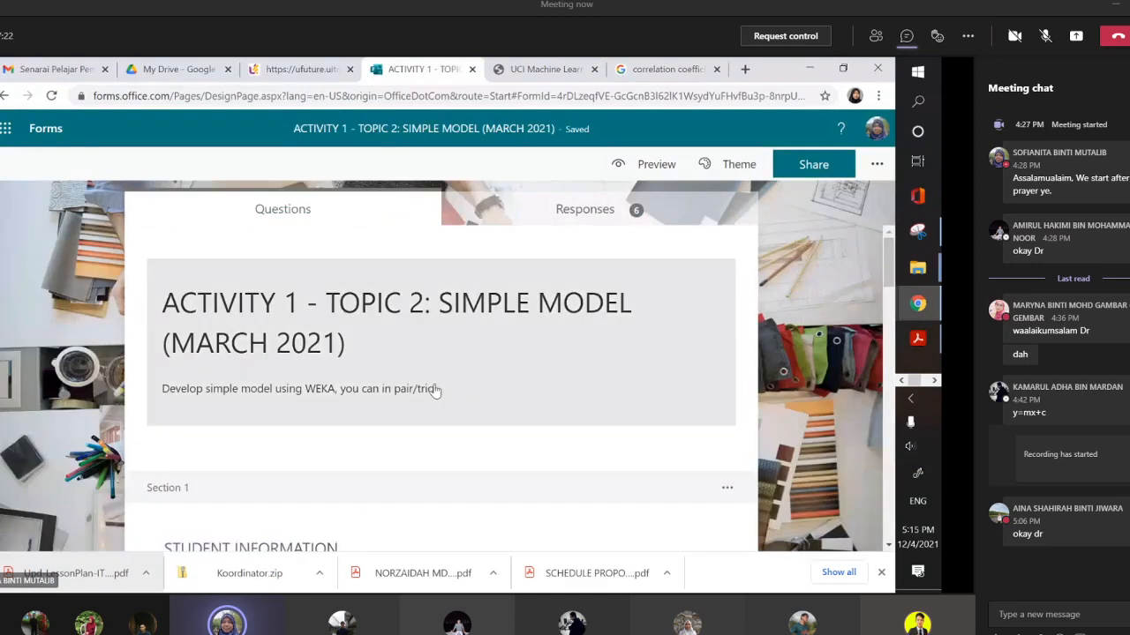
scroll(435, 391, down, 2)
scroll(435, 391, up, 1)
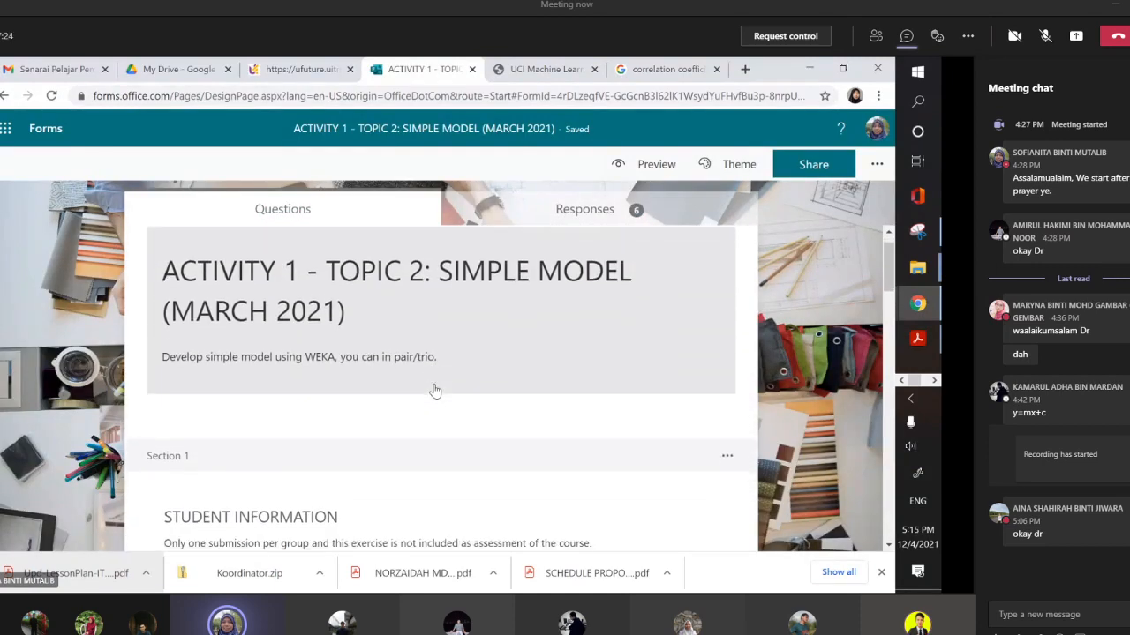
scroll(435, 391, down, 1)
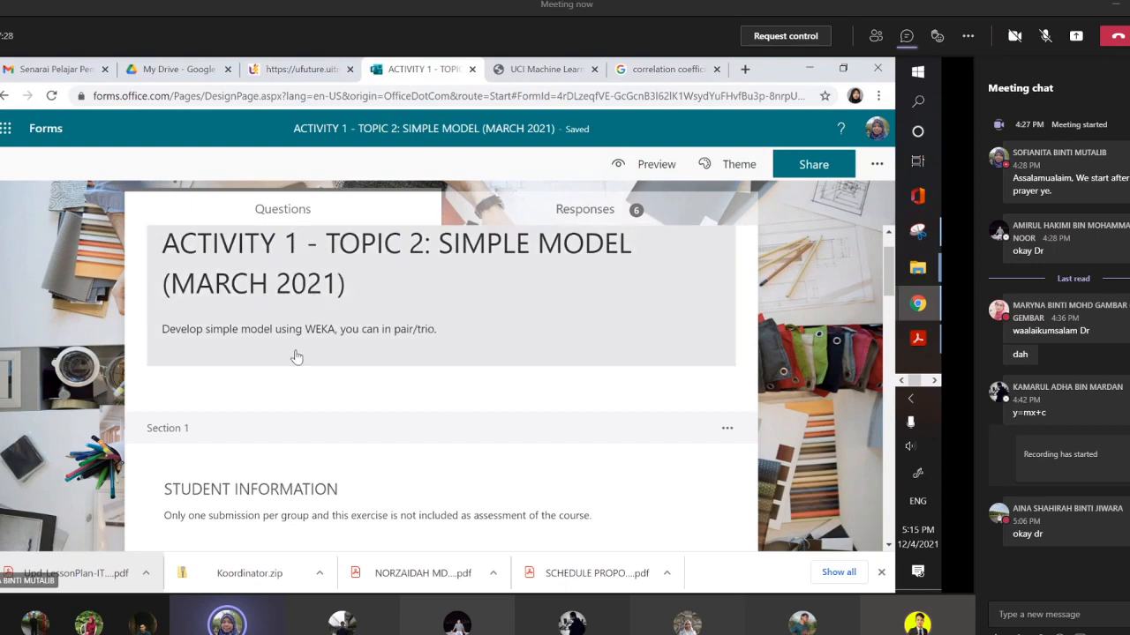
scroll(370, 311, down, 5)
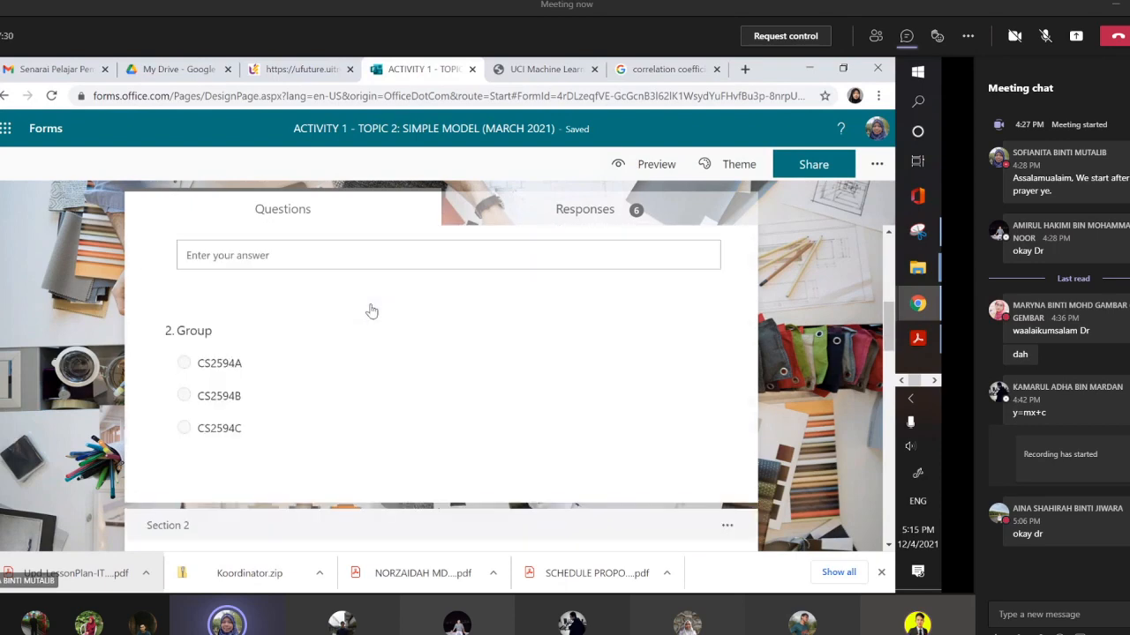
- Examine question 3's property dataset for predicting sellingPrice and its instruction to create a CSV file and open it in WEKA
scroll(370, 310, down, 5)
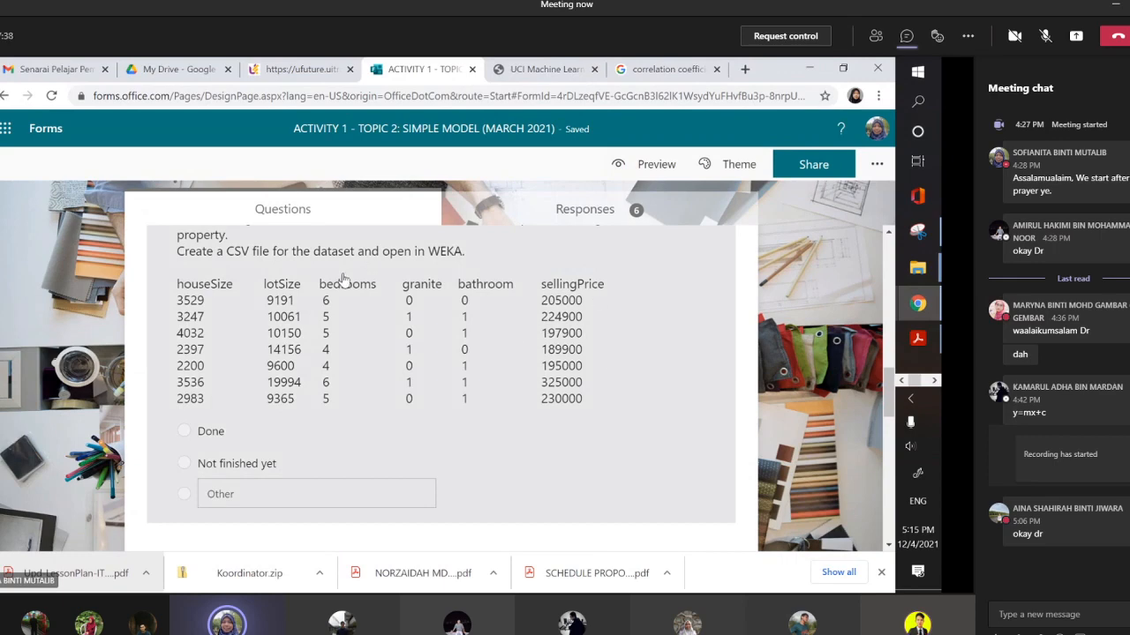
scroll(397, 344, down, 3)
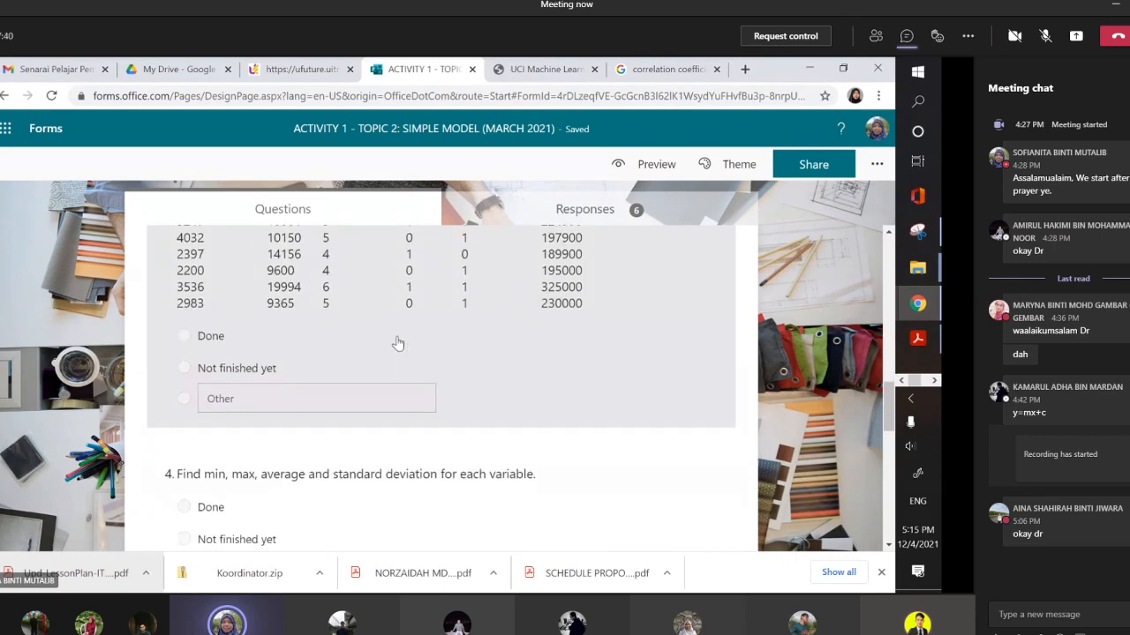
scroll(397, 345, up, 3)
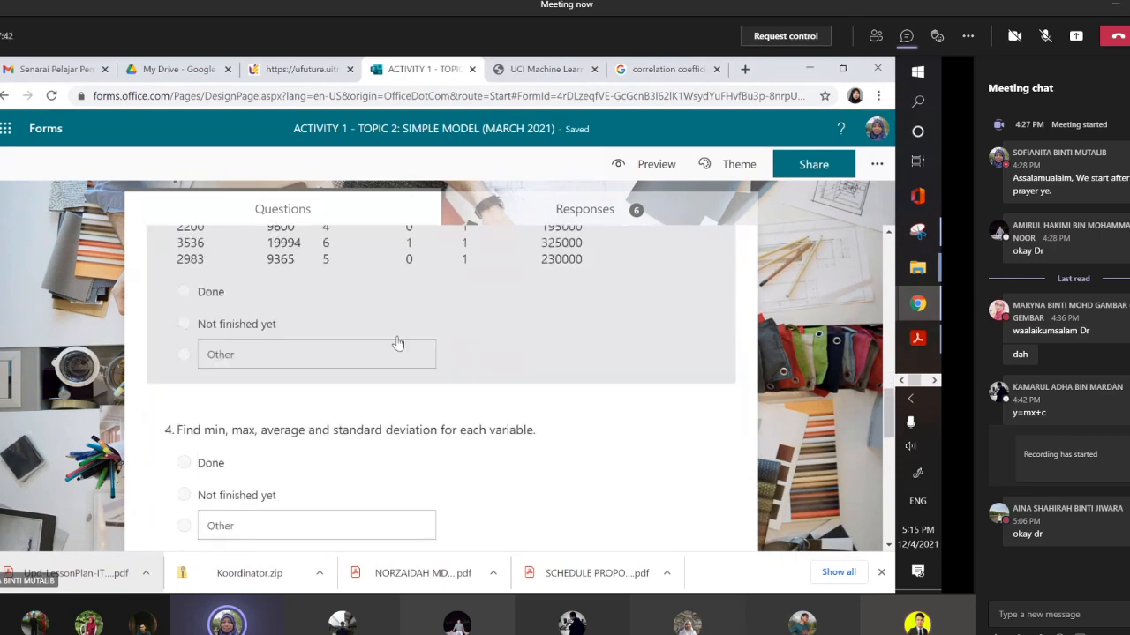
scroll(397, 342, up, 2)
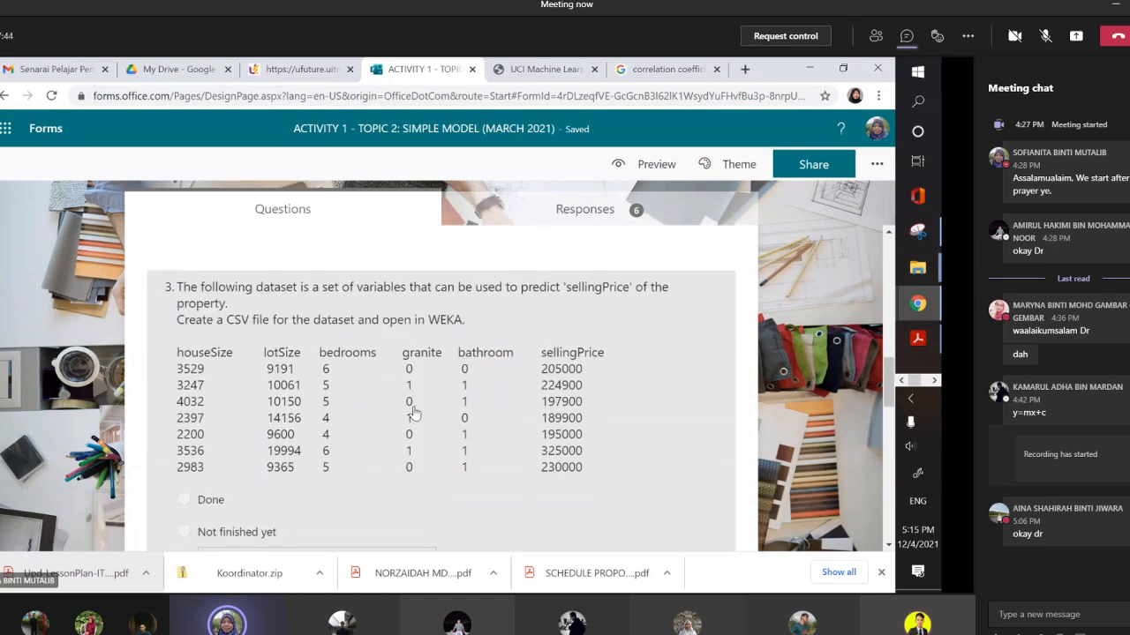
scroll(414, 411, down, 2)
scroll(413, 411, up, 1)
scroll(415, 412, up, 1)
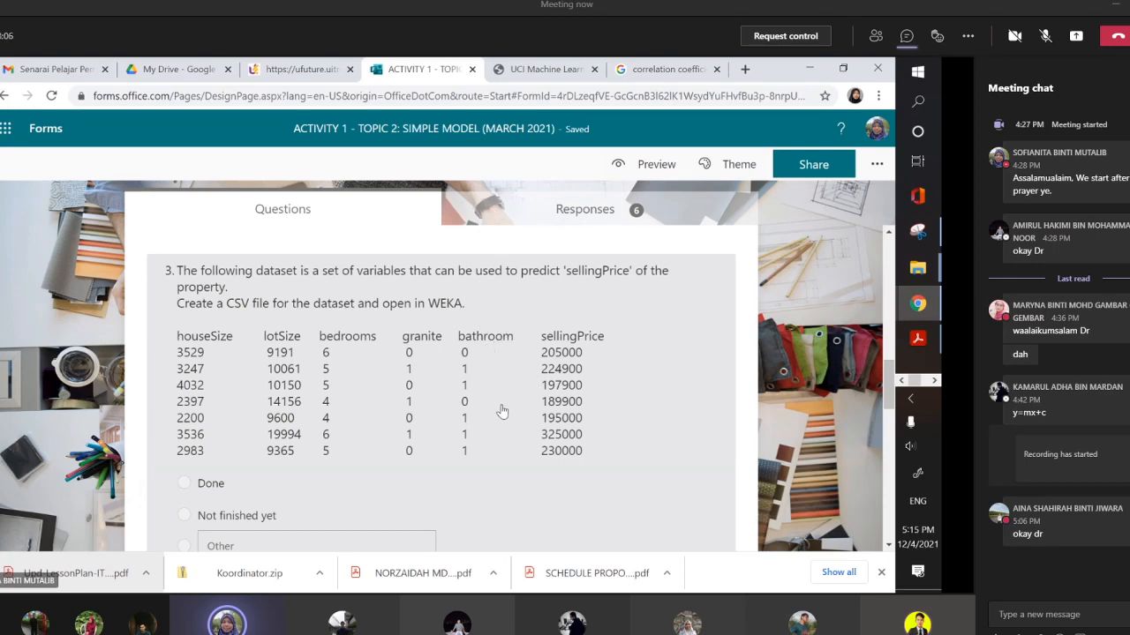
- Read questions 4 to 7 on descriptive statistics, regression with default settings and all features, and sellingPrice prediction, and return to Weka Explorer
scroll(503, 412, down, 4)
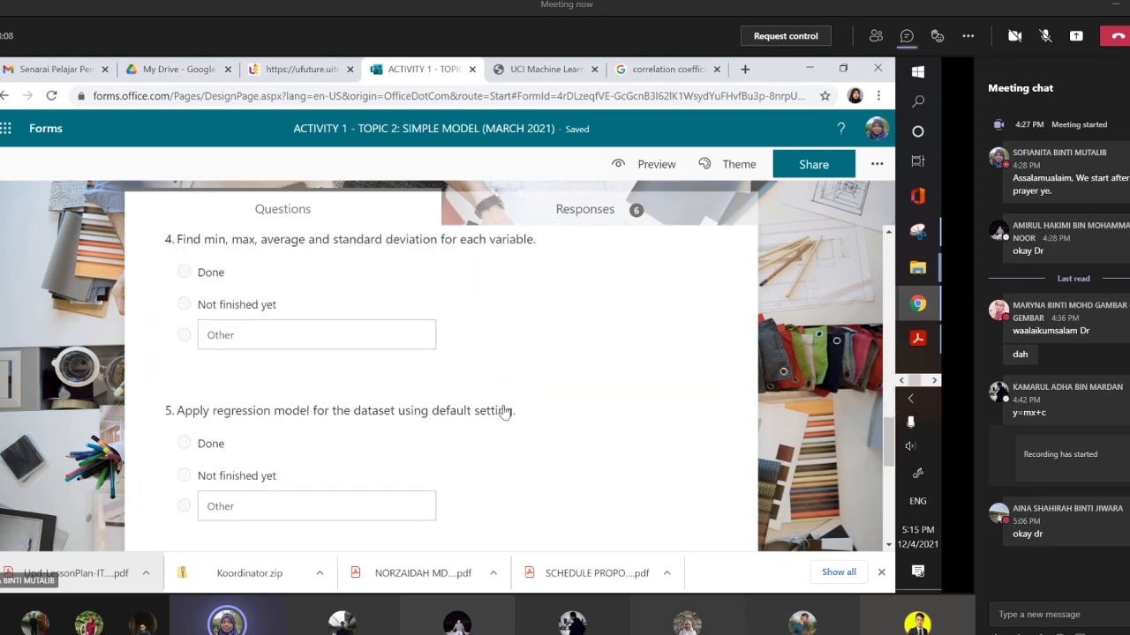
scroll(504, 412, down, 1)
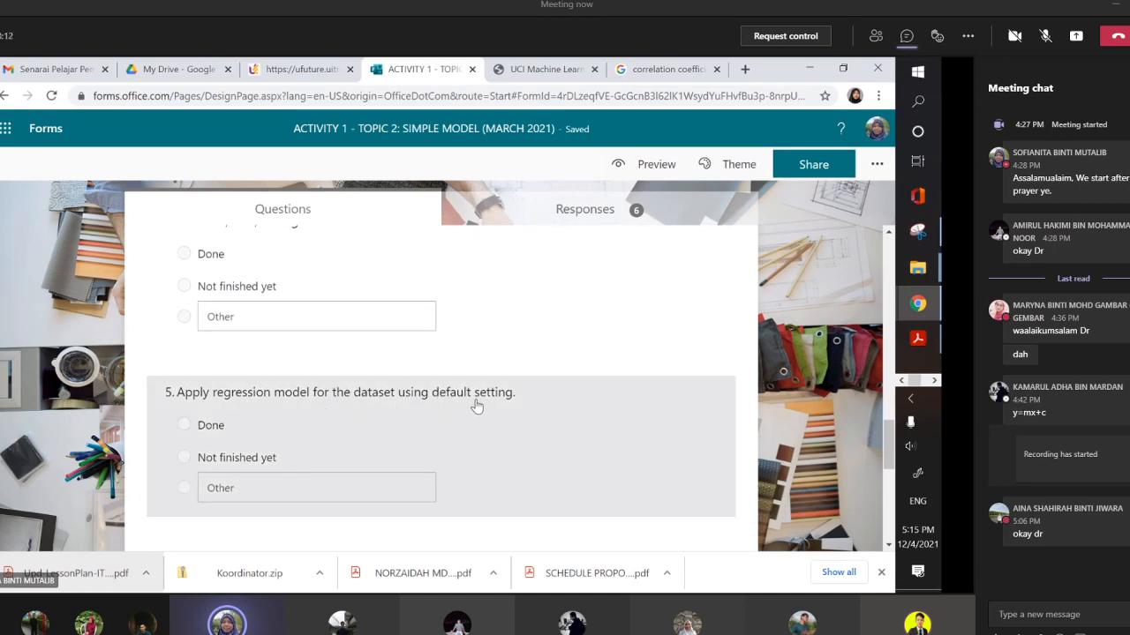
scroll(475, 410, down, 2)
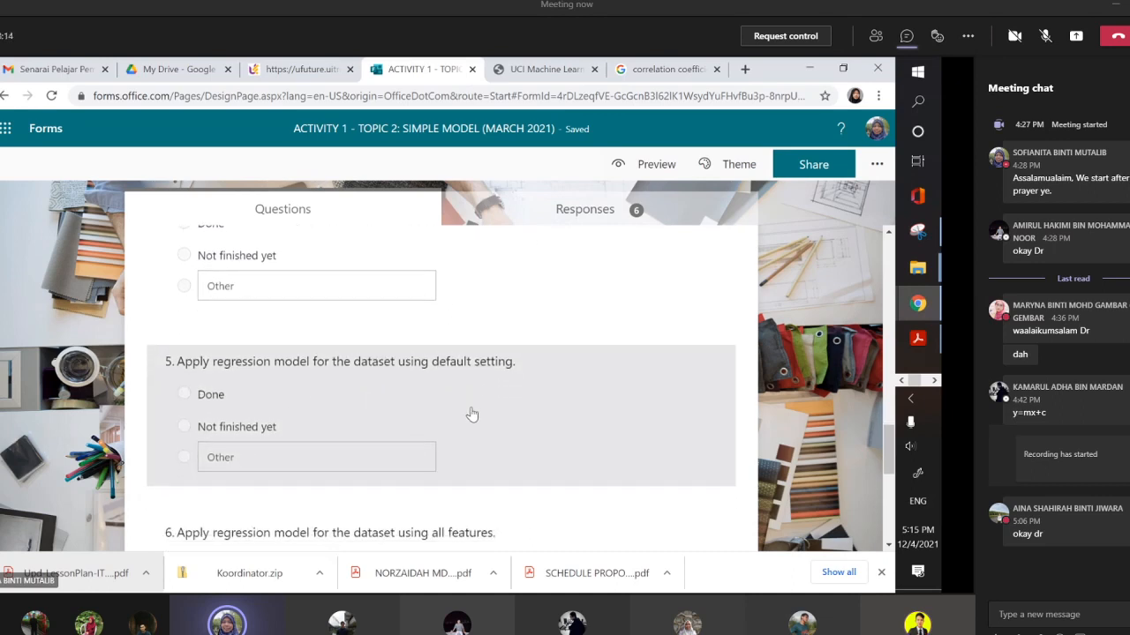
scroll(471, 414, down, 2)
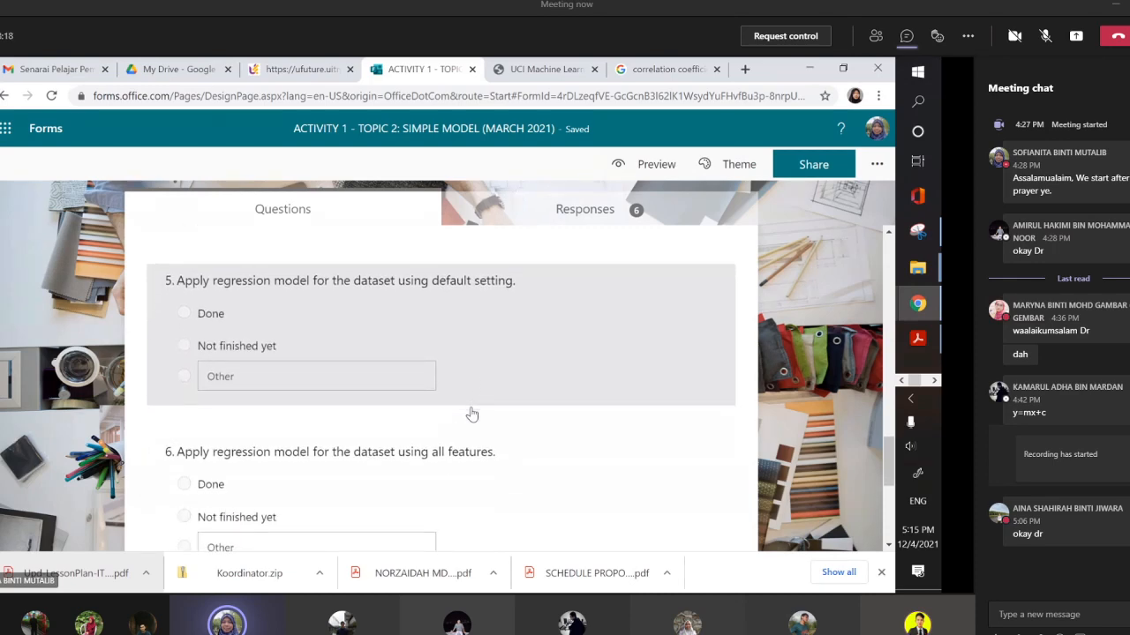
scroll(471, 414, up, 5)
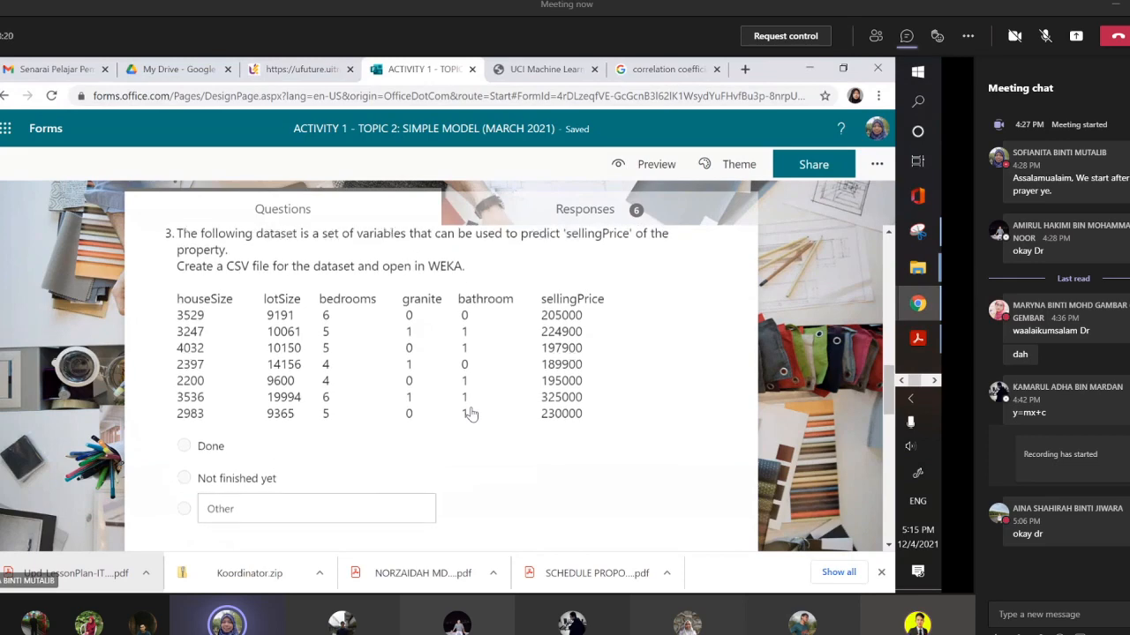
scroll(471, 414, down, 5)
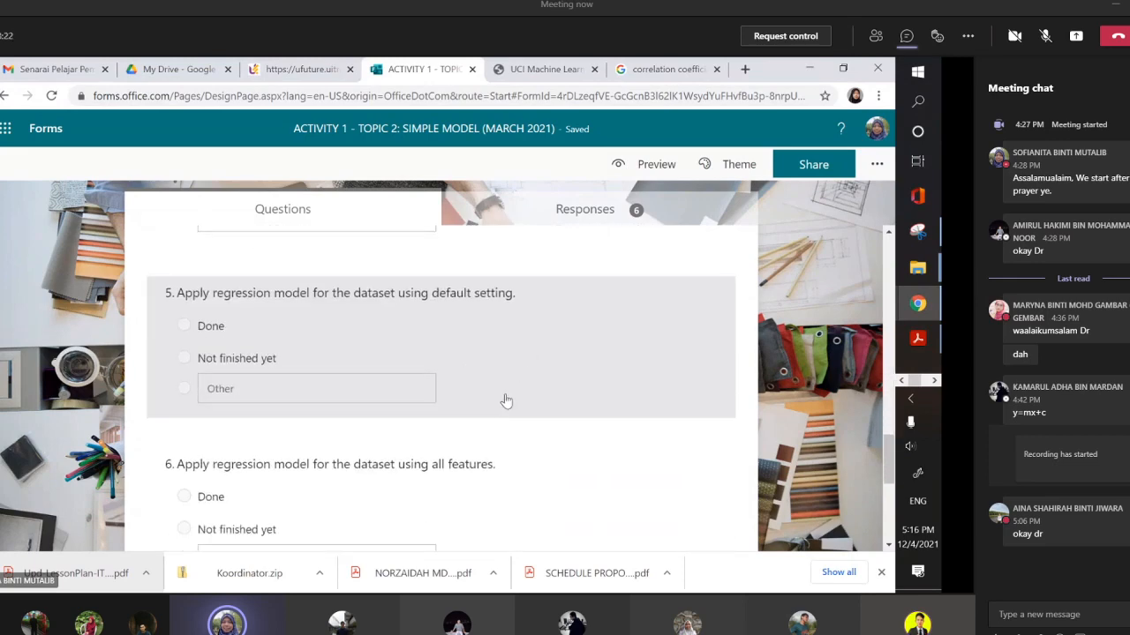
scroll(503, 402, down, 1)
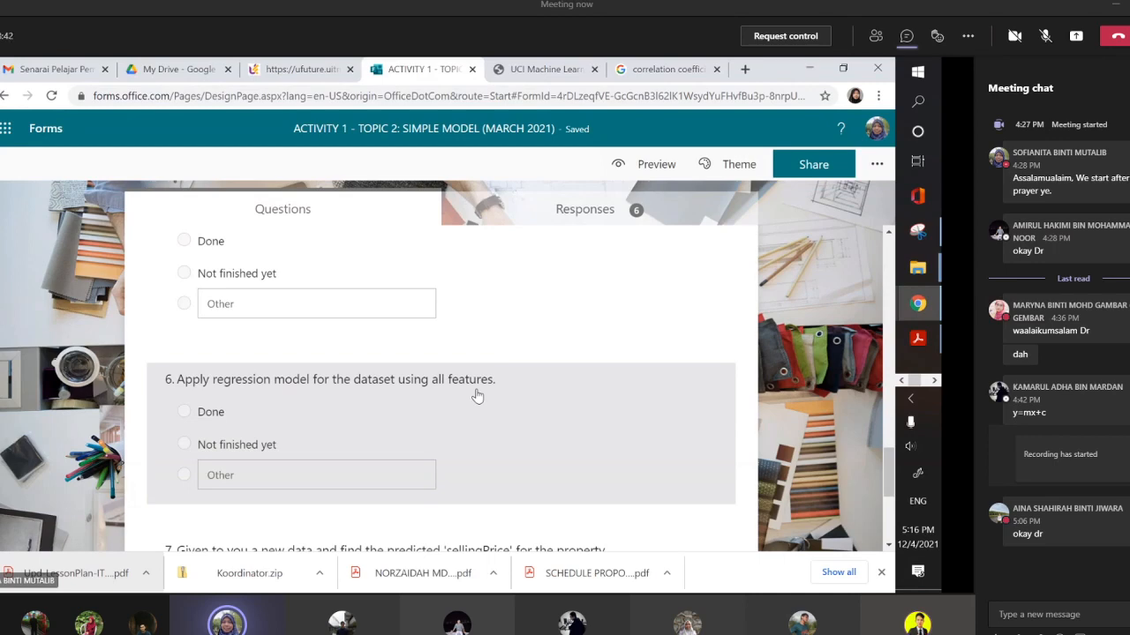
scroll(509, 425, down, 3)
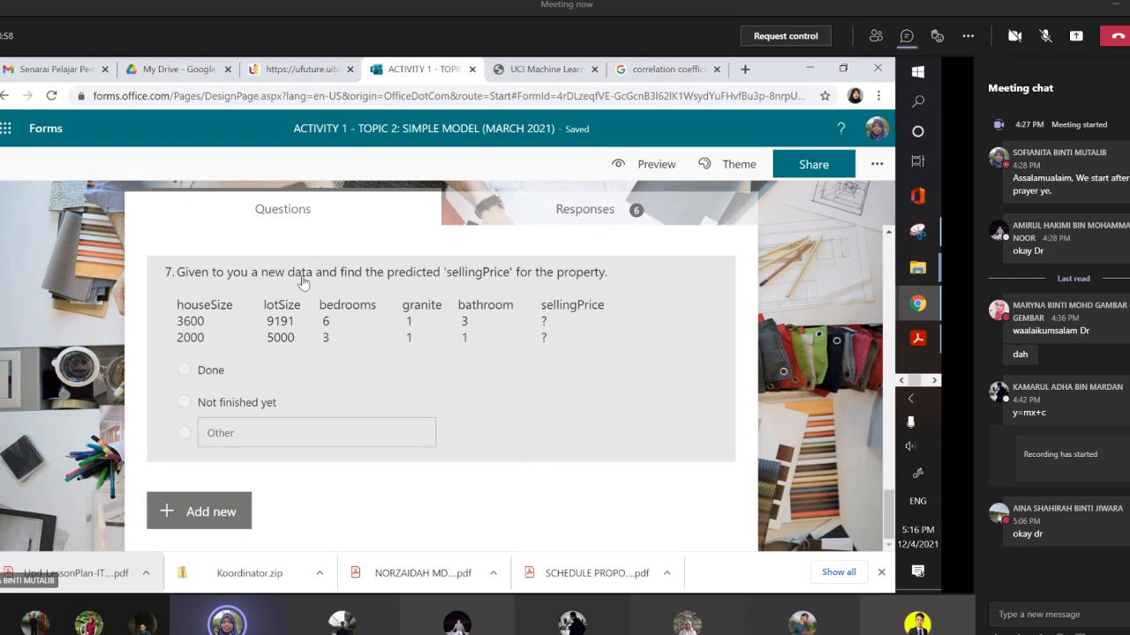
key(alt+Tab)
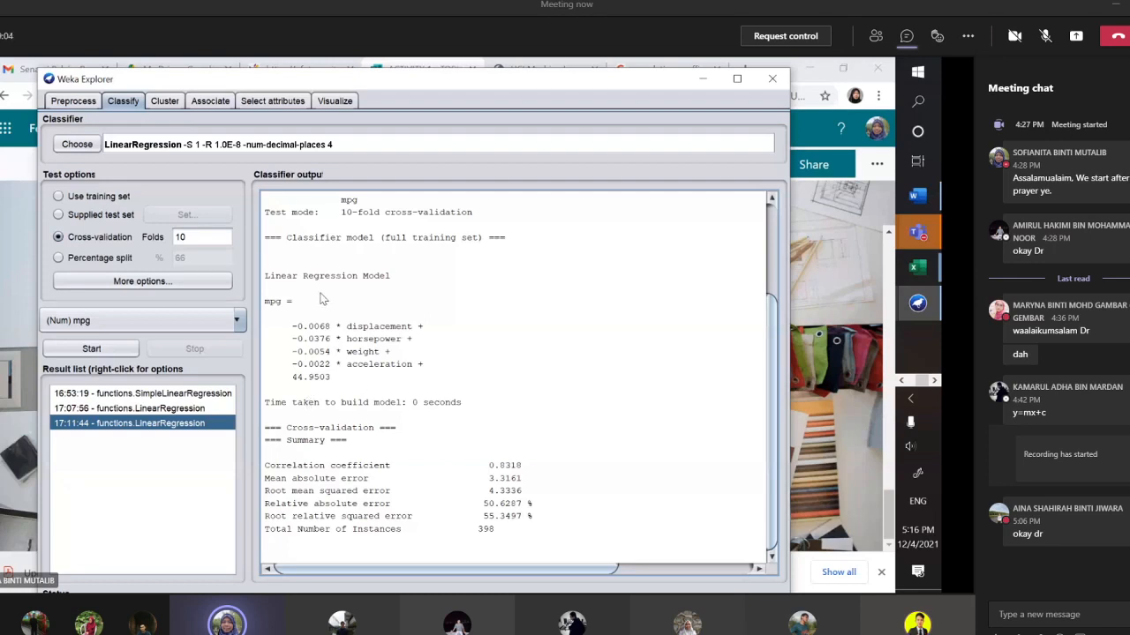
click(1047, 614)
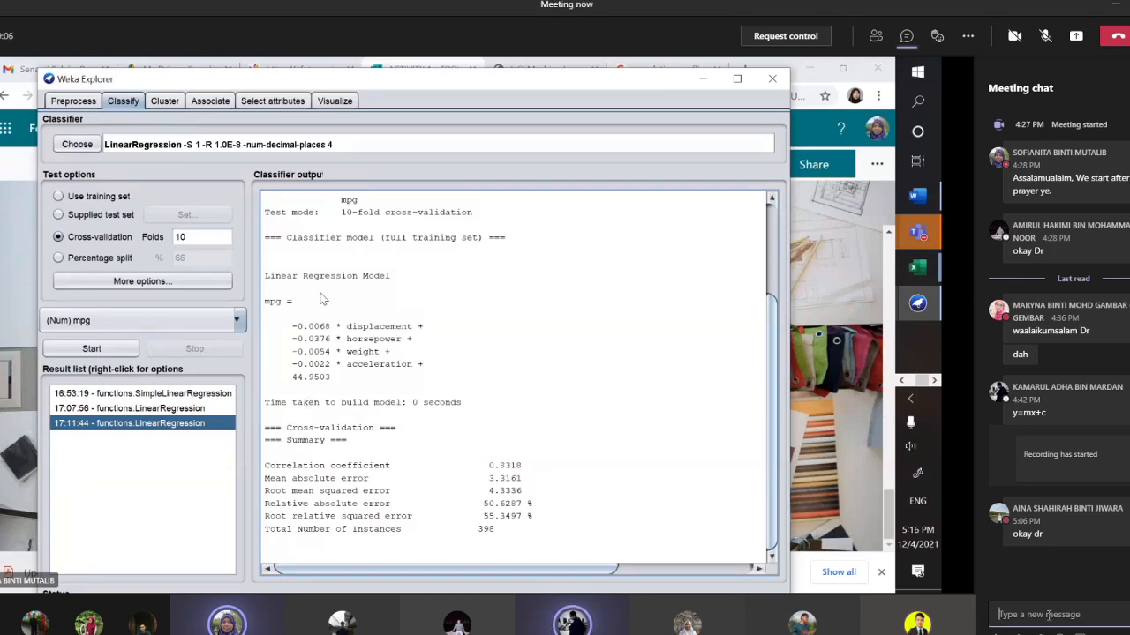
text(not sure)
key(Return)
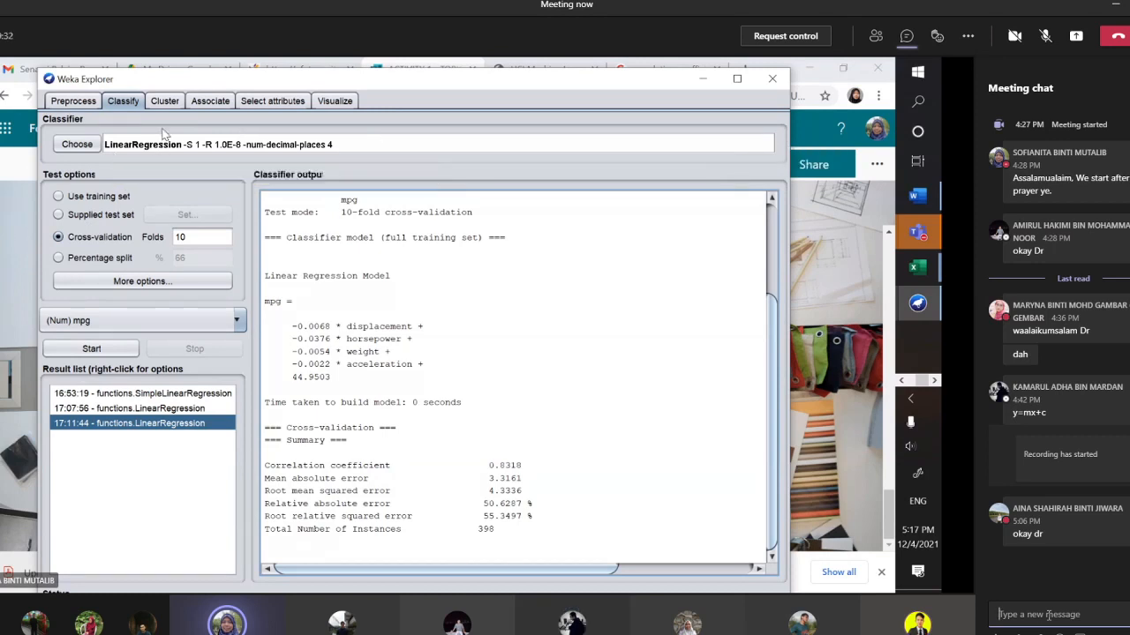
- Look through the available classifiers under functions and close the list, keeping LinearRegression as the classifier
click(92, 148)
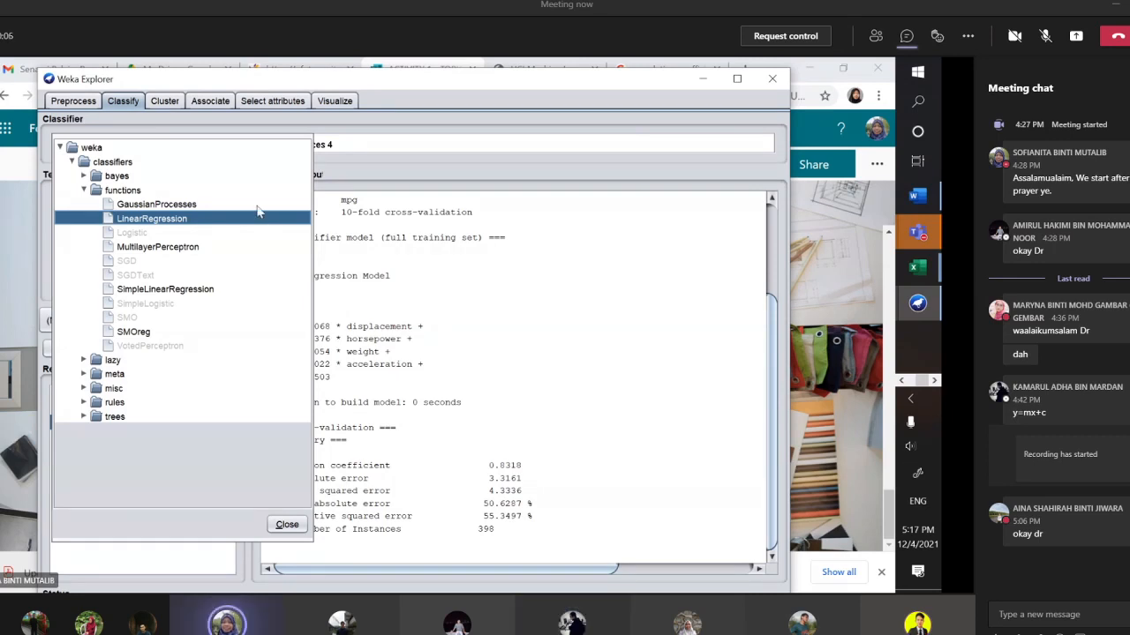
click(397, 285)
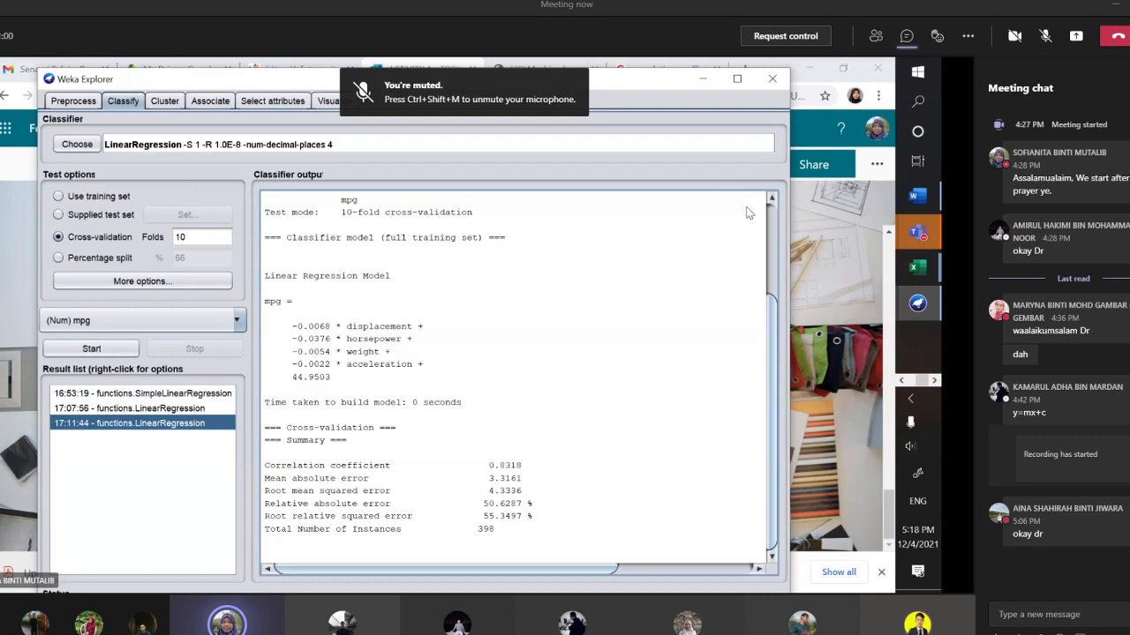
click(737, 79)
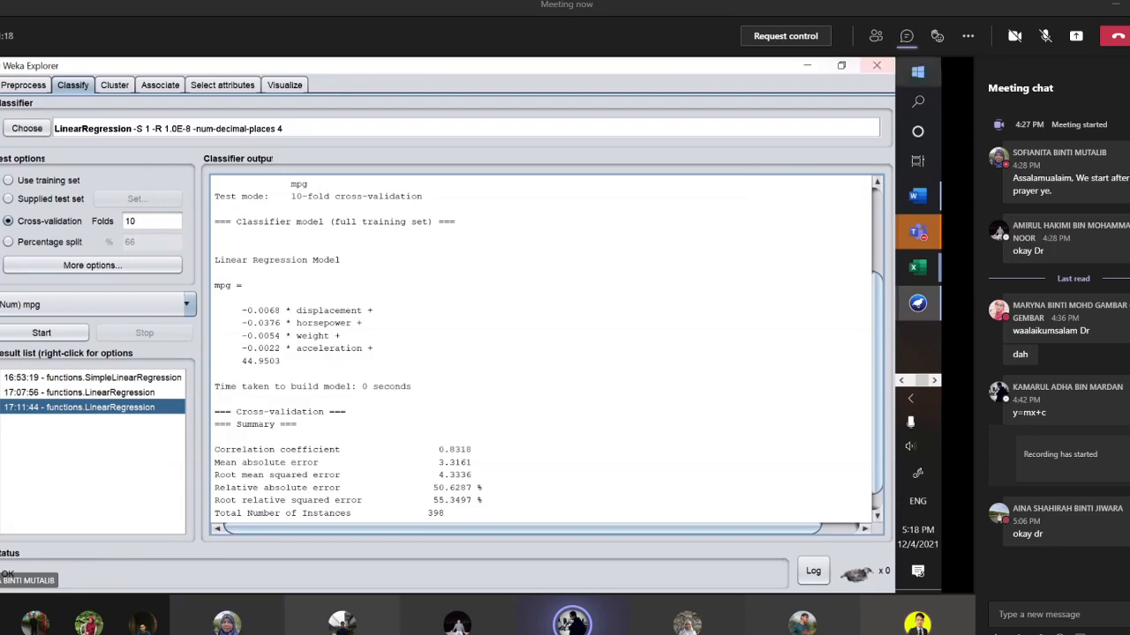
click(841, 66)
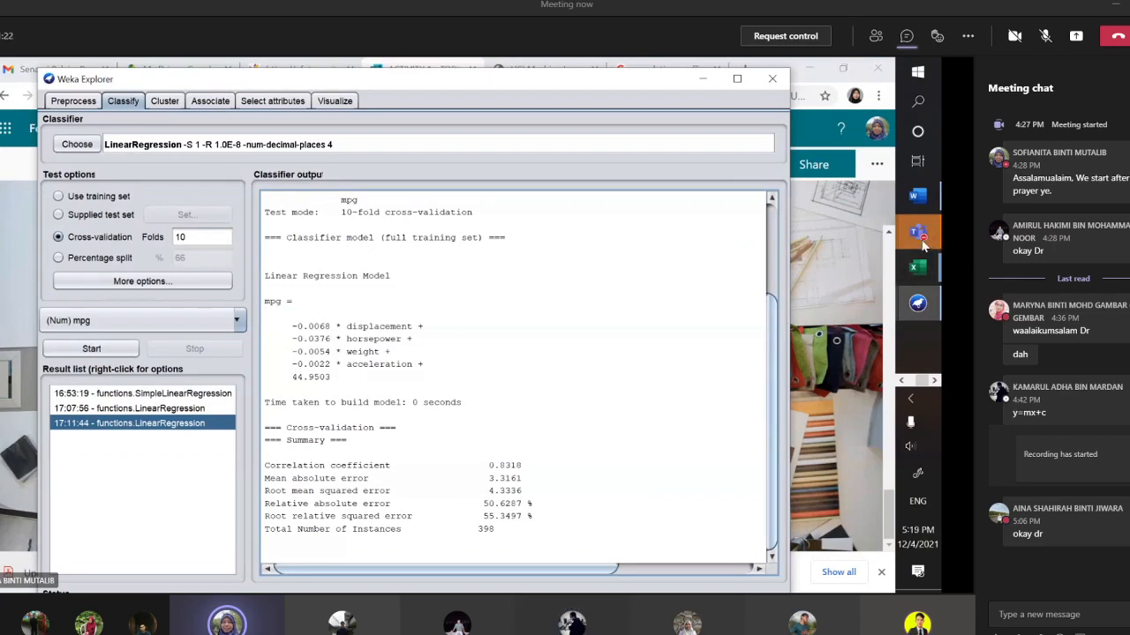
mouse_move(918, 234)
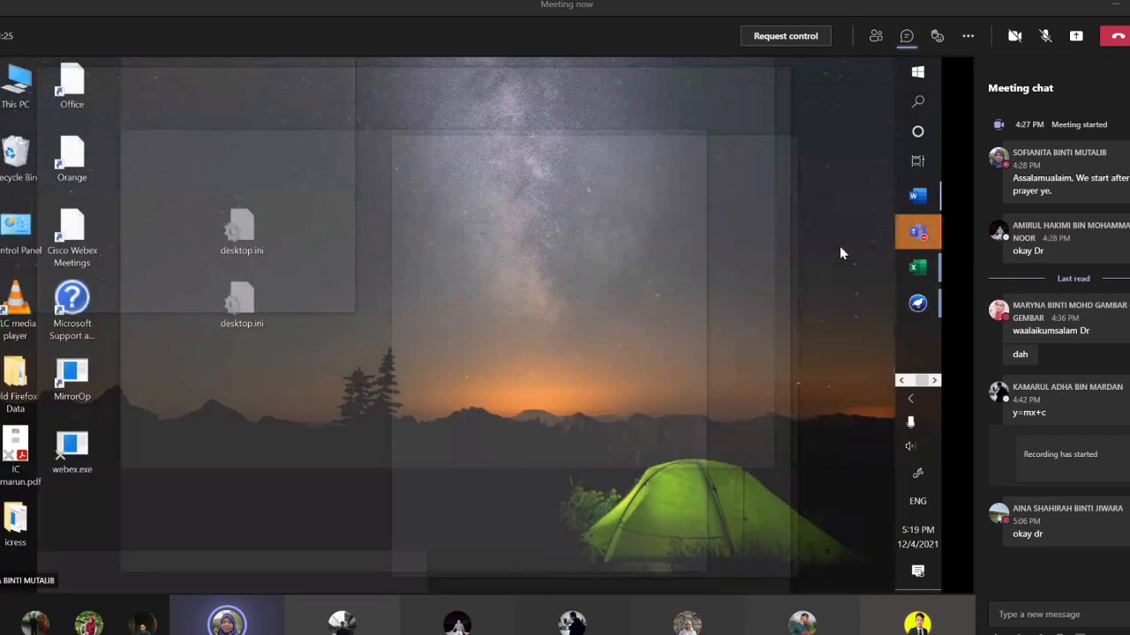
click(839, 246)
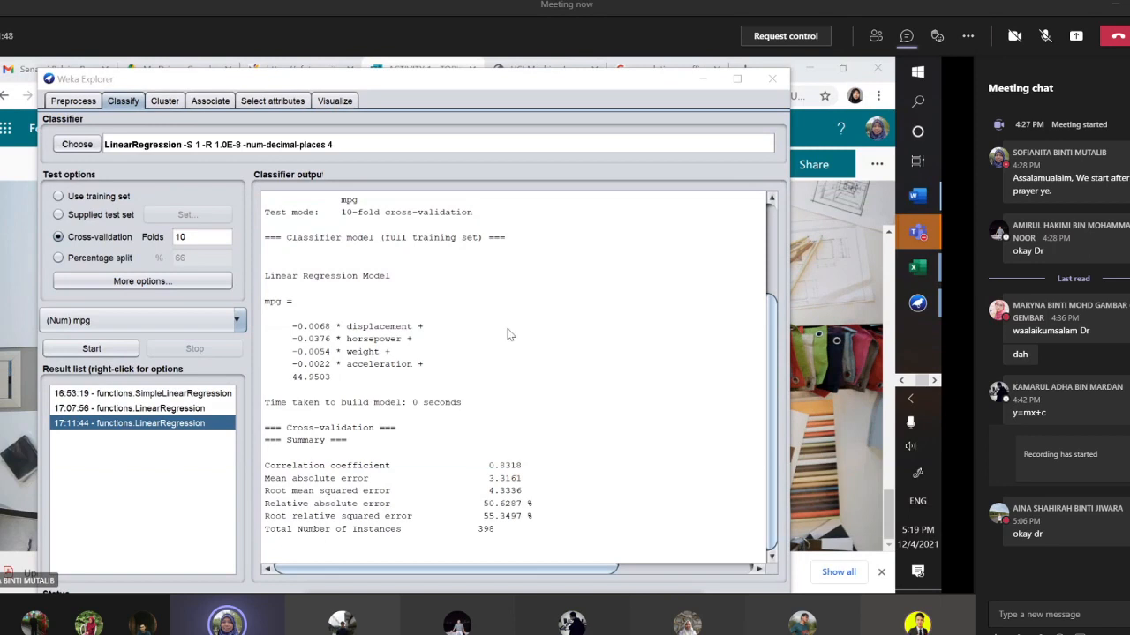
- Choose the MultilayerPerceptron classifier from functions and run it on mpg with its default options and 10-fold cross-validation
click(76, 144)
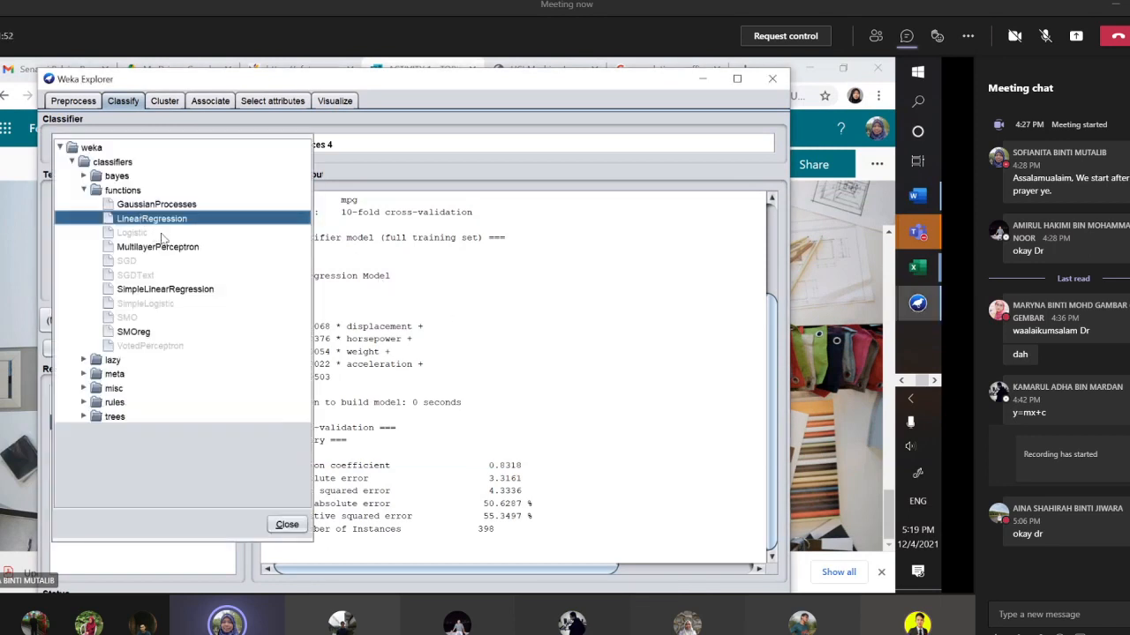
mouse_move(171, 252)
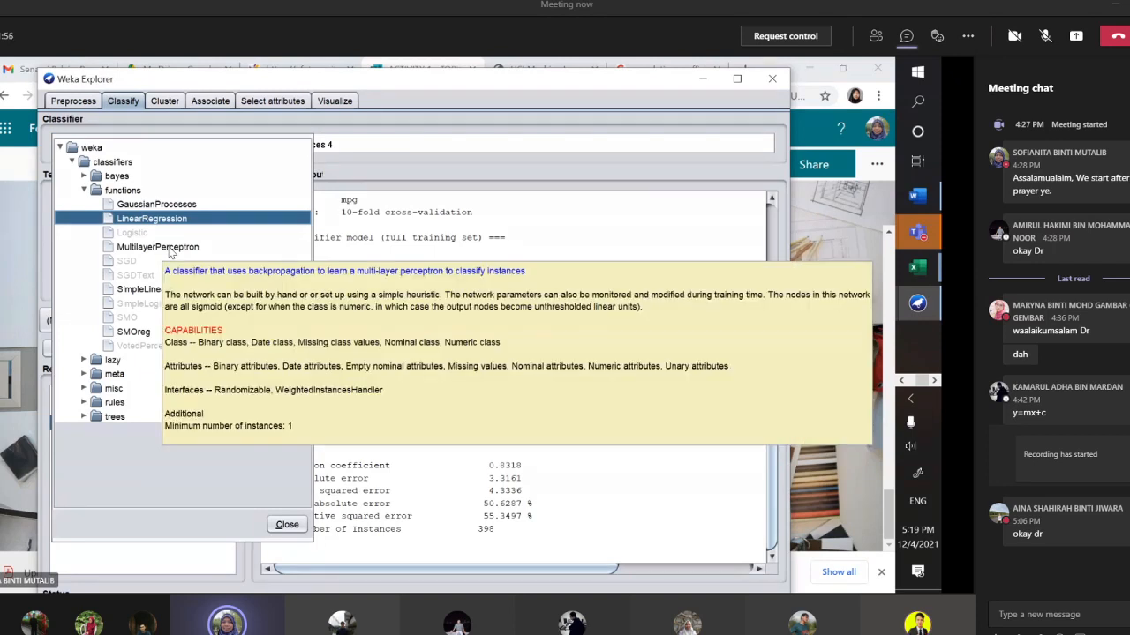
click(163, 249)
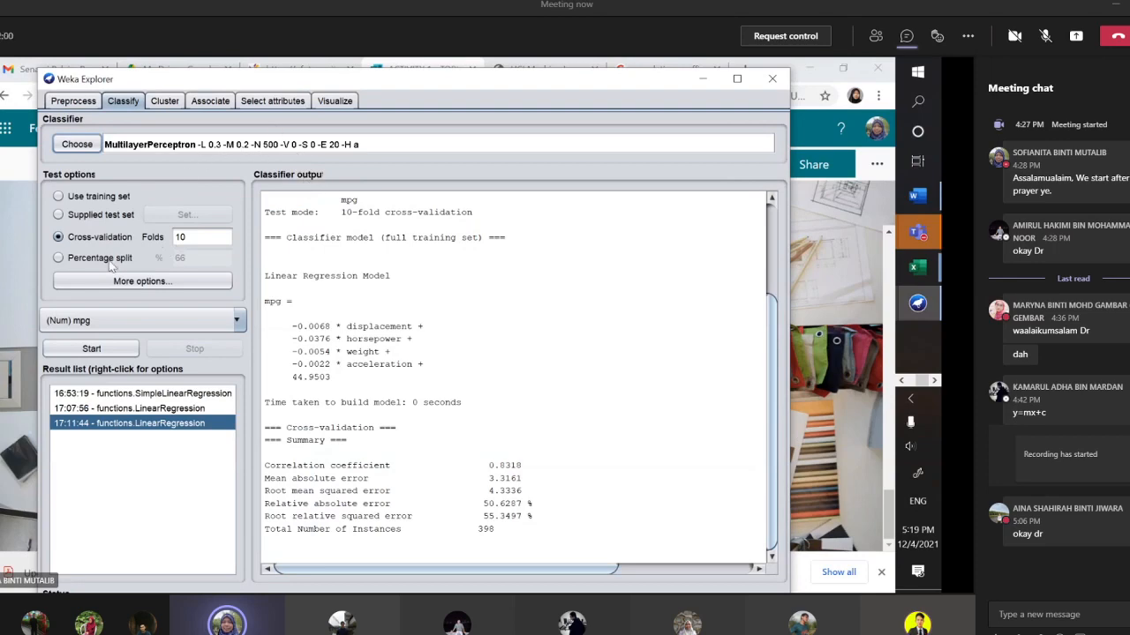
click(92, 349)
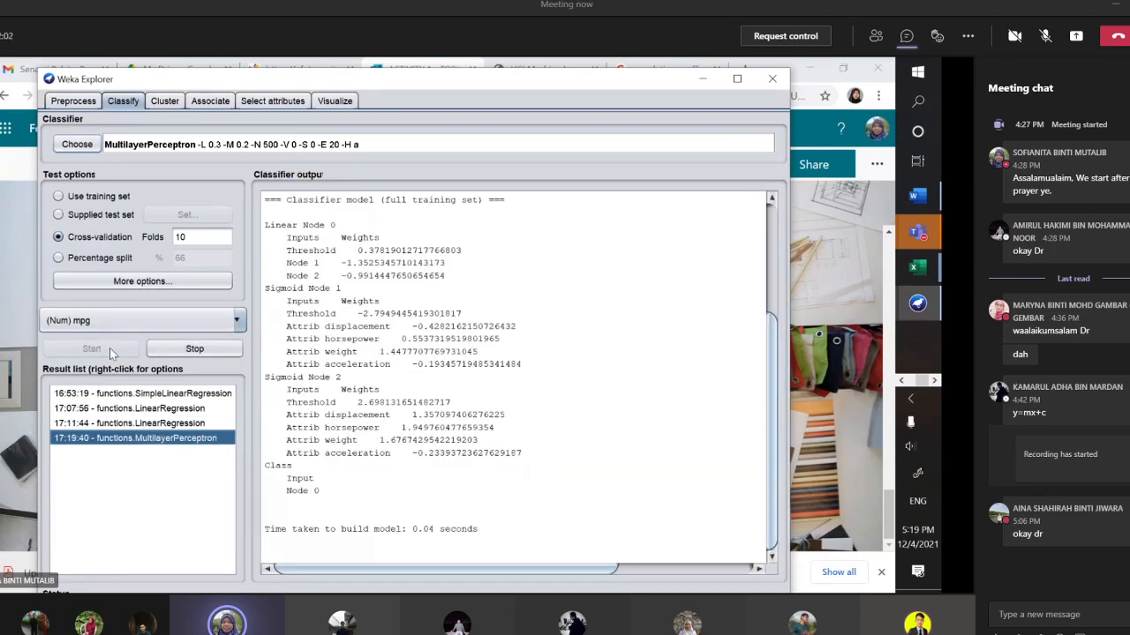
- Examine the MultilayerPerceptron node weights and cross-validation errors, and compare them with the LinearRegression result without attribute selection
scroll(398, 327, up, 1)
scroll(397, 327, up, 2)
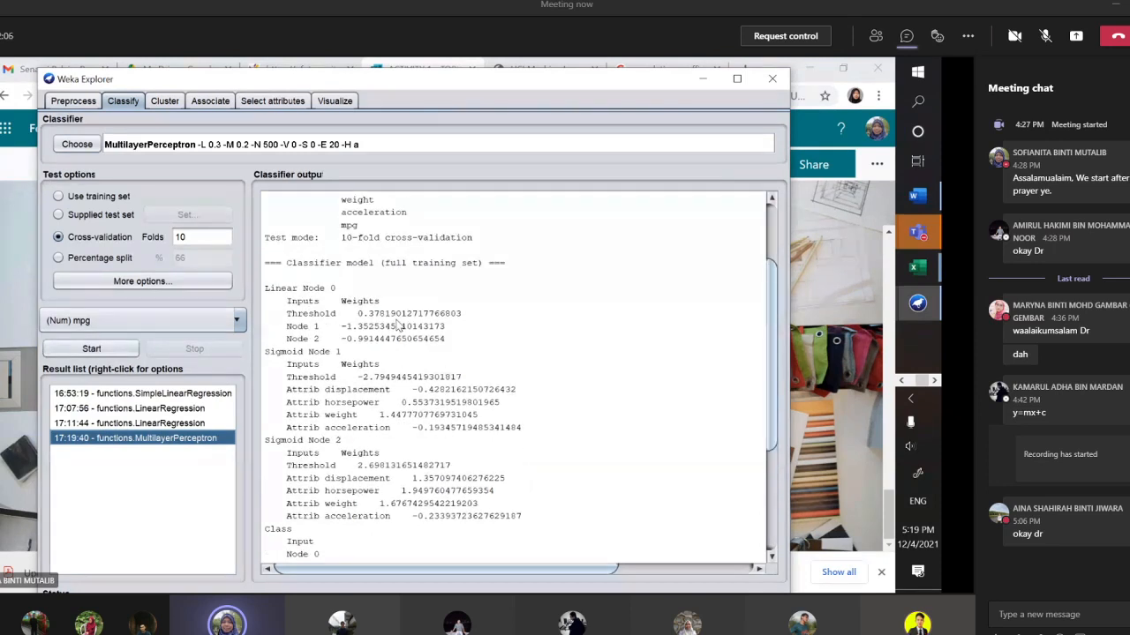
scroll(397, 327, down, 3)
scroll(397, 326, up, 2)
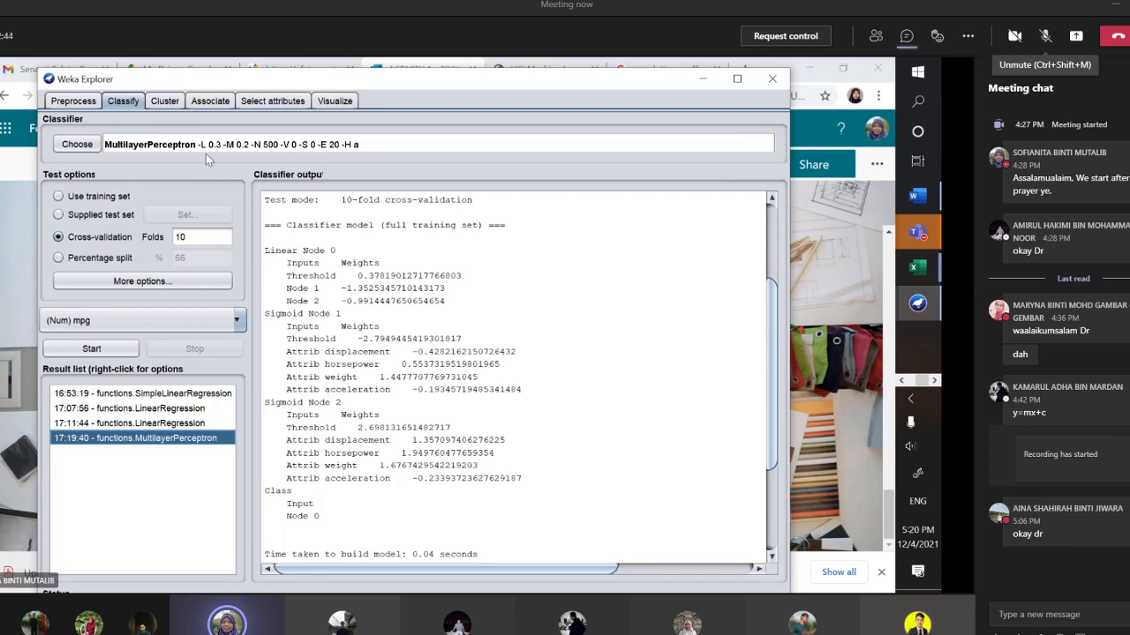
scroll(395, 374, down, 4)
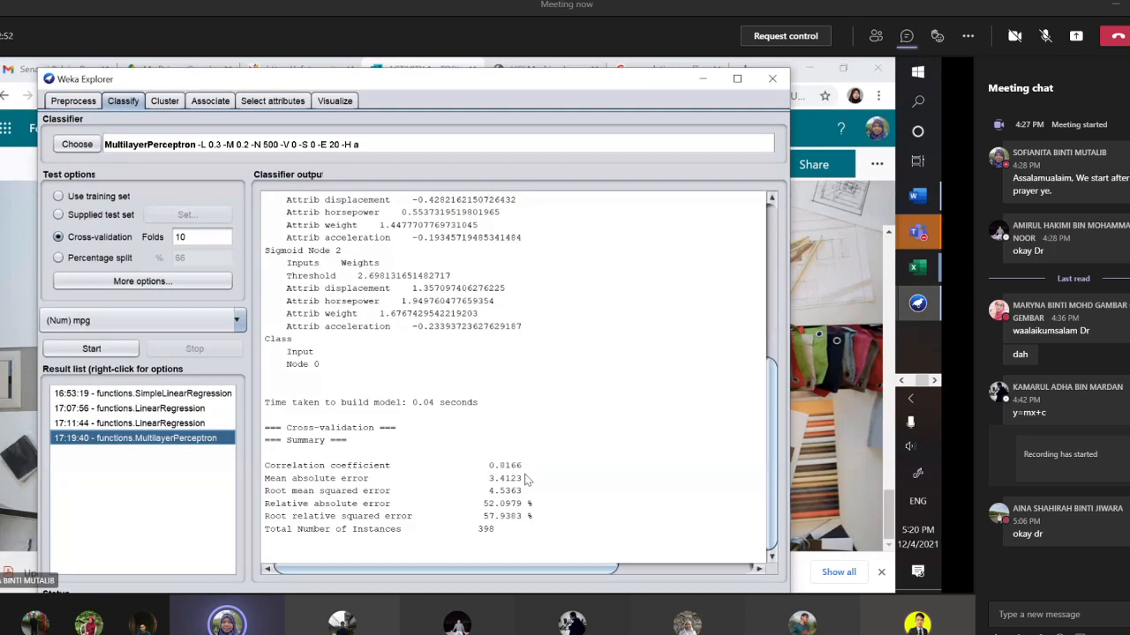
click(170, 424)
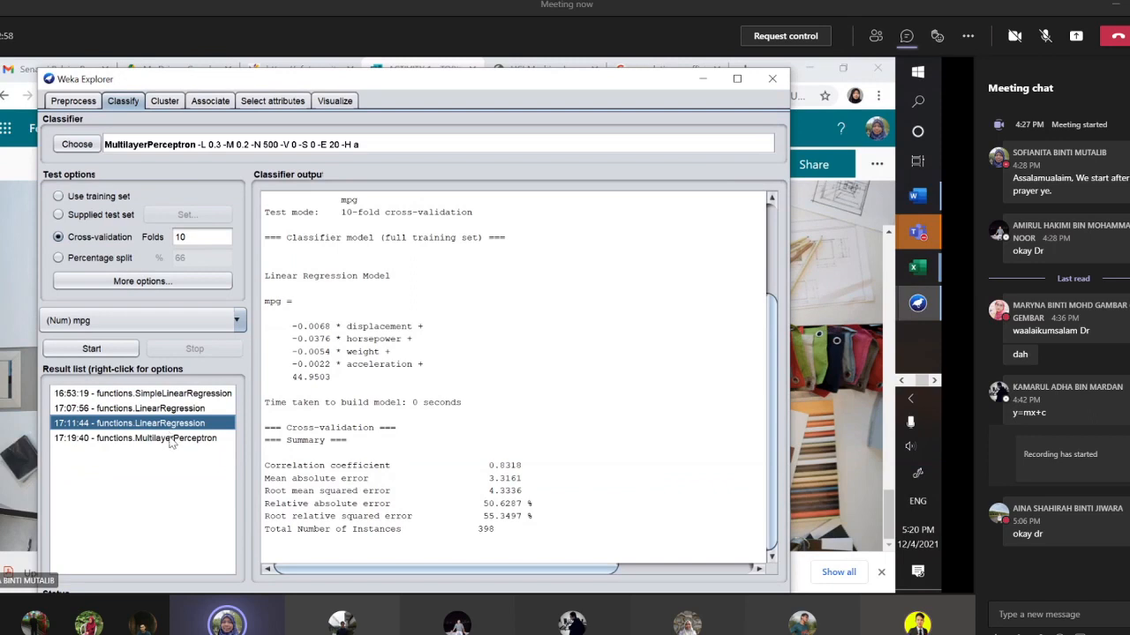
- Compare the MultilayerPerceptron cross-validation summary with that of the LinearRegression run without attribute selection
click(171, 440)
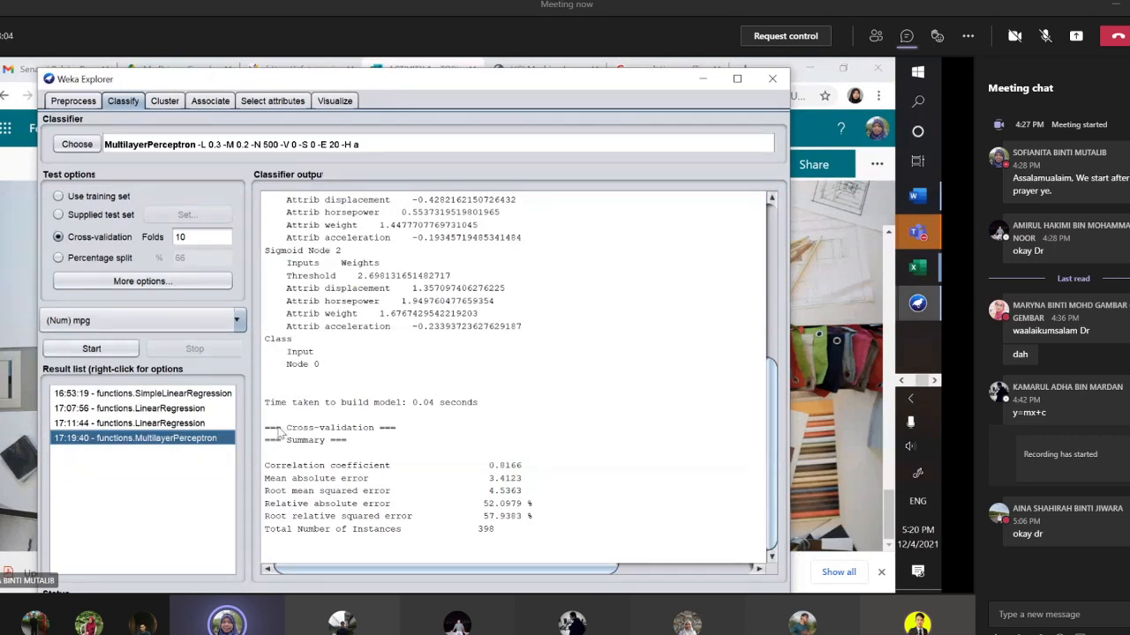
click(199, 425)
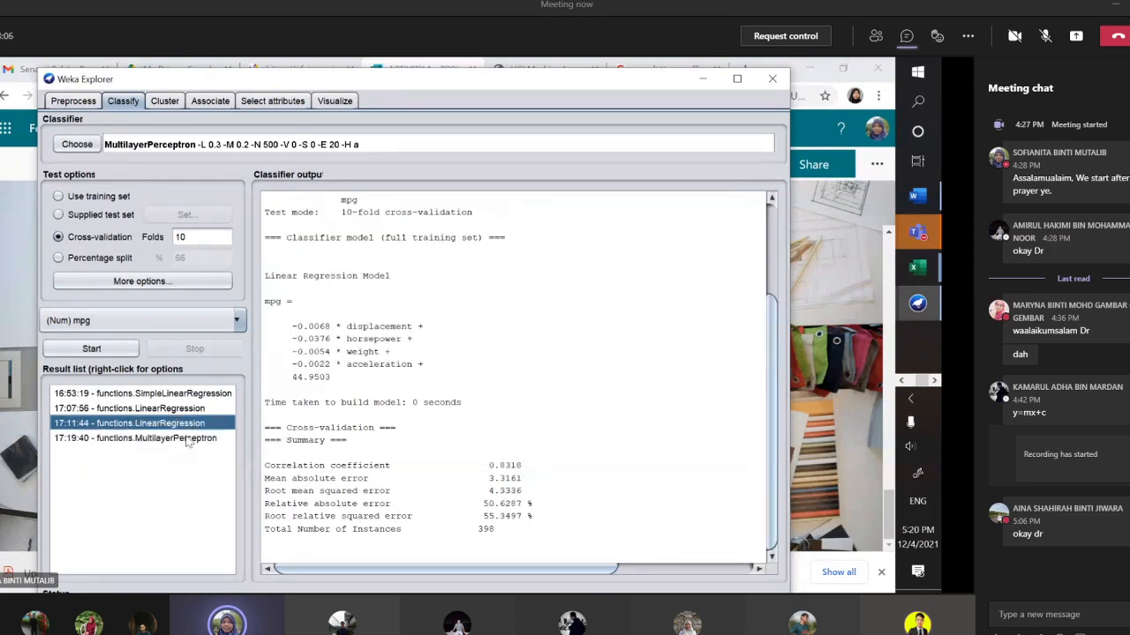
click(190, 439)
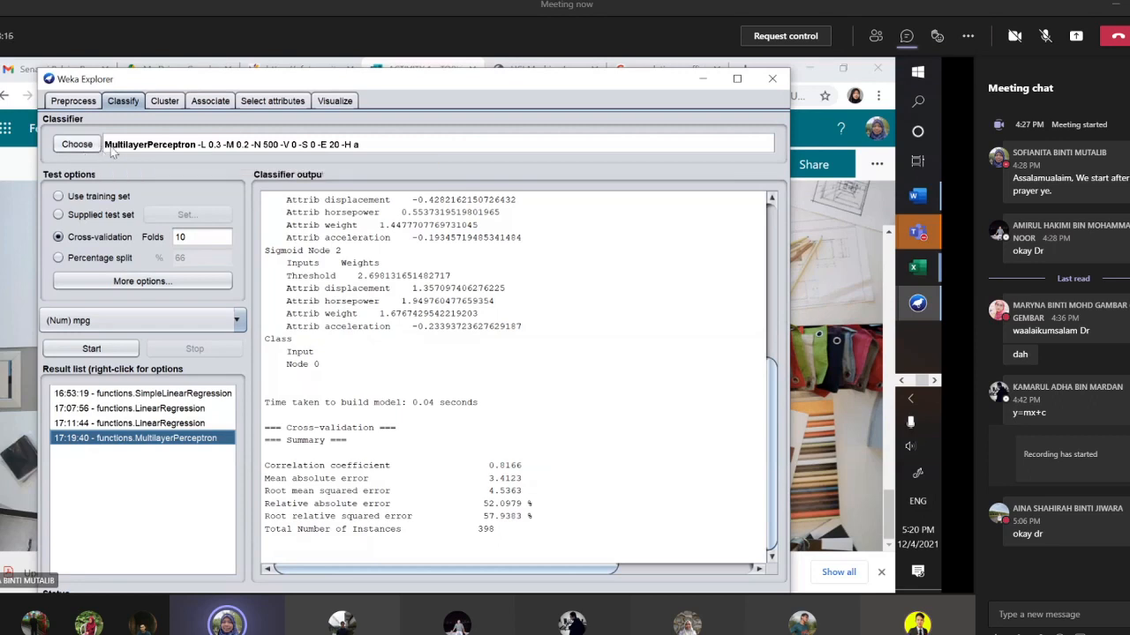
- Set the MultilayerPerceptron GUI option to True and recheck the classifier's options before closing them
click(254, 145)
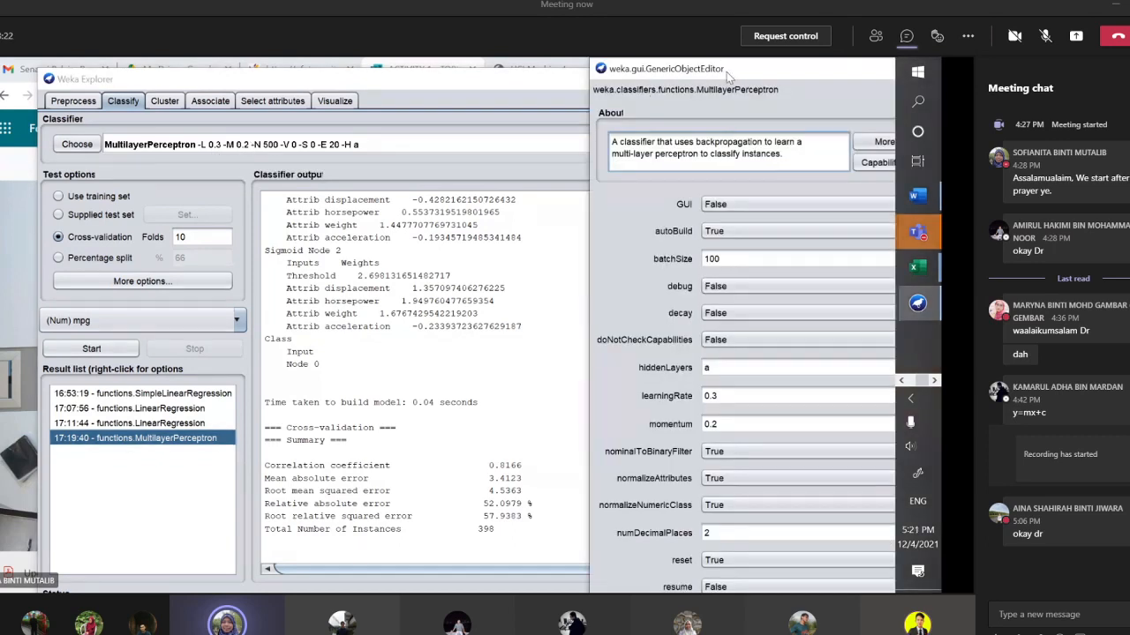
drag(728, 78, 401, 165)
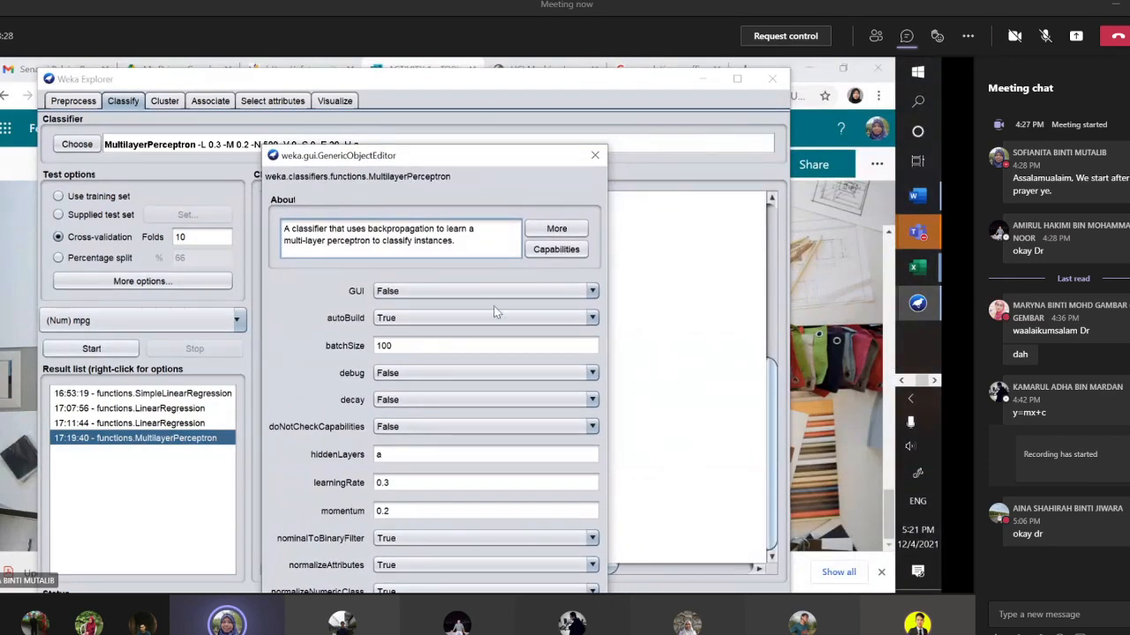
click(556, 293)
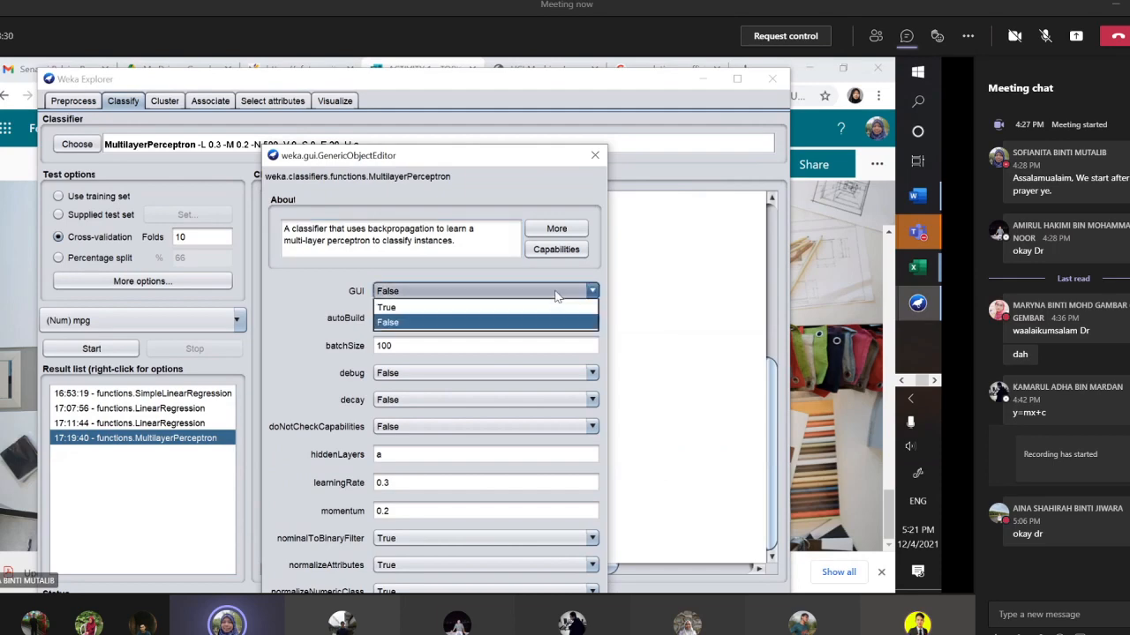
click(402, 306)
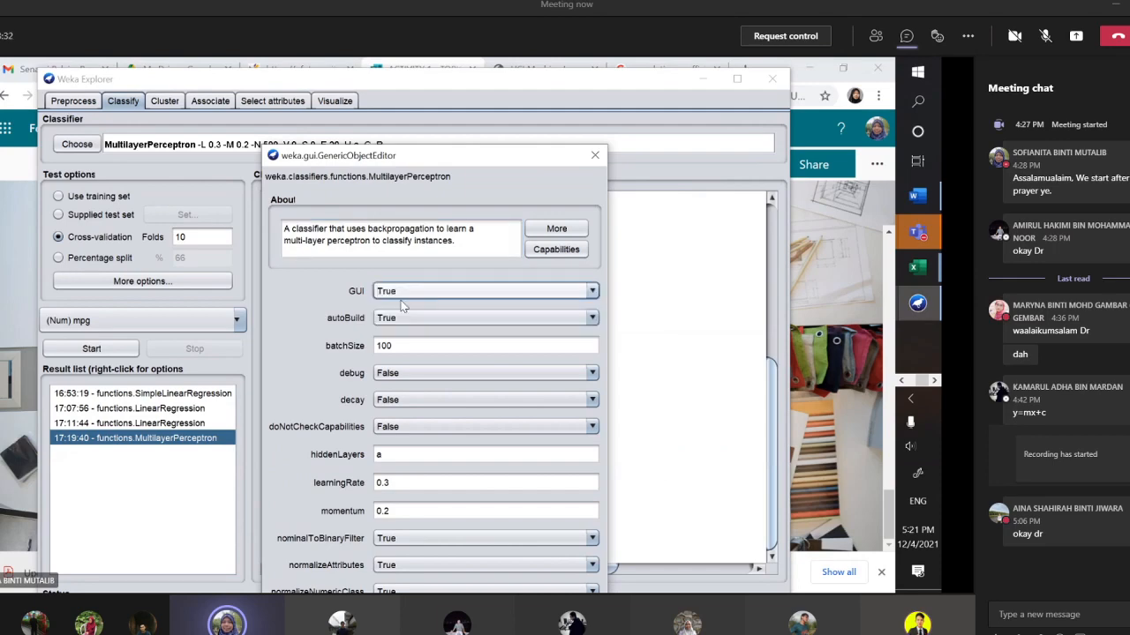
click(478, 592)
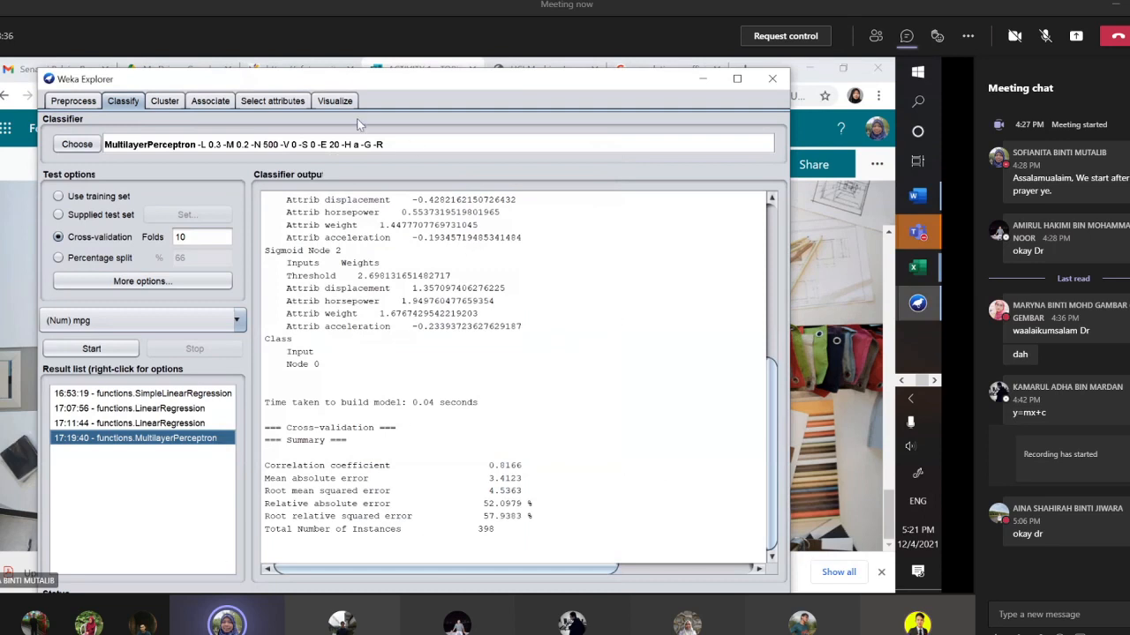
click(338, 146)
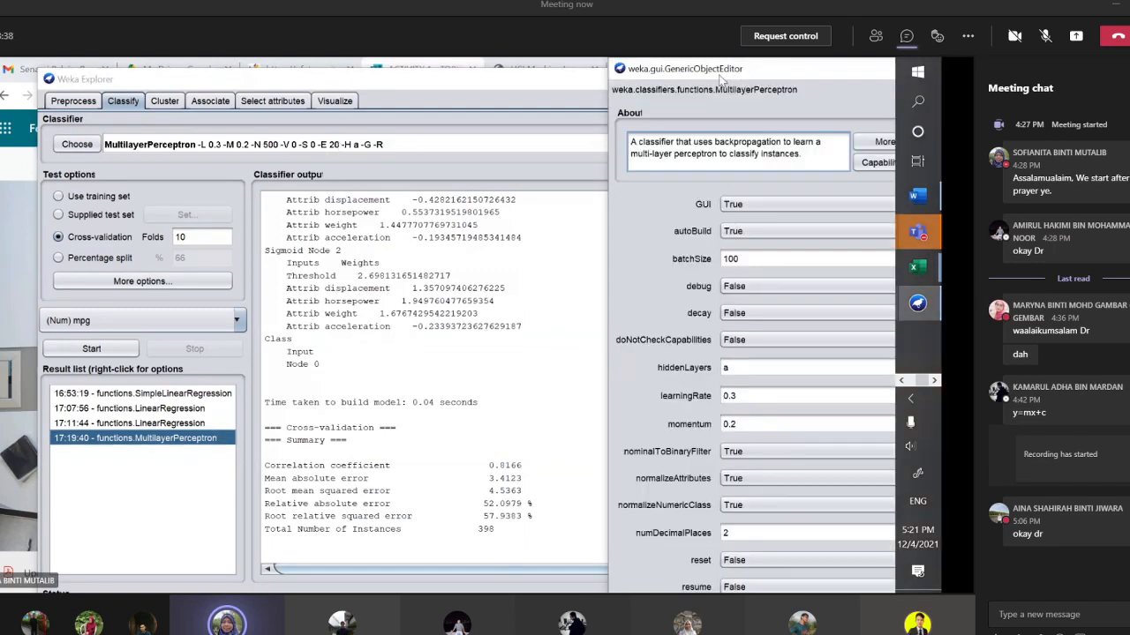
drag(725, 74, 434, 151)
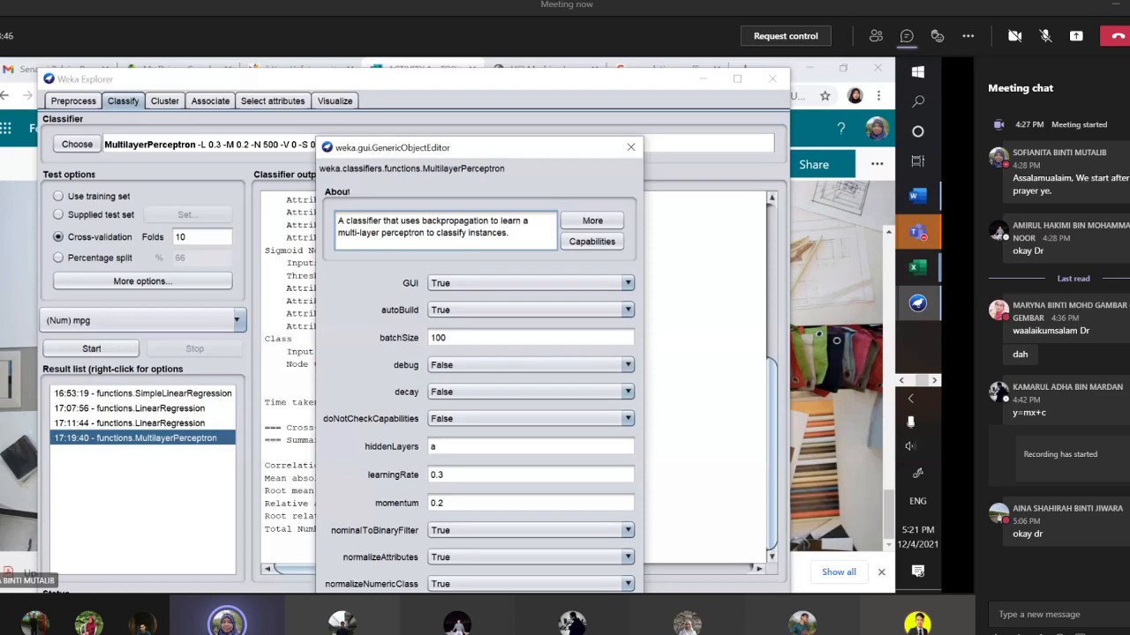
click(521, 628)
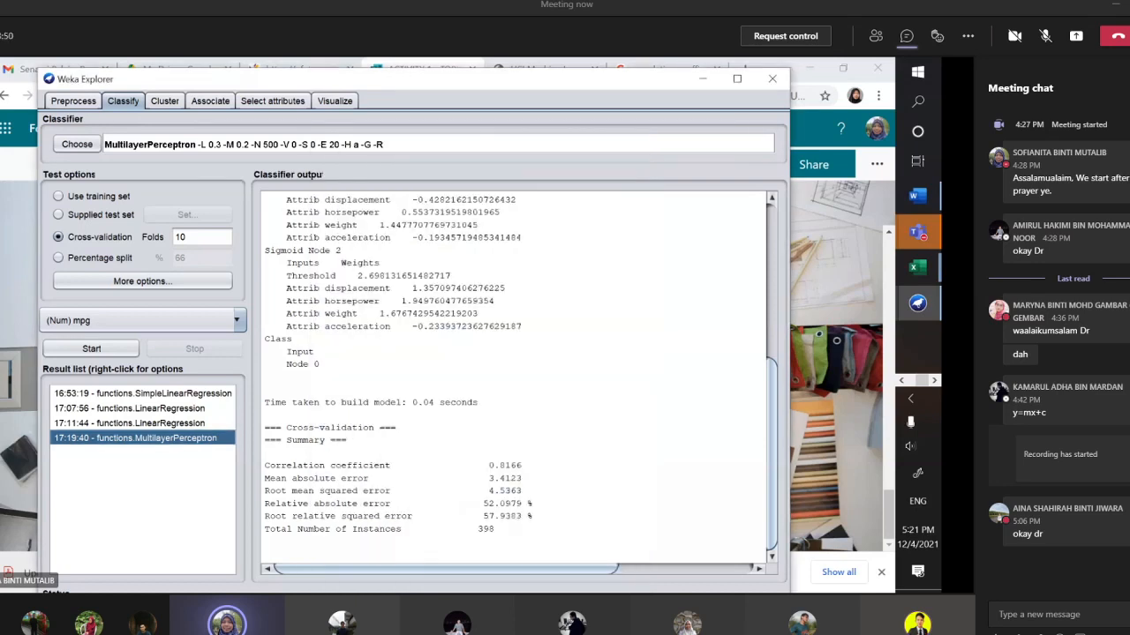
- Run MultilayerPerceptron on mpg with 10-fold cross-validation, and train and accept the displayed neural network with 500 epochs, learning rate 0.3 and momentum 0.2
click(124, 350)
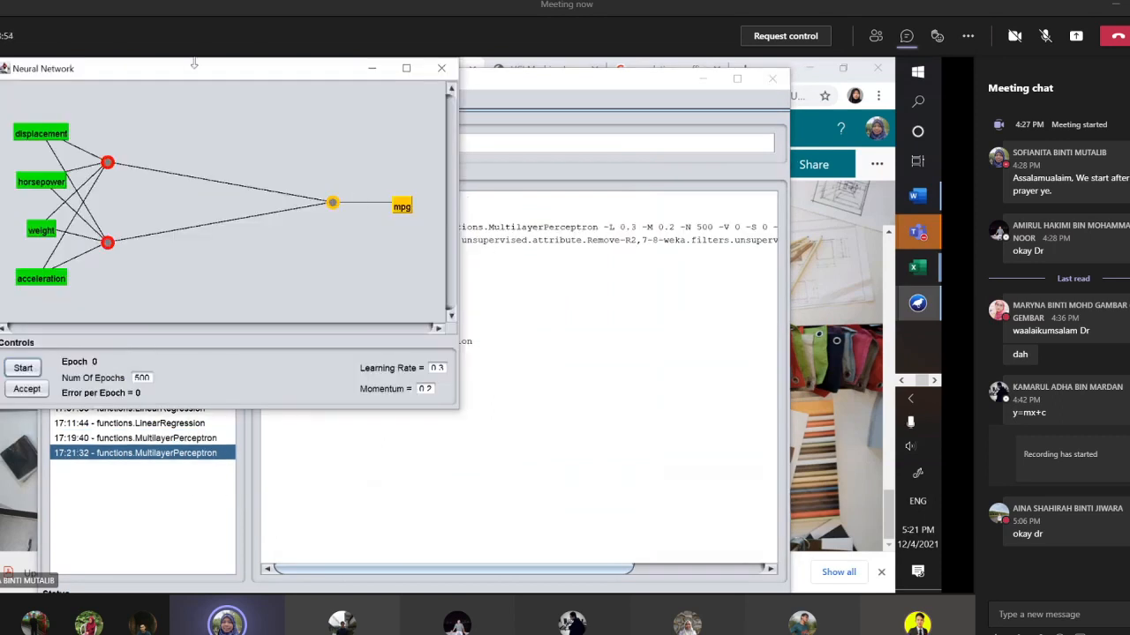
drag(175, 71, 298, 150)
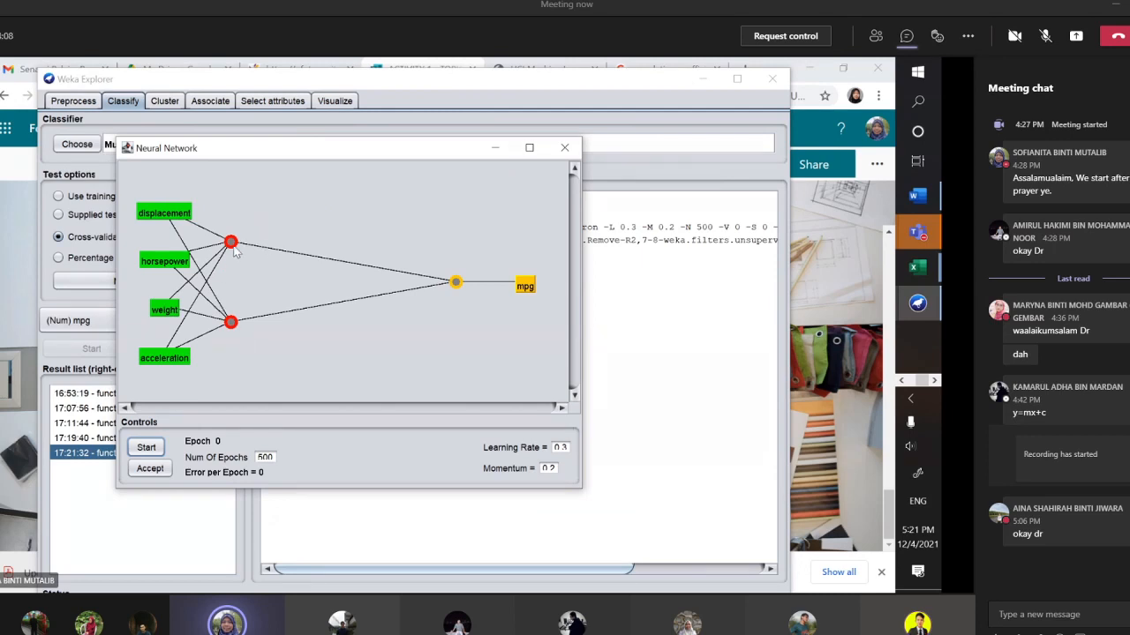
click(666, 281)
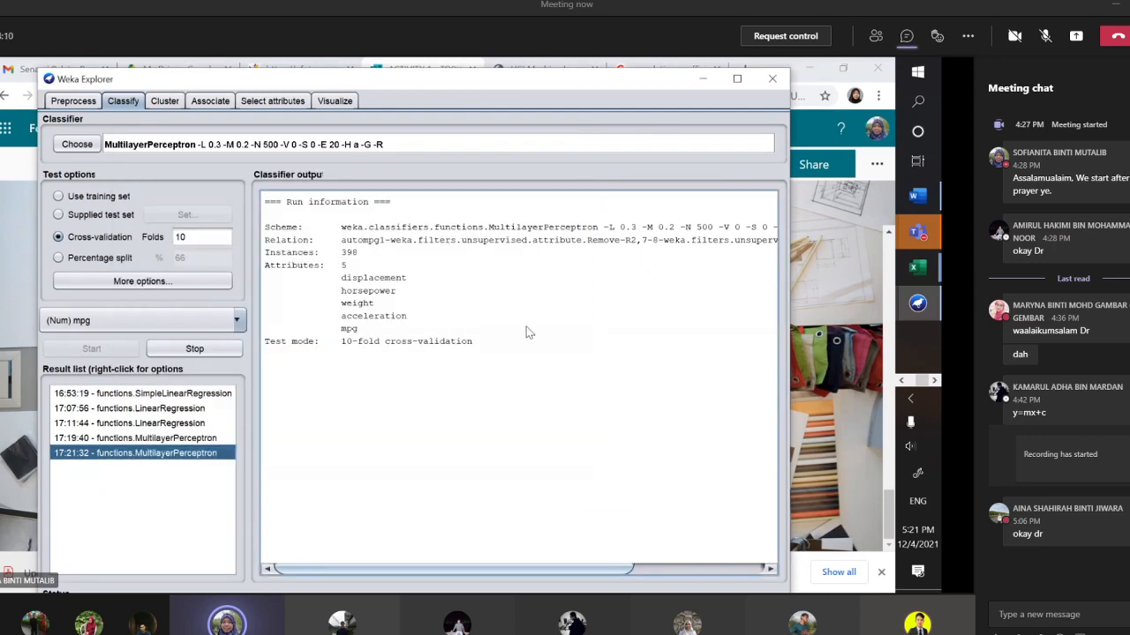
scroll(526, 328, right, 2)
scroll(526, 328, left, 2)
scroll(526, 328, right, 4)
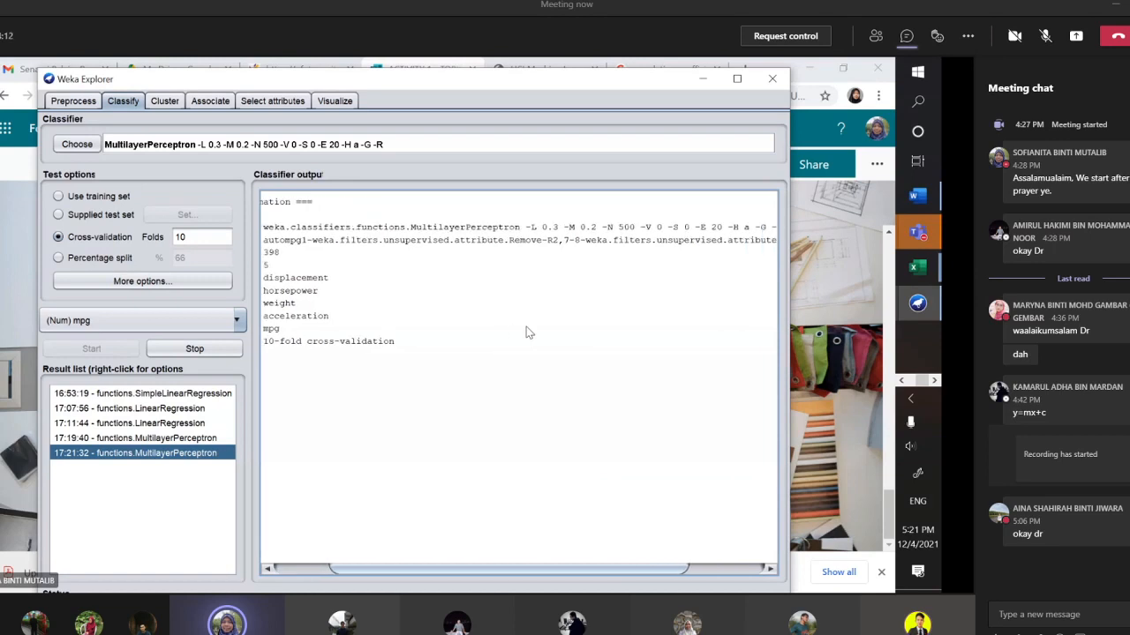
drag(526, 328, 594, 343)
key(alt+Tab)
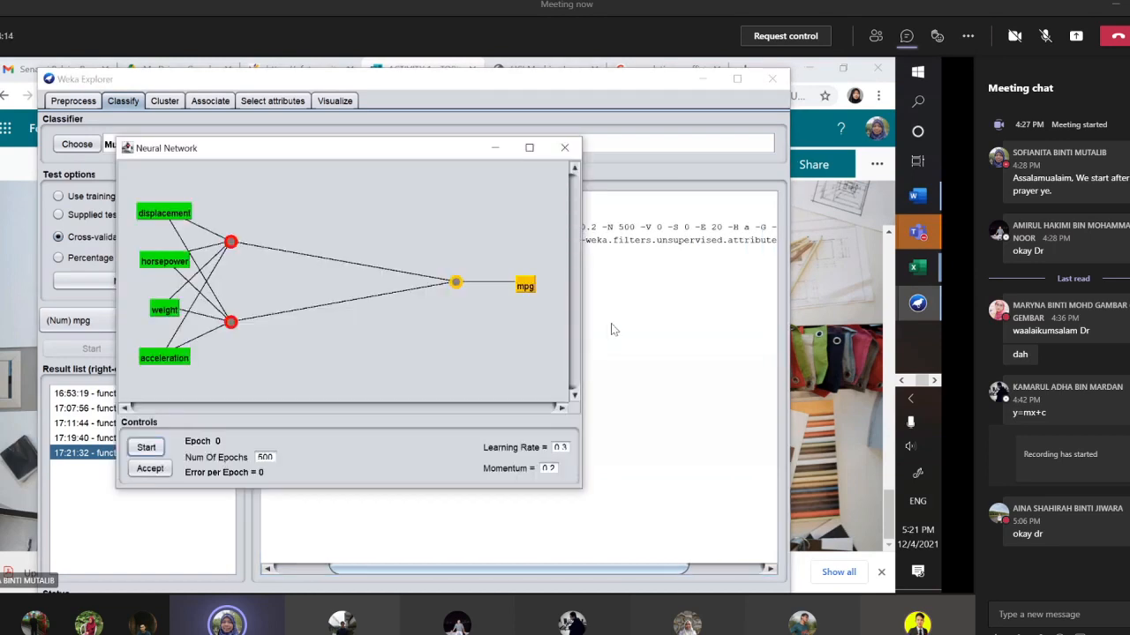
click(146, 449)
click(150, 468)
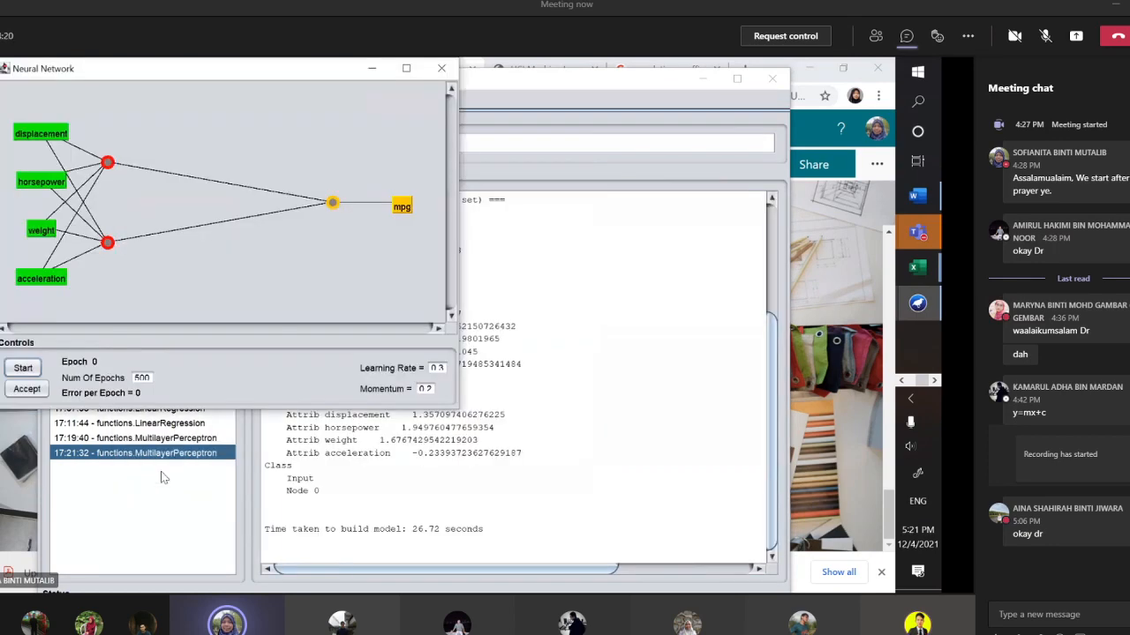
- Arrange Weka Explorer beside the neural network diagram and compare the linear and sigmoid node weights with the network's connections
click(622, 397)
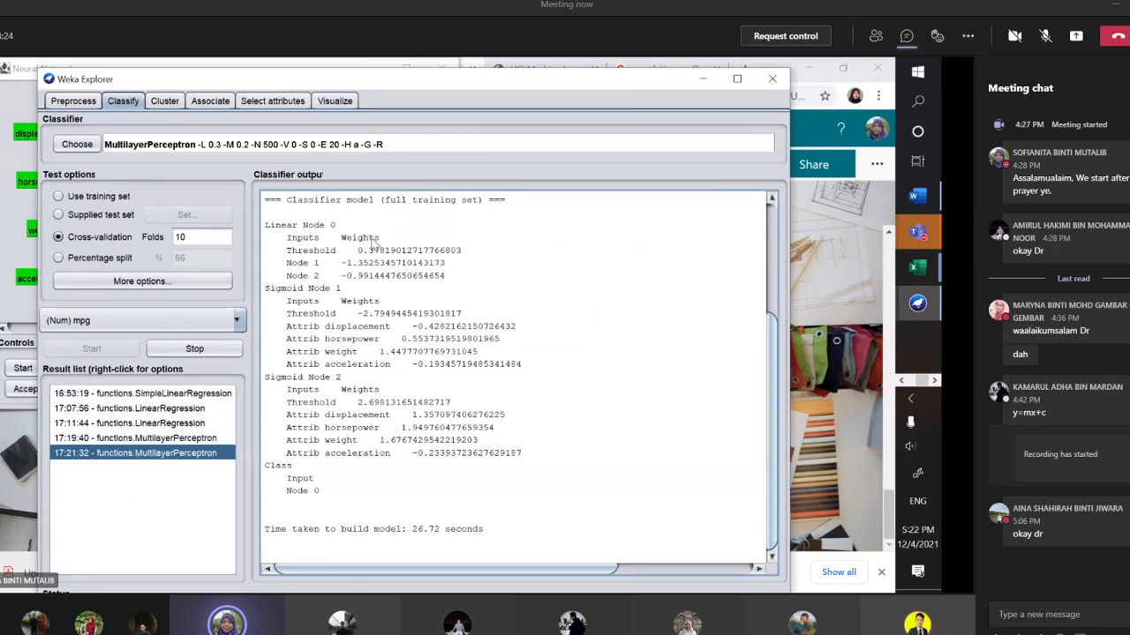
drag(439, 77, 730, 207)
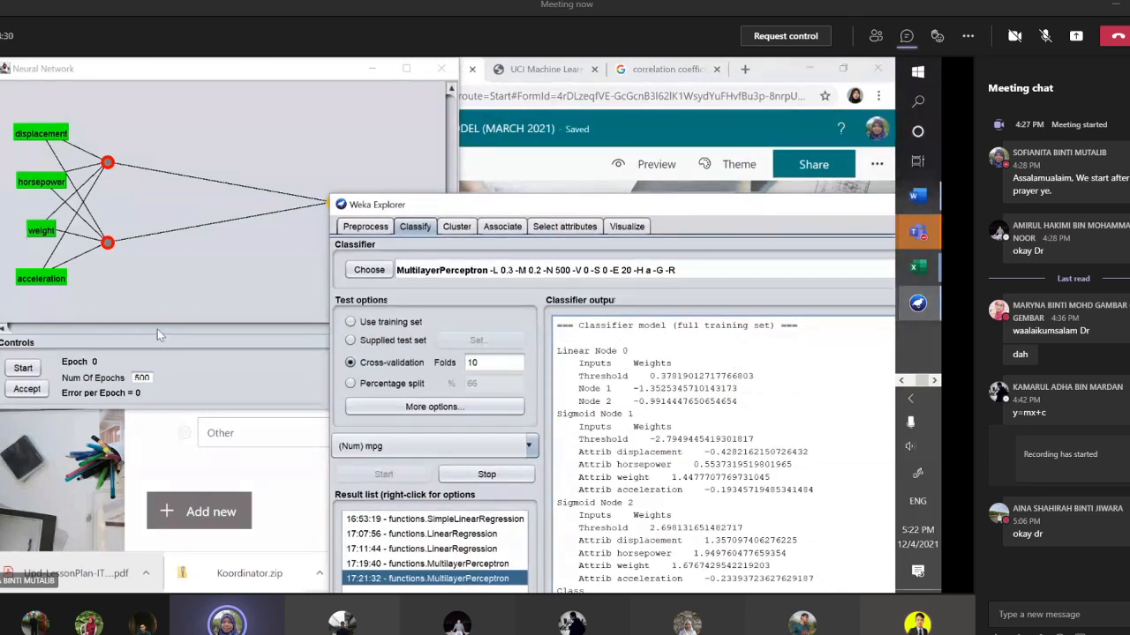
click(195, 369)
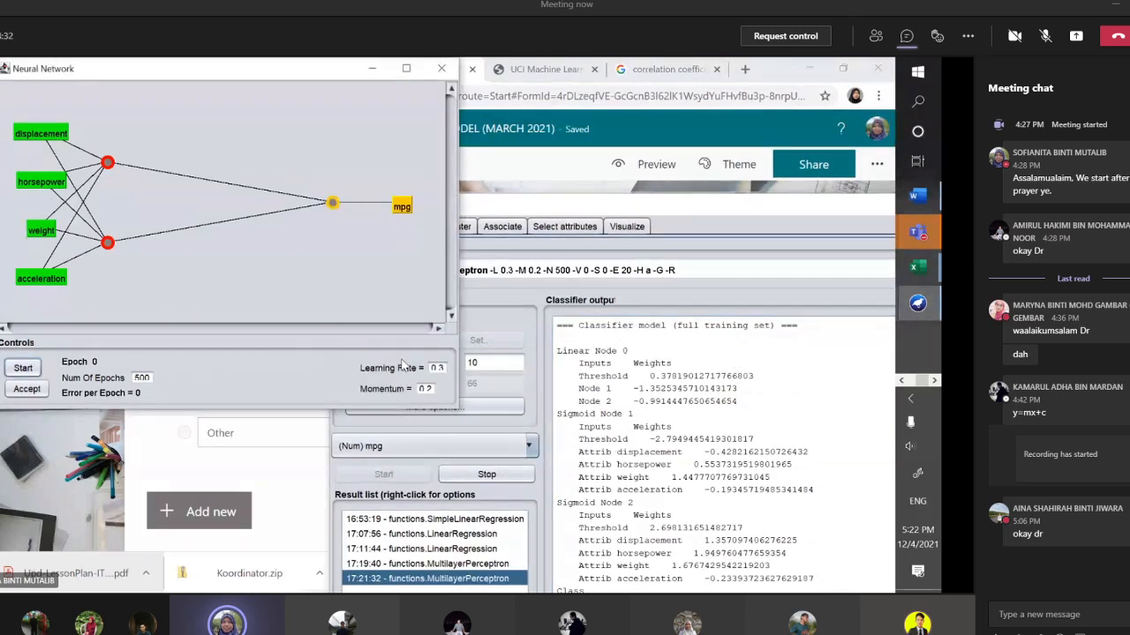
click(751, 417)
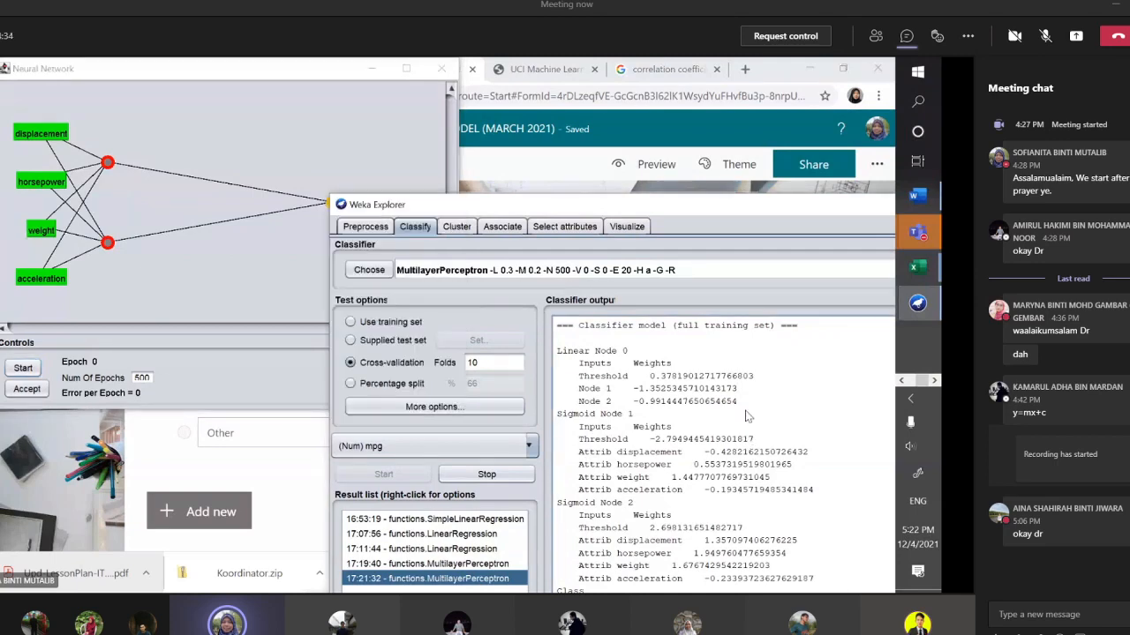
drag(720, 215, 589, 136)
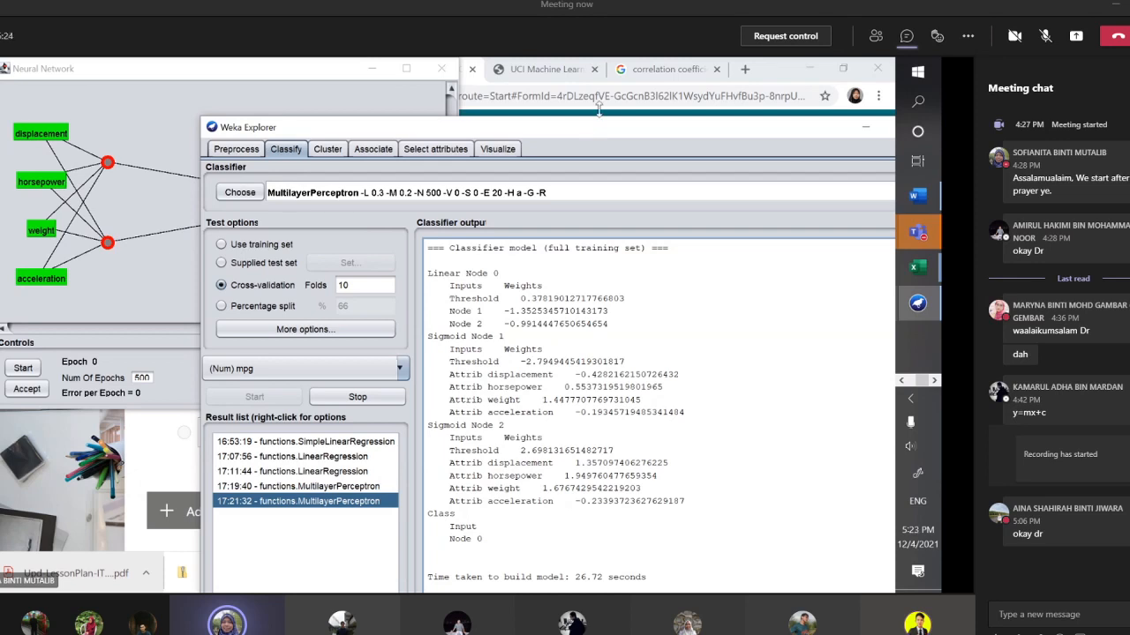
drag(583, 124, 457, 112)
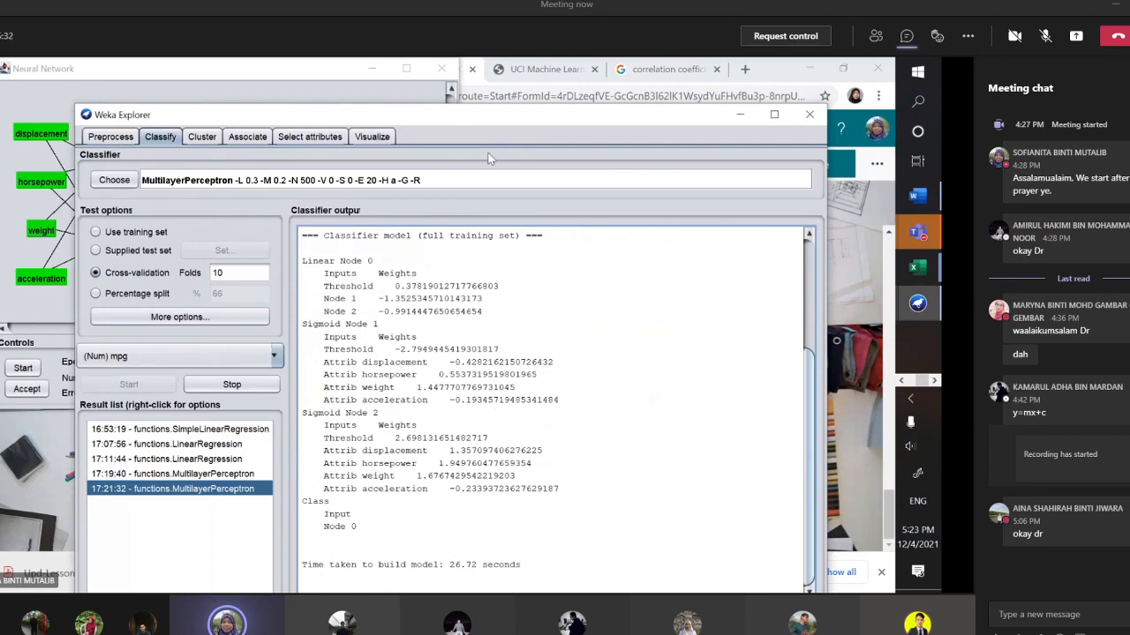
drag(487, 117, 615, 153)
- Add an unconnected hidden node between the upper hidden node and the output node in the network diagram, and bring Weka Explorer back into view
click(871, 152)
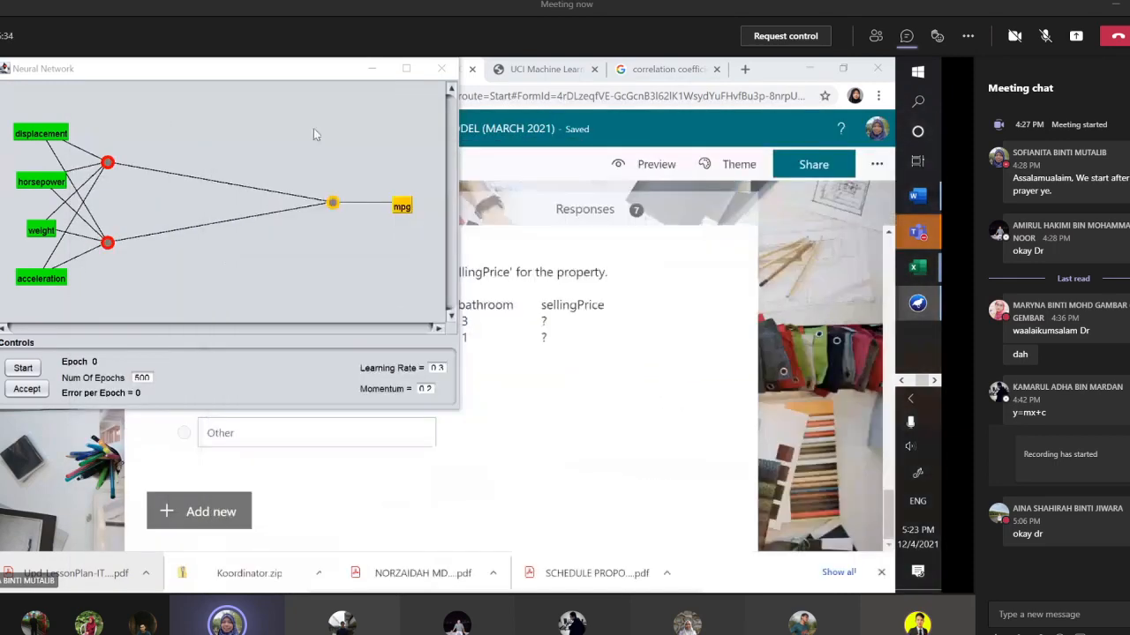
click(258, 186)
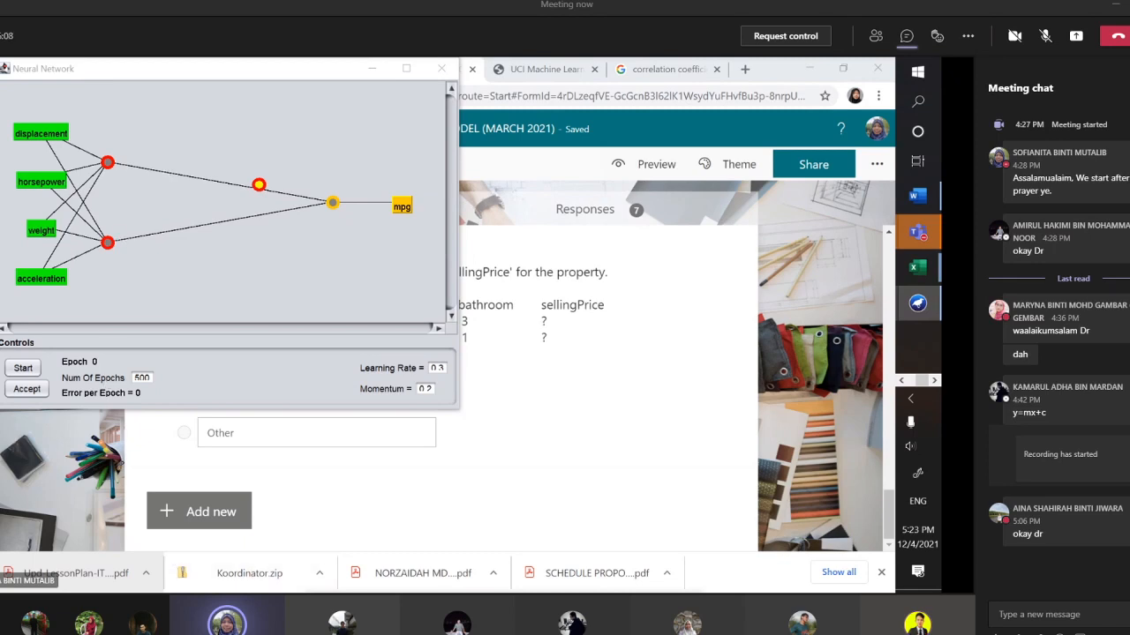
drag(505, 590, 479, 183)
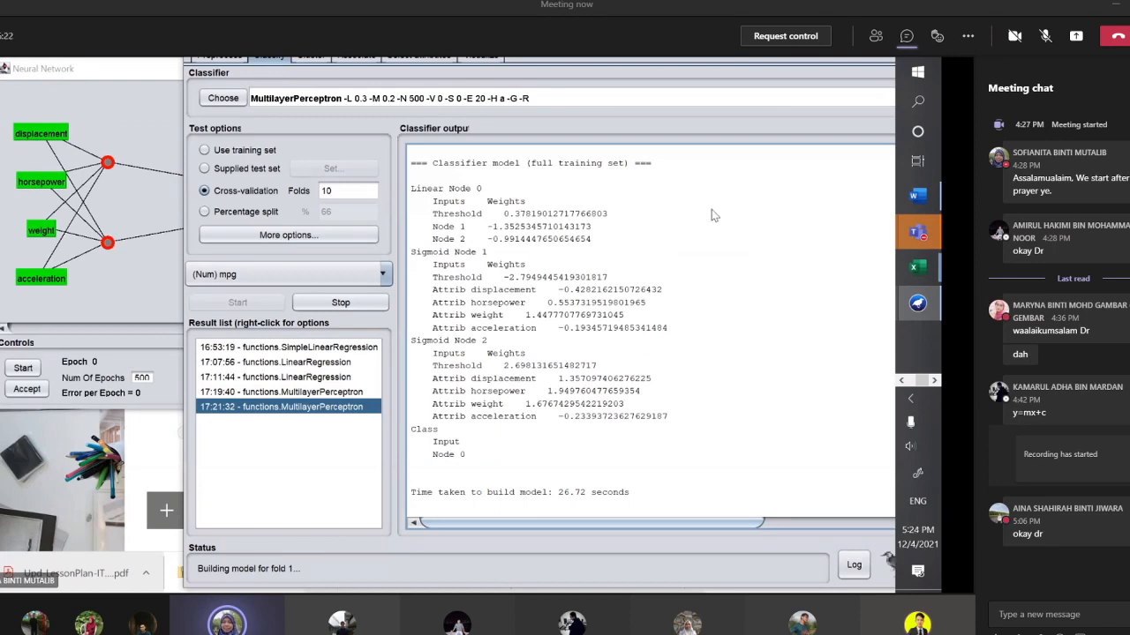
- Look over the open Weka windows and return to the MultilayerPerceptron node weights in Weka Explorer
mouse_move(921, 309)
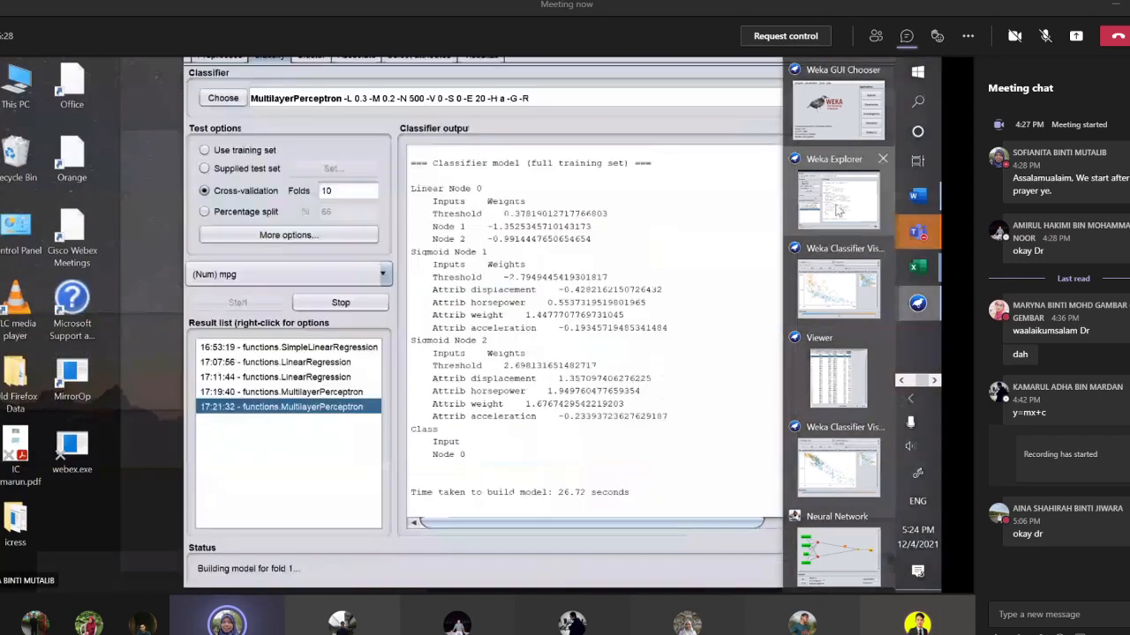
click(838, 209)
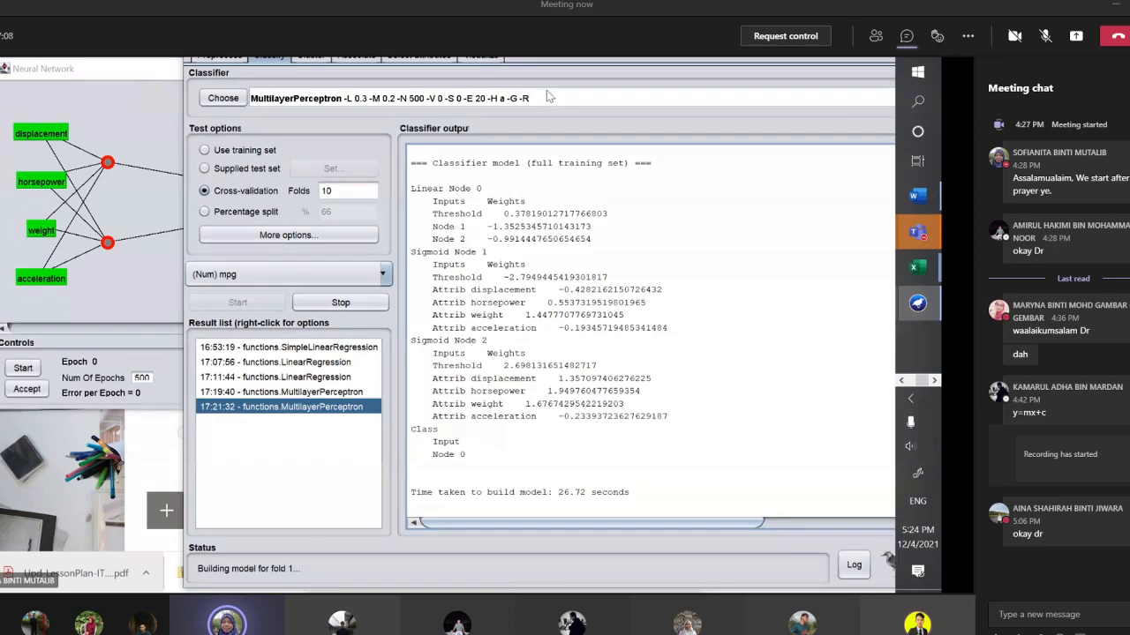
mouse_move(918, 302)
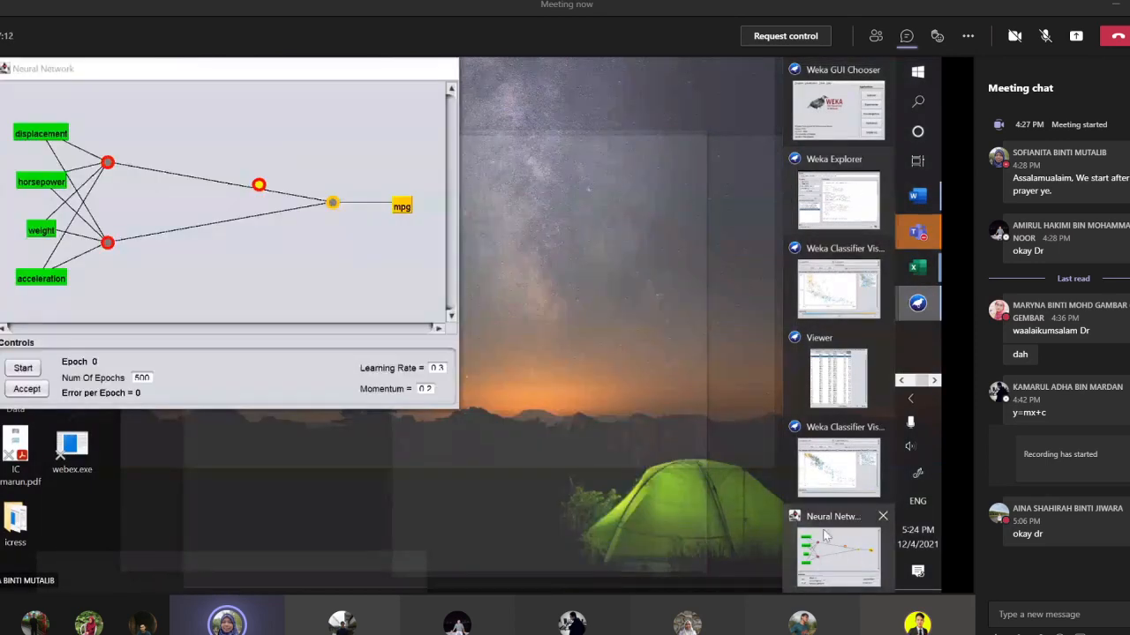
mouse_move(839, 452)
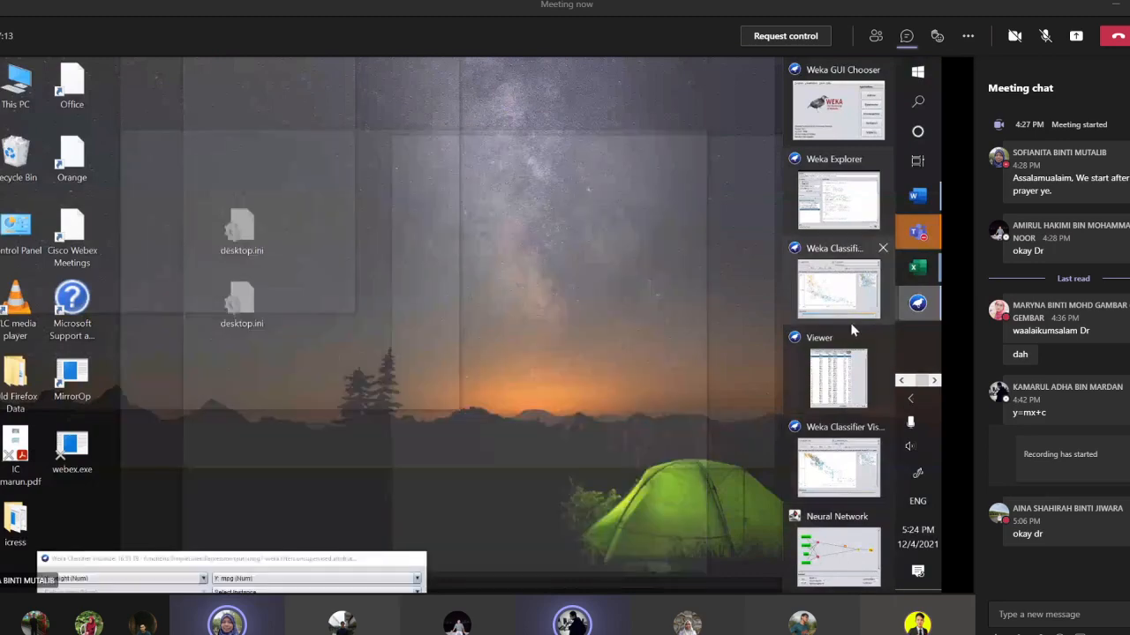
mouse_move(860, 373)
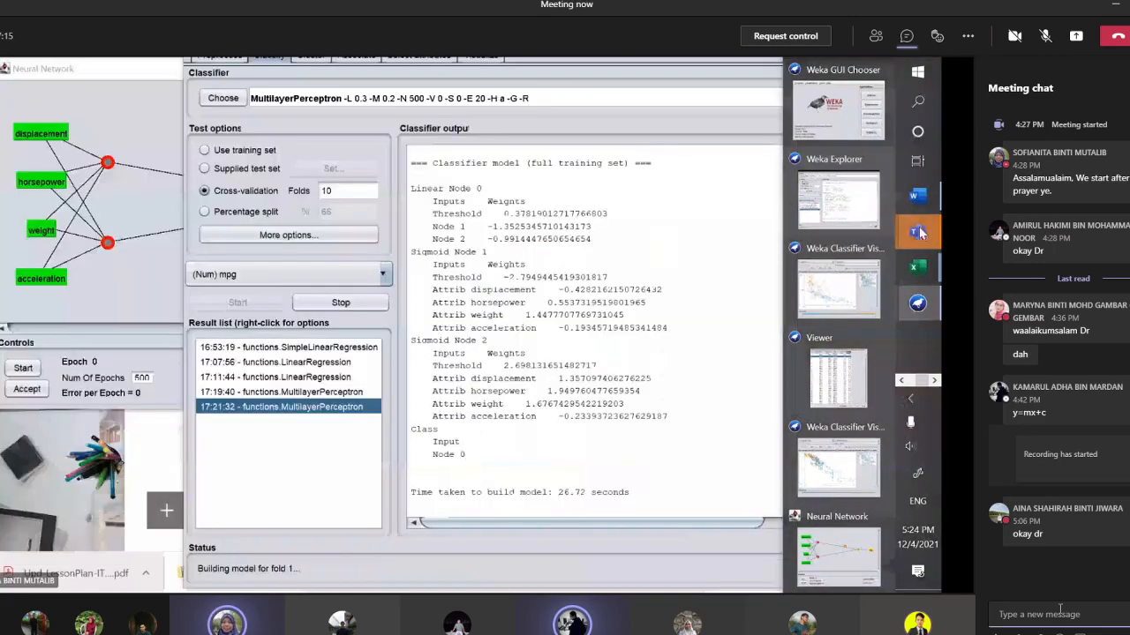
mouse_move(917, 232)
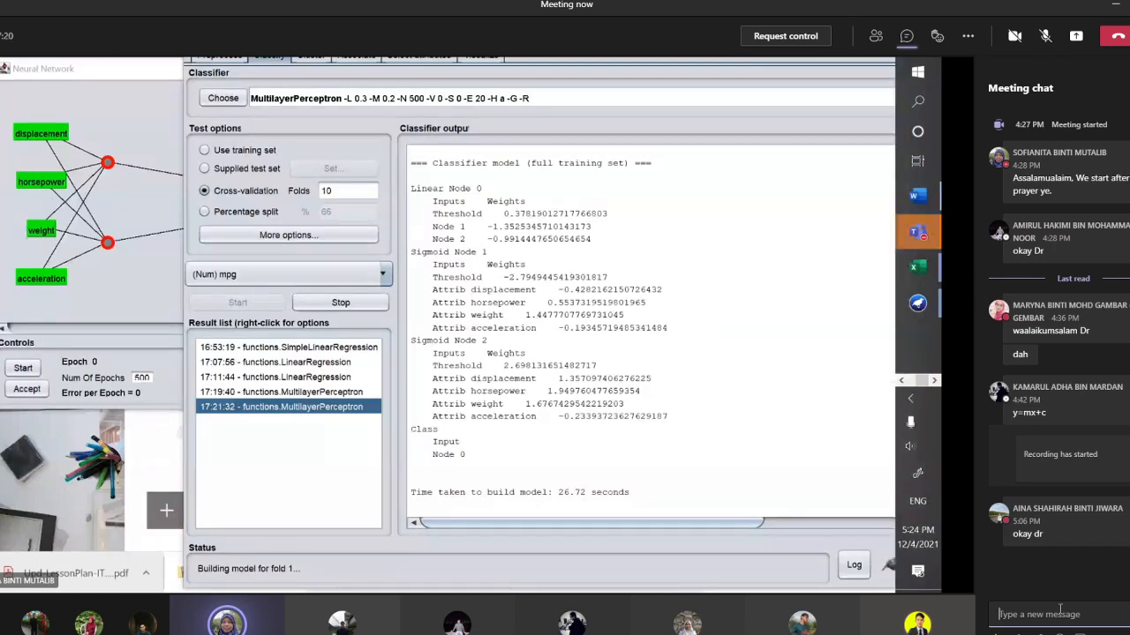
key(alt+Tab)
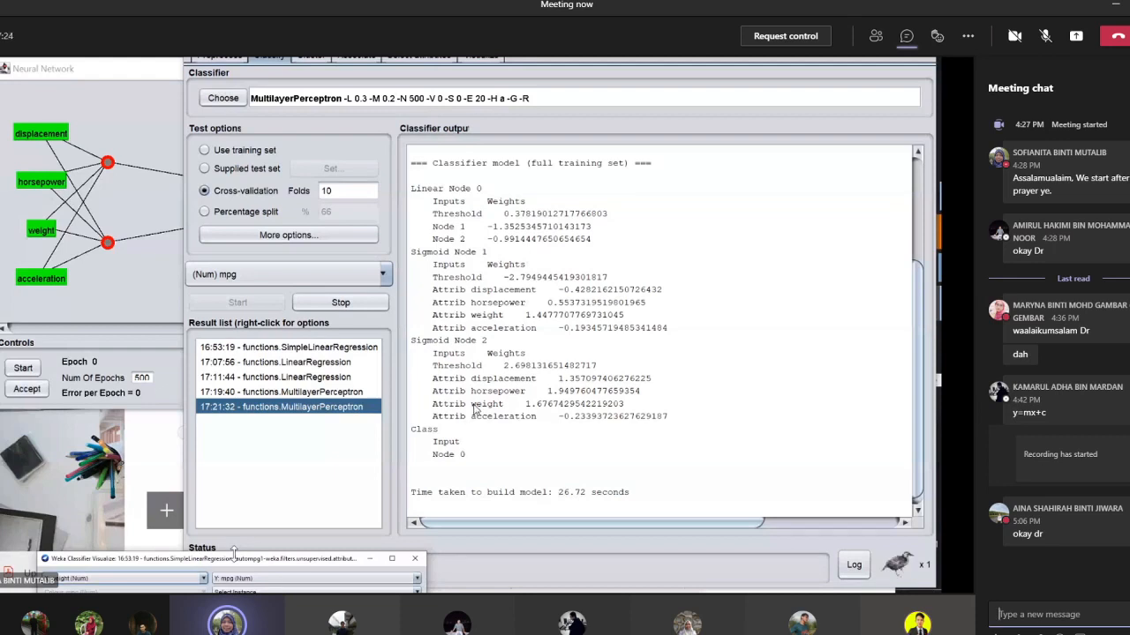
- Look over the MultilayerPerceptron classifier's option settings and close them without changing anything
click(1037, 615)
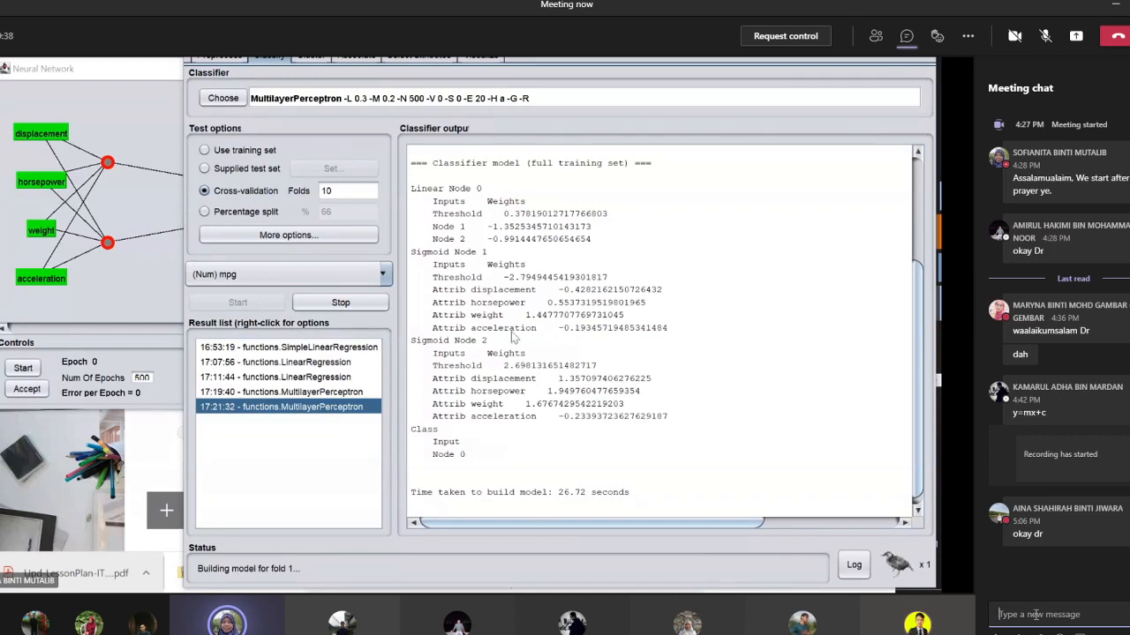
click(673, 104)
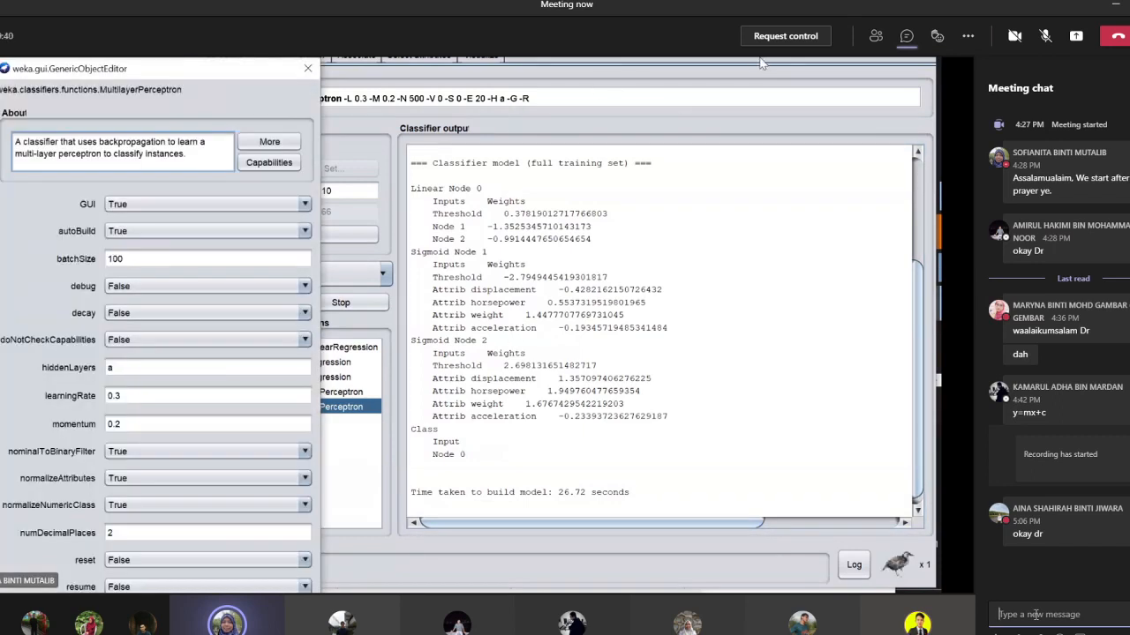
click(311, 69)
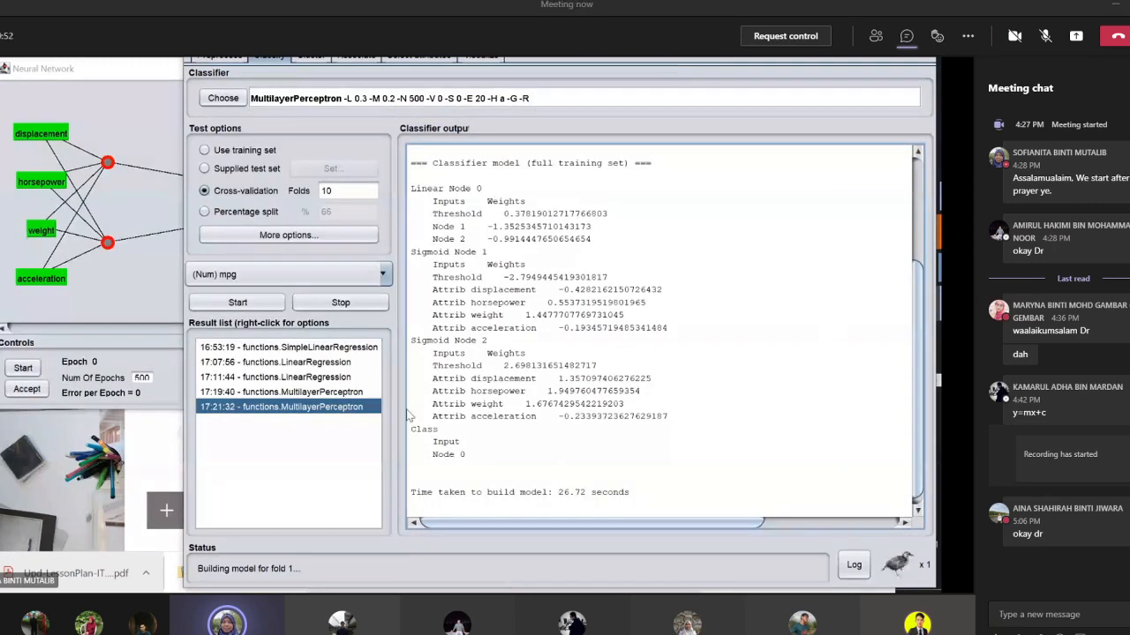
- Train the neural network with 500 epochs and accept it for each of the 10 cross-validation folds until the run finishes
click(74, 348)
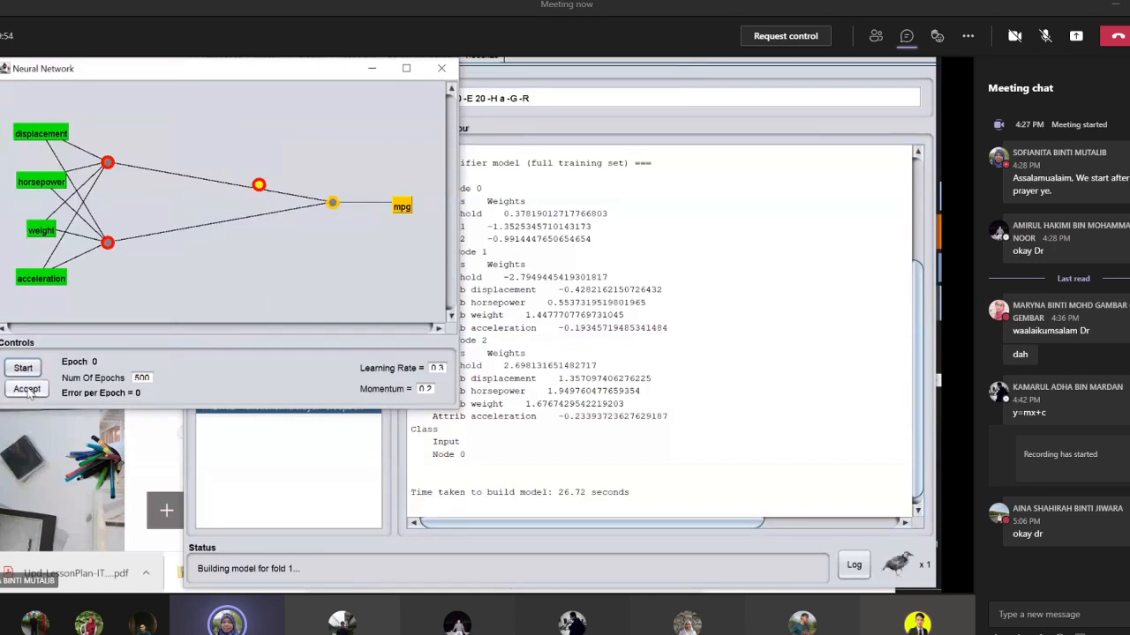
click(25, 369)
click(26, 389)
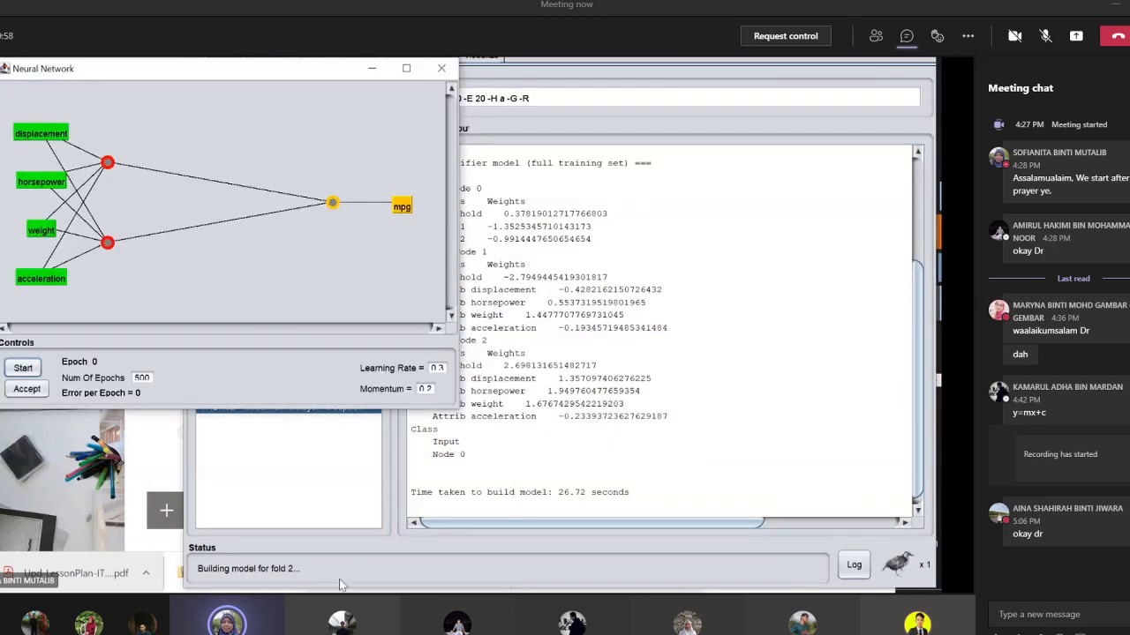
click(24, 369)
click(26, 390)
click(24, 368)
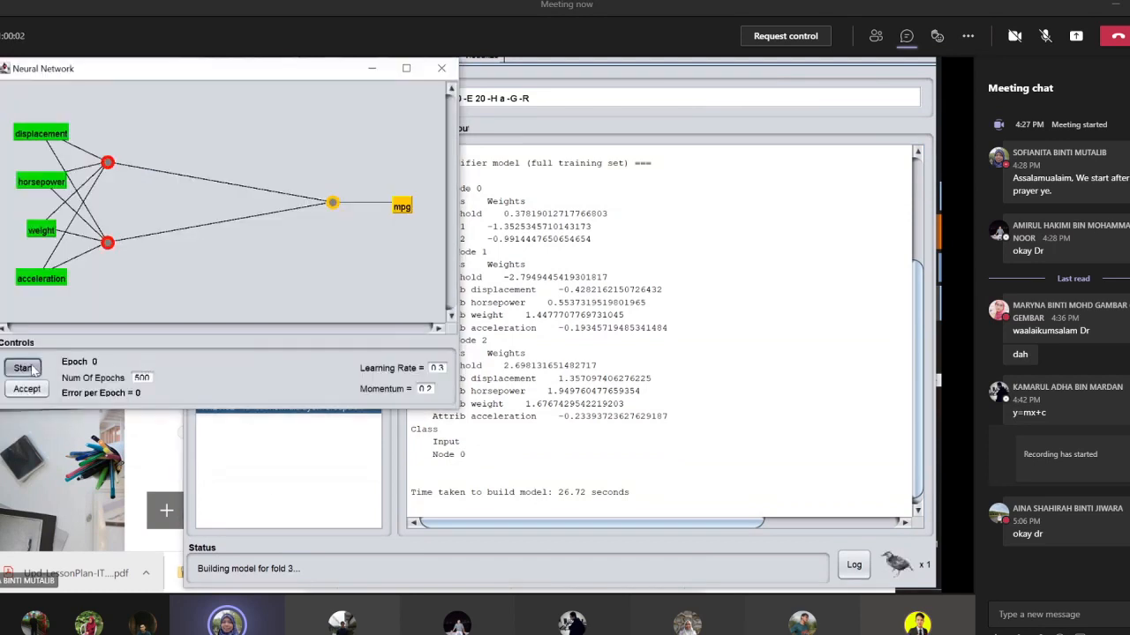
click(27, 389)
click(24, 368)
click(27, 389)
click(236, 585)
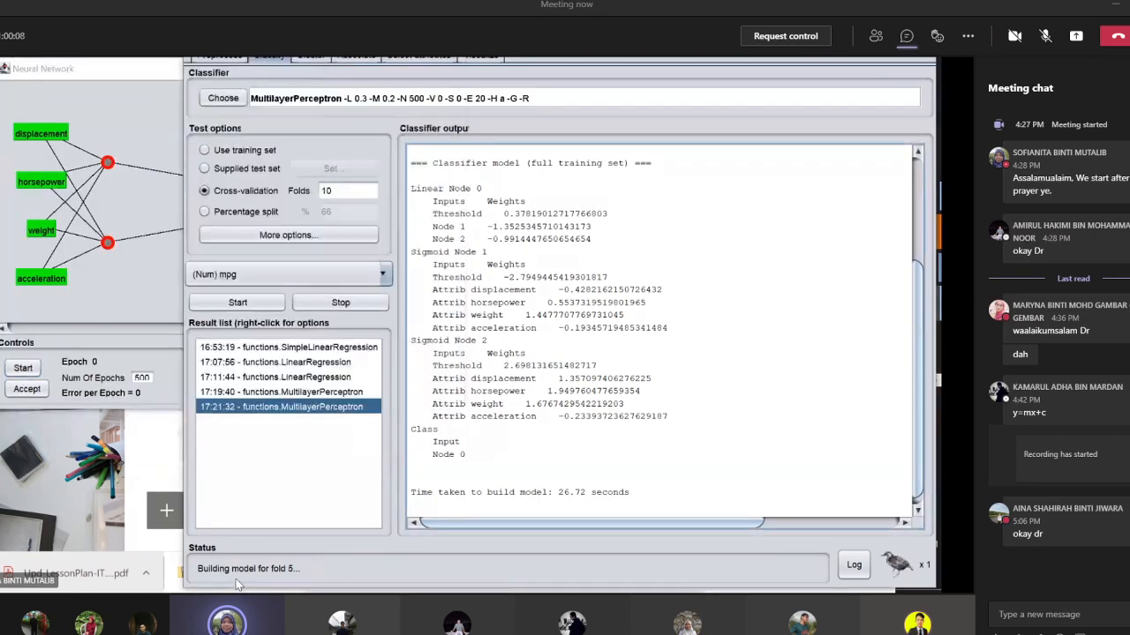
click(36, 369)
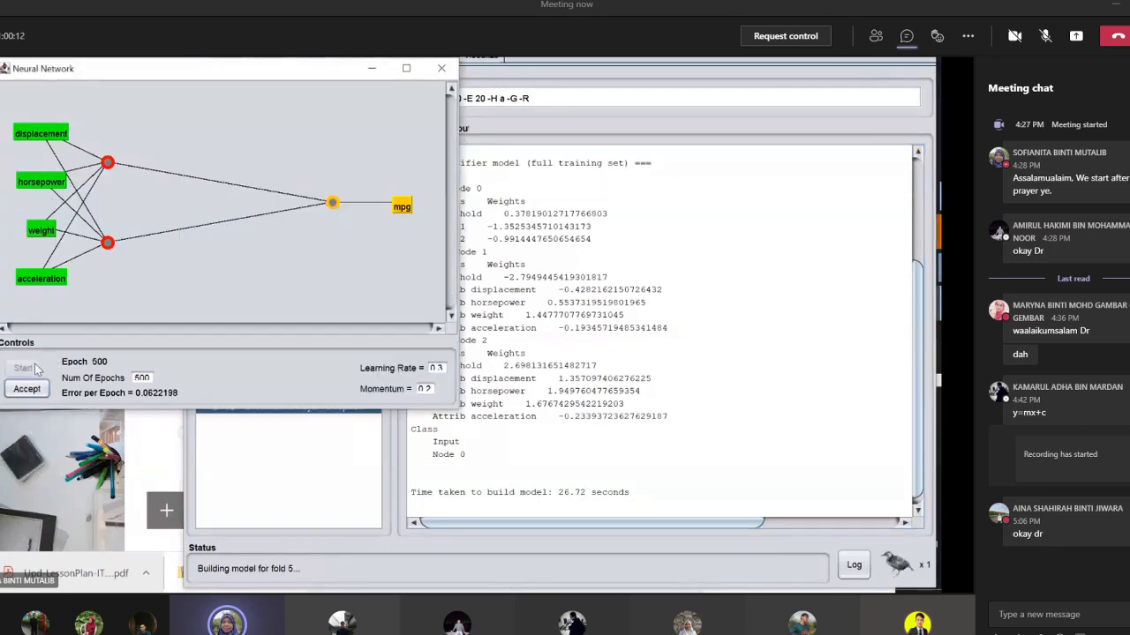
click(33, 389)
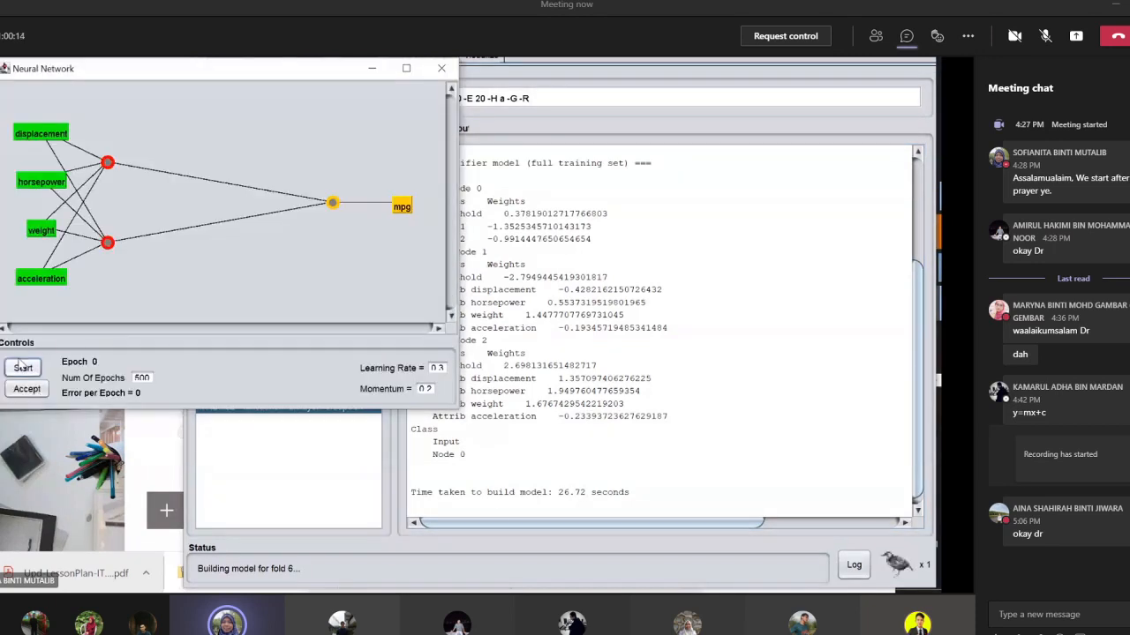
click(23, 367)
click(30, 389)
click(23, 367)
click(27, 389)
click(23, 367)
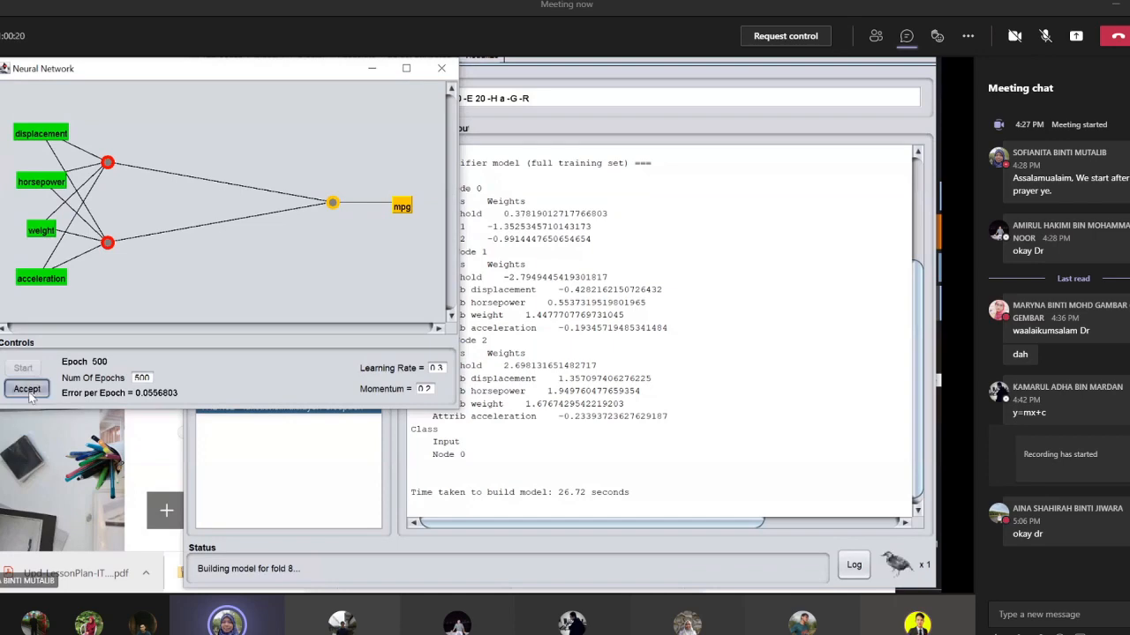
click(26, 390)
click(23, 367)
click(32, 393)
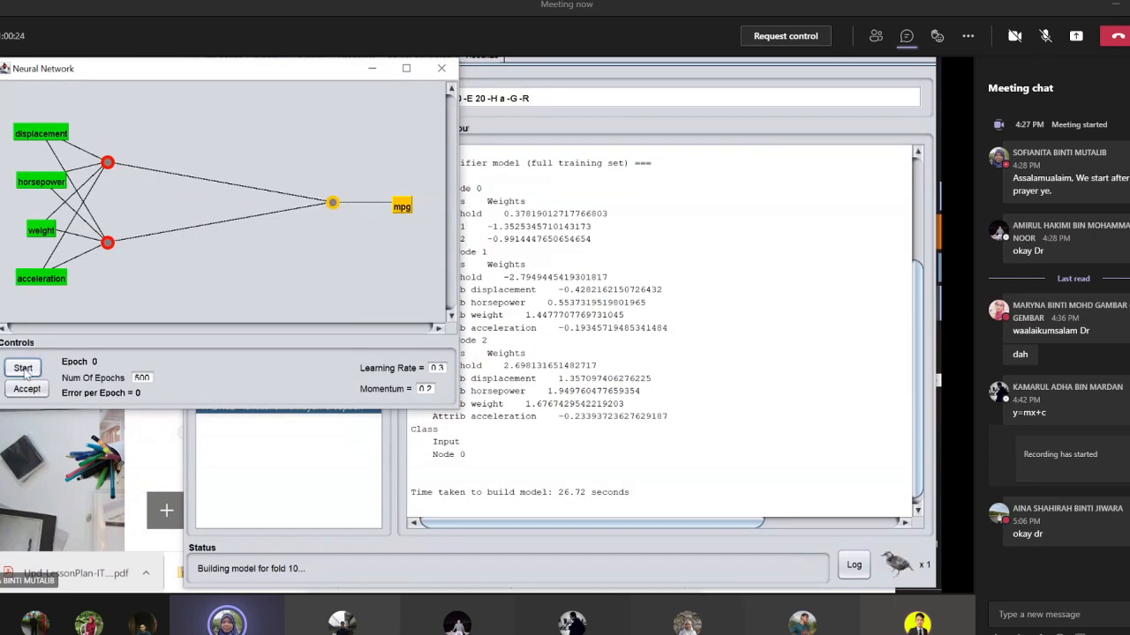
click(24, 369)
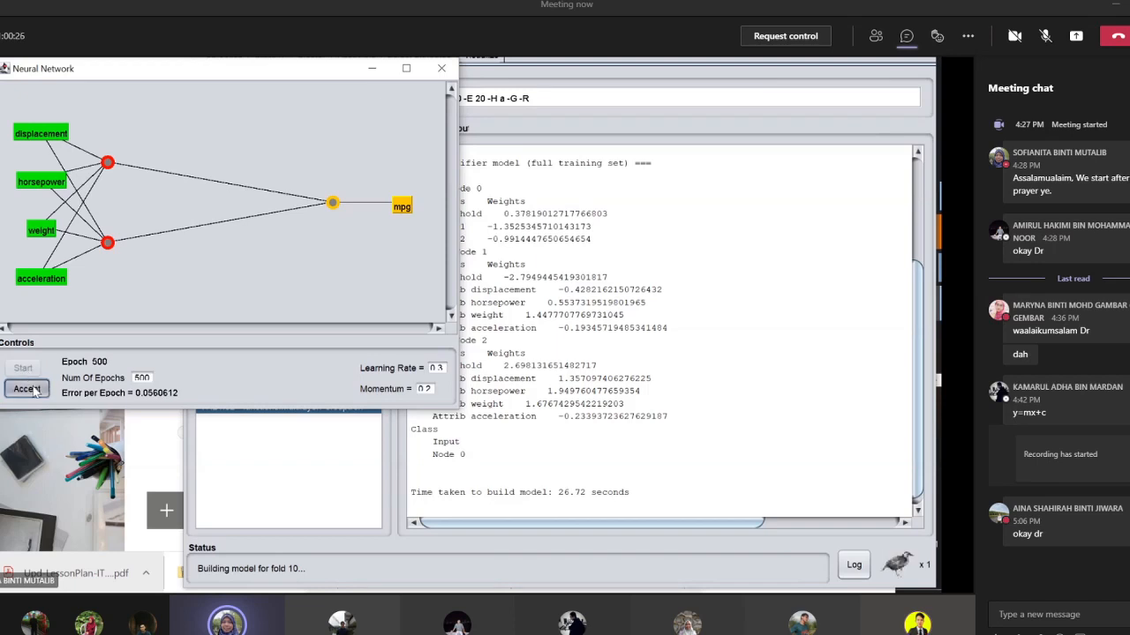
click(32, 391)
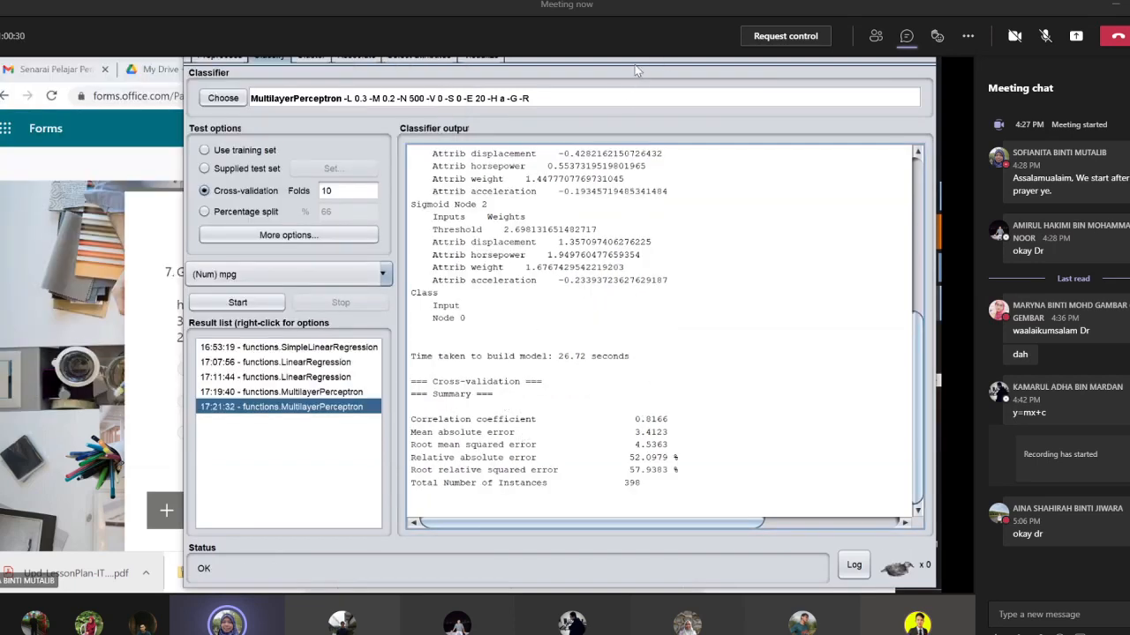
- Compare the loaded Auto MPG attributes with the MultilayerPerceptron cross-validation summary, ending on the attribute overview
key(alt+Tab)
click(216, 58)
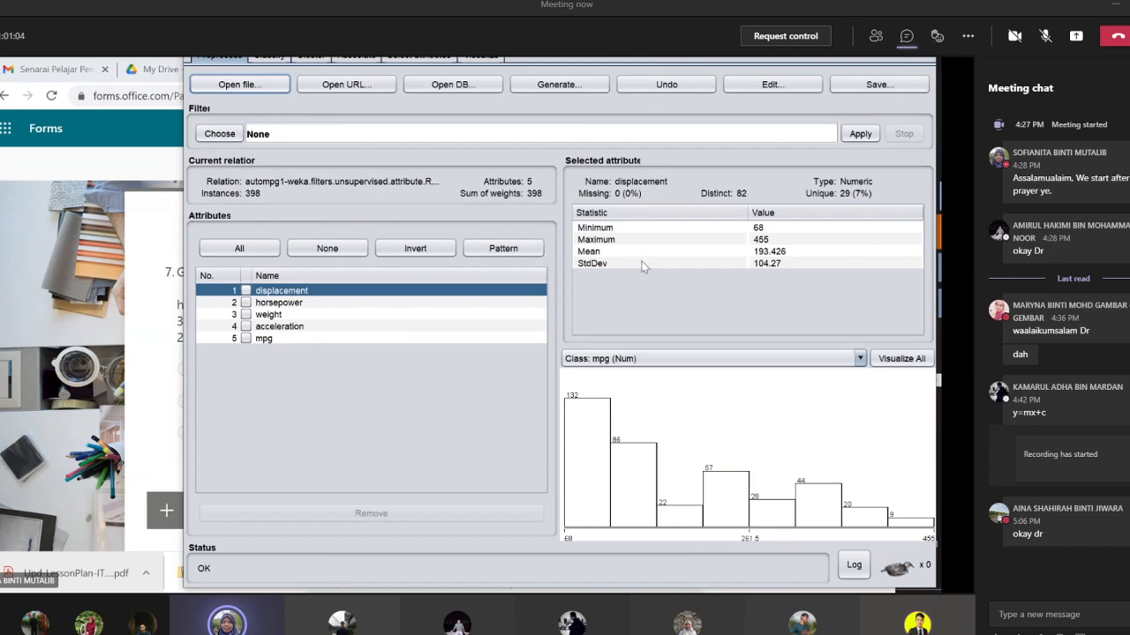
click(274, 58)
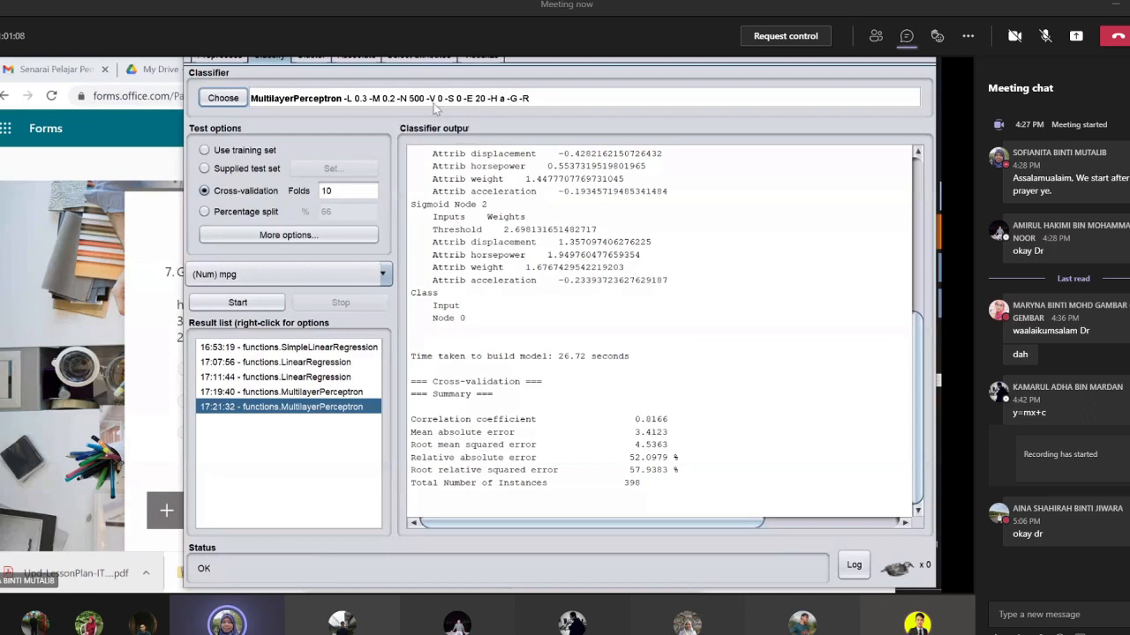
click(228, 59)
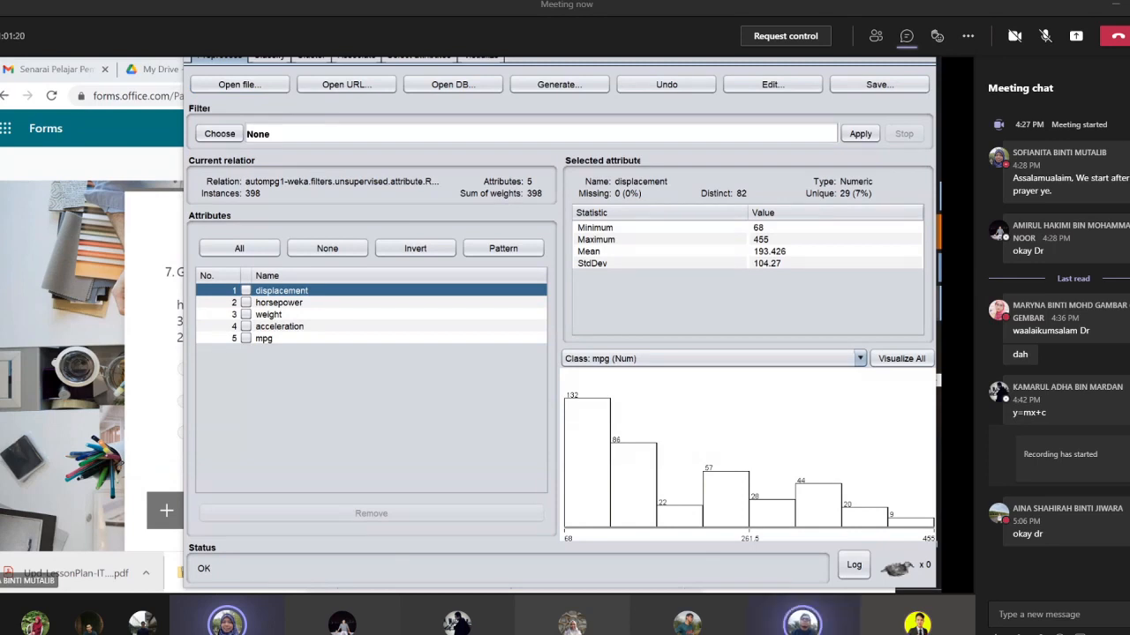
- Check question 7 of the activity form and the UCI Auto MPG attribute information in the browser, and return to Weka Explorer
click(124, 128)
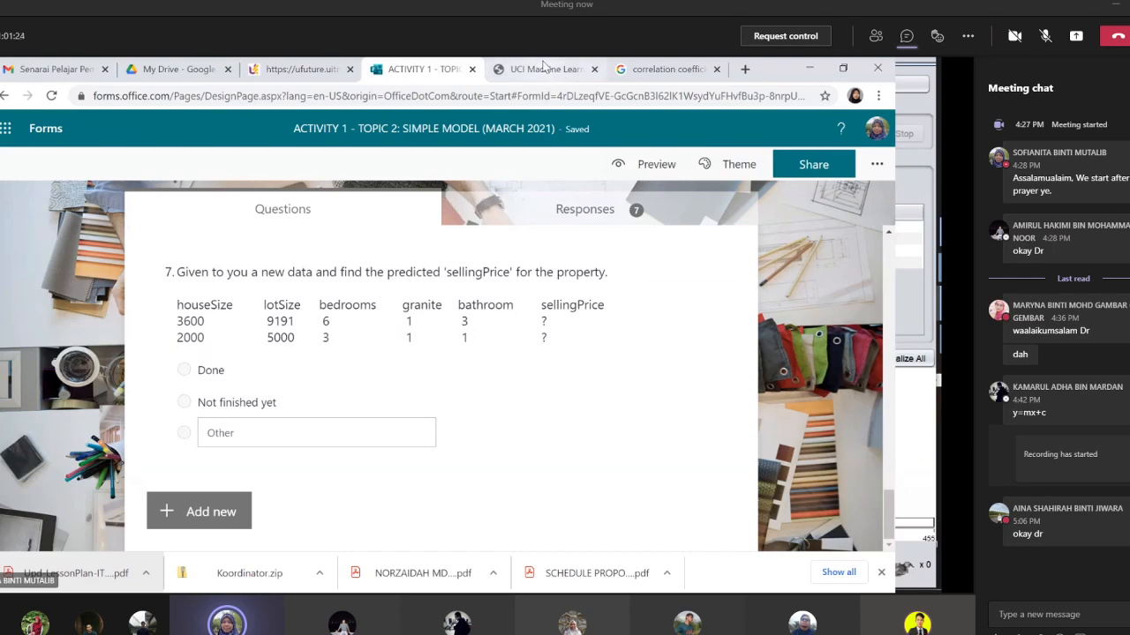
click(545, 68)
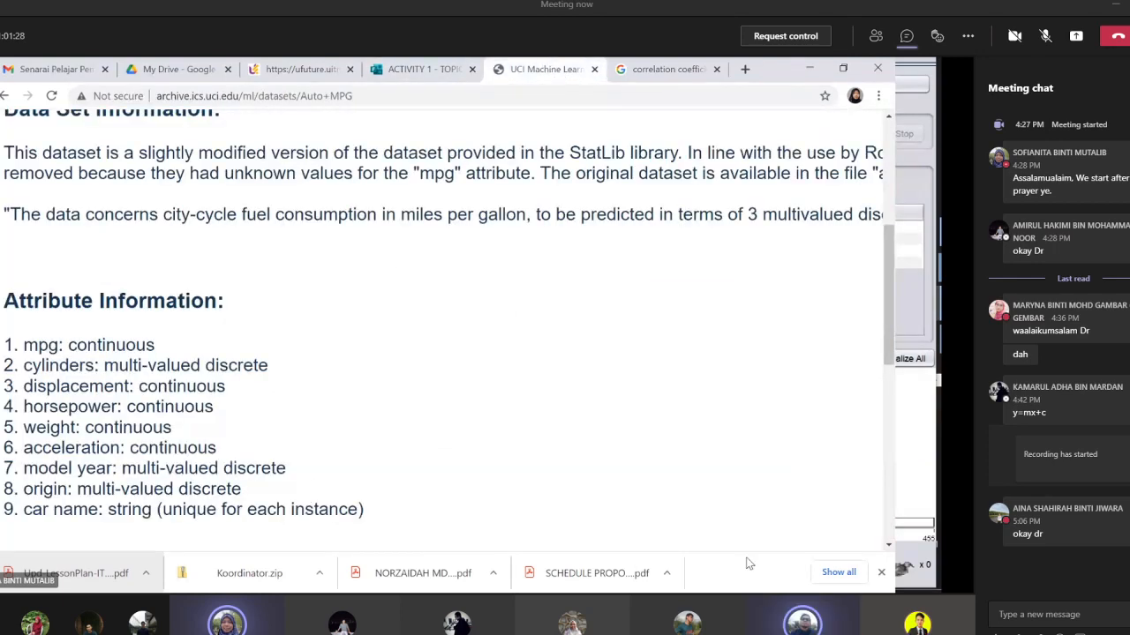
key(alt+Tab)
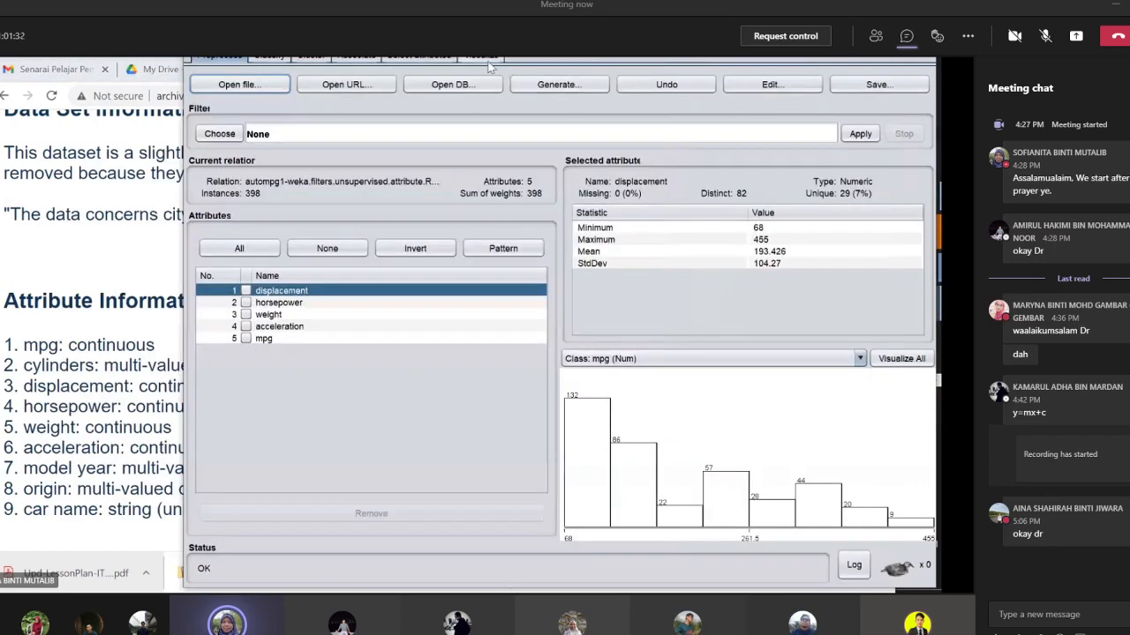
- Browse for a new data file to open, going to the Weka-3-8-5 data folder under Program Files on drive C
click(237, 86)
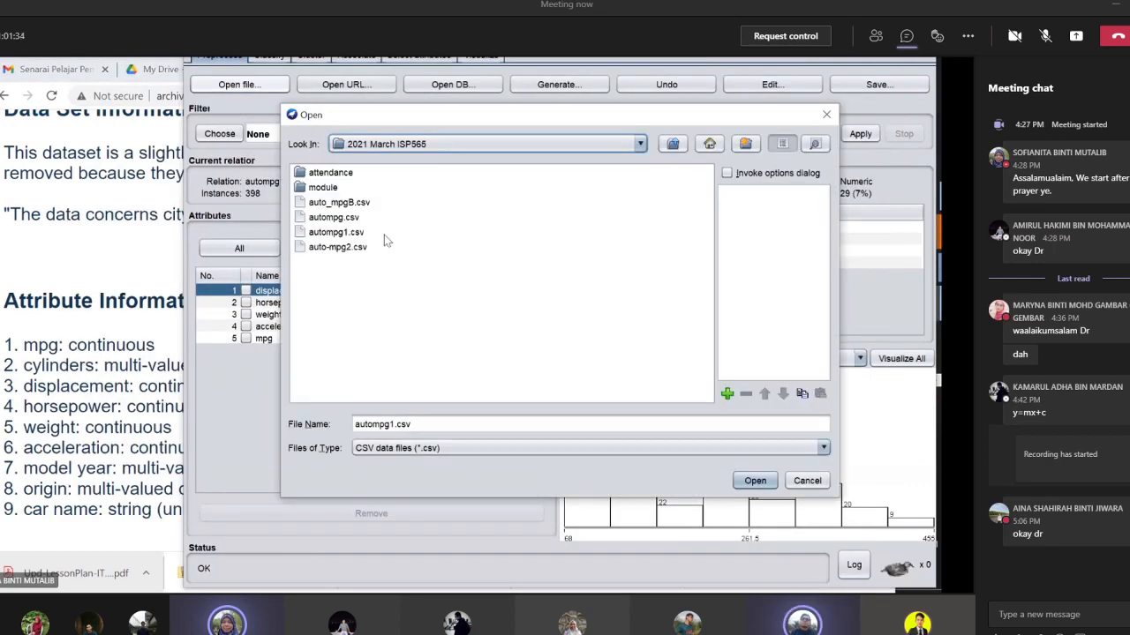
click(388, 146)
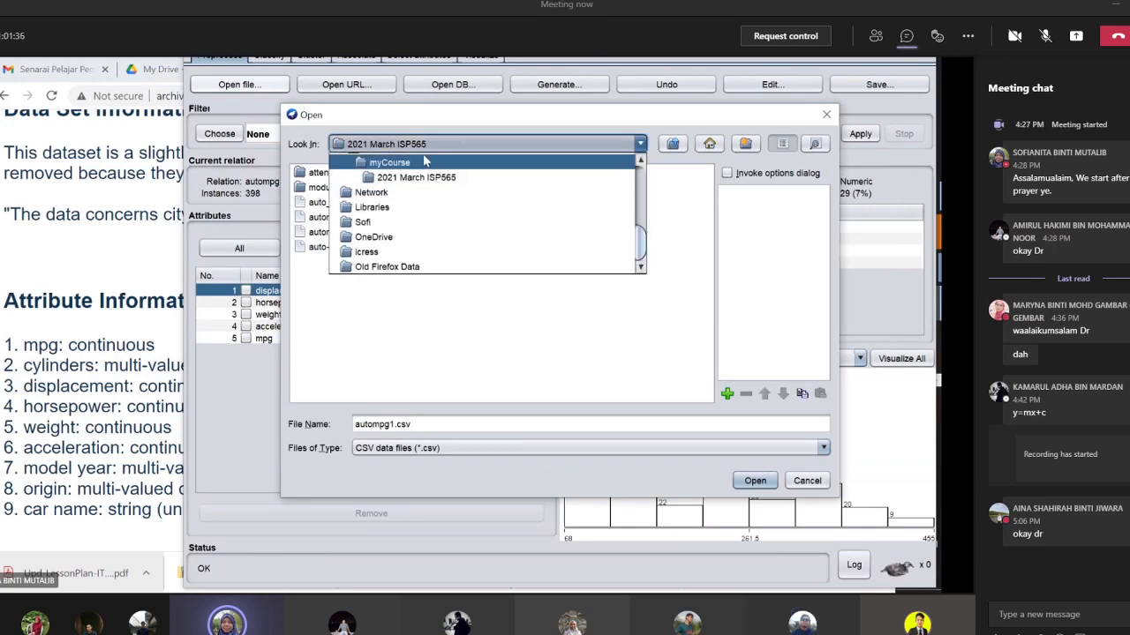
scroll(419, 221, up, 5)
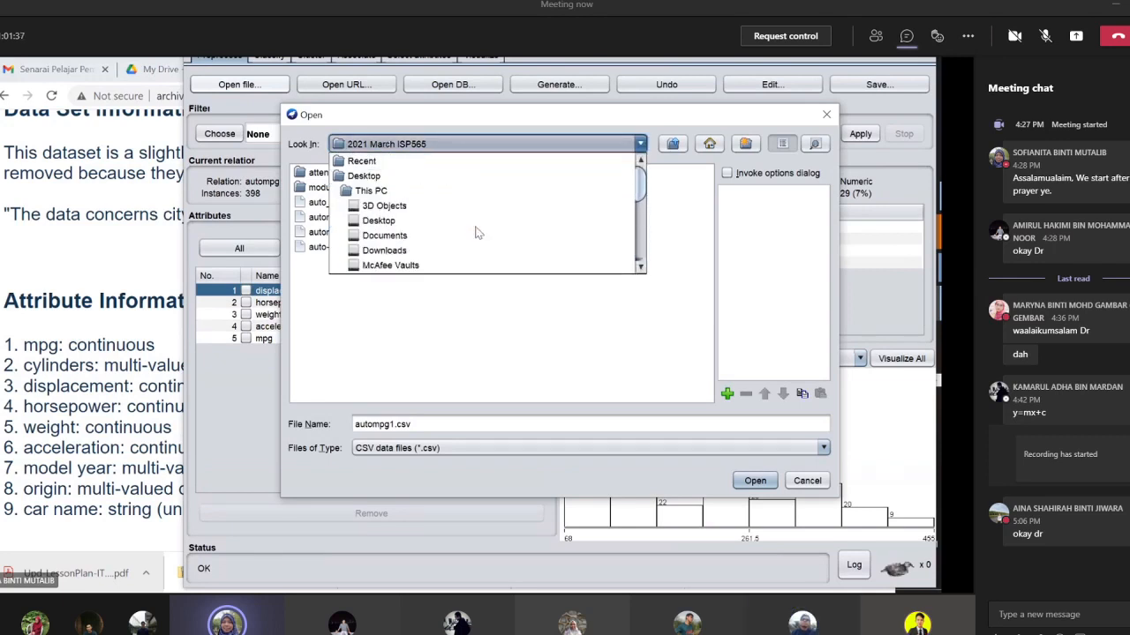
click(381, 191)
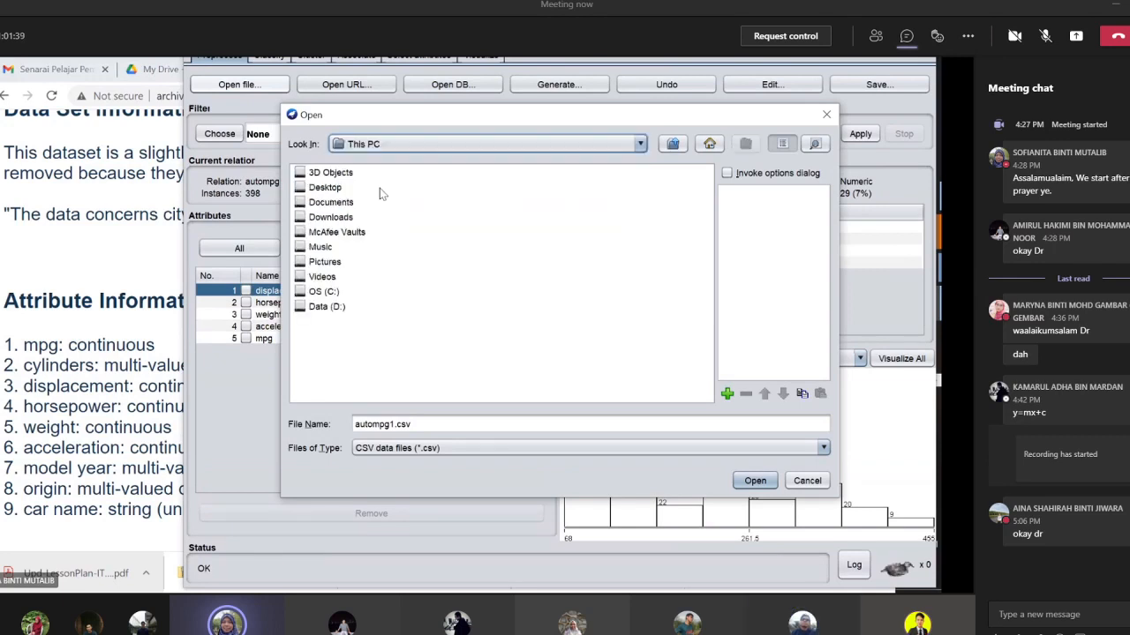
double_click(318, 300)
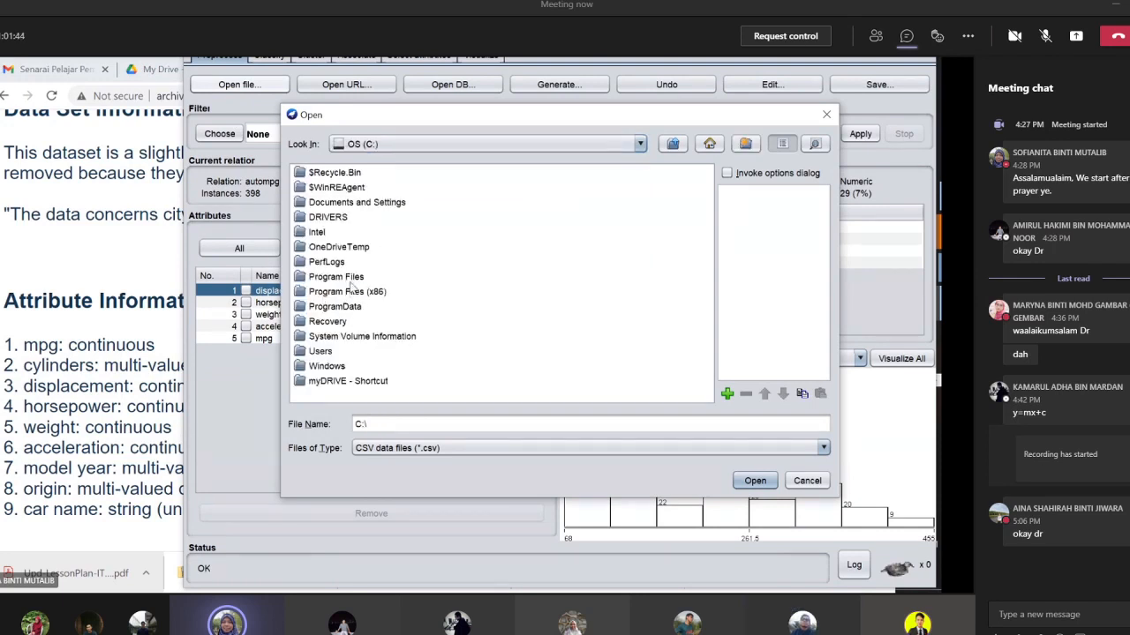
double_click(352, 290)
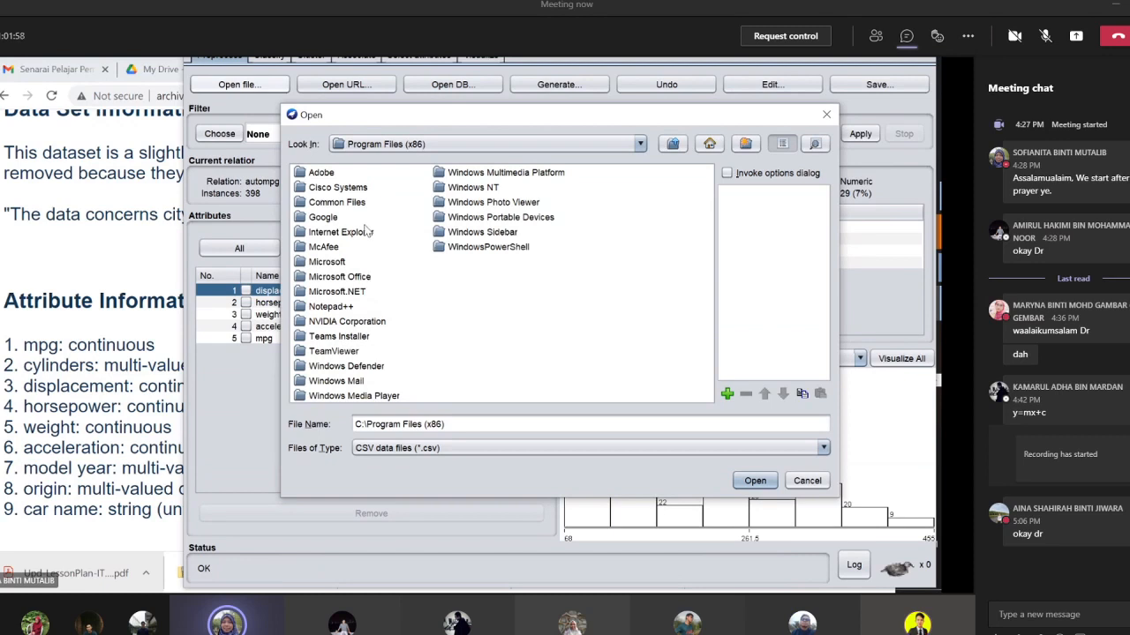
click(673, 145)
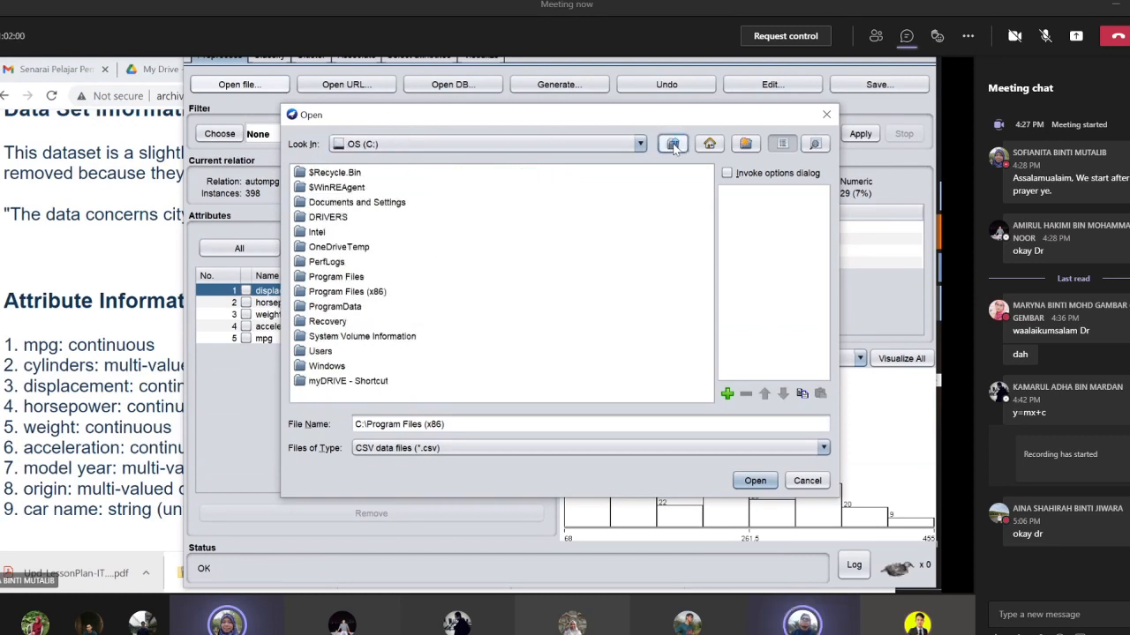
double_click(335, 277)
double_click(343, 365)
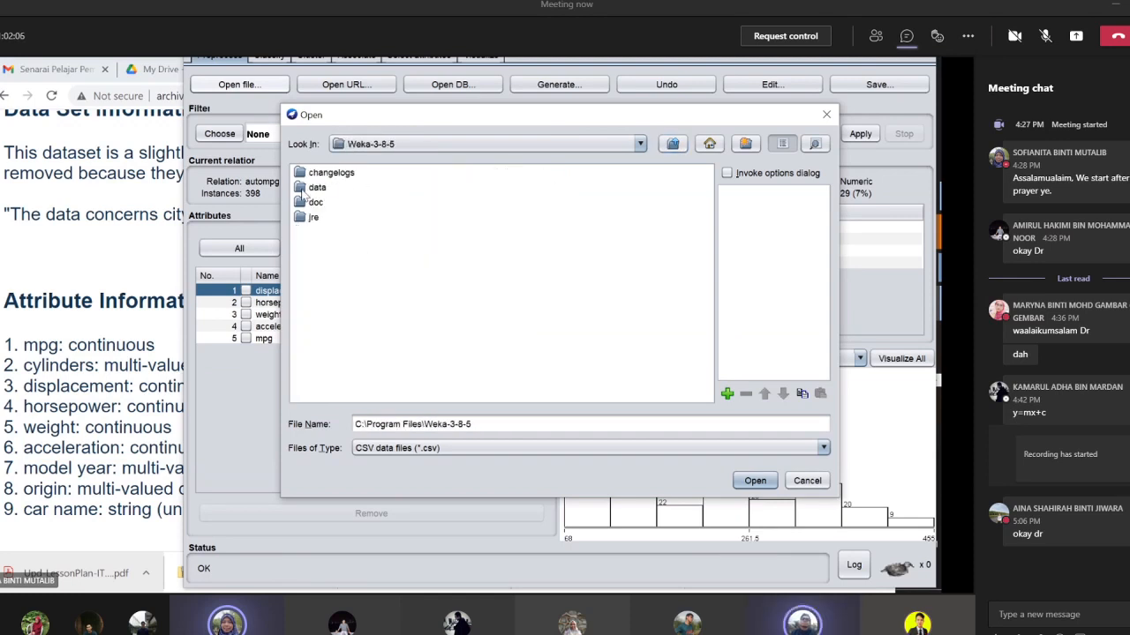
double_click(315, 188)
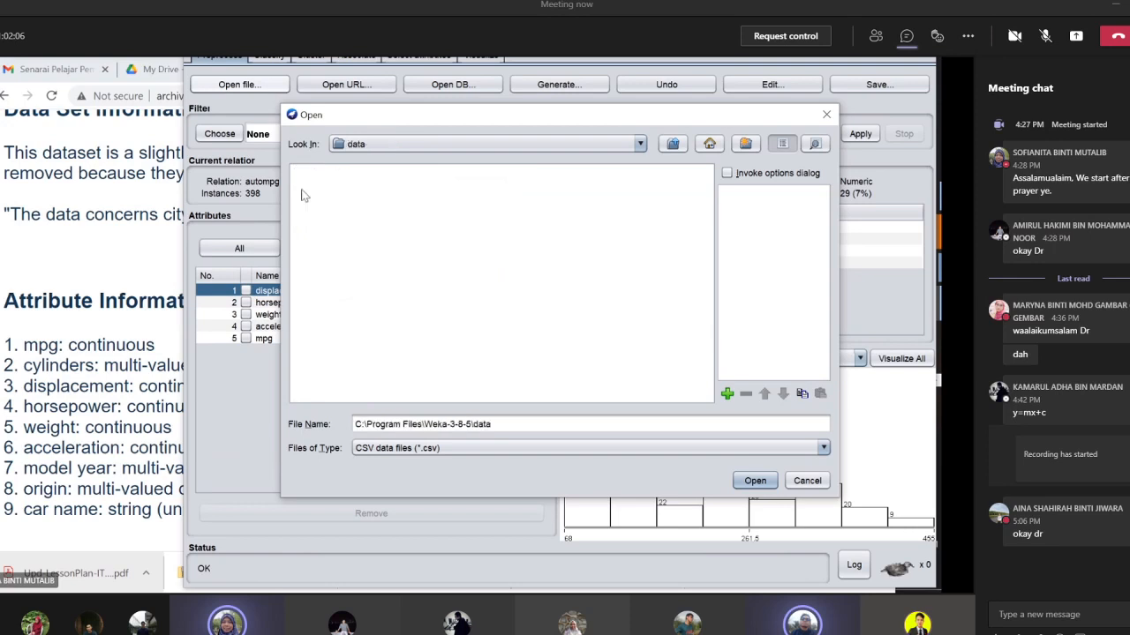
- Filter the file list to Arff data files (*.arff) and open cpu.arff
click(450, 448)
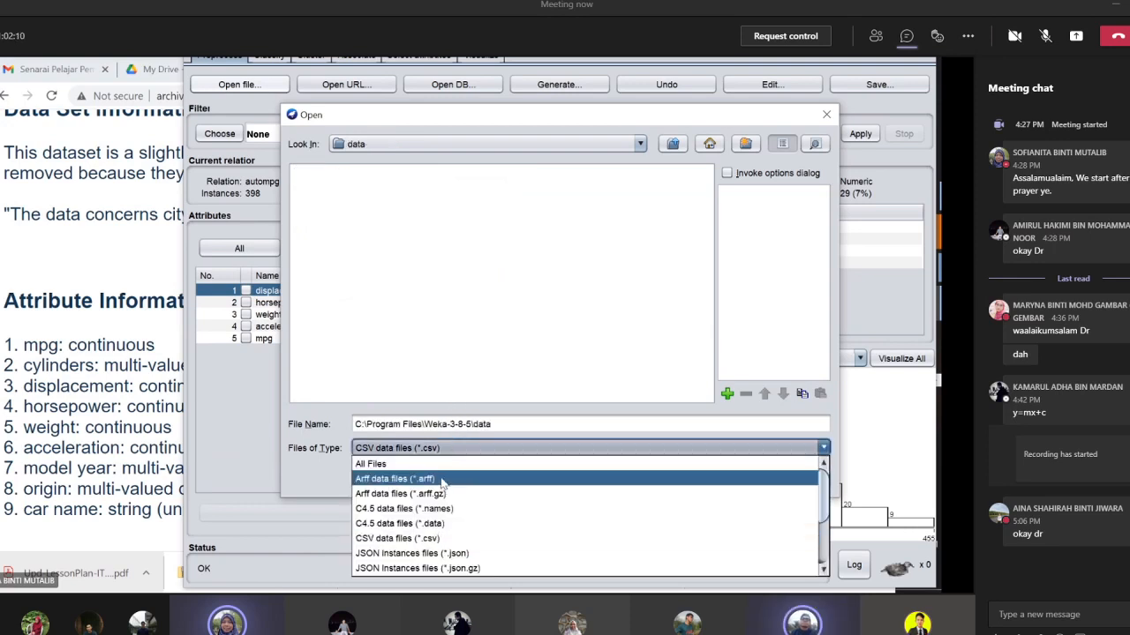
click(440, 478)
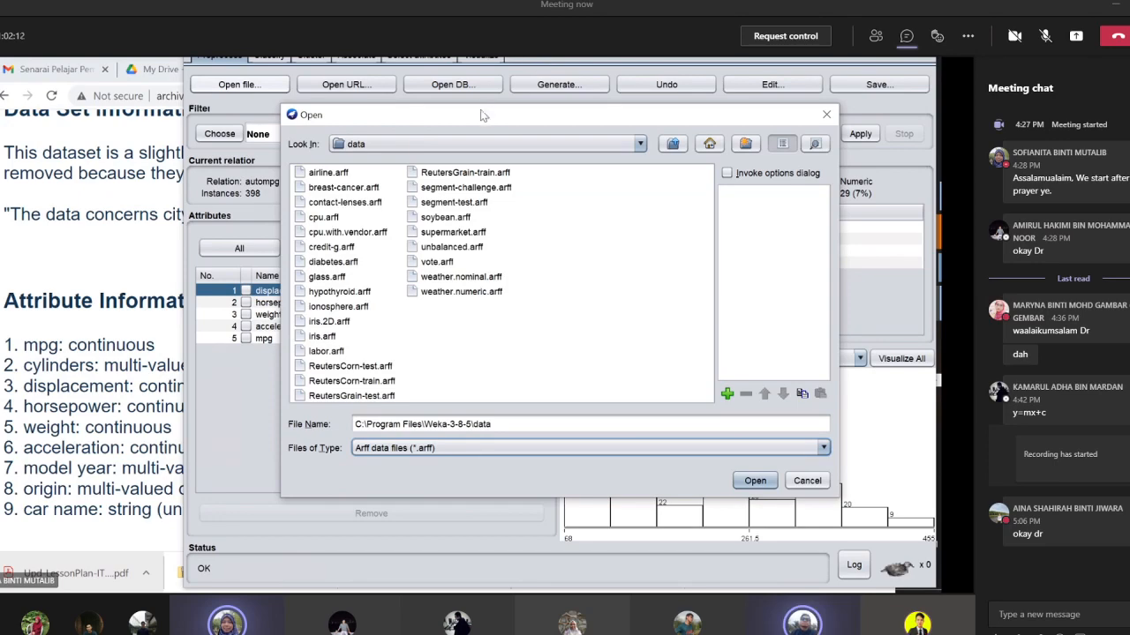
drag(480, 117, 352, 160)
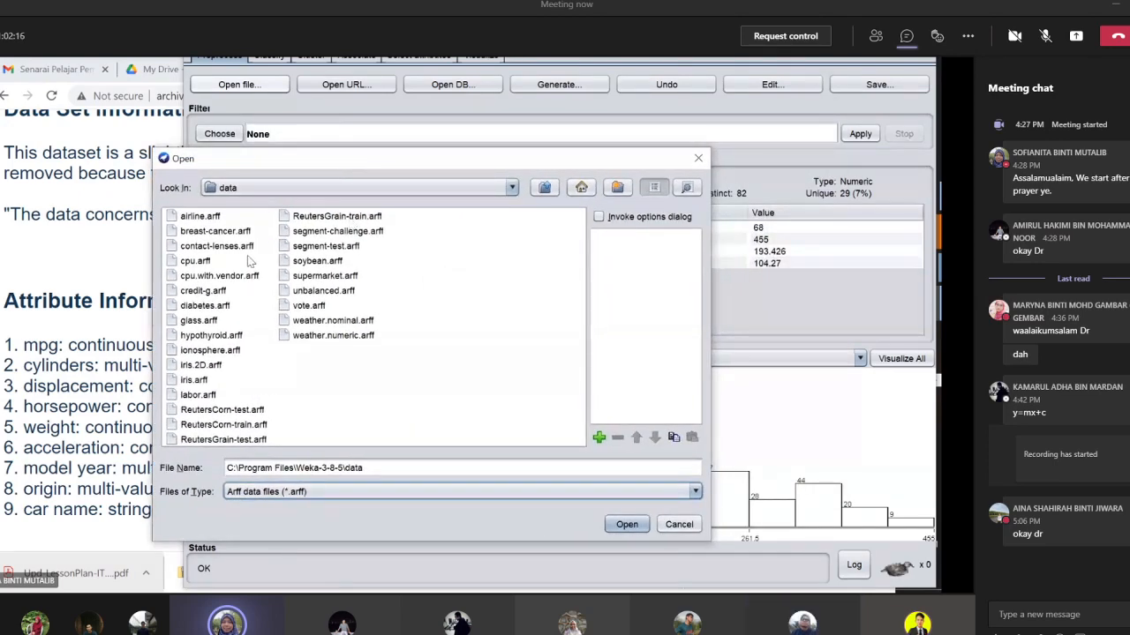
double_click(196, 262)
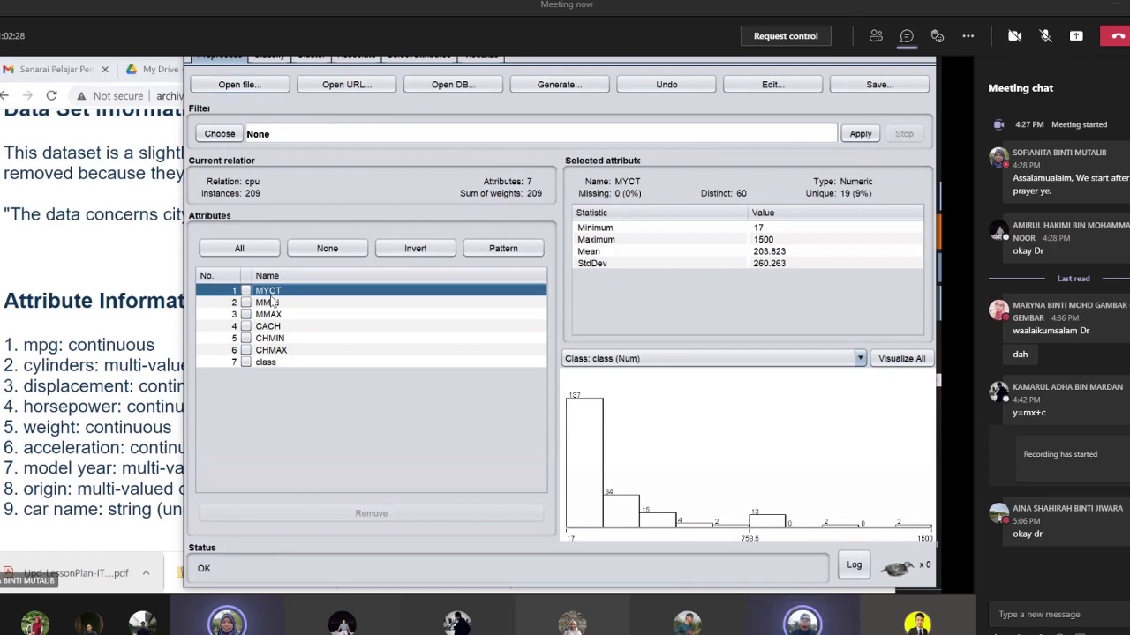
- Go through the cpu dataset's attributes from MMIN to class and back up to MYCT, examining each one's statistics and histogram
click(269, 303)
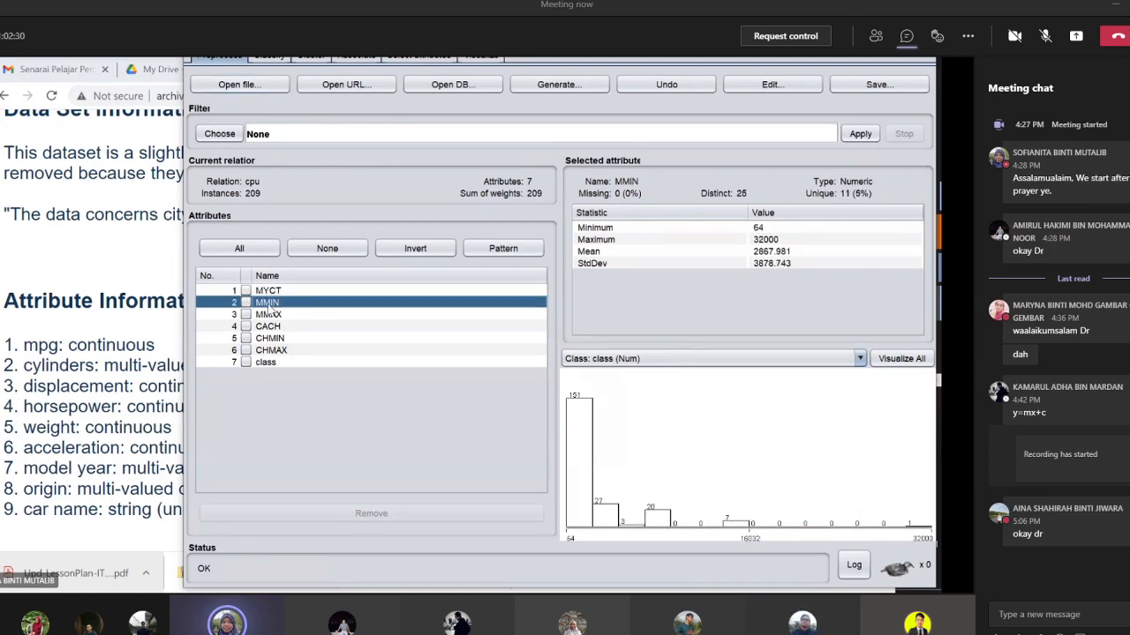
key(Down)
key(Down)
key(Down)
key(Down)
key(Down)
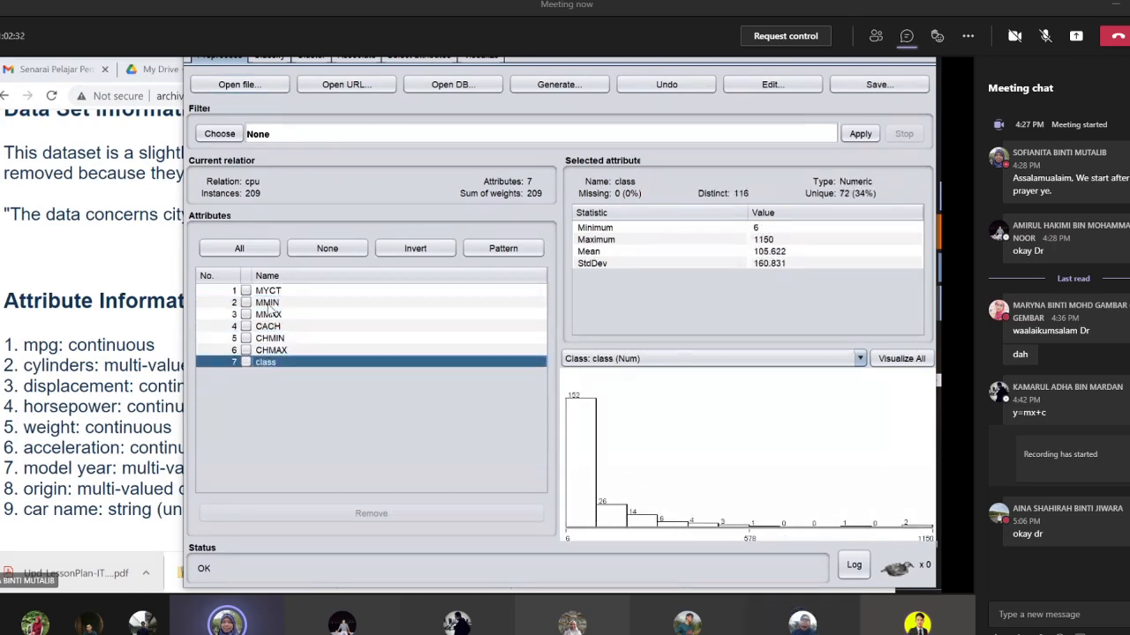
key(Up)
key(Up)
key(Up)
key(Up)
key(Up)
key(Up)
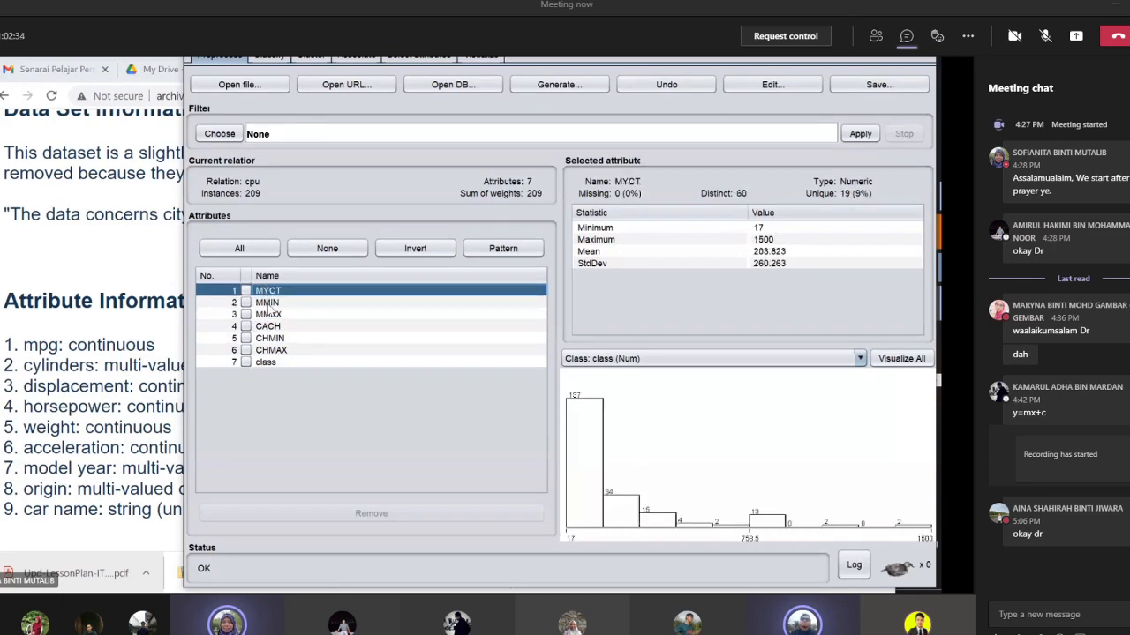
- Go through the cpu attributes from MYCT down to CHMAX and back to MYCT, comparing their statistics and histograms
key(Down)
key(Down)
key(Down)
key(Down)
key(Down)
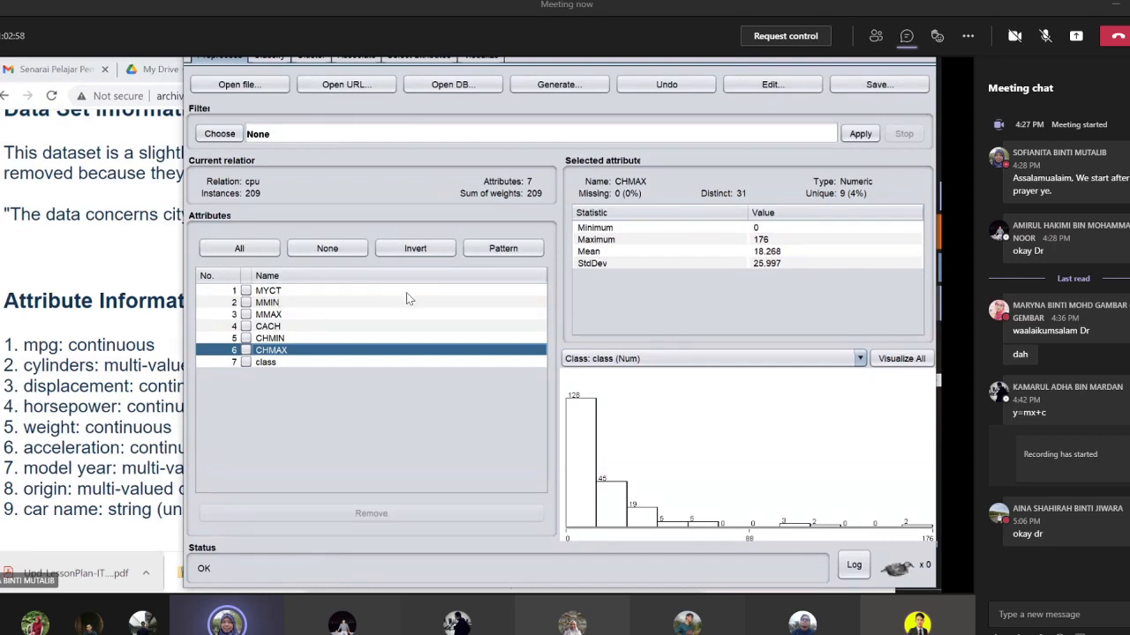
click(280, 292)
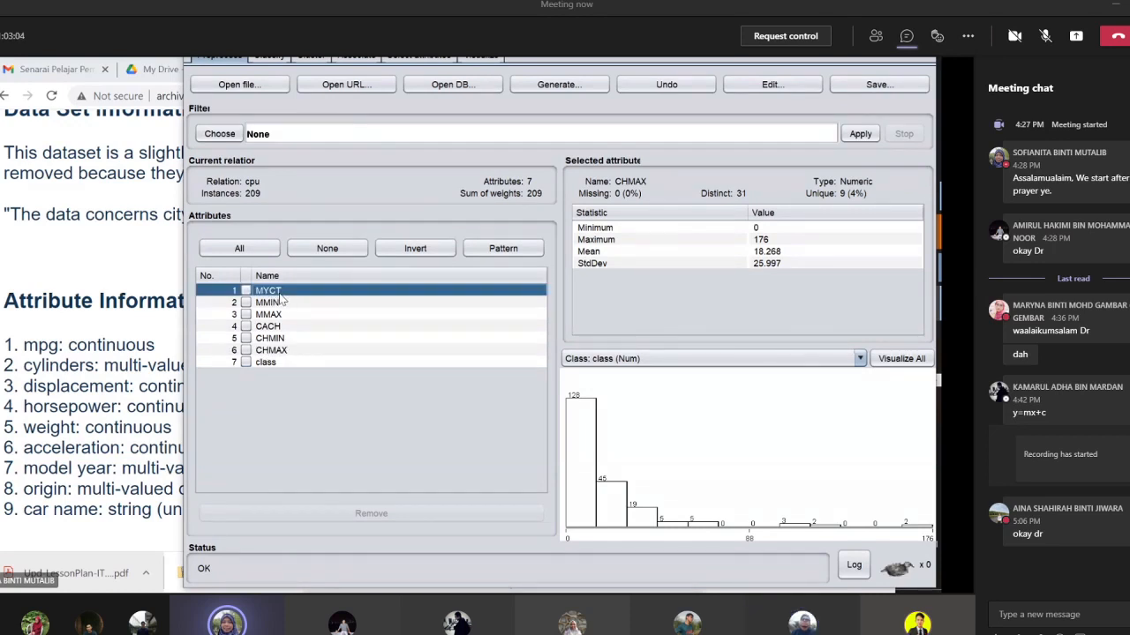
click(272, 303)
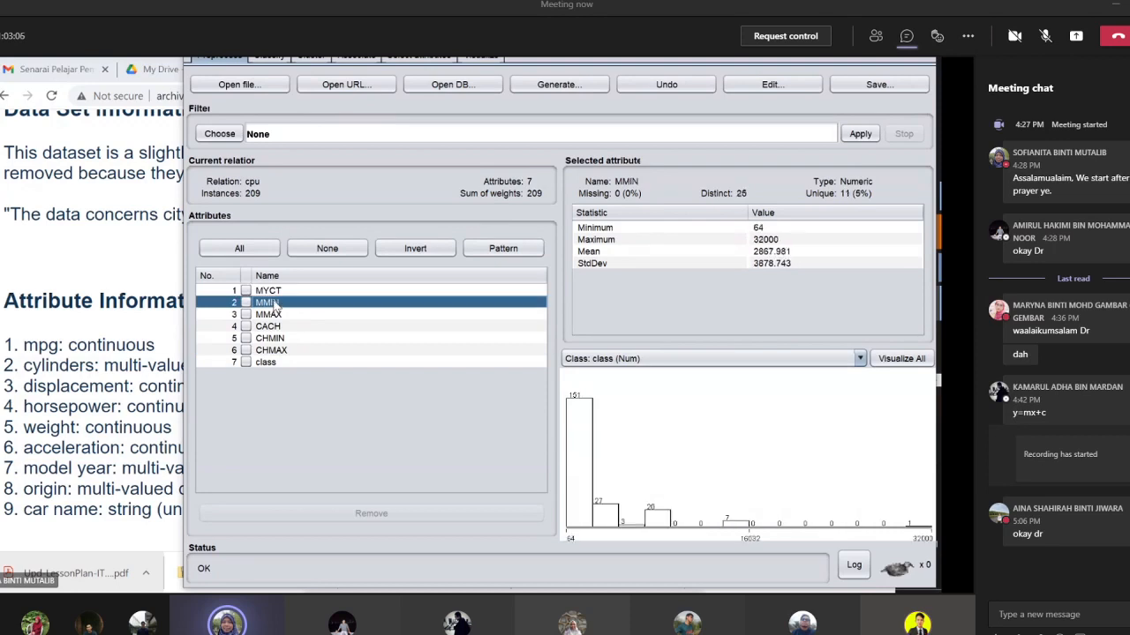
click(274, 294)
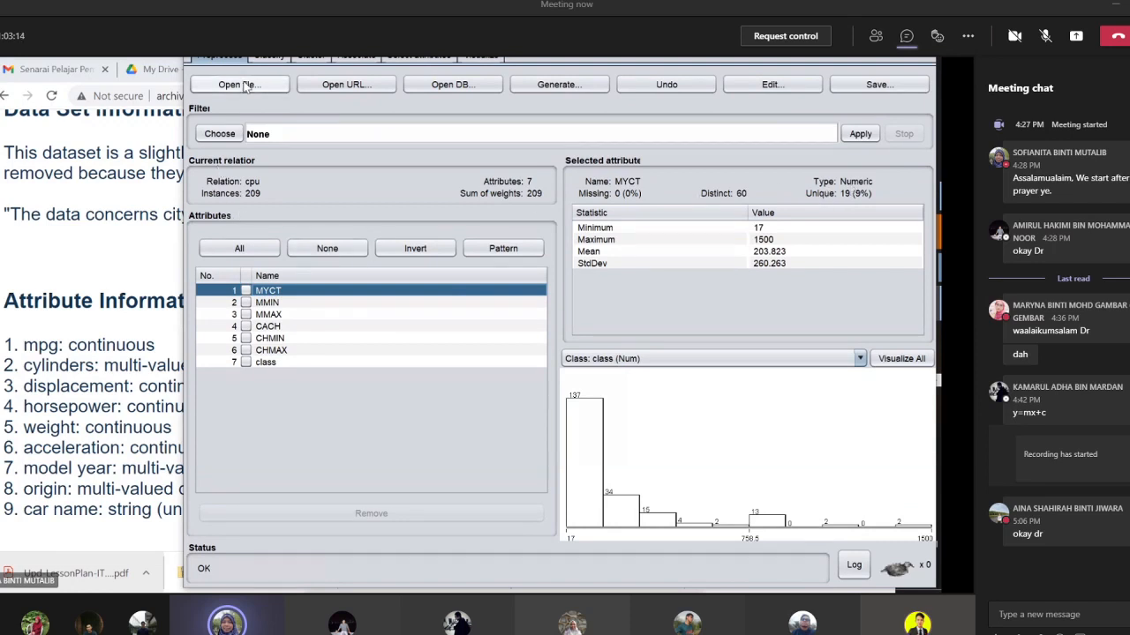
- Load ReutersCorn-train.arff from the Weka data folder
click(238, 85)
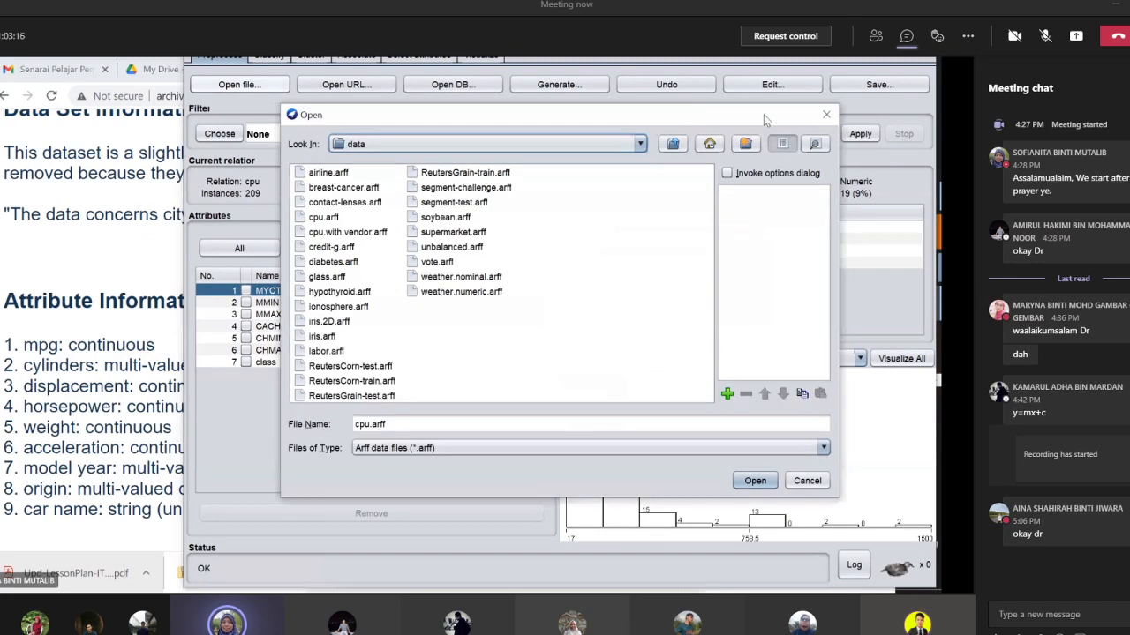
click(826, 114)
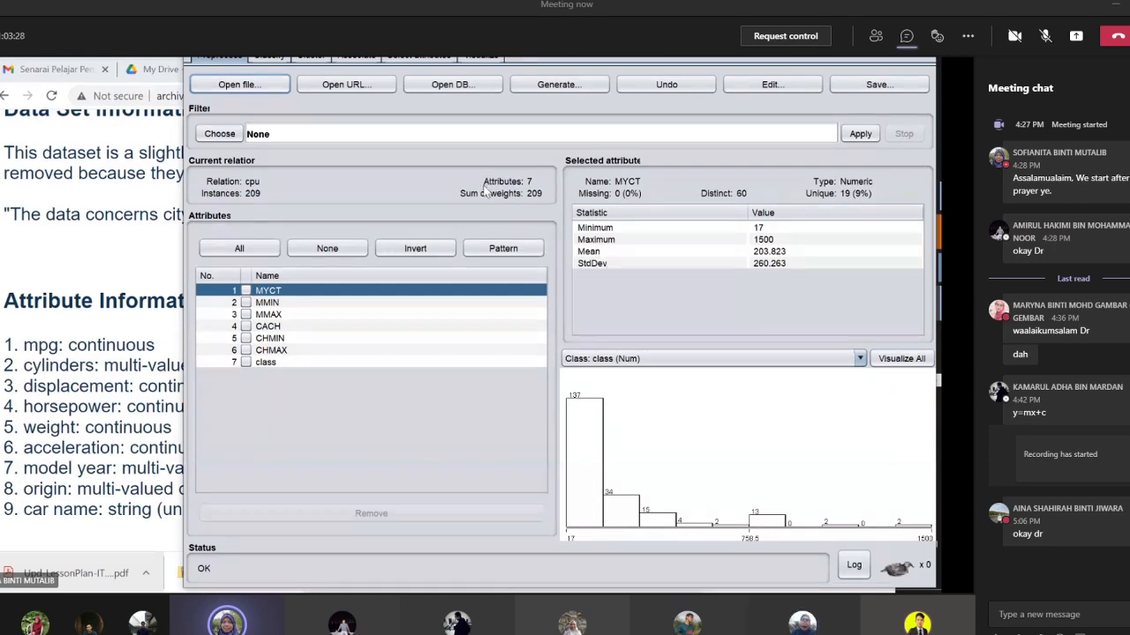
click(237, 88)
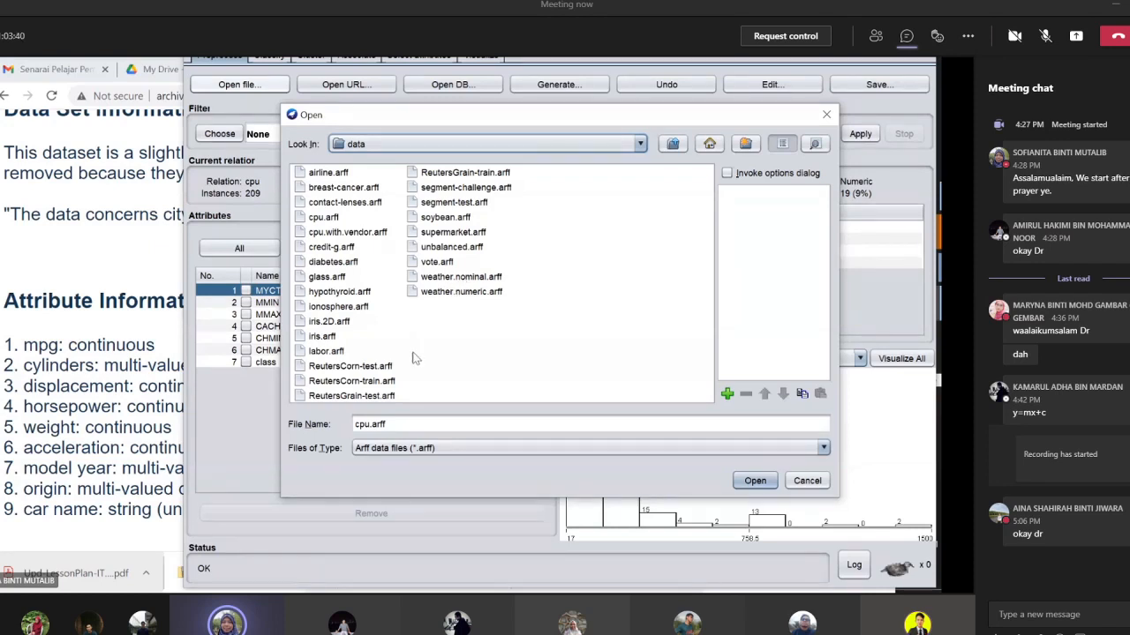
click(360, 381)
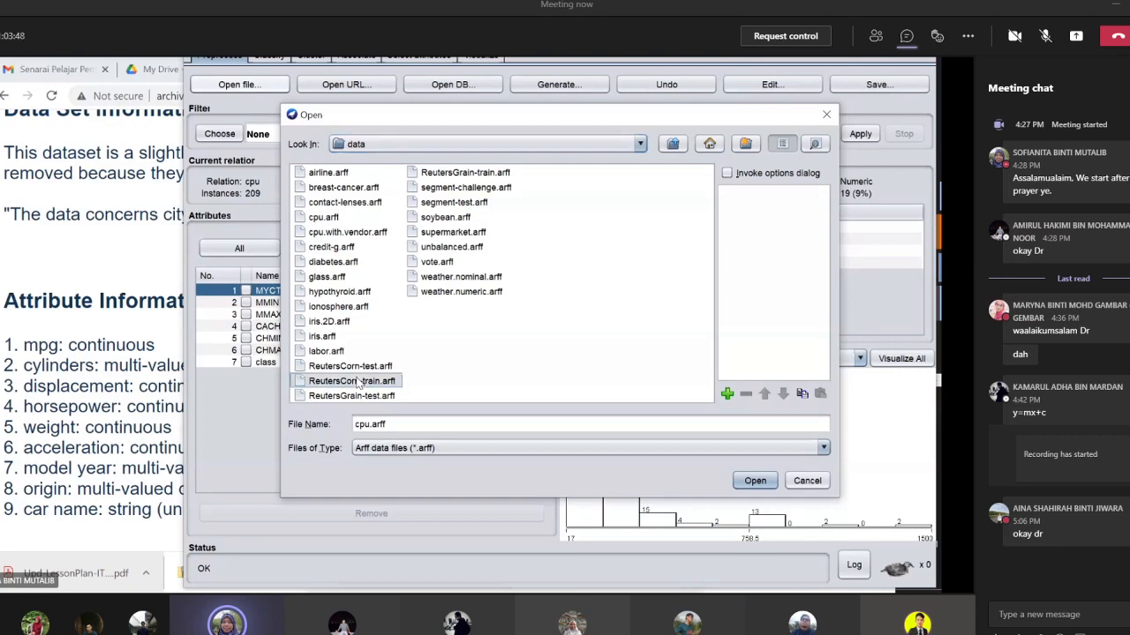
click(761, 482)
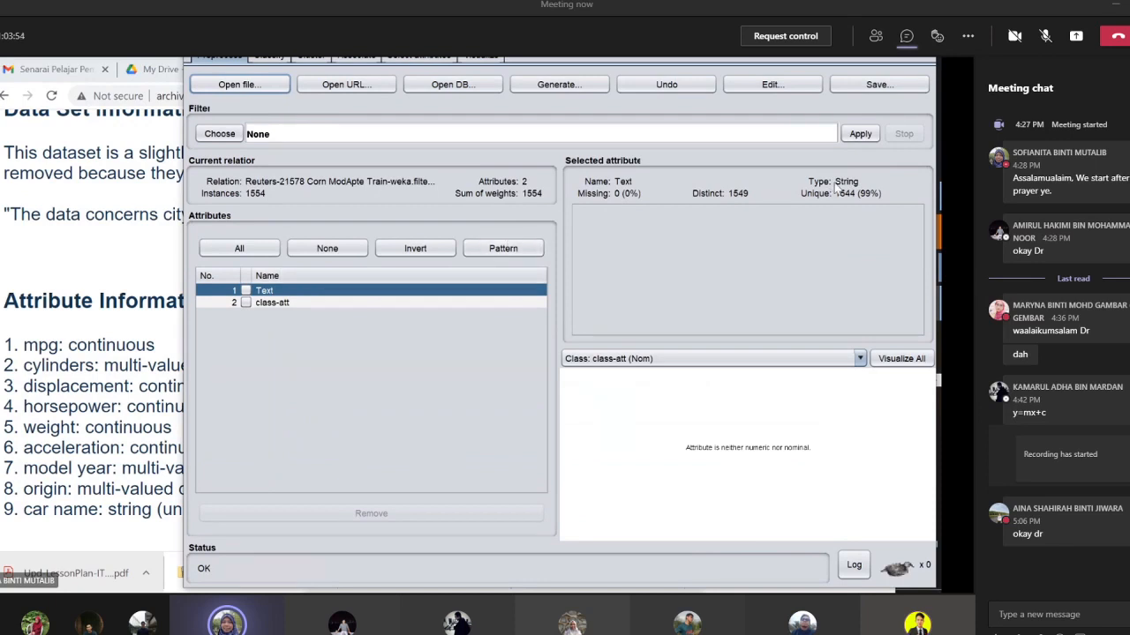
- View the Reuters corn instances in the data viewer, widen the Text column and read down the first 14 rows
click(784, 85)
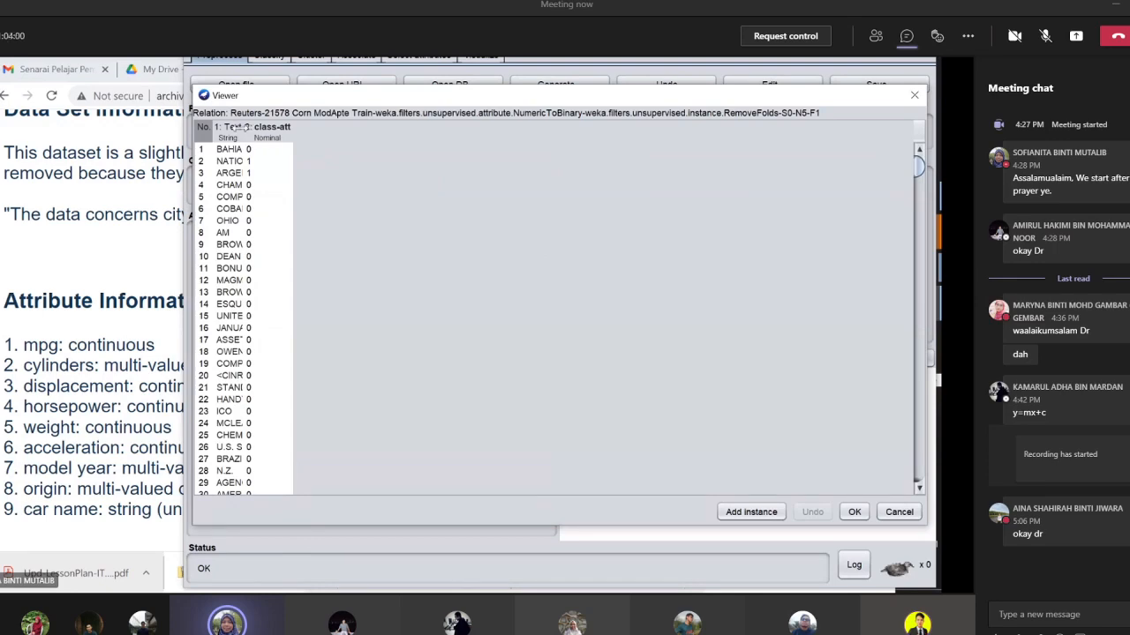
drag(241, 127, 819, 136)
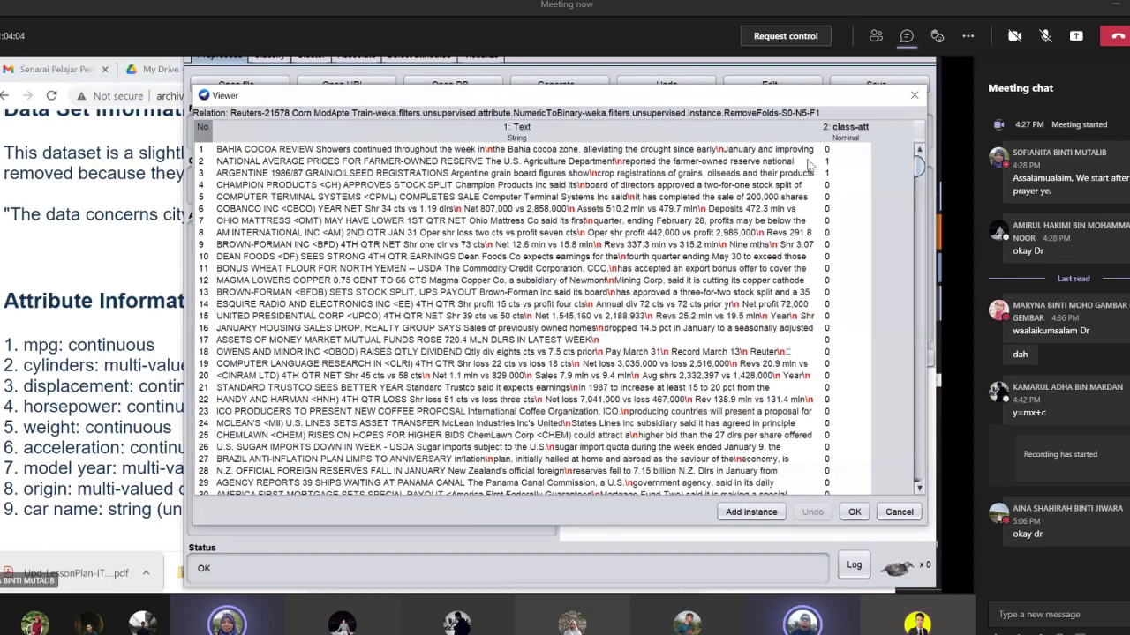
click(279, 152)
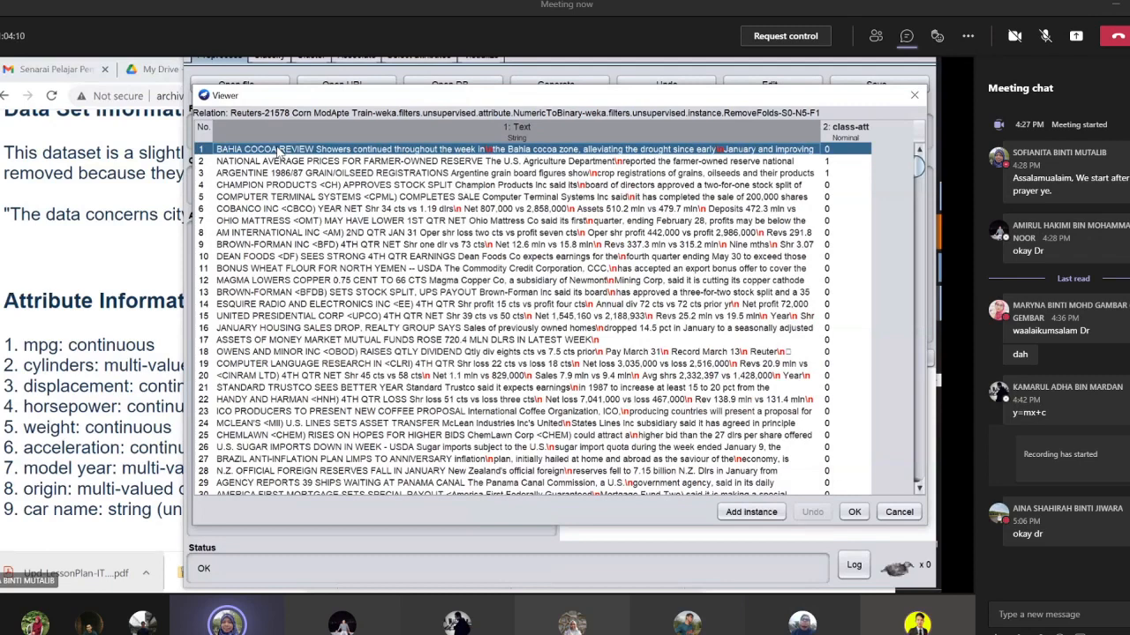
key(Down)
key(Down)
key(Down)
key(Down)
key(Down)
key(Down)
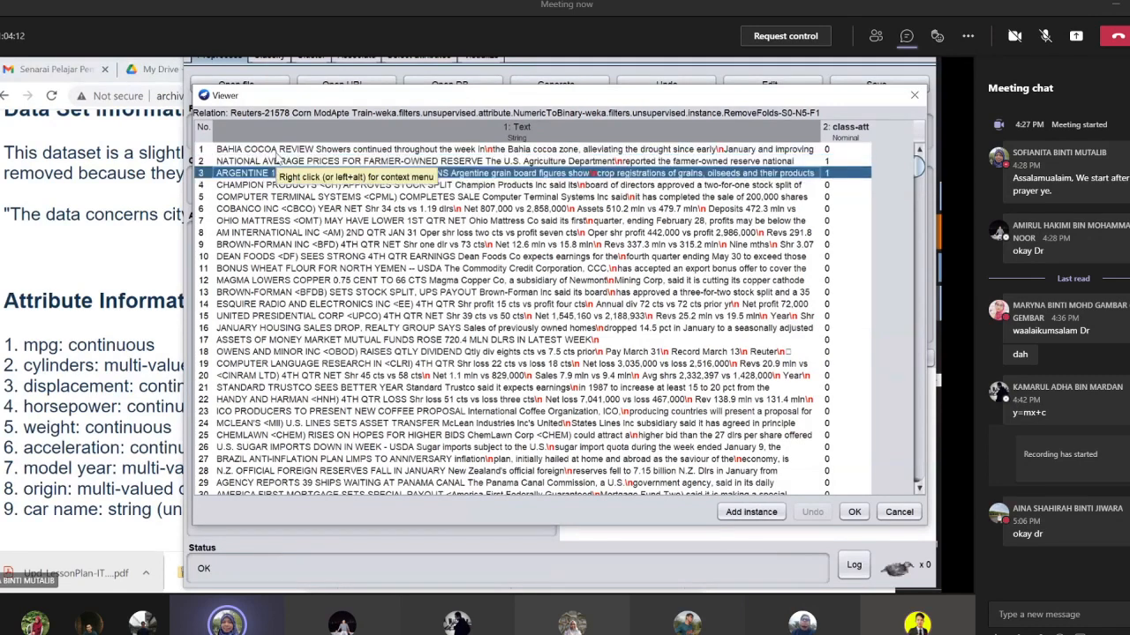
key(Down)
key(Down)
key(Down)
key(Down)
key(Down)
key(Down)
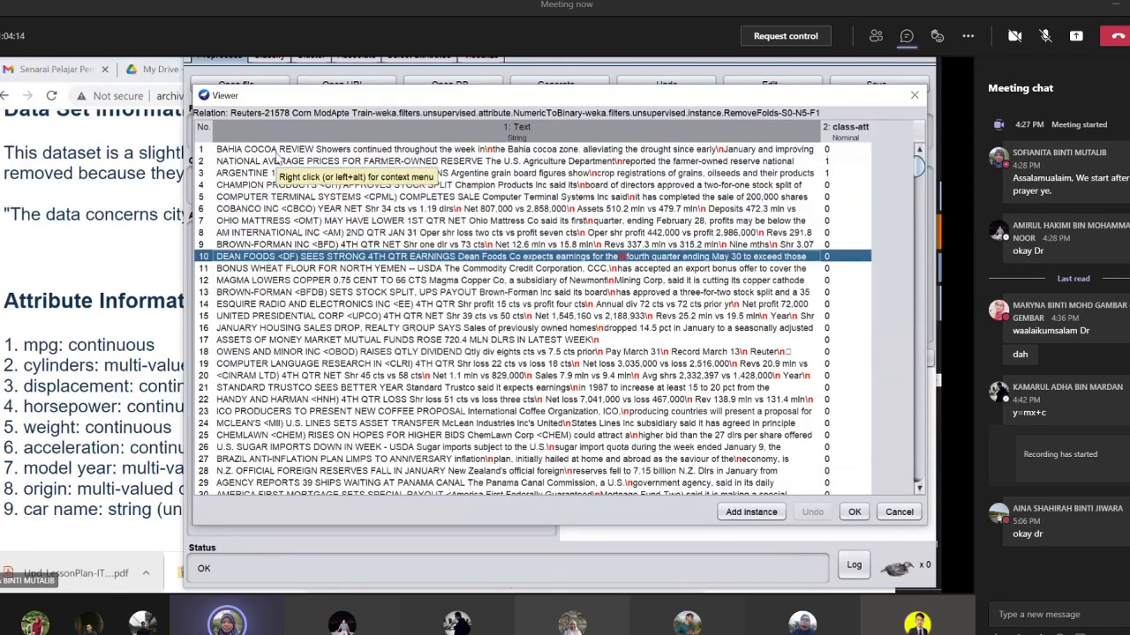
key(Down)
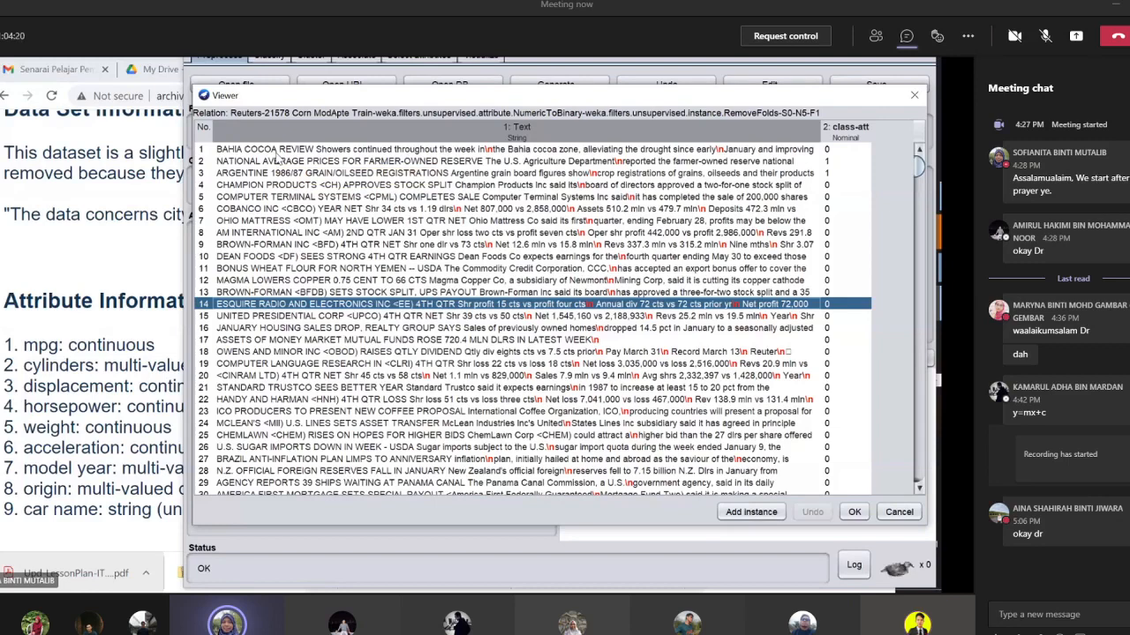
click(855, 514)
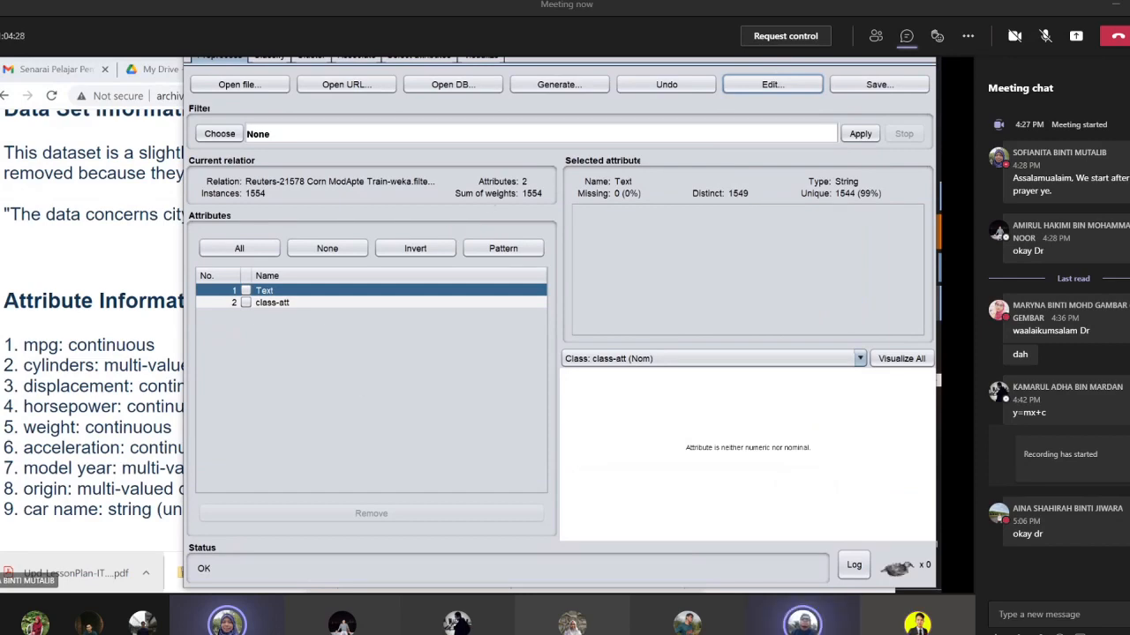
- Close the leftover SimpleLinearRegression classifier plot and view the plot matrix of the Reuters corn dataset
drag(419, 592, 469, 148)
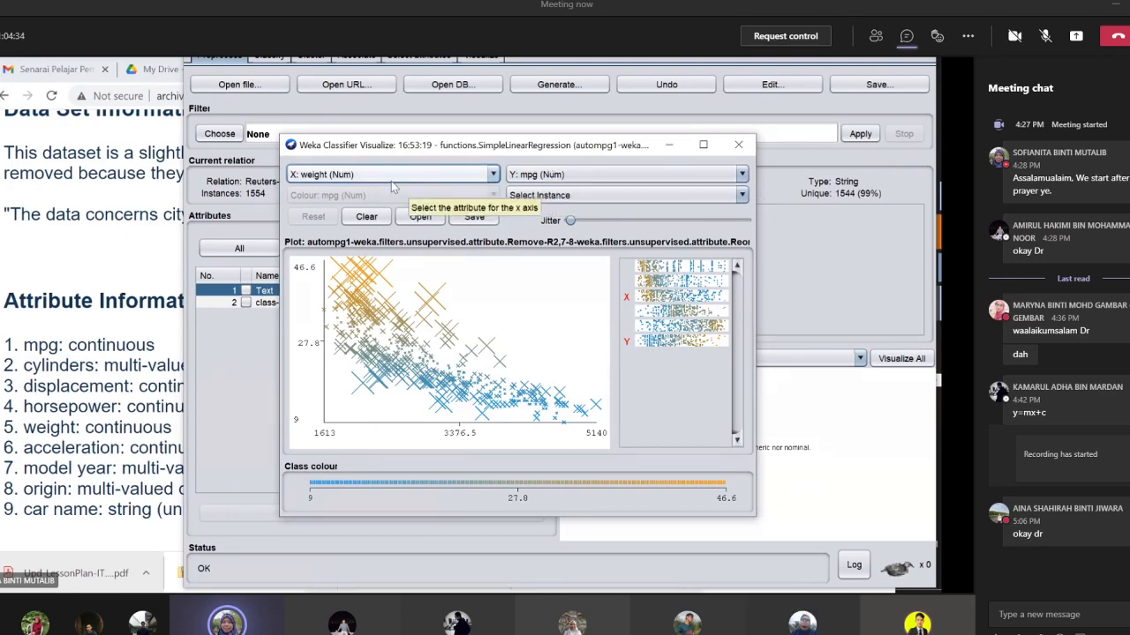
click(738, 144)
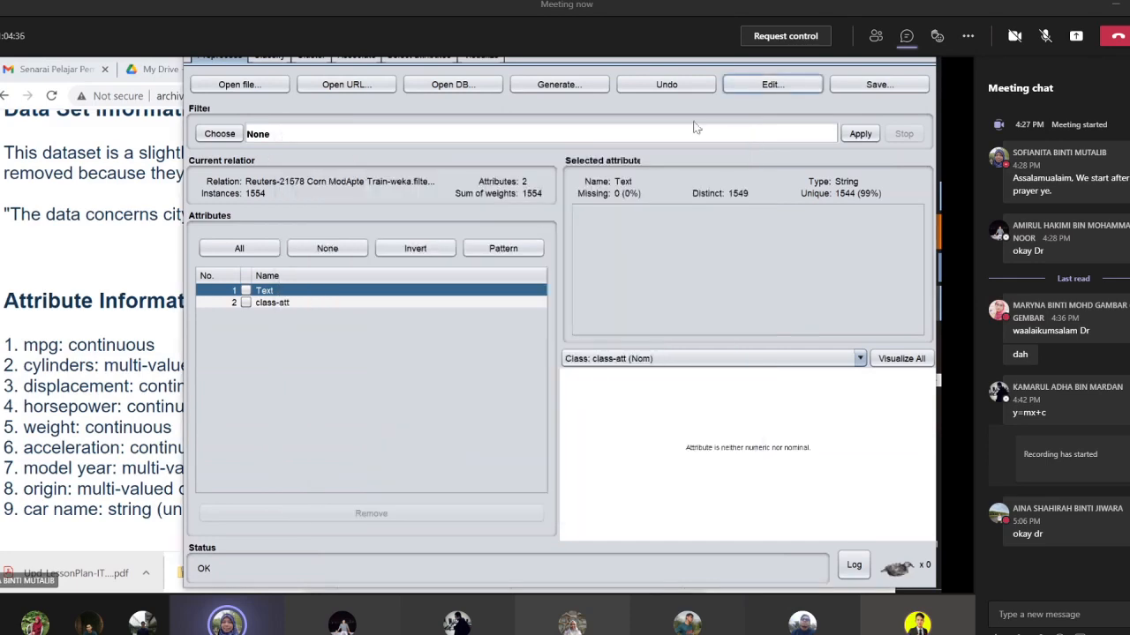
click(493, 59)
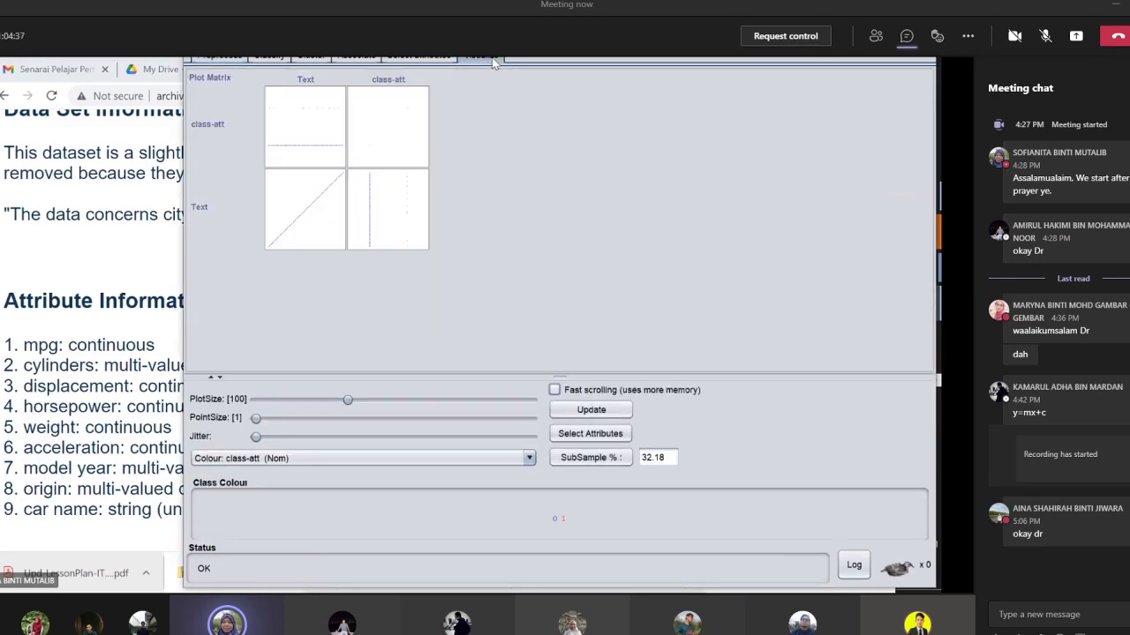
click(439, 60)
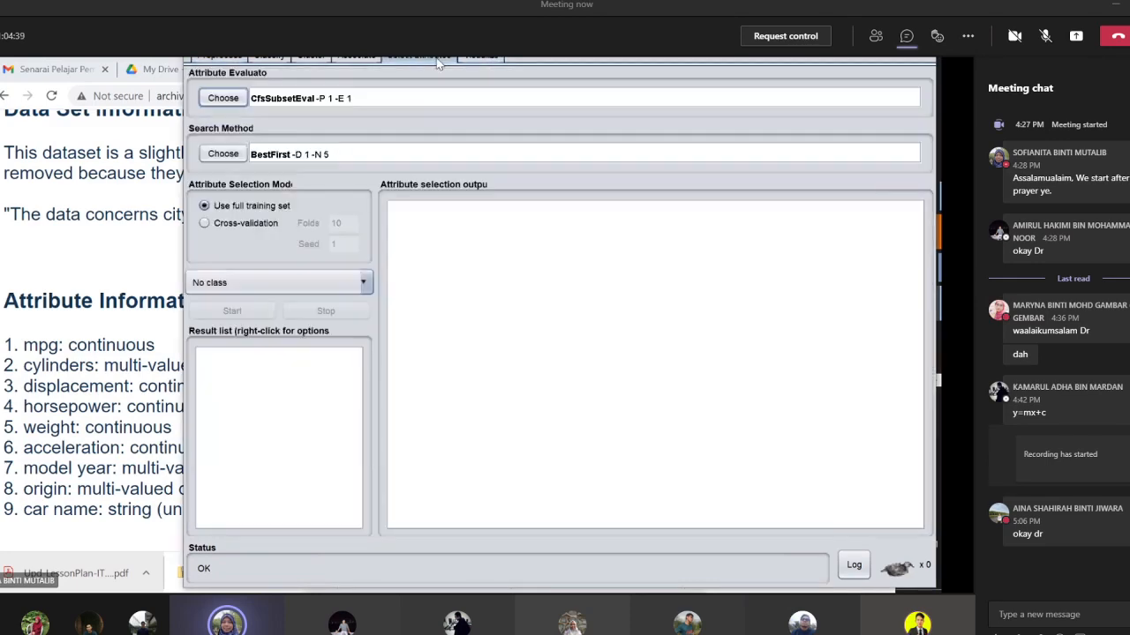
click(483, 57)
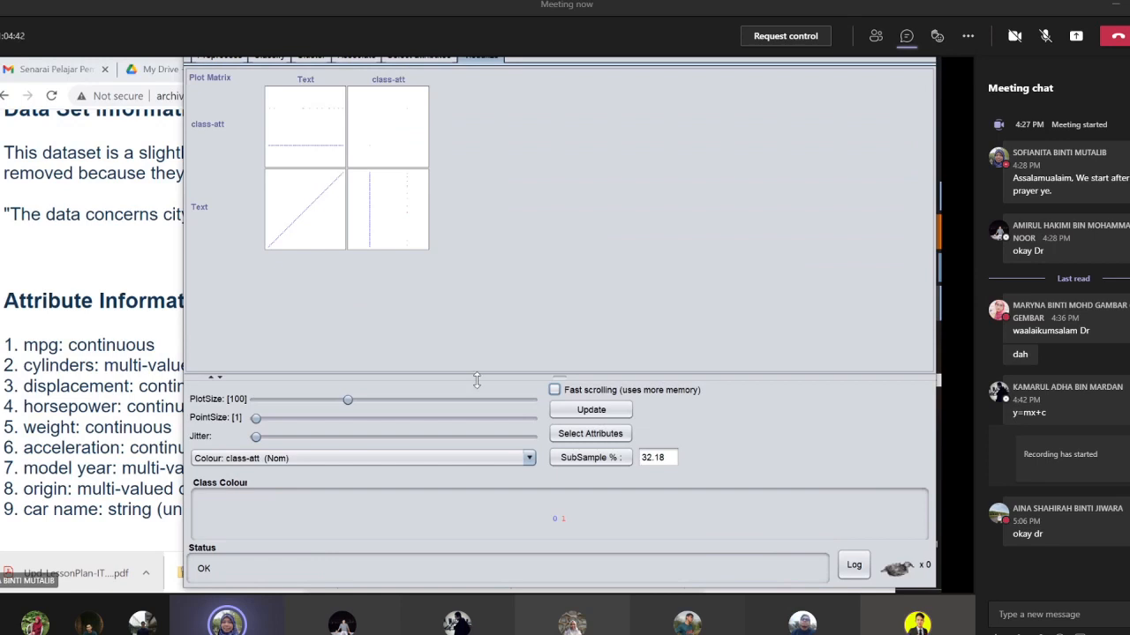
- Reopen cpu.arff from the Weka data folder in place of the Reuters corn dataset
click(222, 60)
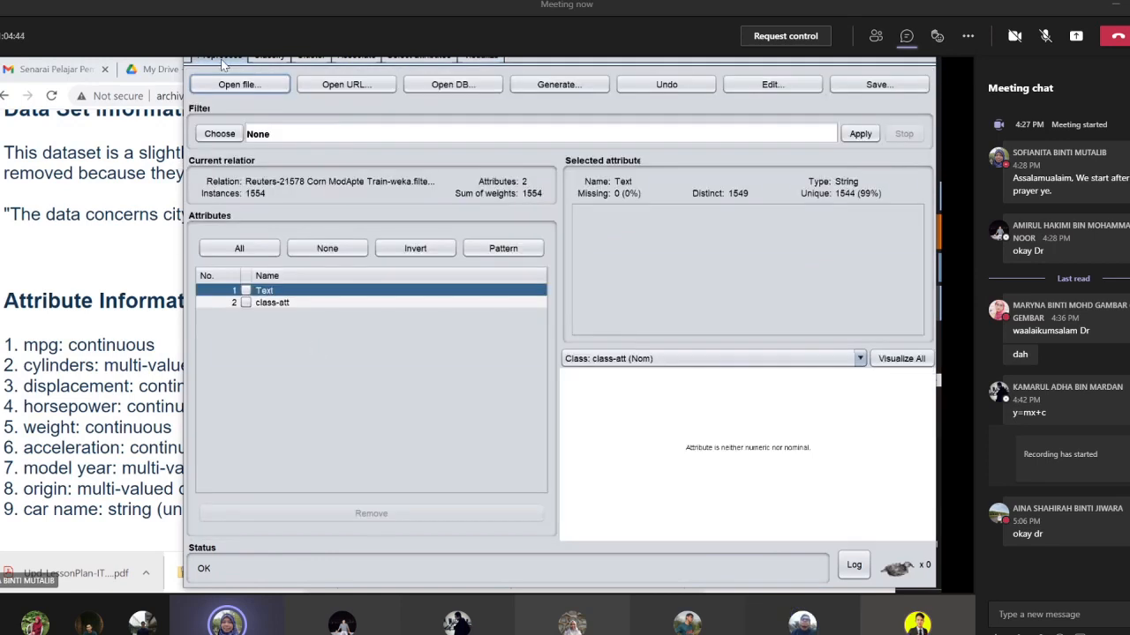
click(238, 85)
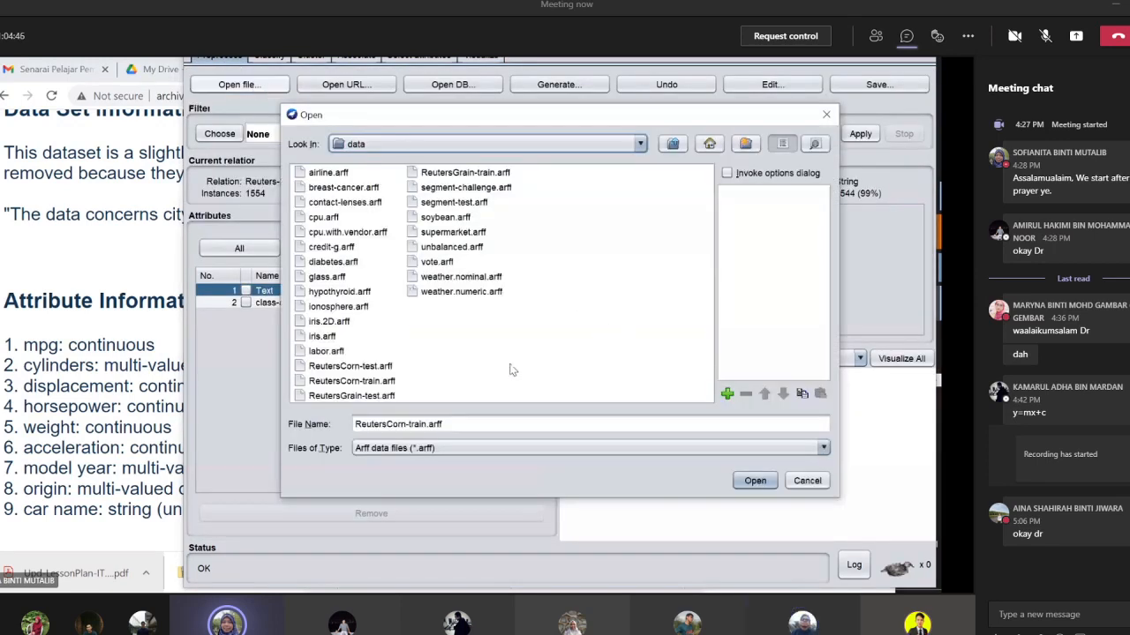
click(328, 218)
double_click(324, 218)
- View the cpu plot matrix, enlarge the MYCT versus class plot, change its Y axis to MMIN and close it
click(482, 57)
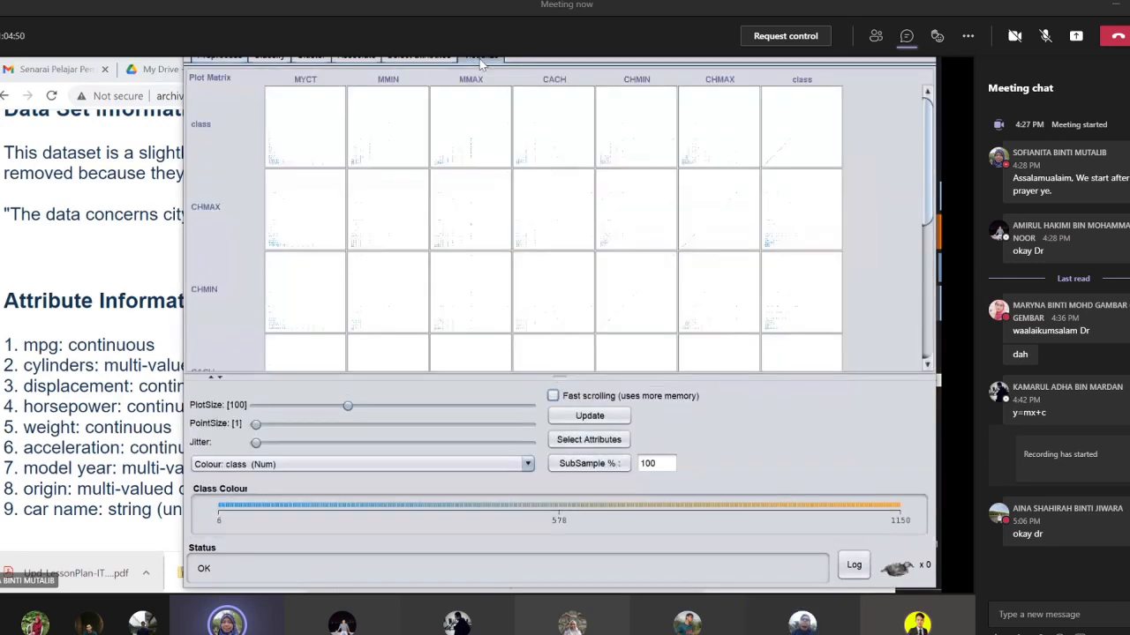
click(344, 122)
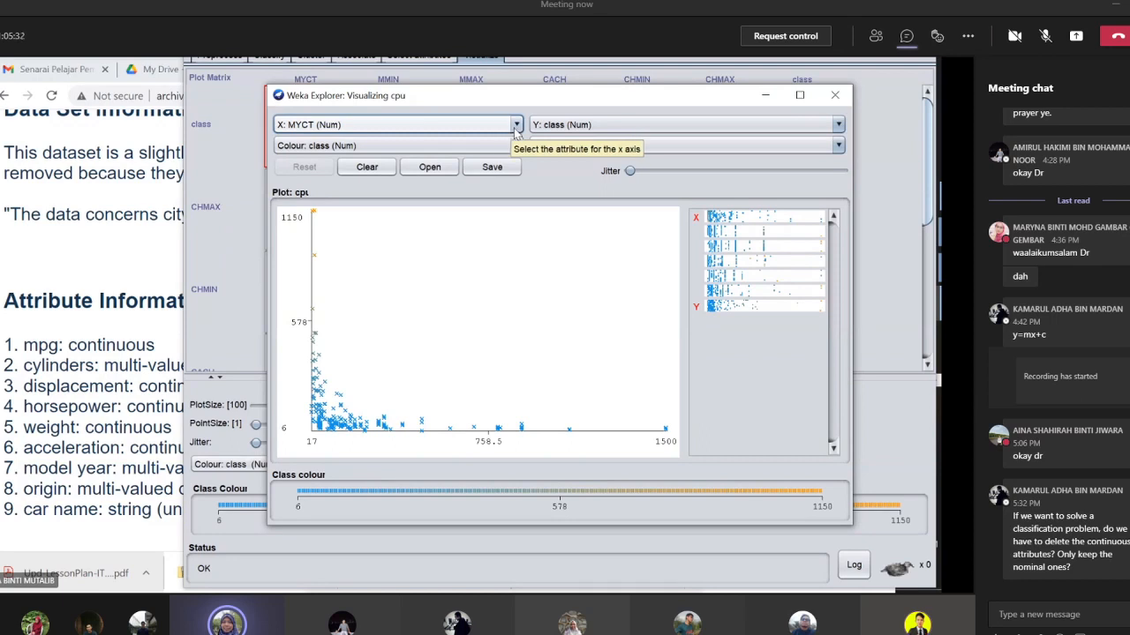
click(562, 124)
click(562, 157)
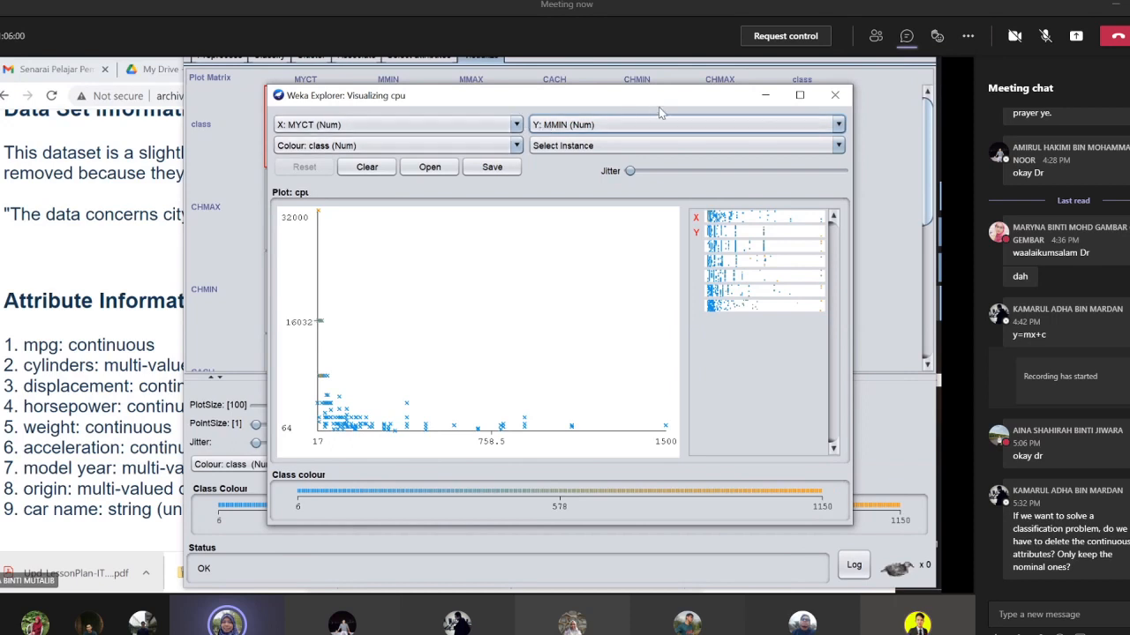
click(836, 97)
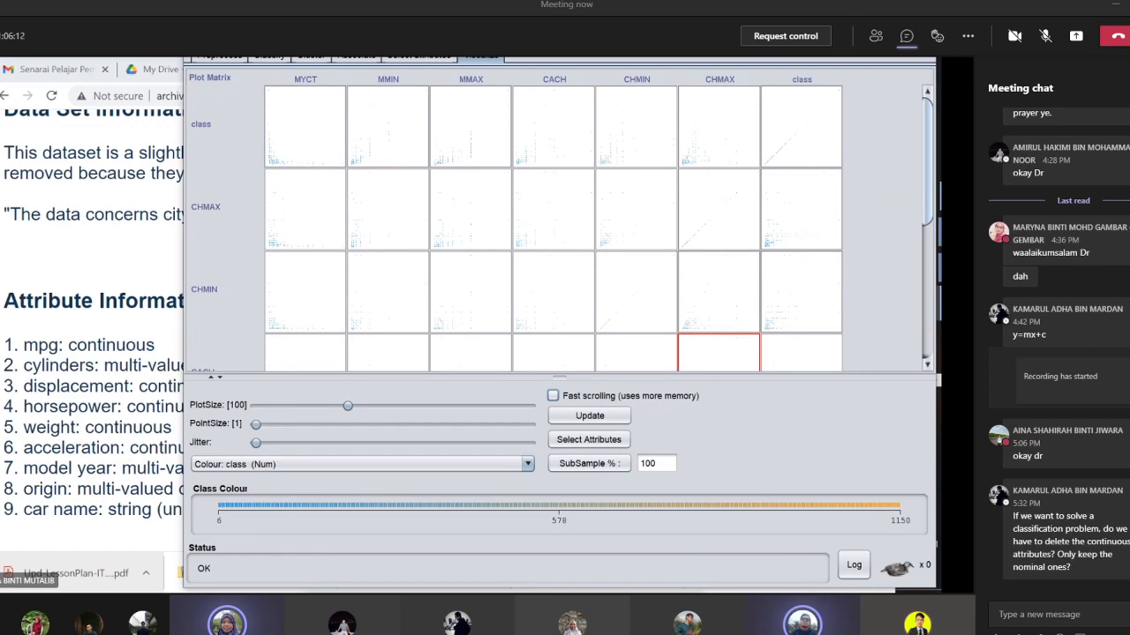
mouse_move(574, 75)
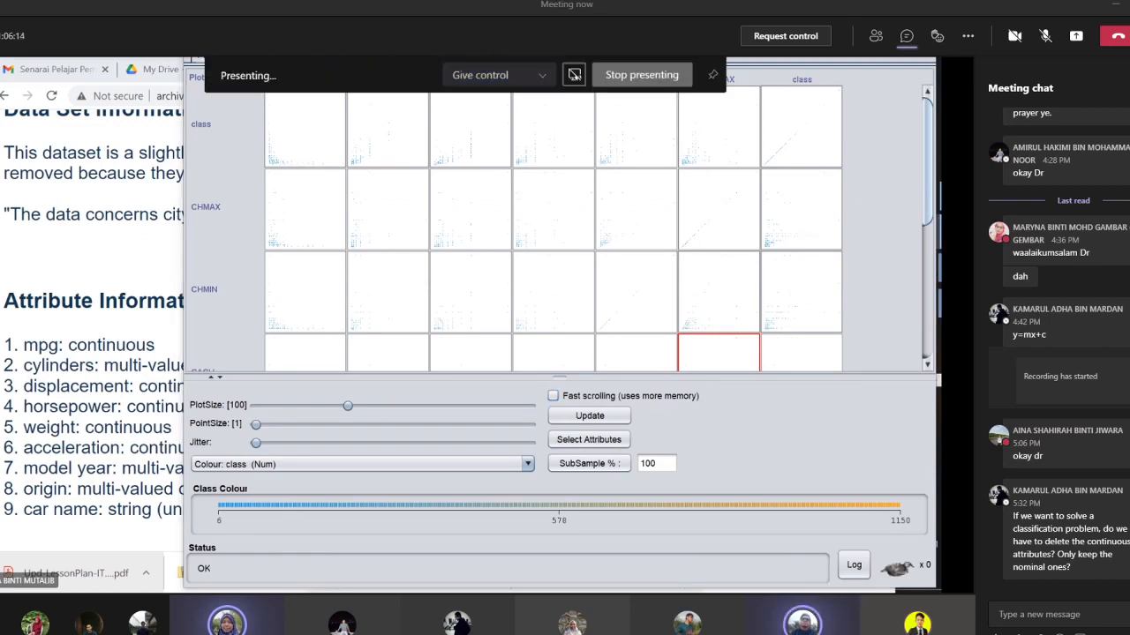
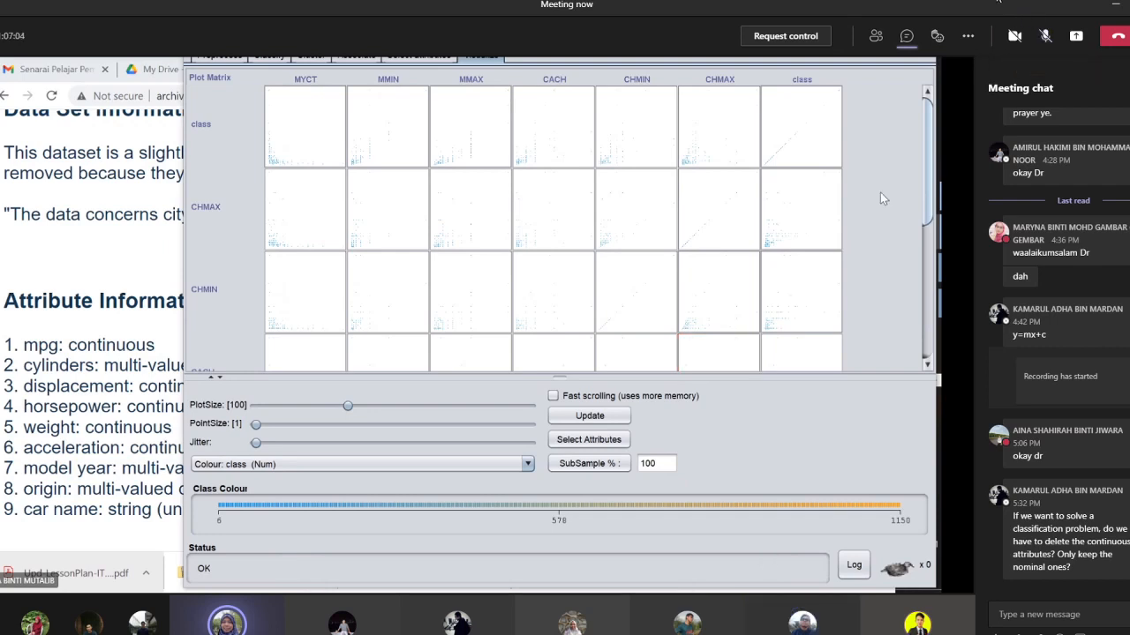
mouse_move(609, 63)
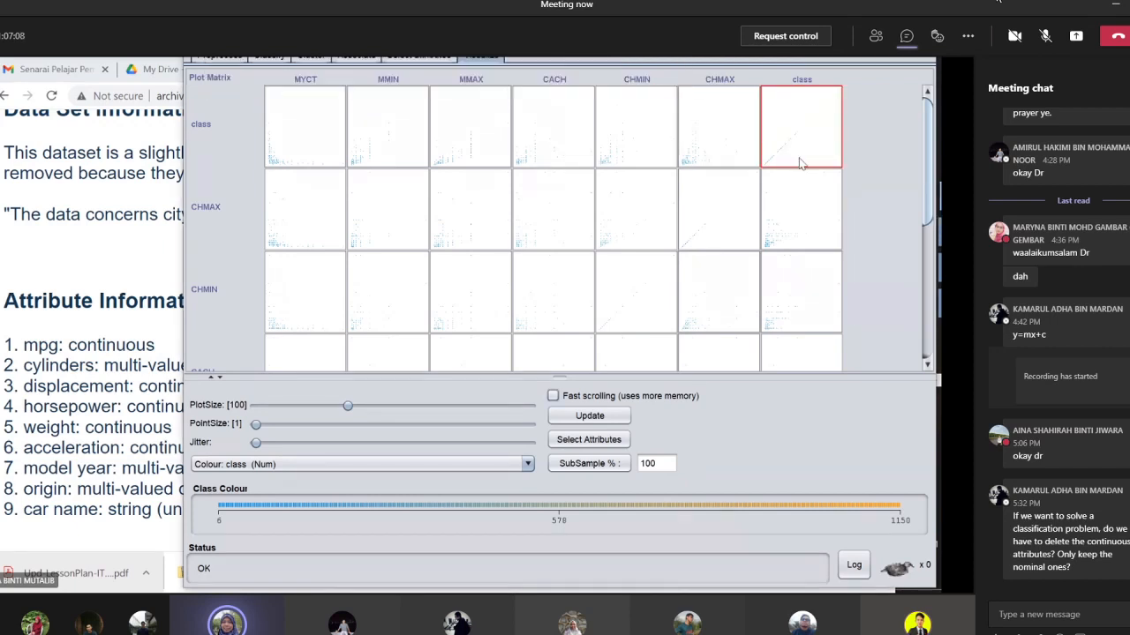
click(768, 106)
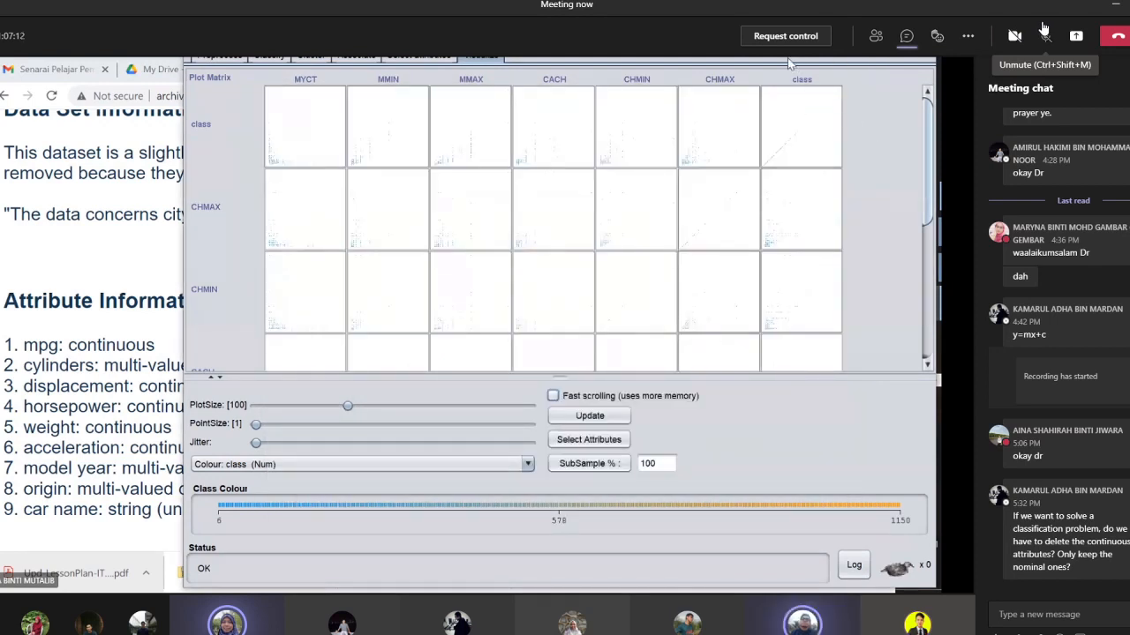
- Unmute the microphone in the Teams meeting and mute it again
click(1043, 30)
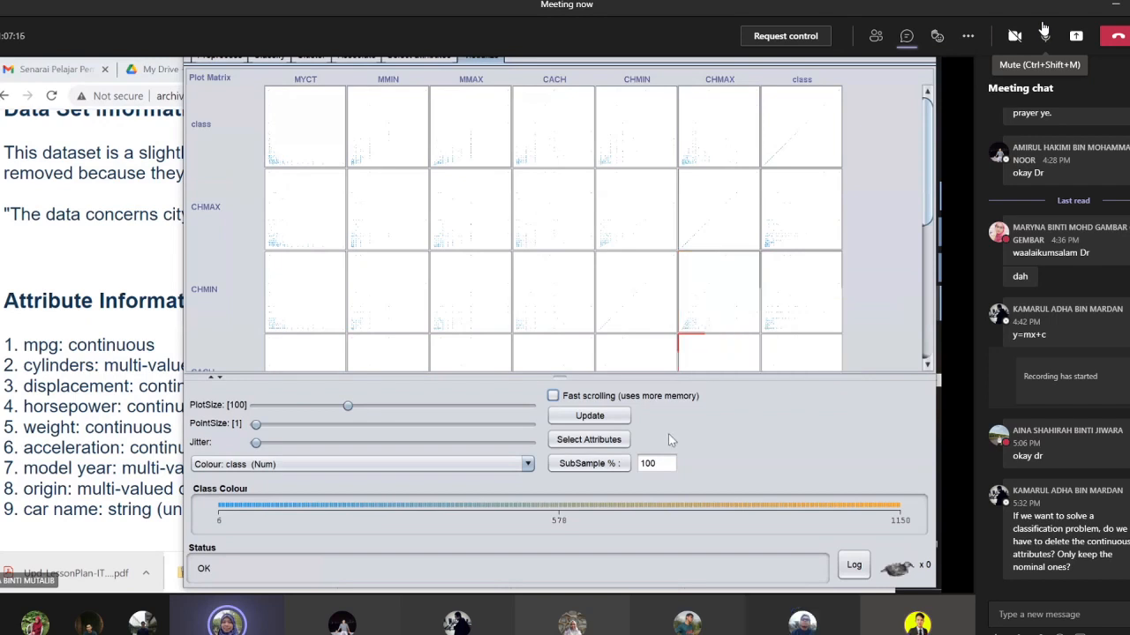
click(1044, 34)
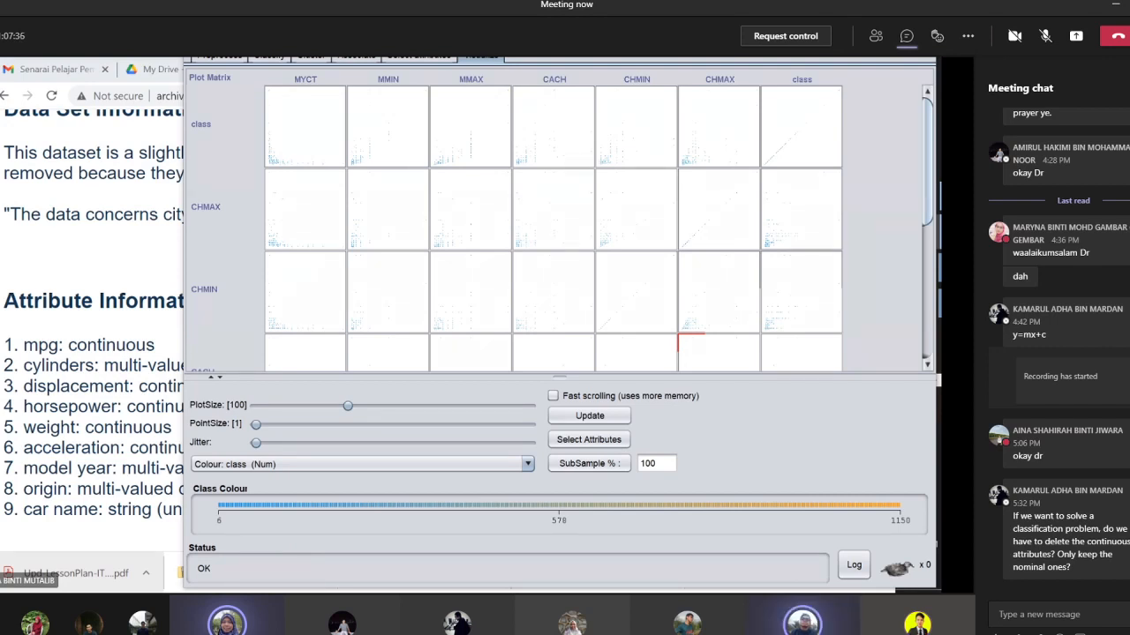
mouse_move(35, 624)
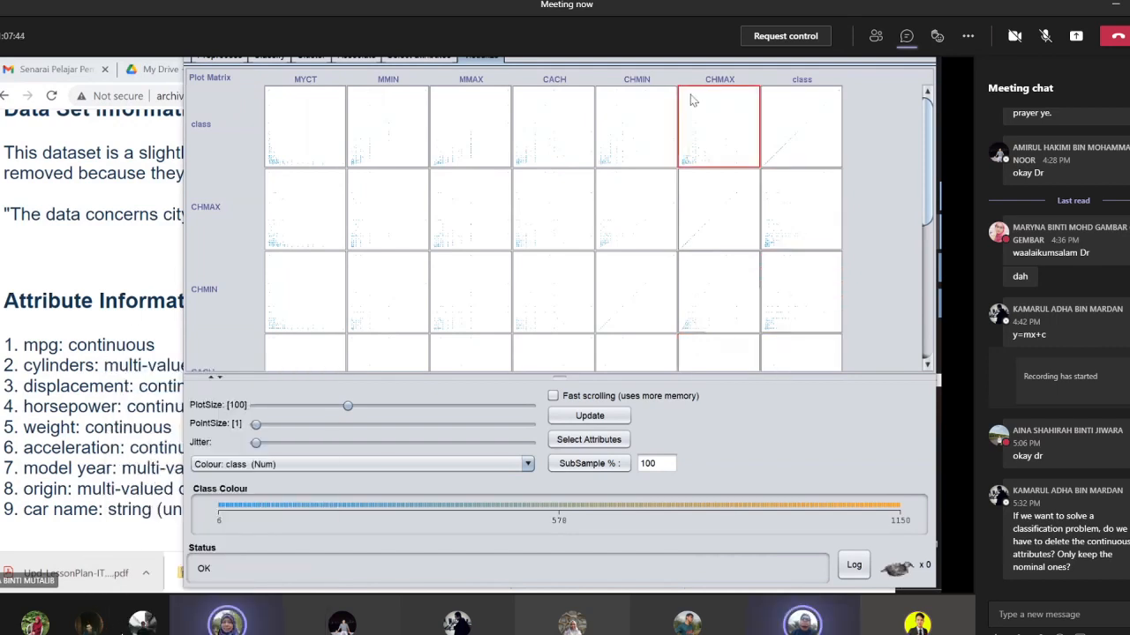
mouse_move(134, 630)
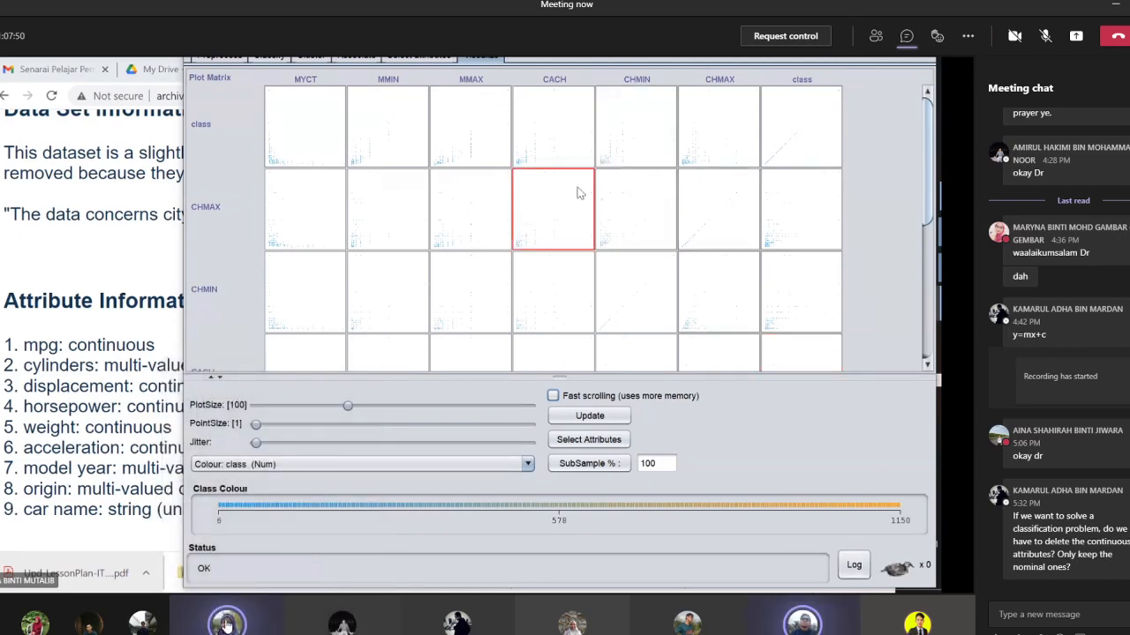
- Bring up the leftover LinearRegression classifier plot of the Auto MPG data and close it
mouse_move(227, 625)
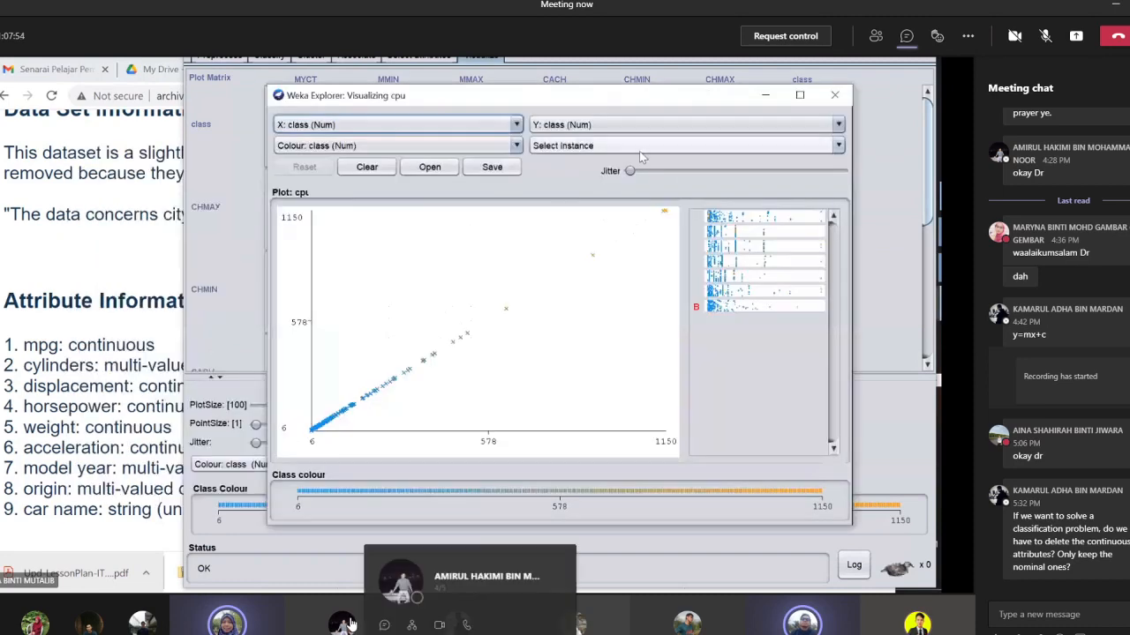
mouse_move(351, 625)
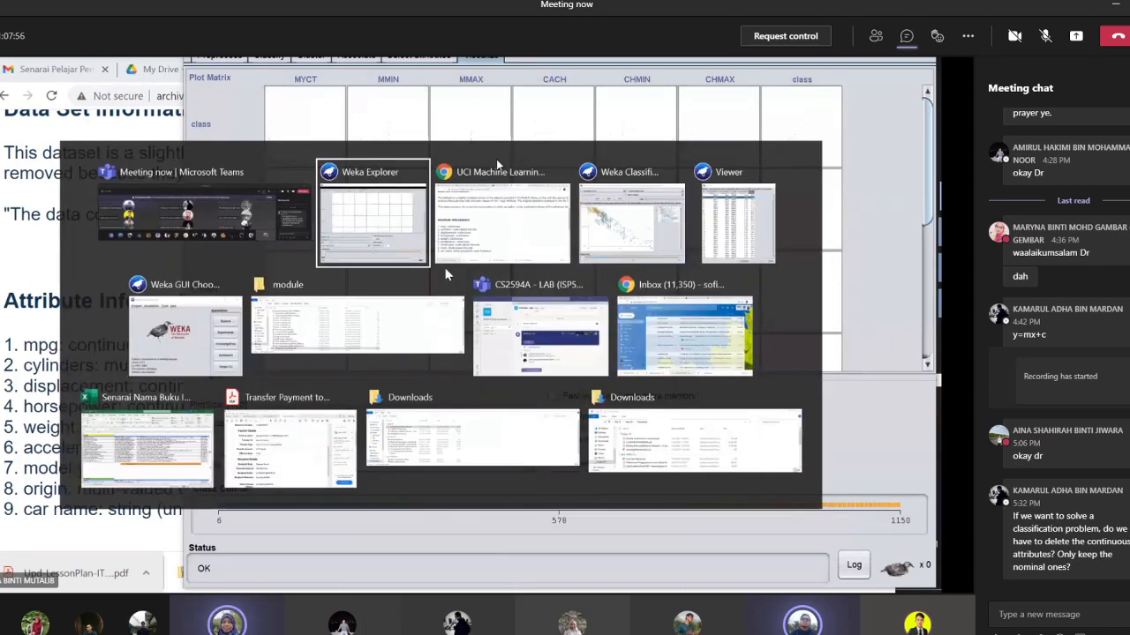
key(alt+Tab)
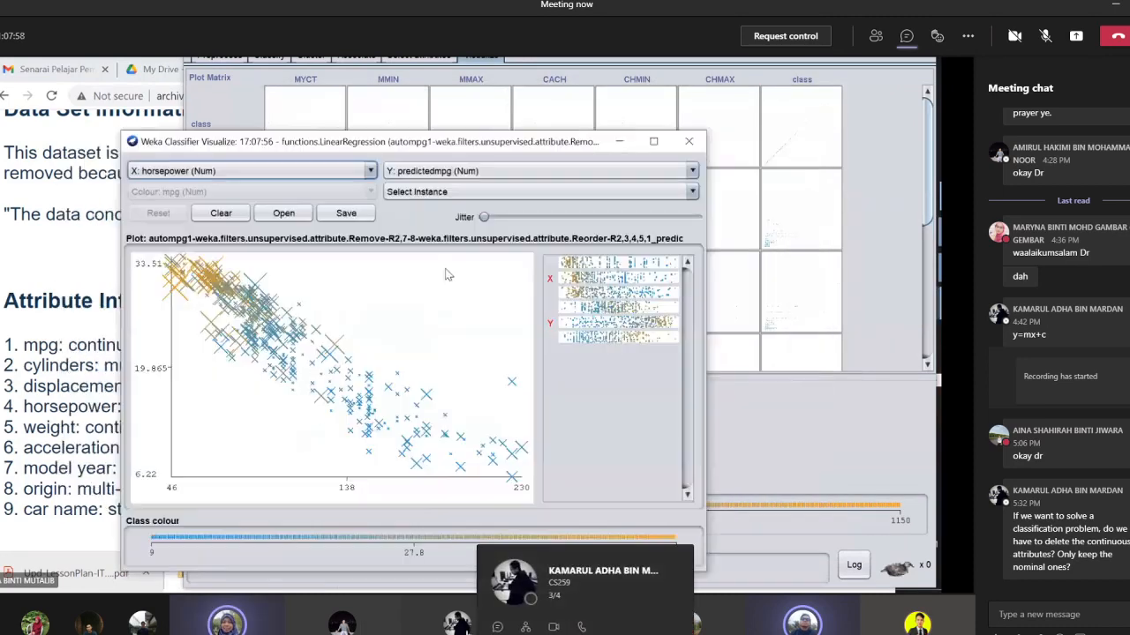
click(689, 141)
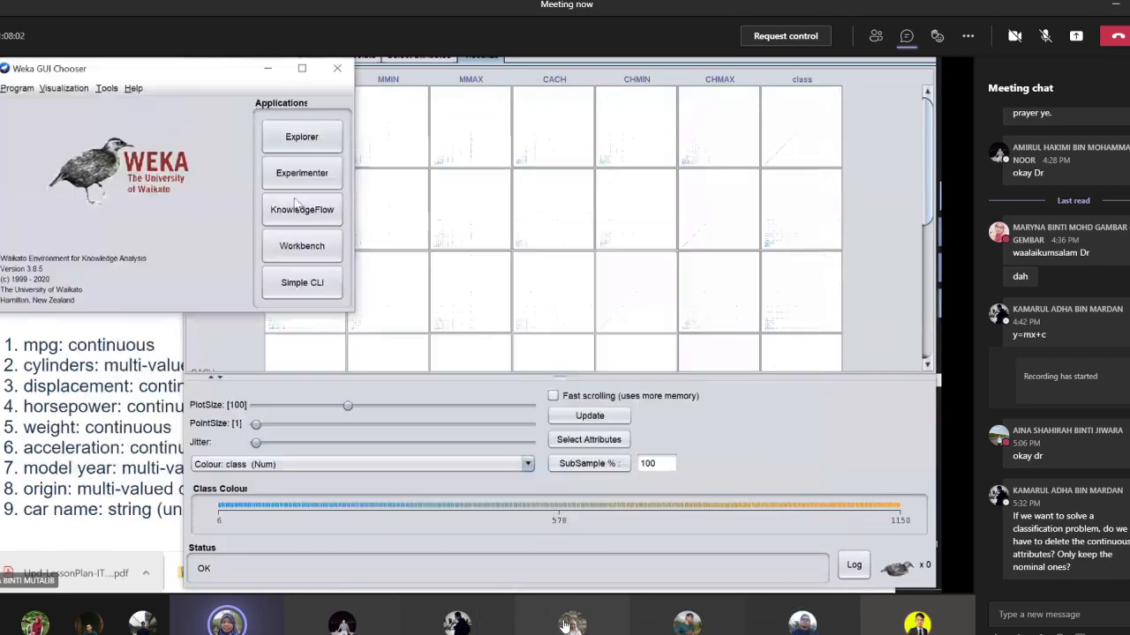
mouse_move(563, 626)
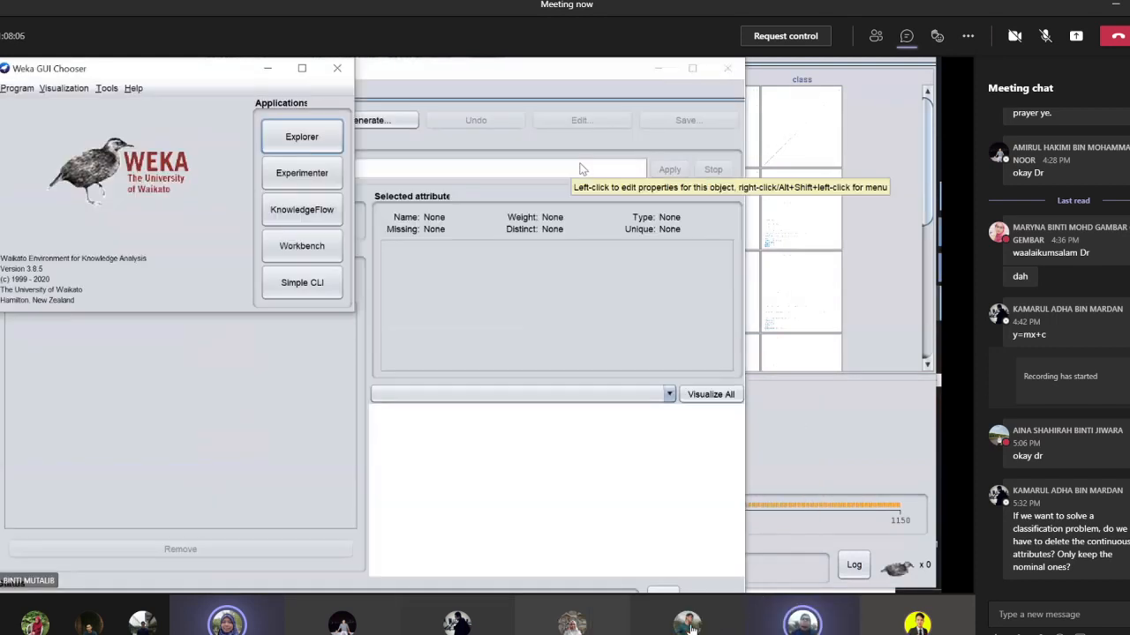
mouse_move(688, 627)
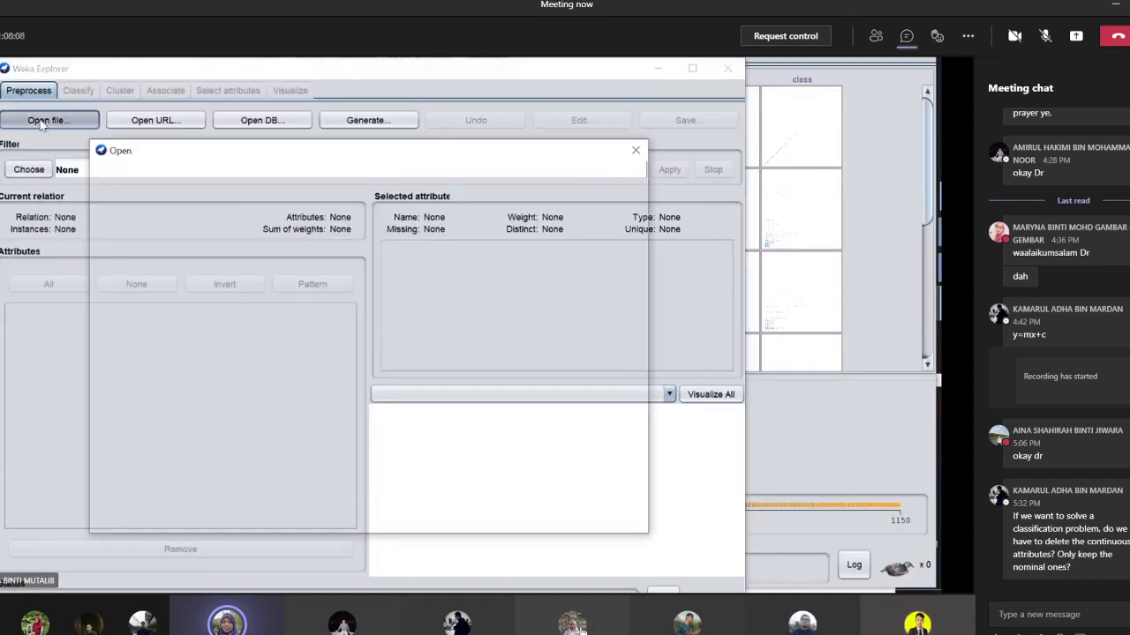
mouse_move(452, 625)
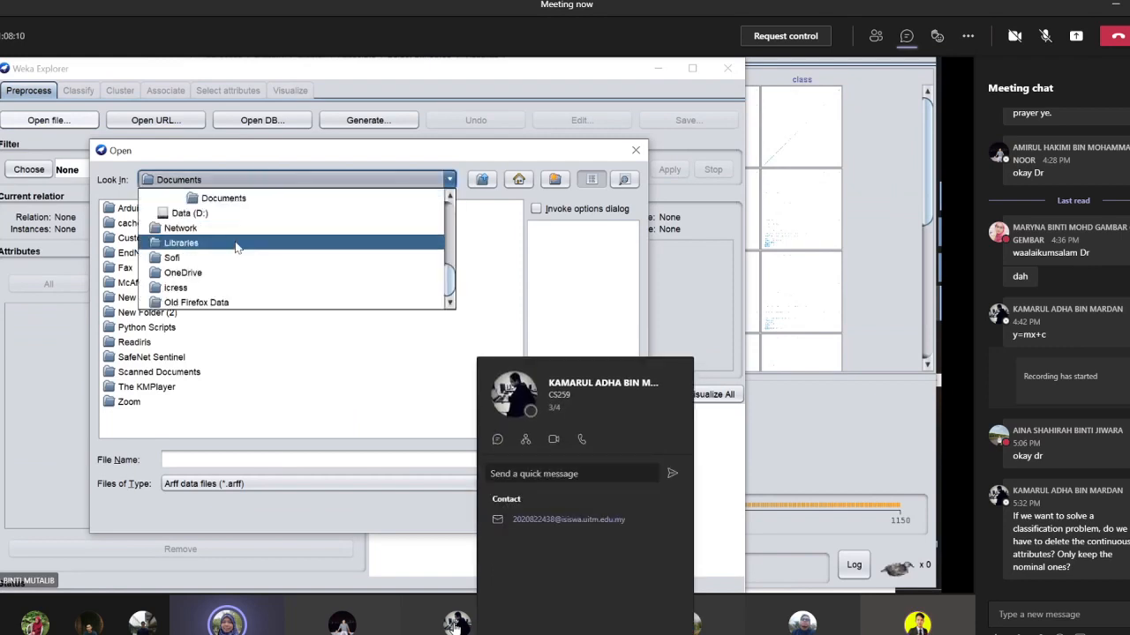
mouse_move(350, 628)
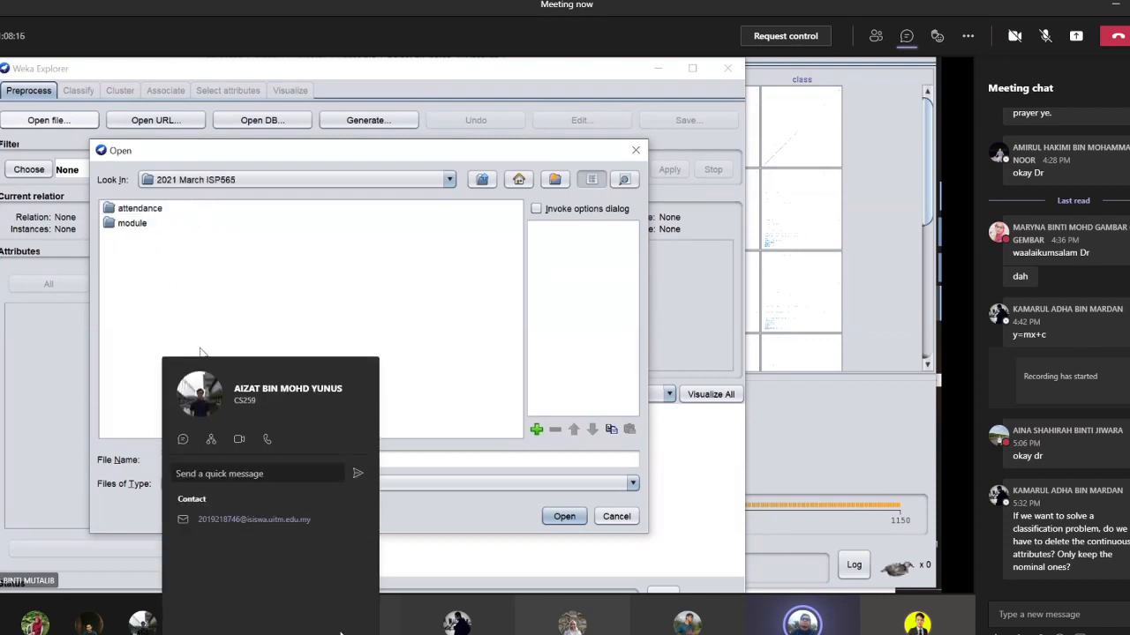
mouse_move(803, 629)
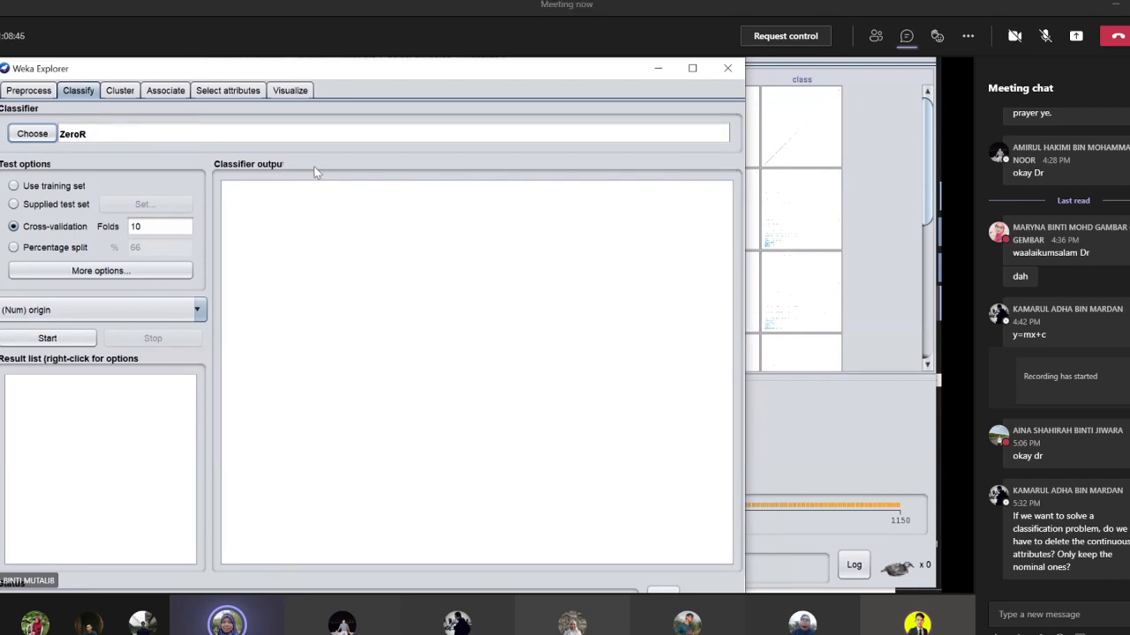
- Examine which function and tree classifiers are available for the numeric origin class of autompg1, including J48, keeping ZeroR selected
click(33, 135)
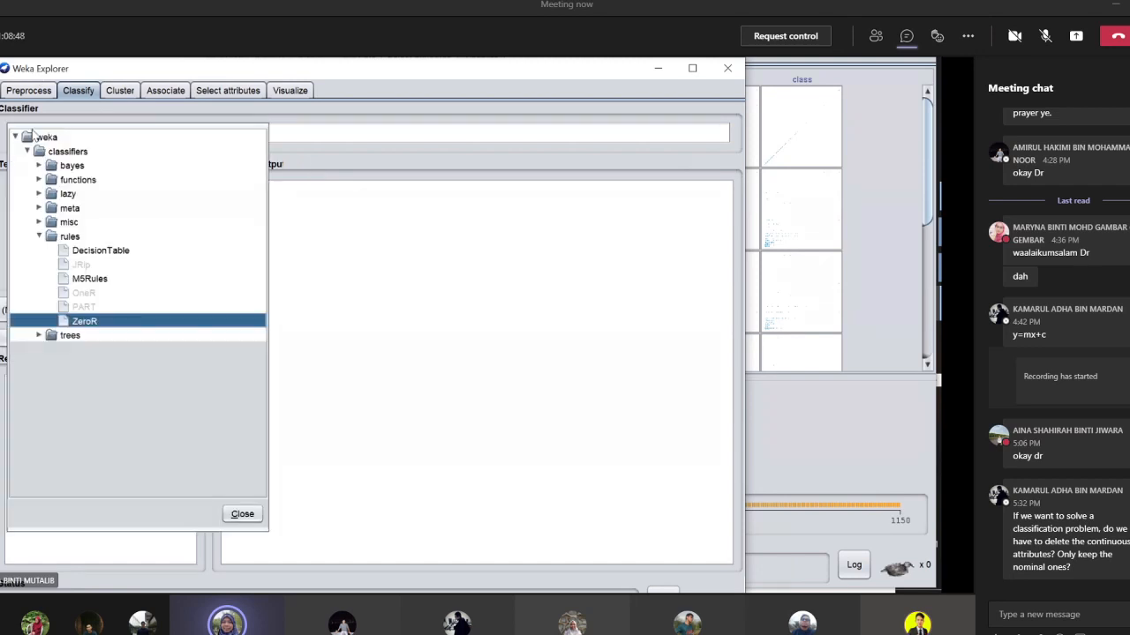
click(40, 180)
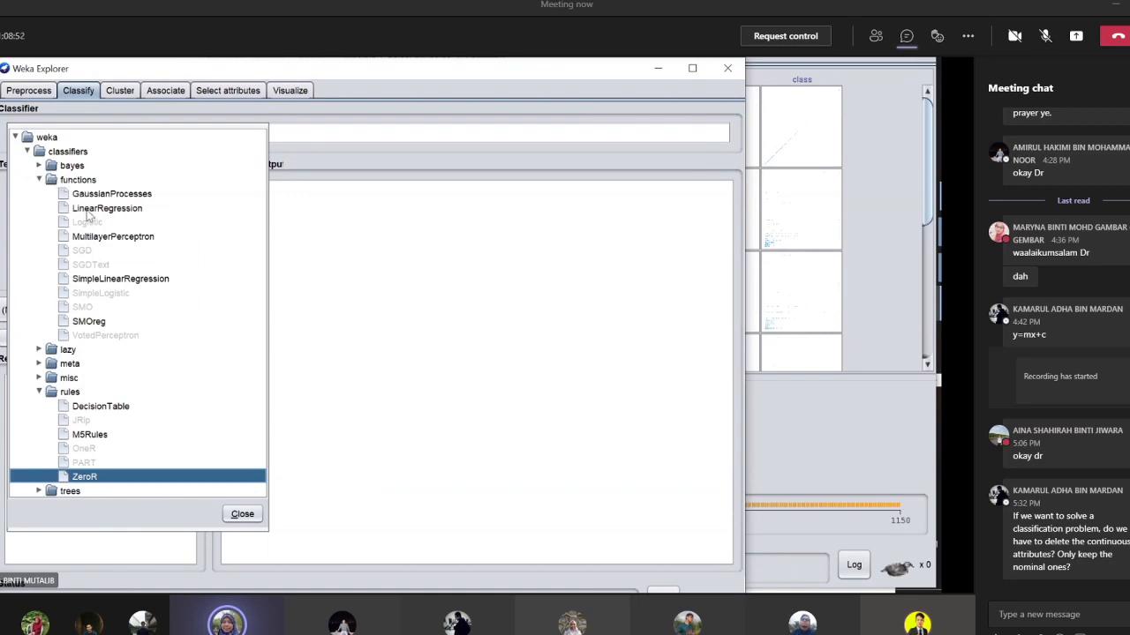
mouse_move(95, 215)
click(40, 393)
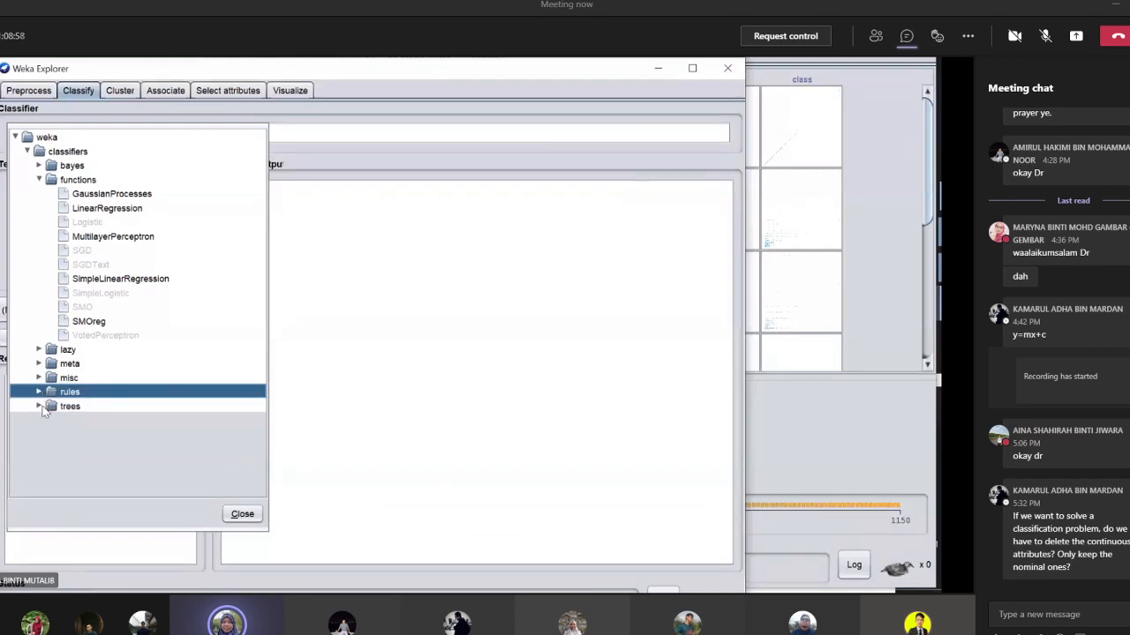
click(39, 407)
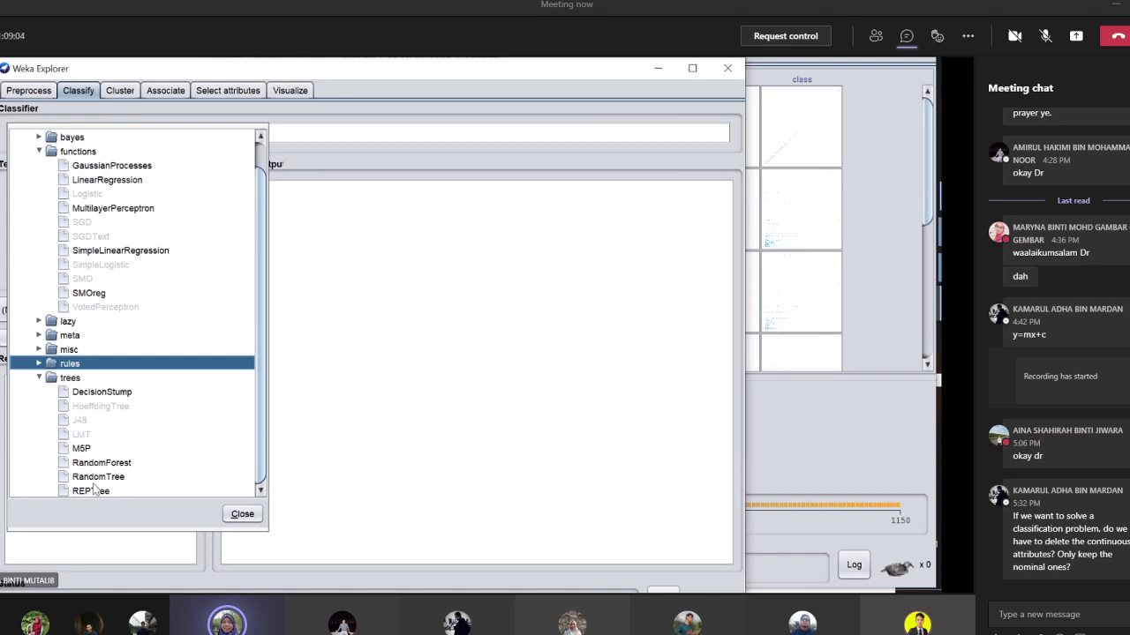
mouse_move(86, 425)
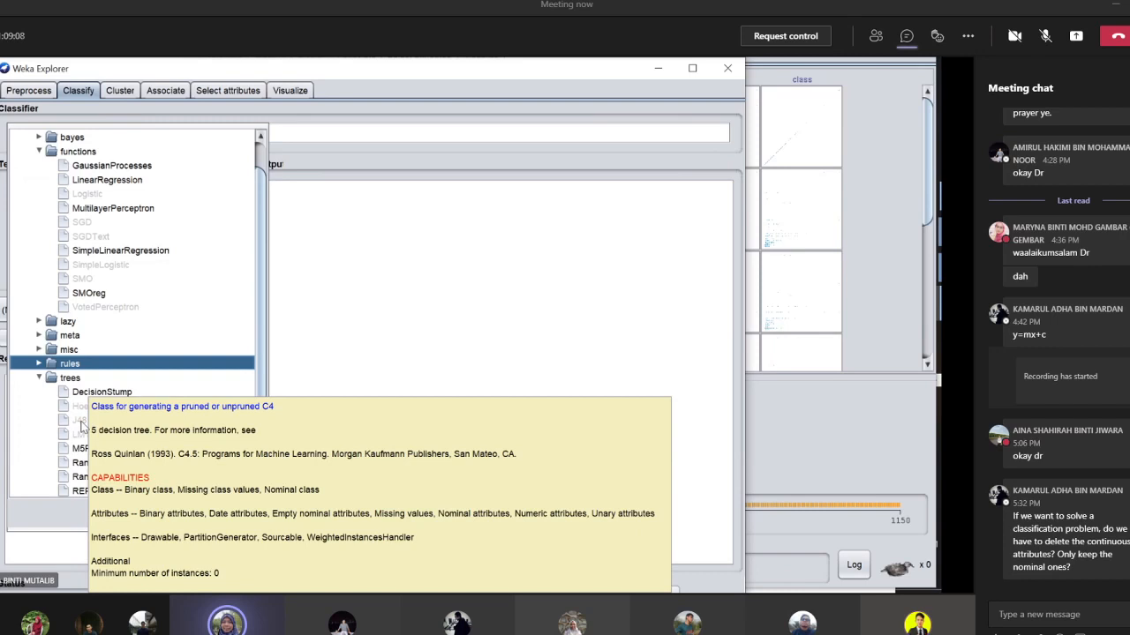
click(47, 132)
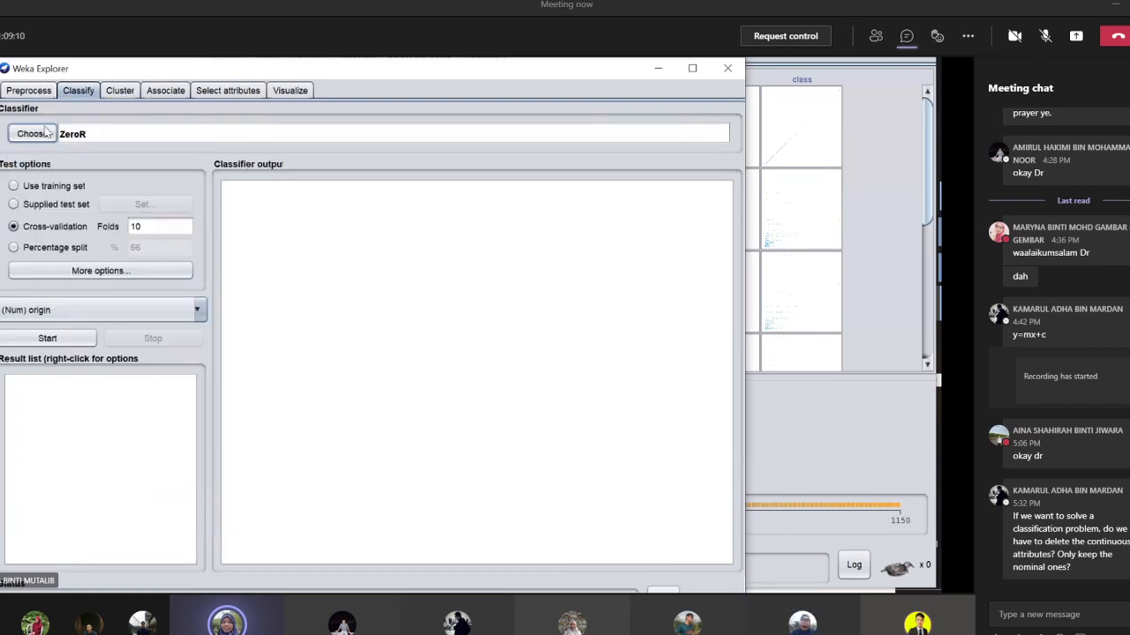
- Start opening another dataset and browse to the data folder of Weka-3-8-5 in Program Files on the C: drive
click(19, 91)
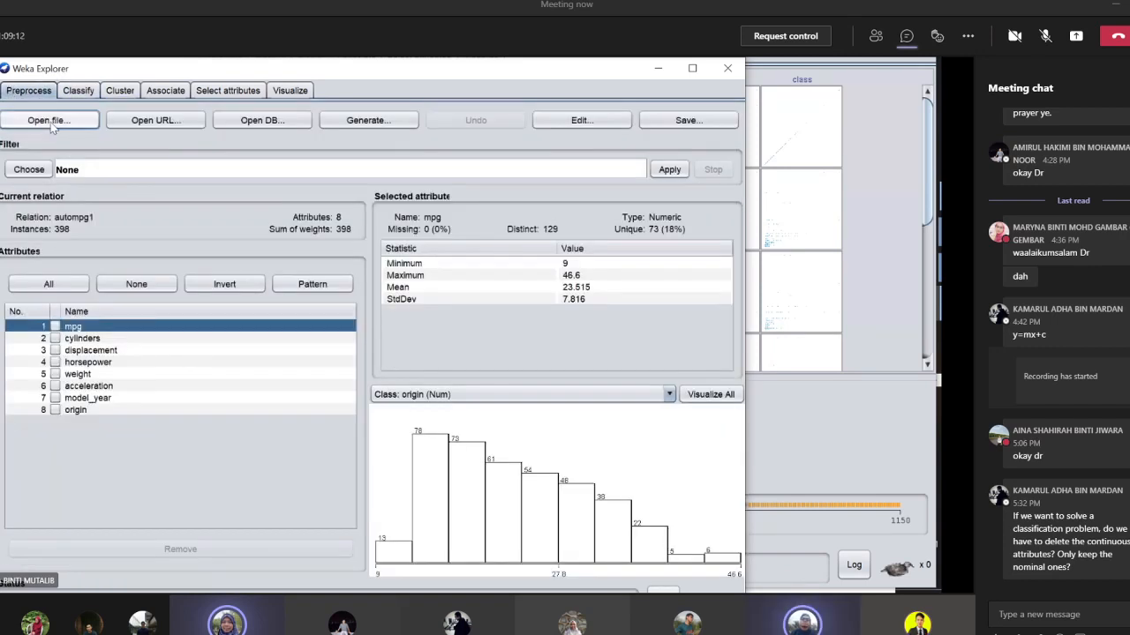
click(51, 122)
click(198, 180)
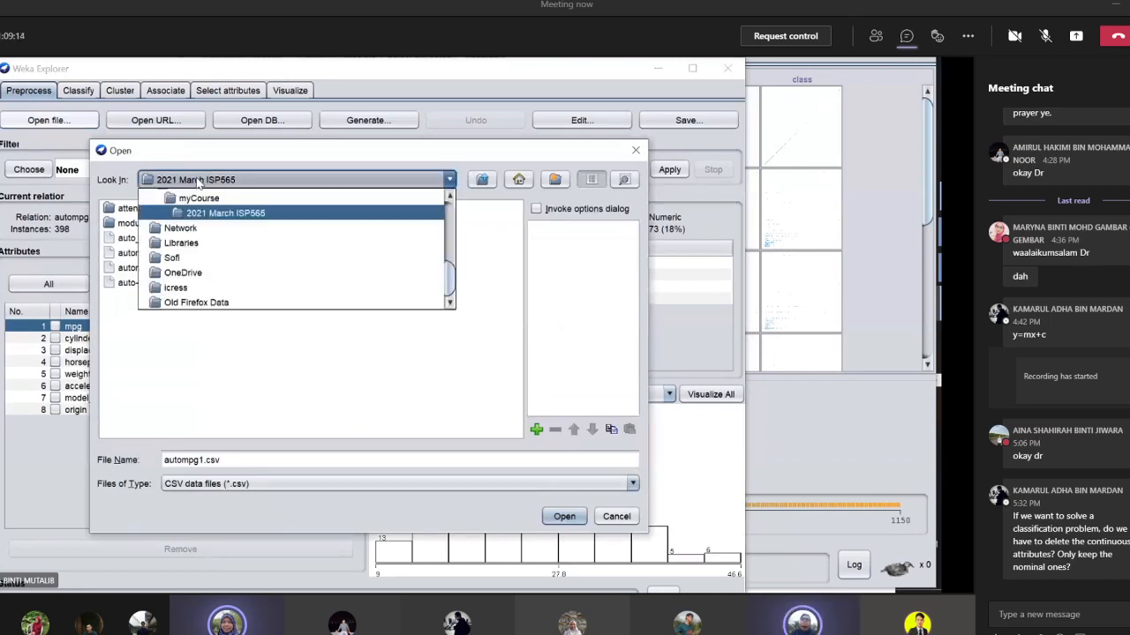
scroll(180, 229, up, 5)
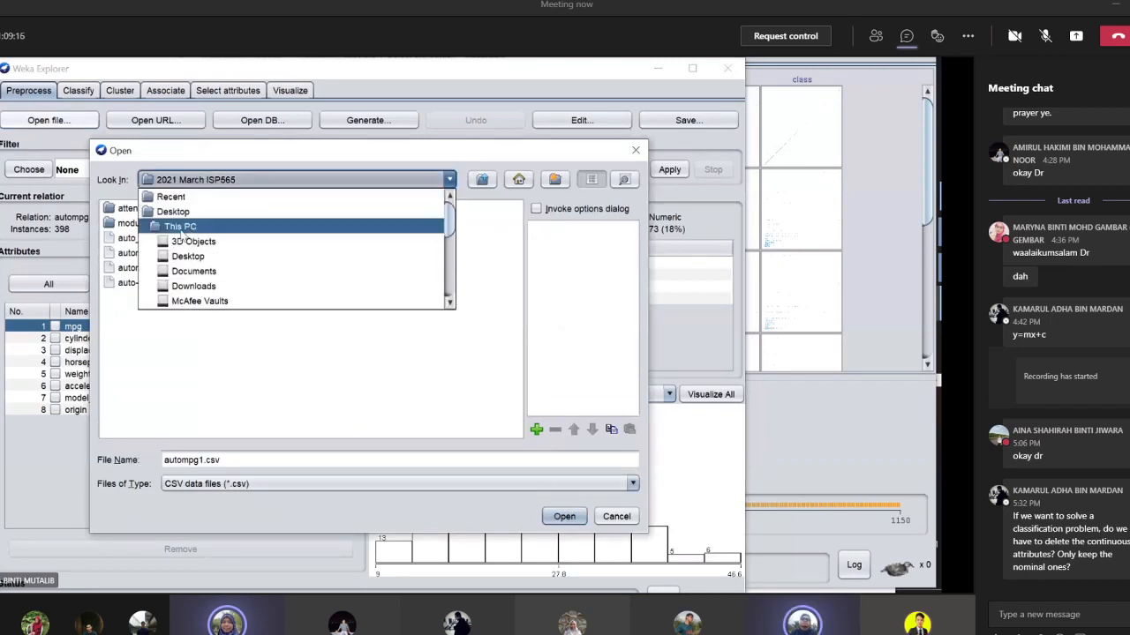
click(181, 228)
double_click(128, 328)
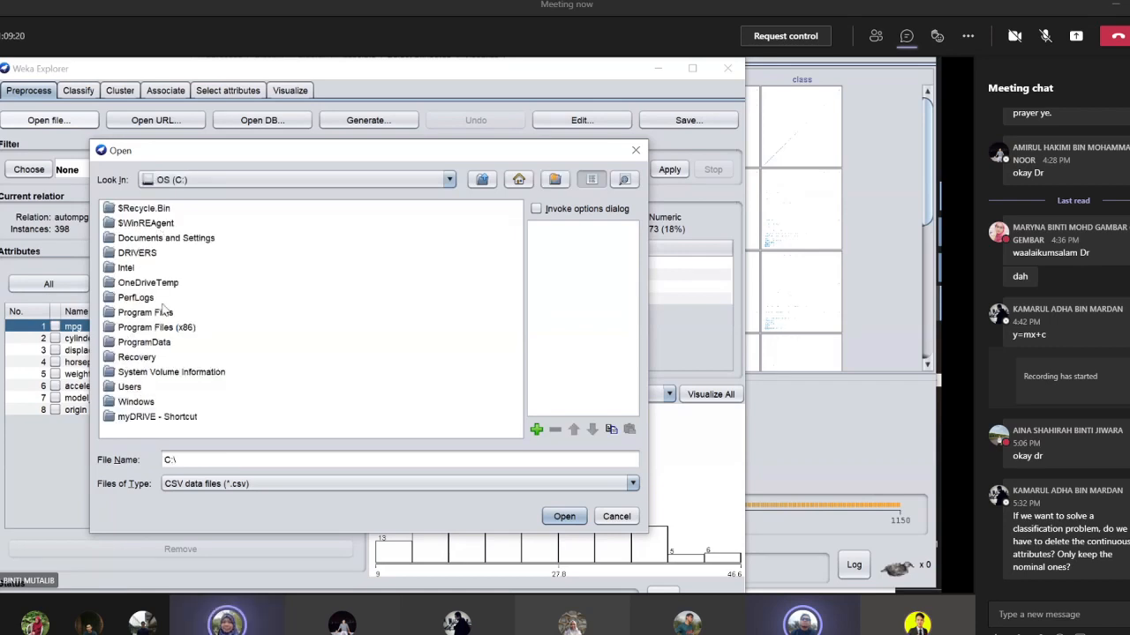
double_click(164, 313)
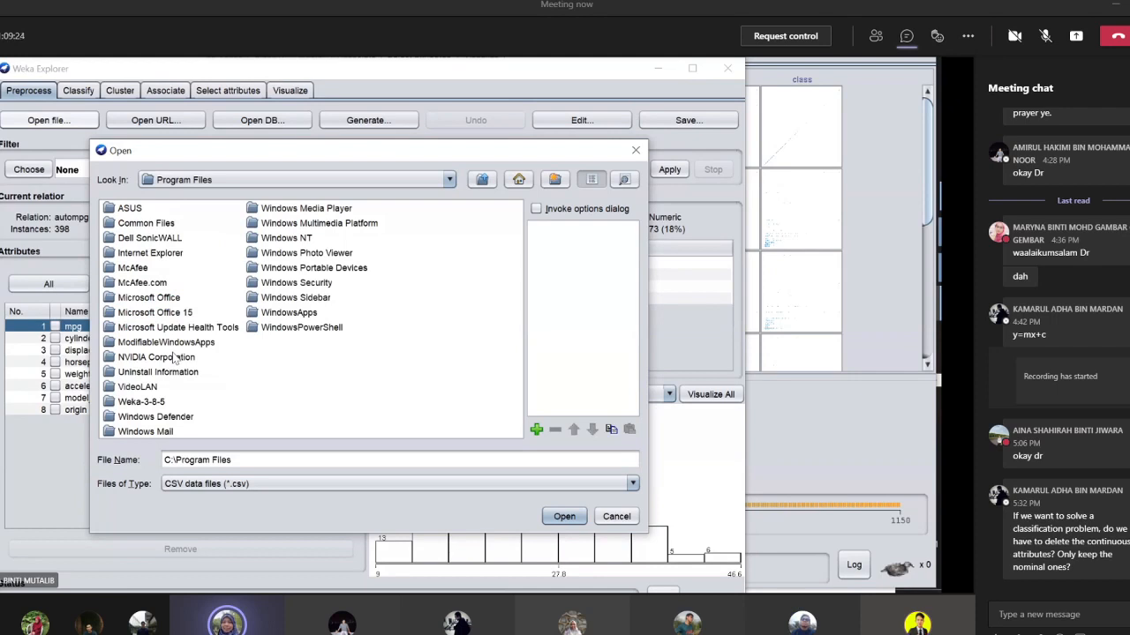
double_click(140, 402)
double_click(132, 225)
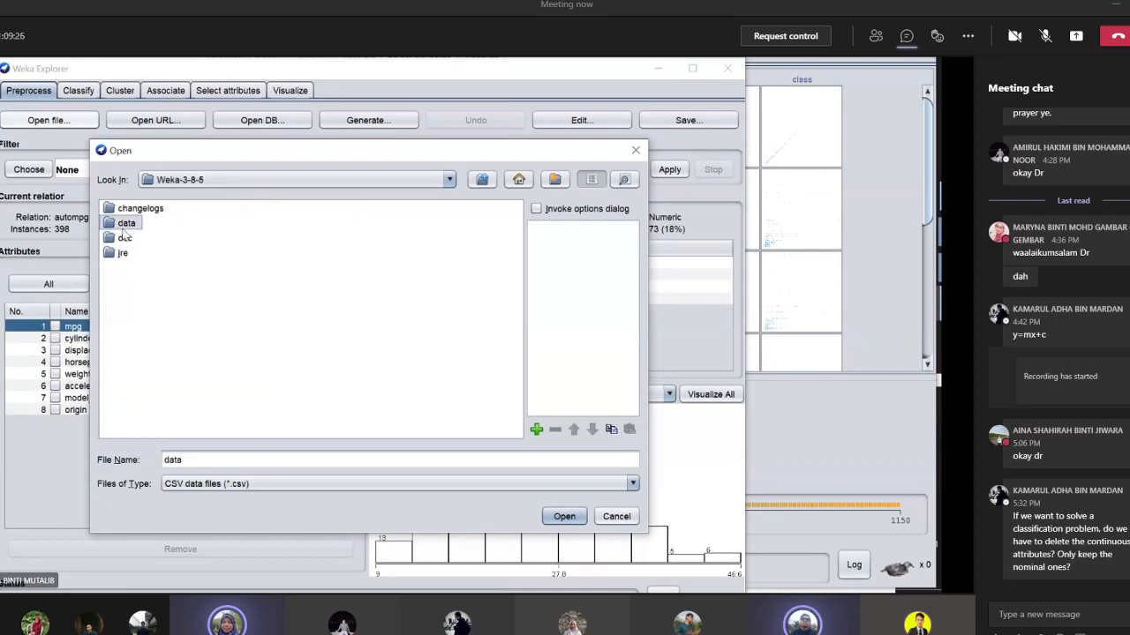
- Show all file types and load weather.nominal.arff in place of the autompg1 data
click(256, 485)
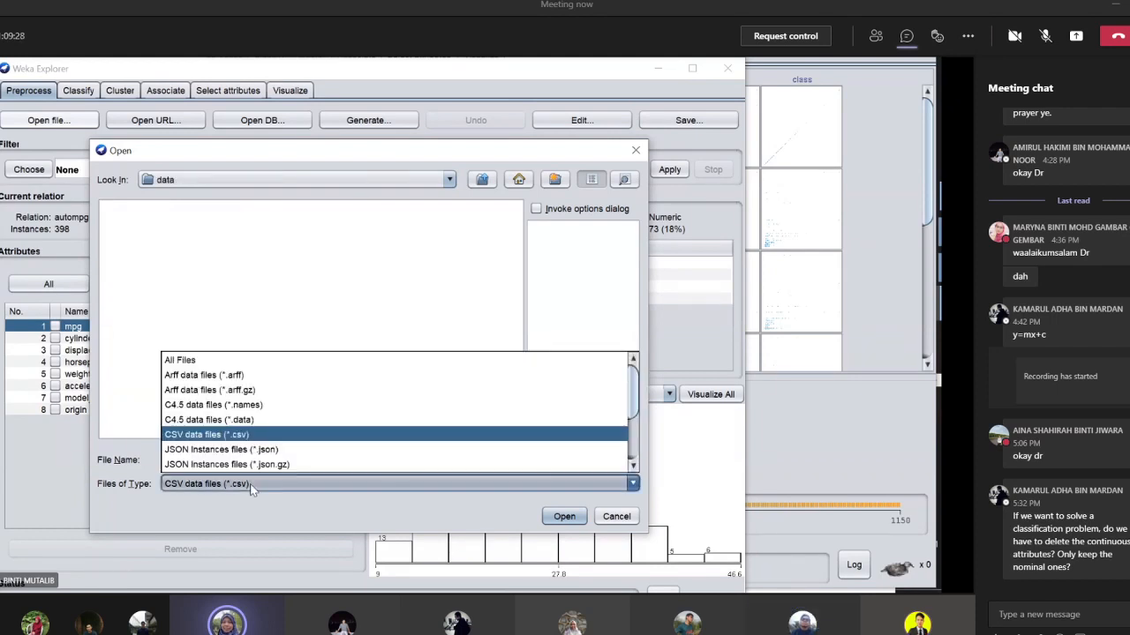
click(224, 360)
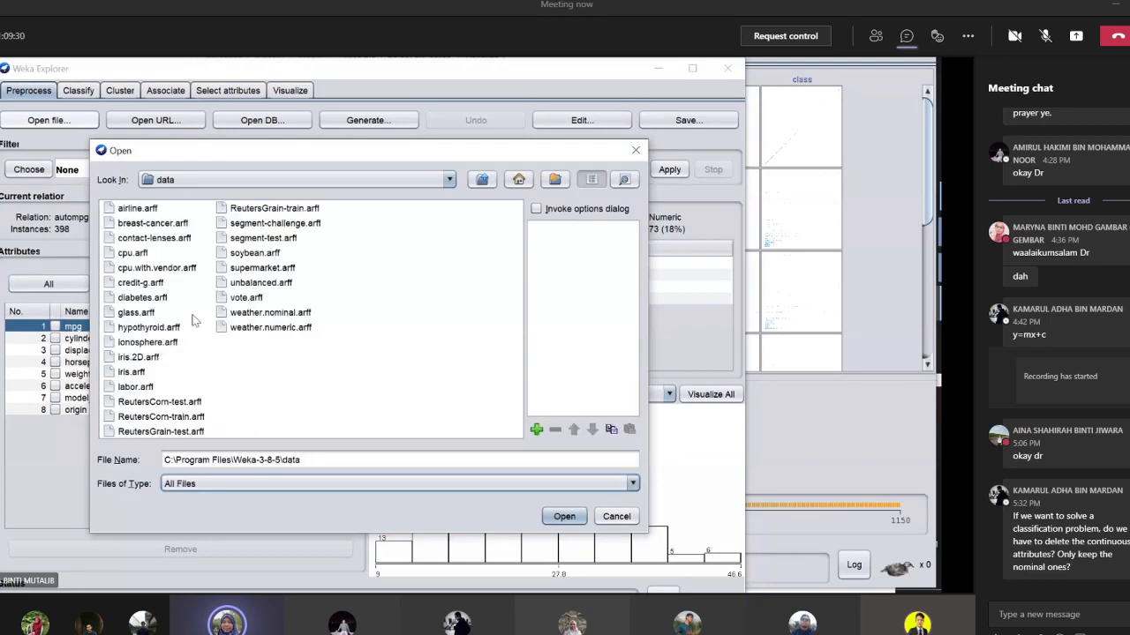
double_click(302, 316)
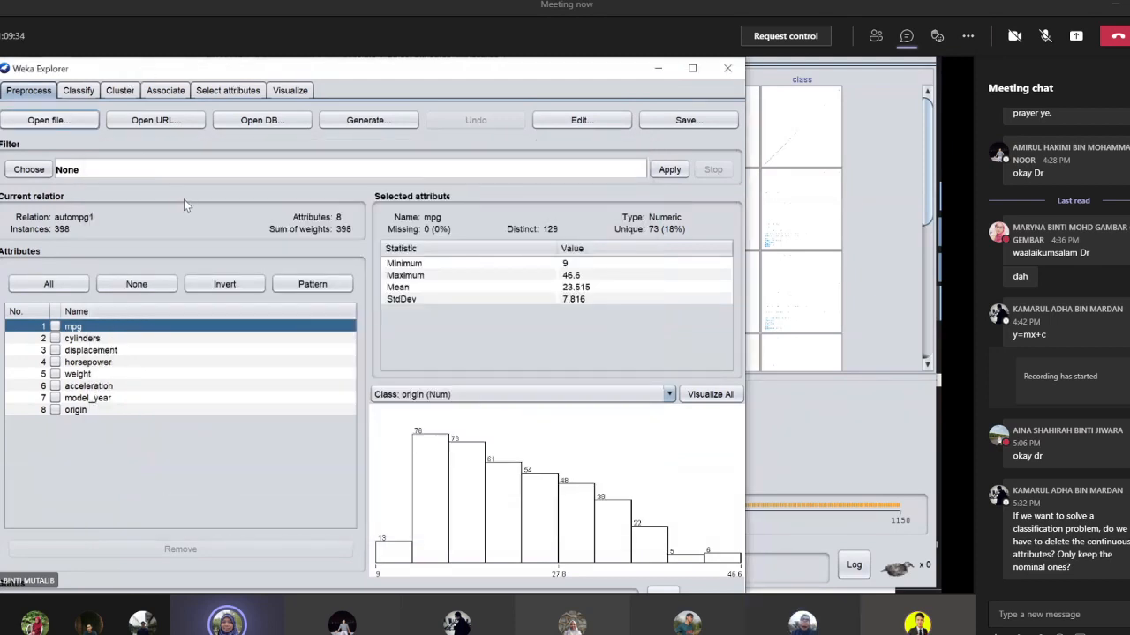
click(78, 123)
double_click(268, 313)
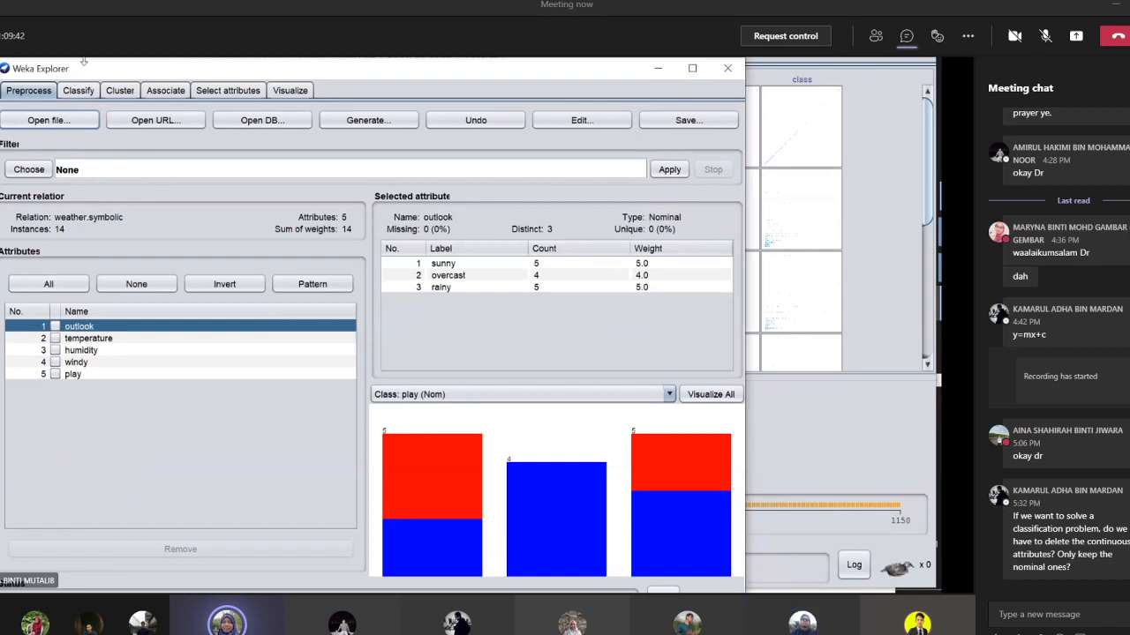
- Examine which function and tree classifiers are available for the nominal play class, reading the LinearRegression and SimpleLogistic capabilities
click(67, 94)
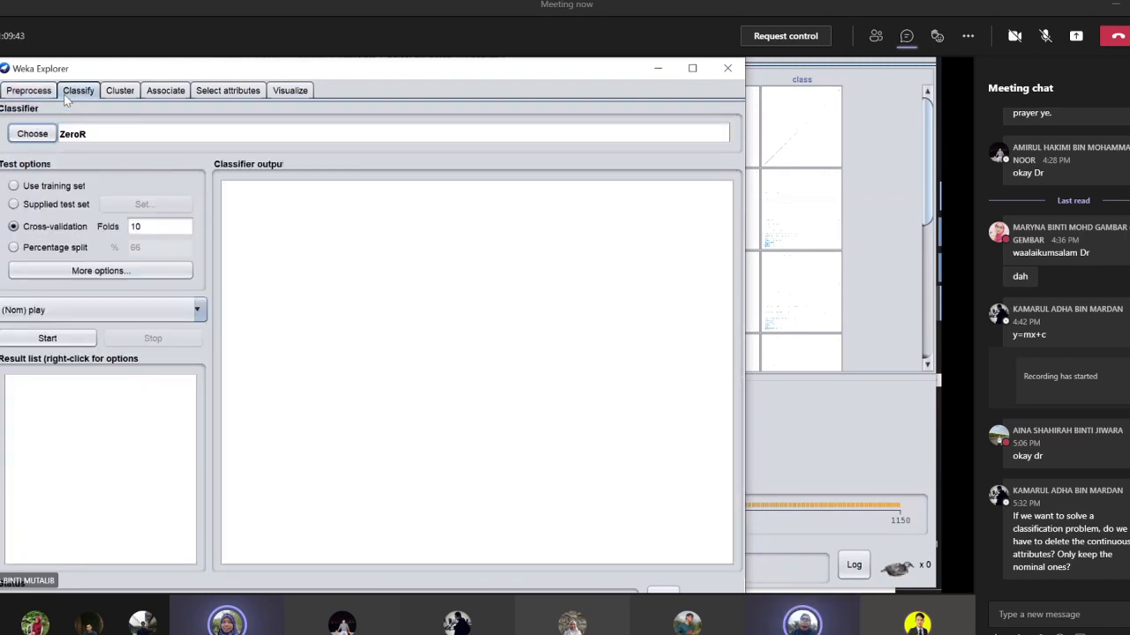
click(31, 134)
click(39, 180)
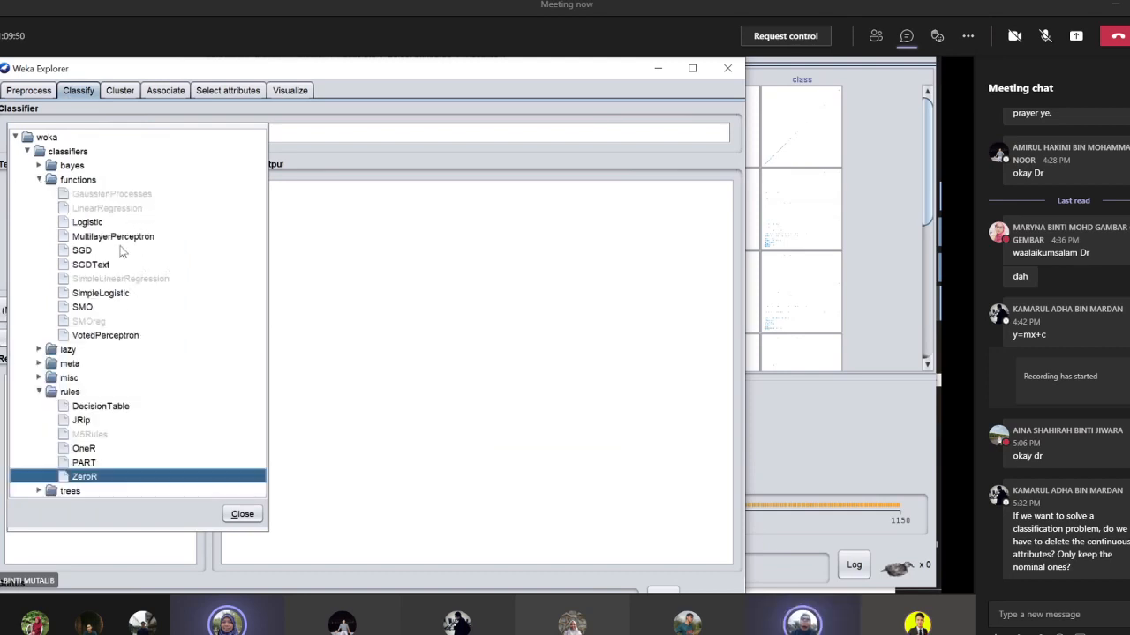
mouse_move(122, 212)
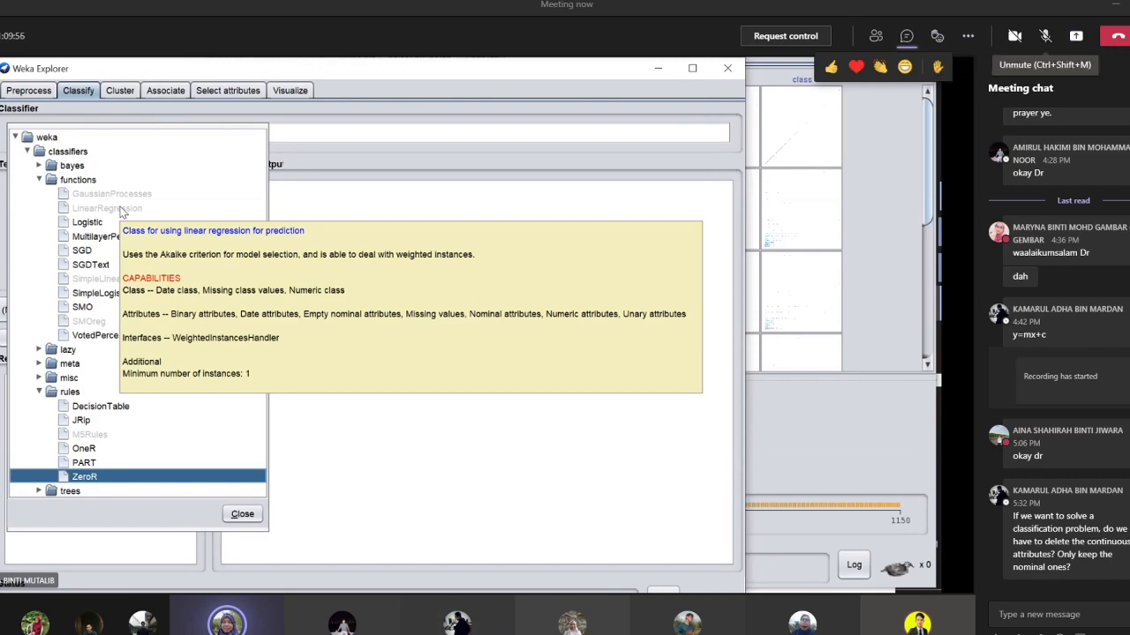
mouse_move(107, 245)
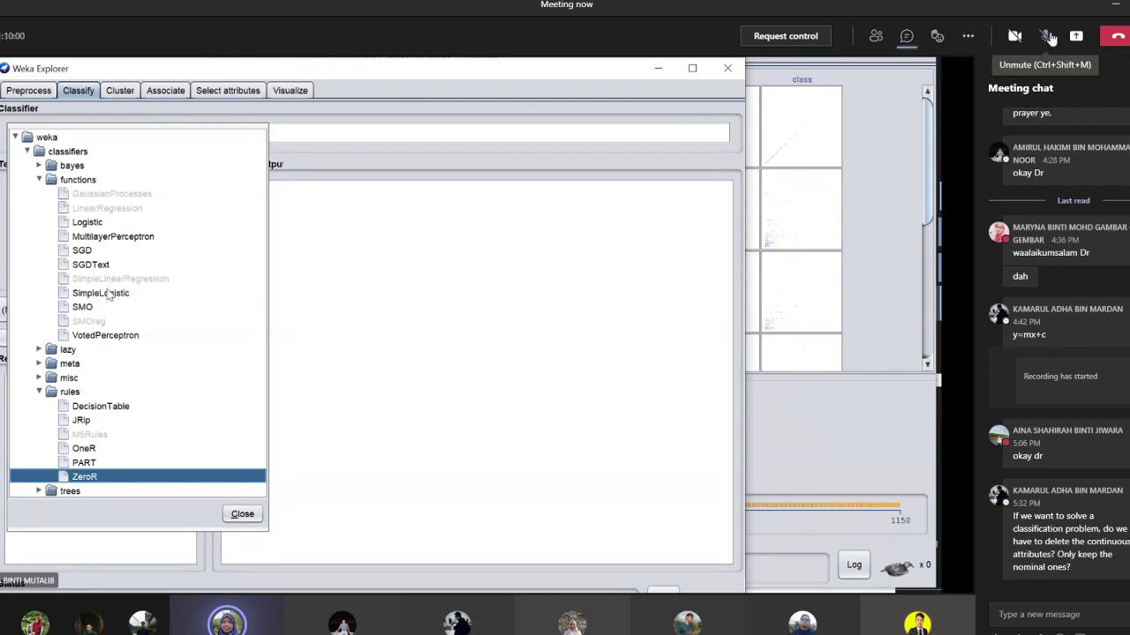
mouse_move(132, 288)
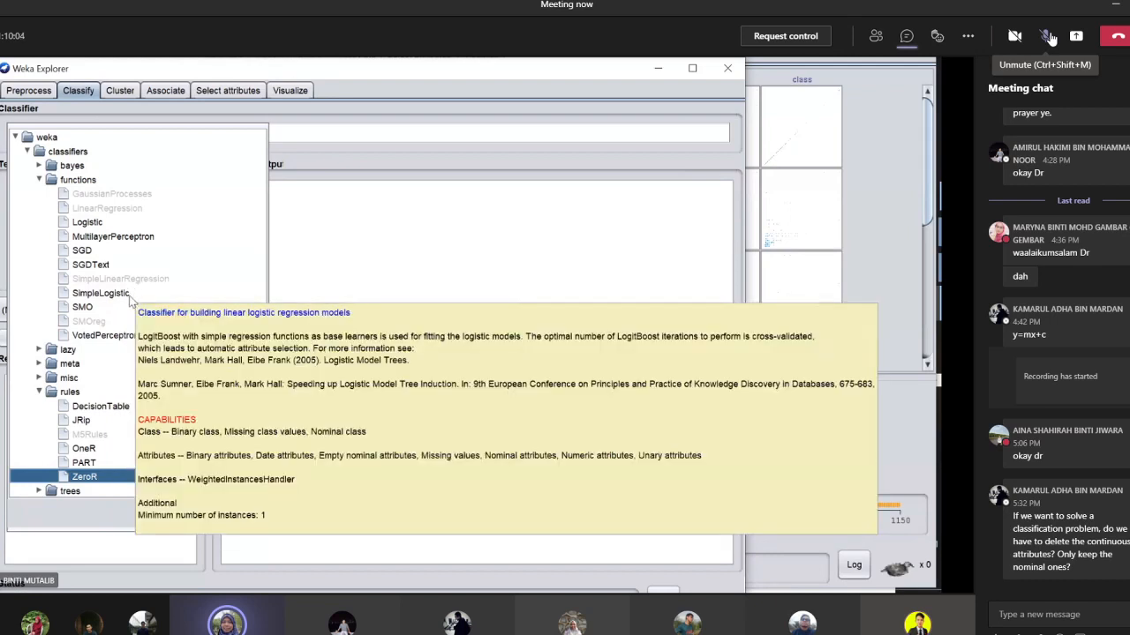
click(40, 393)
click(38, 406)
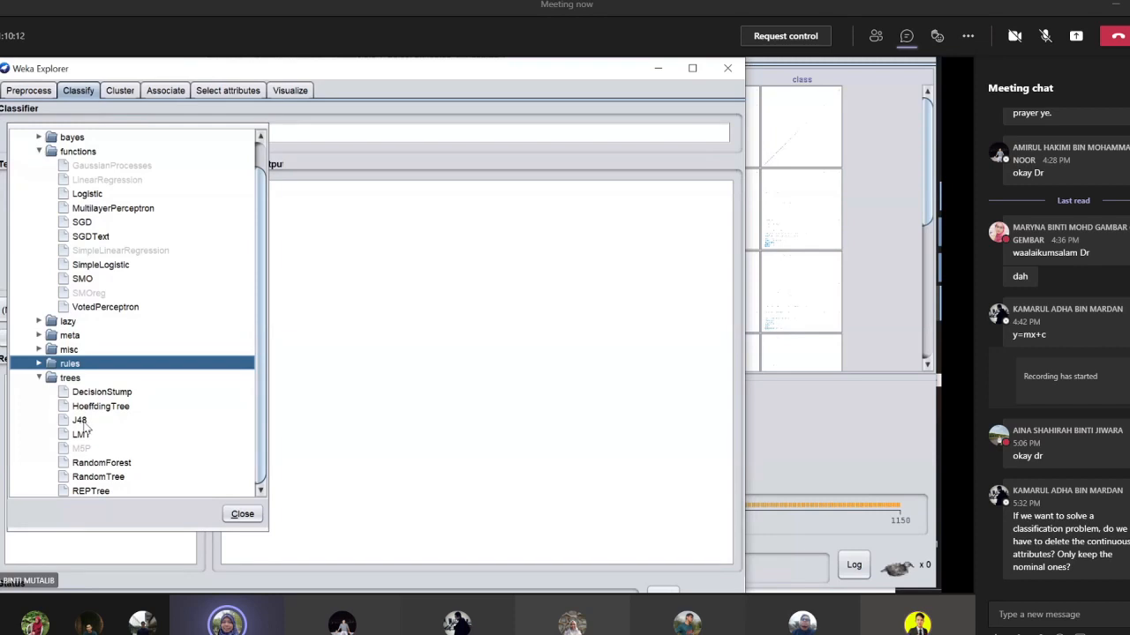
mouse_move(84, 428)
right_click(191, 619)
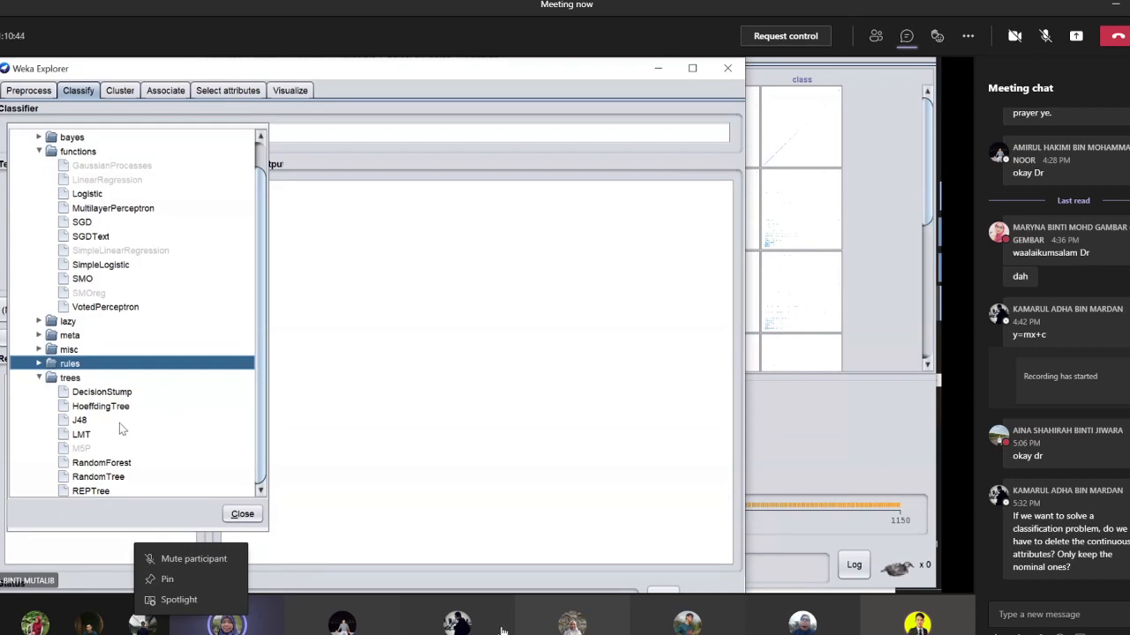
right_click(791, 625)
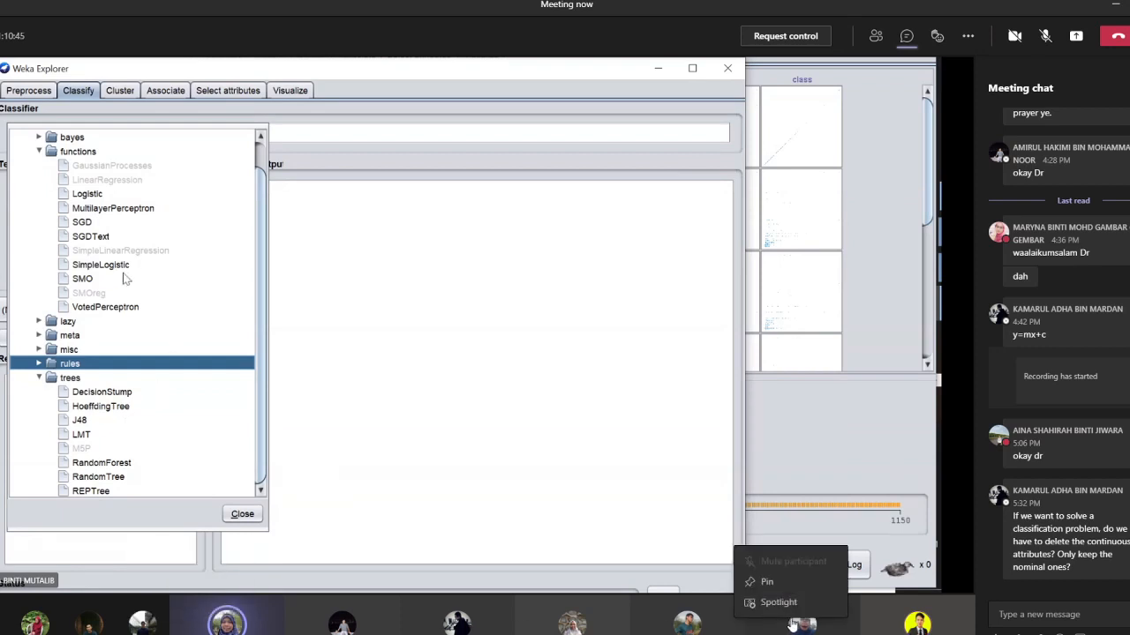
click(633, 522)
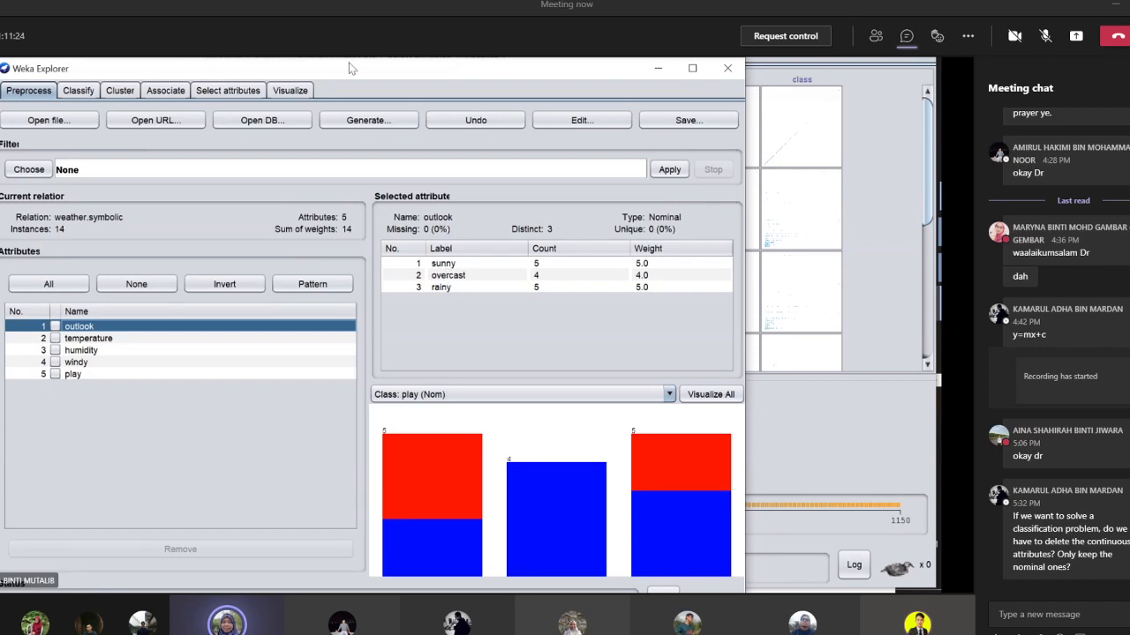
- Review which function classifiers are available for the nominal play class, and return to the weather data's attribute overview
click(85, 96)
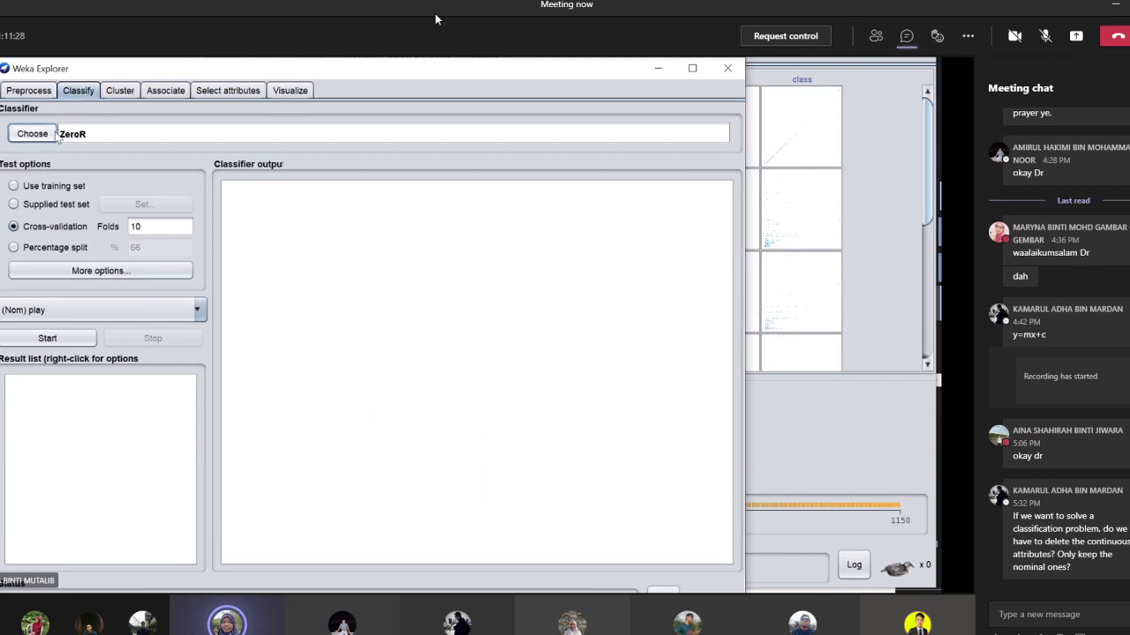
click(51, 137)
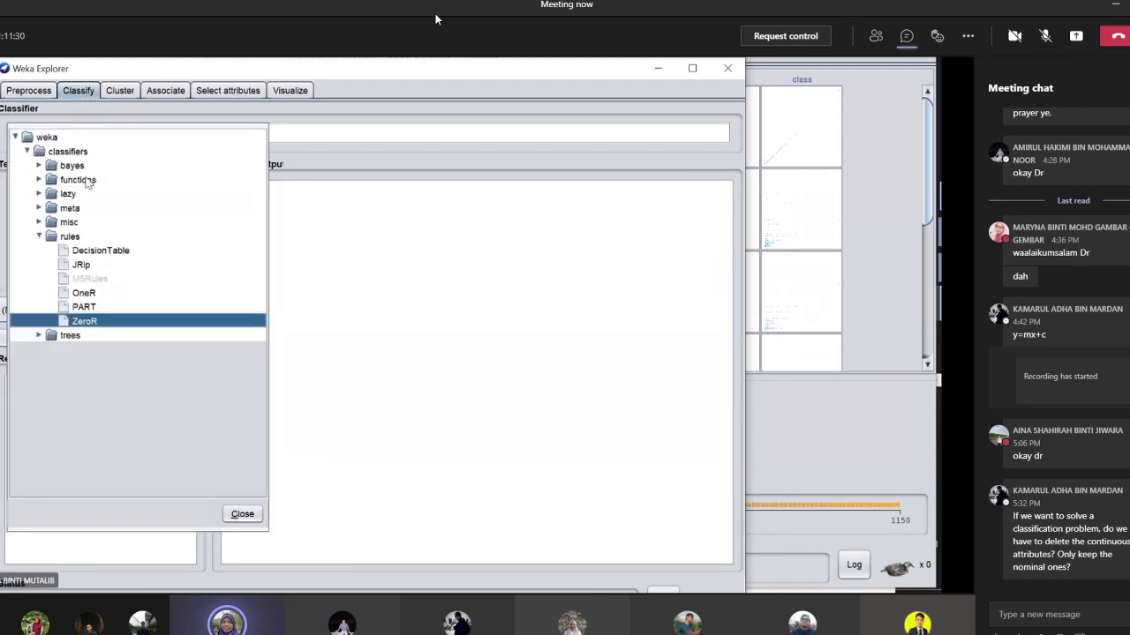
click(40, 180)
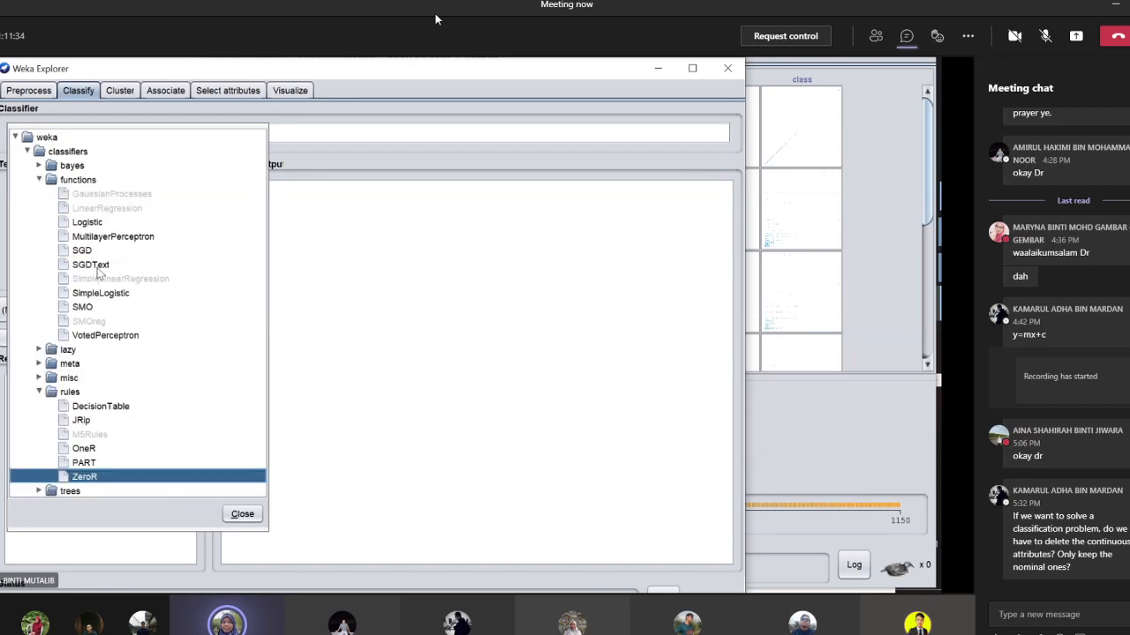
click(44, 94)
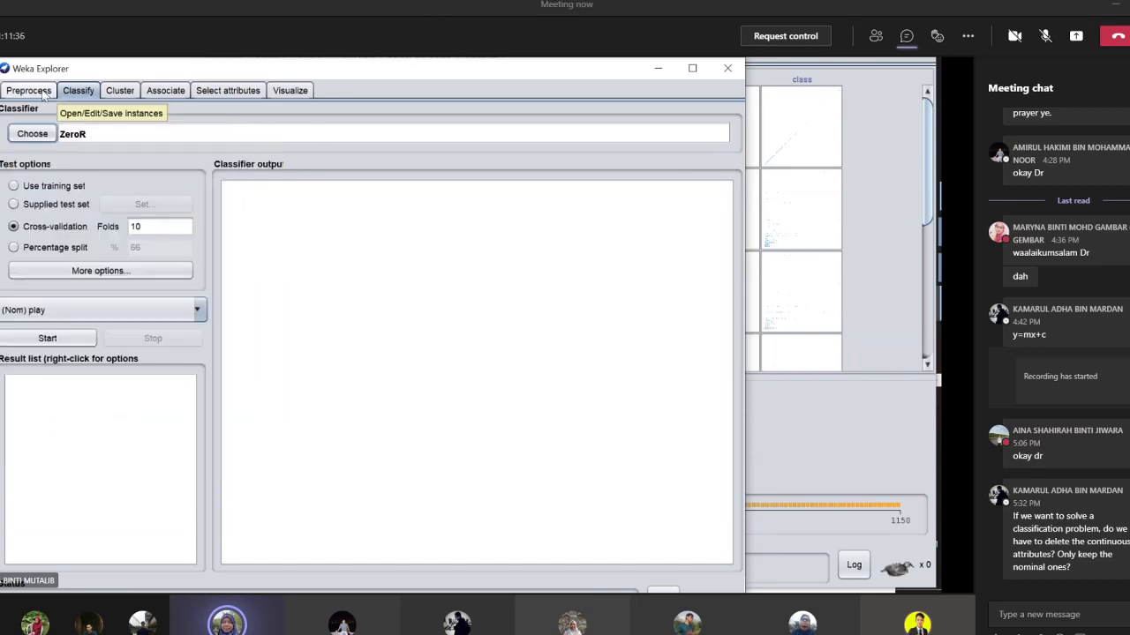
click(35, 91)
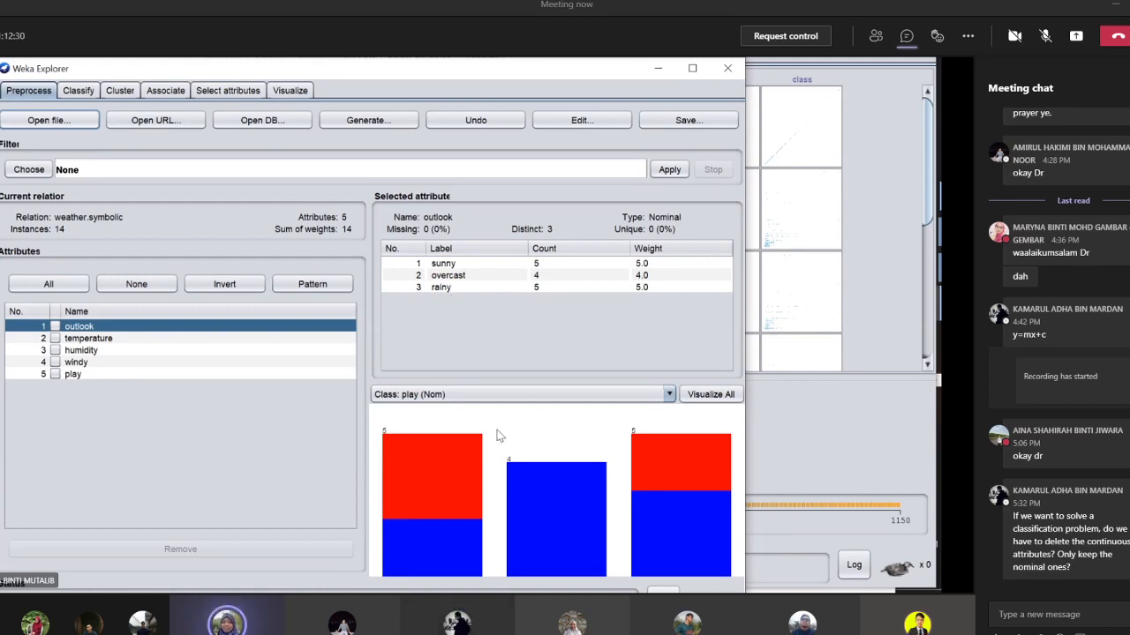
mouse_move(655, 429)
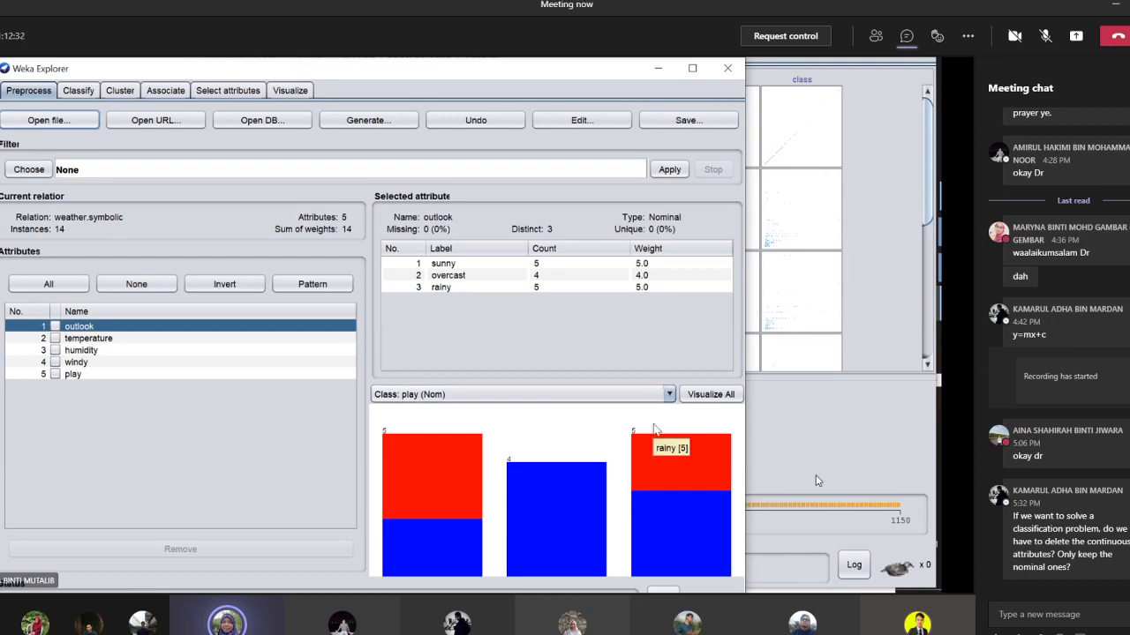
click(1045, 36)
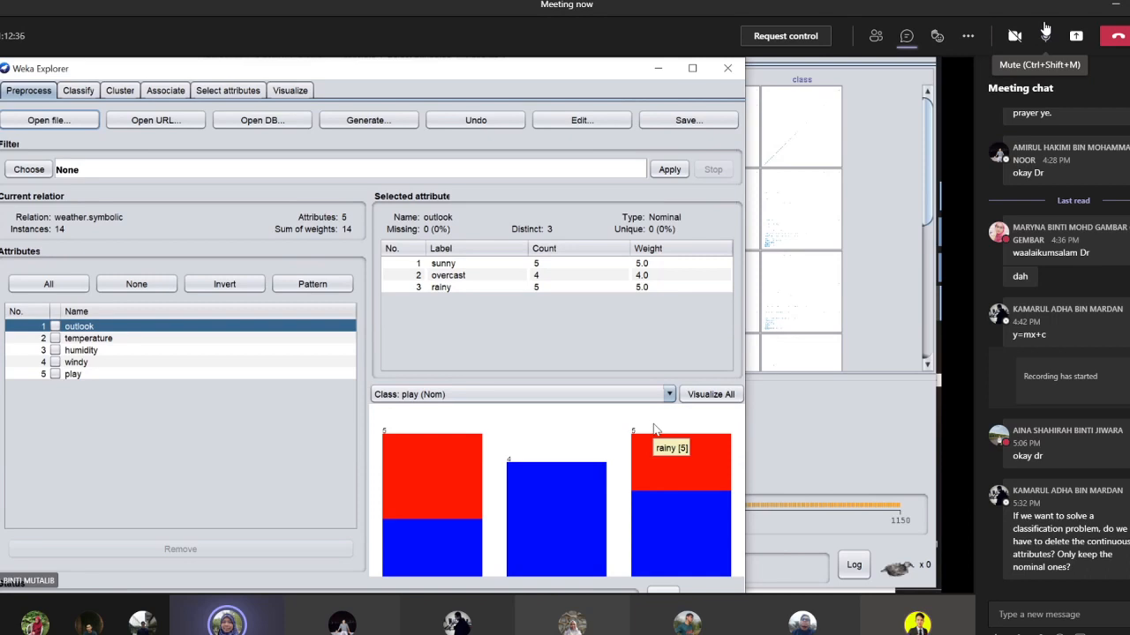
click(1045, 33)
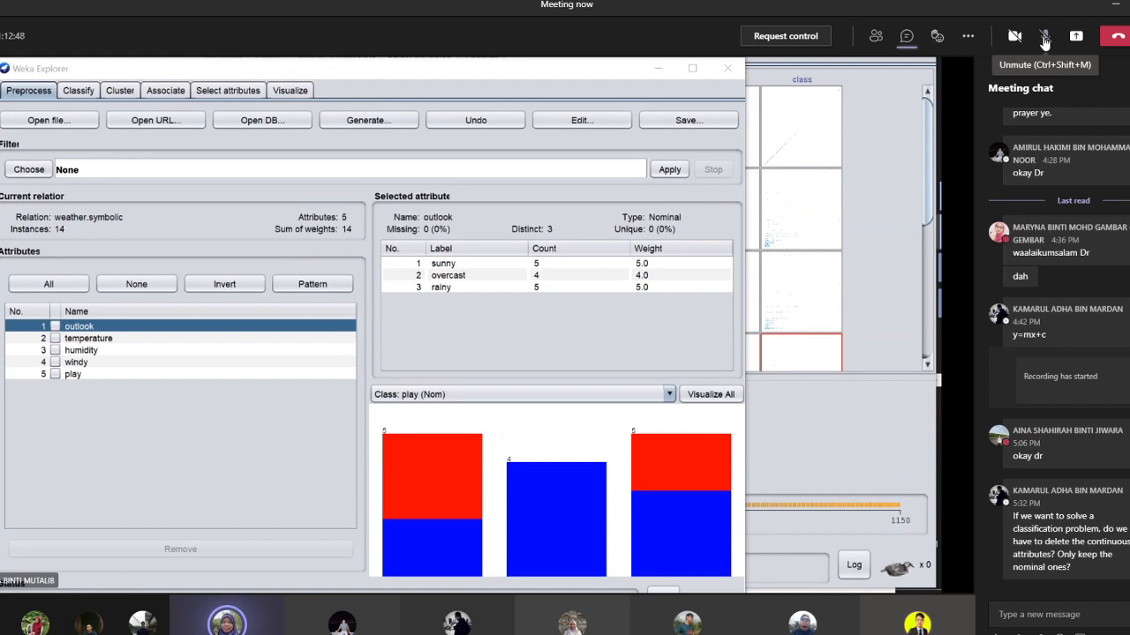
click(1045, 39)
click(1045, 39)
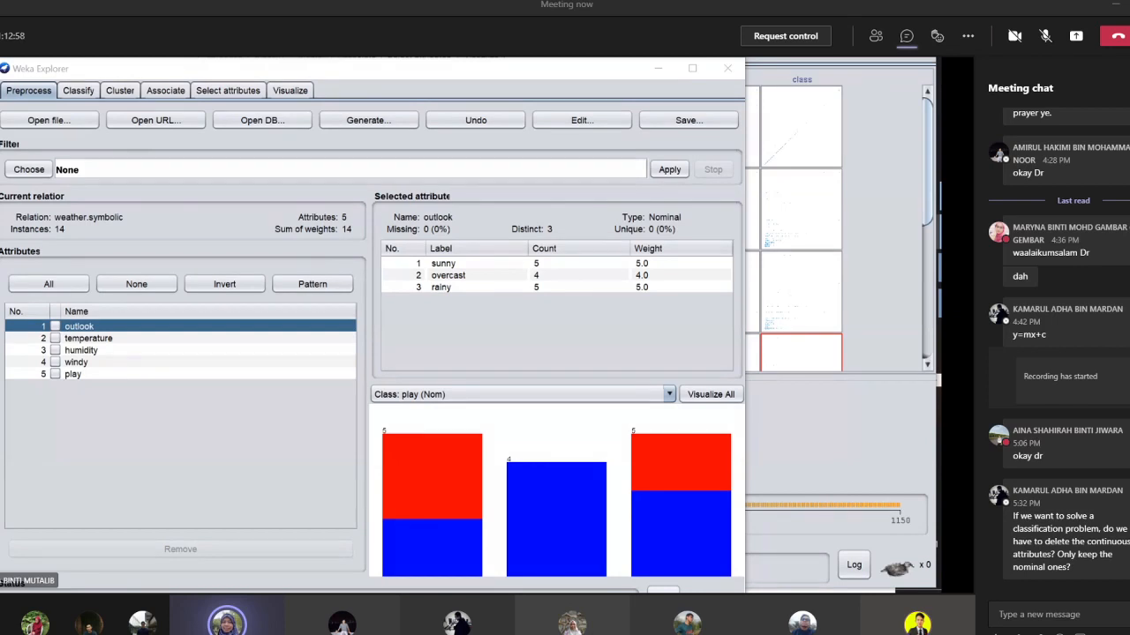
click(1047, 38)
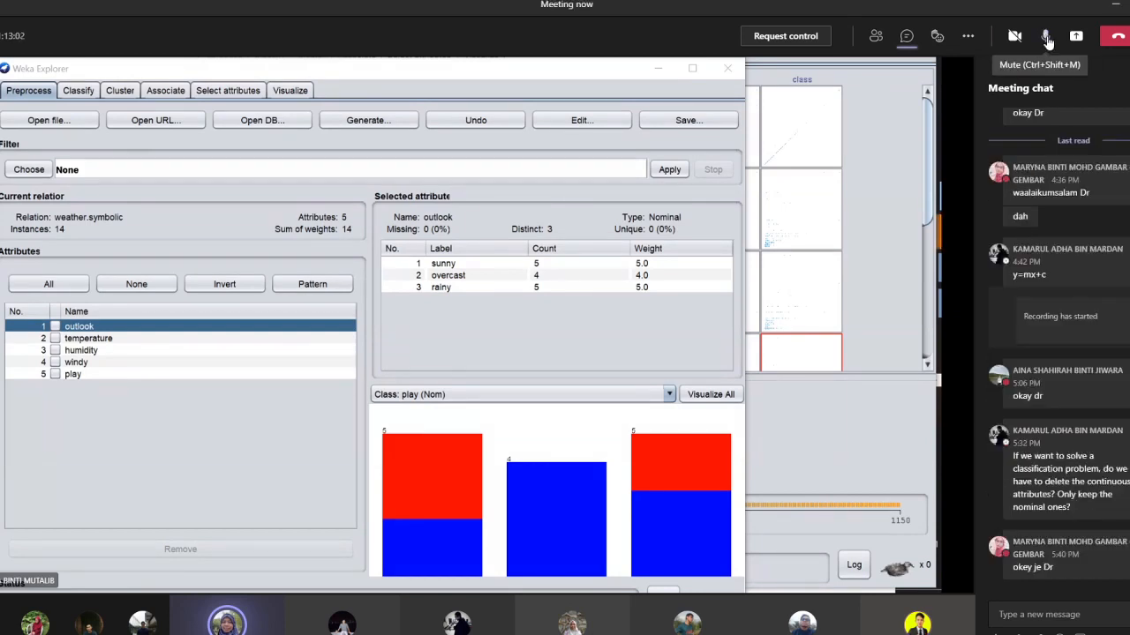
click(1047, 39)
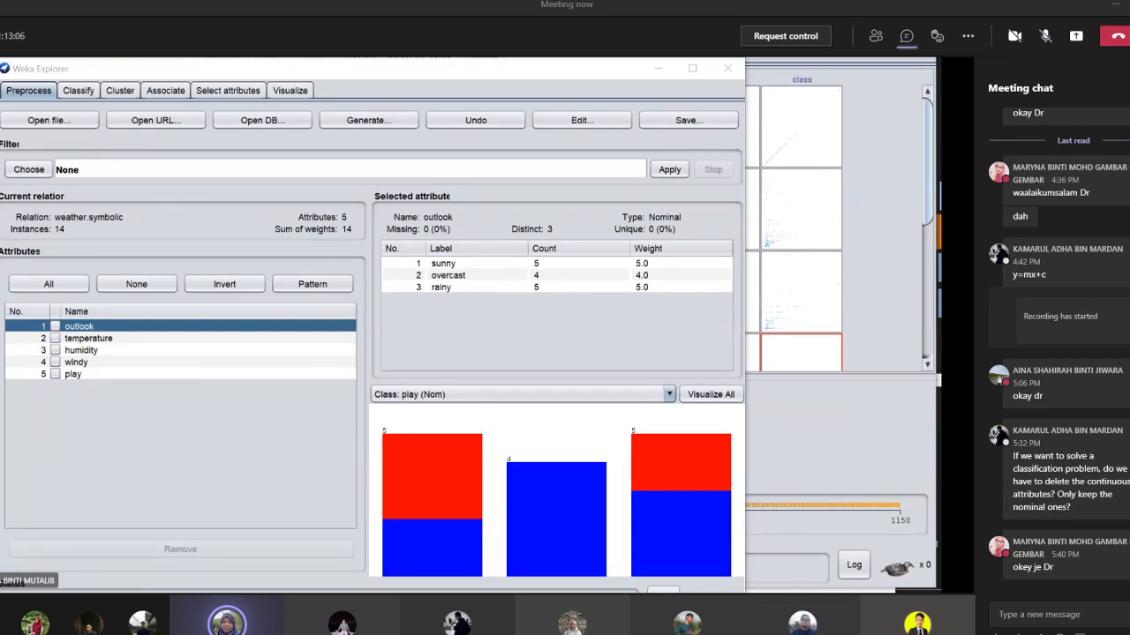
click(1043, 38)
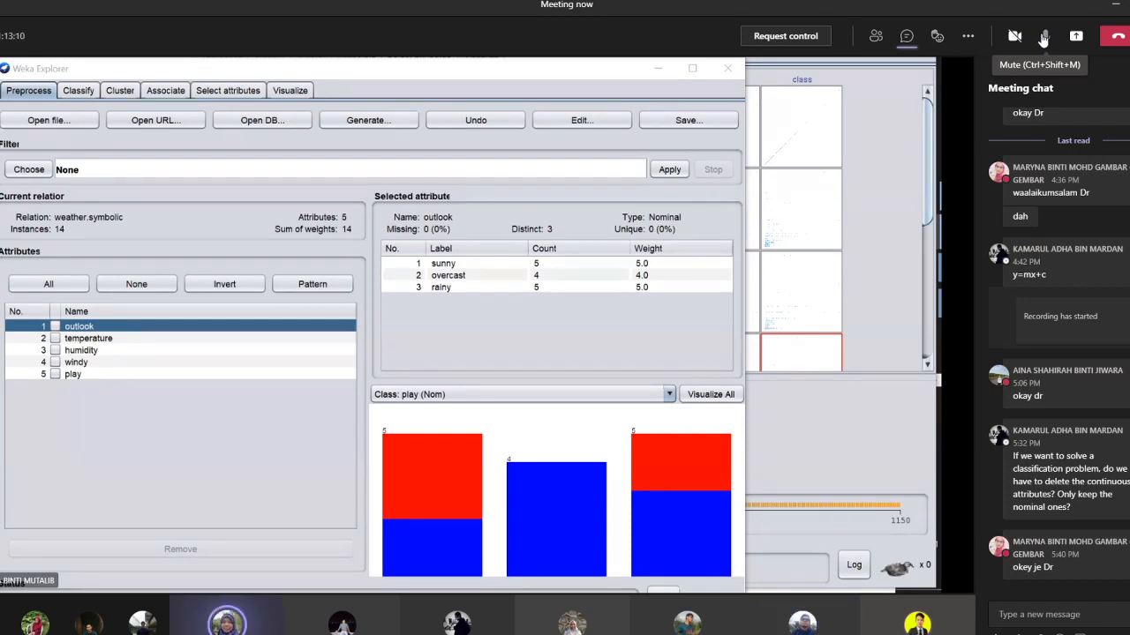
click(1043, 37)
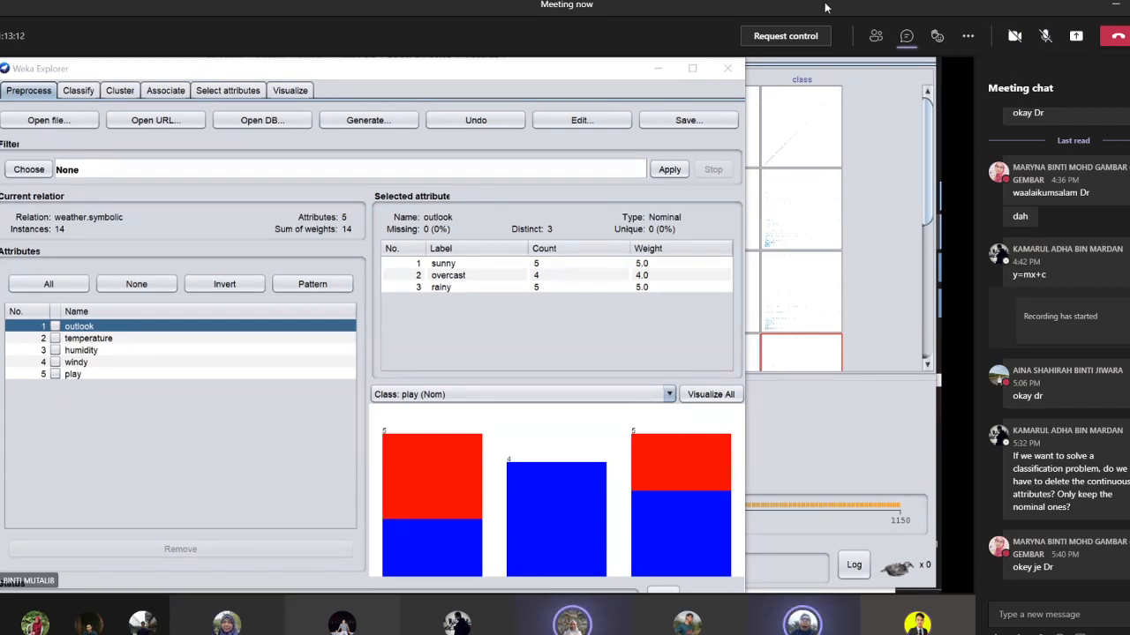